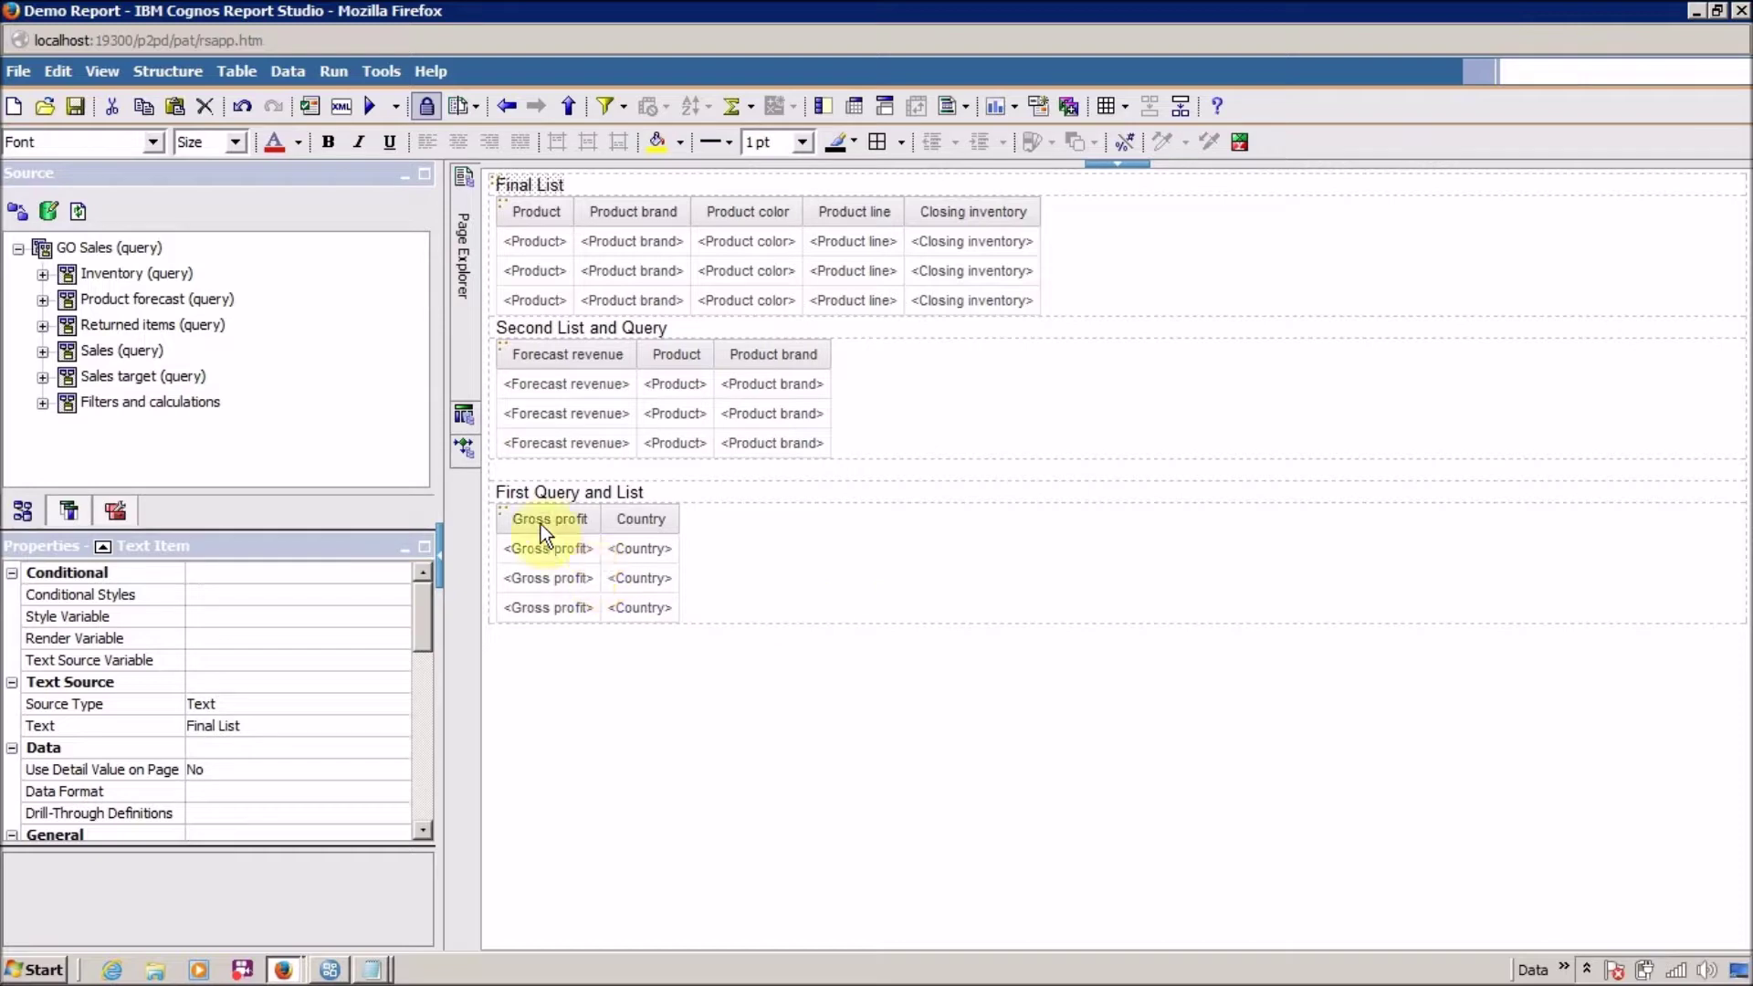
Delete the entire column holding the First Query and Second List blocks, keeping only Final List.
left_click(506, 512)
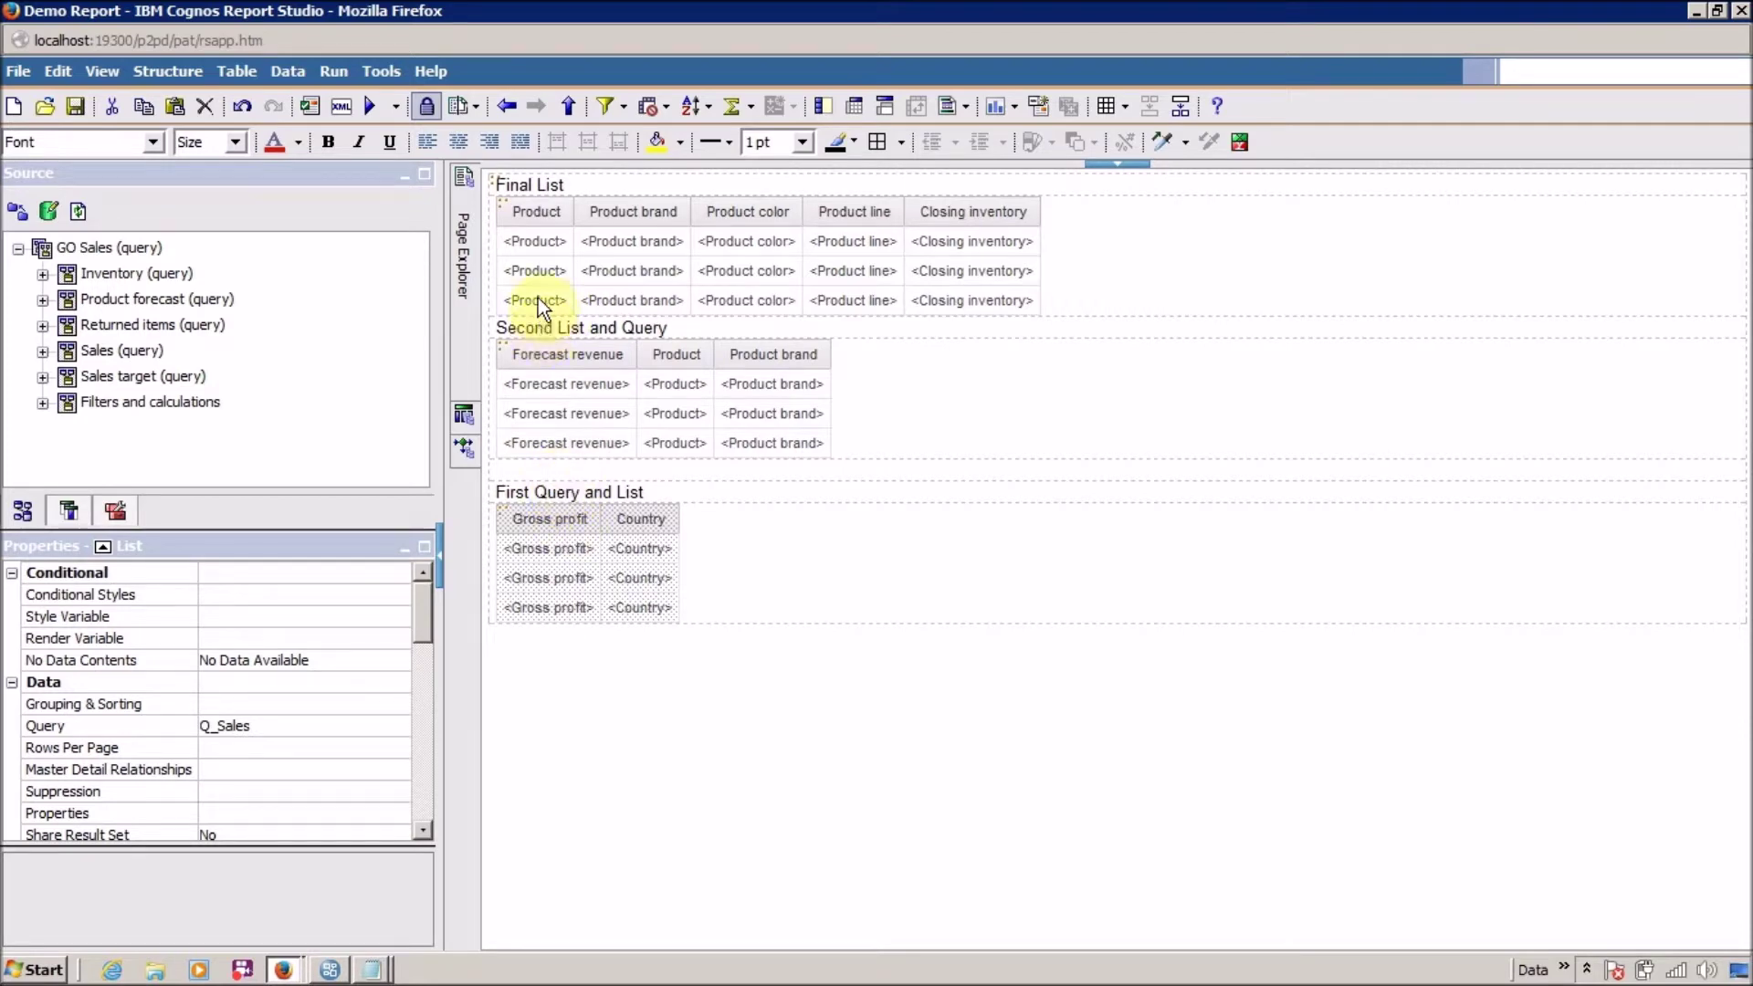
left_click(767, 572)
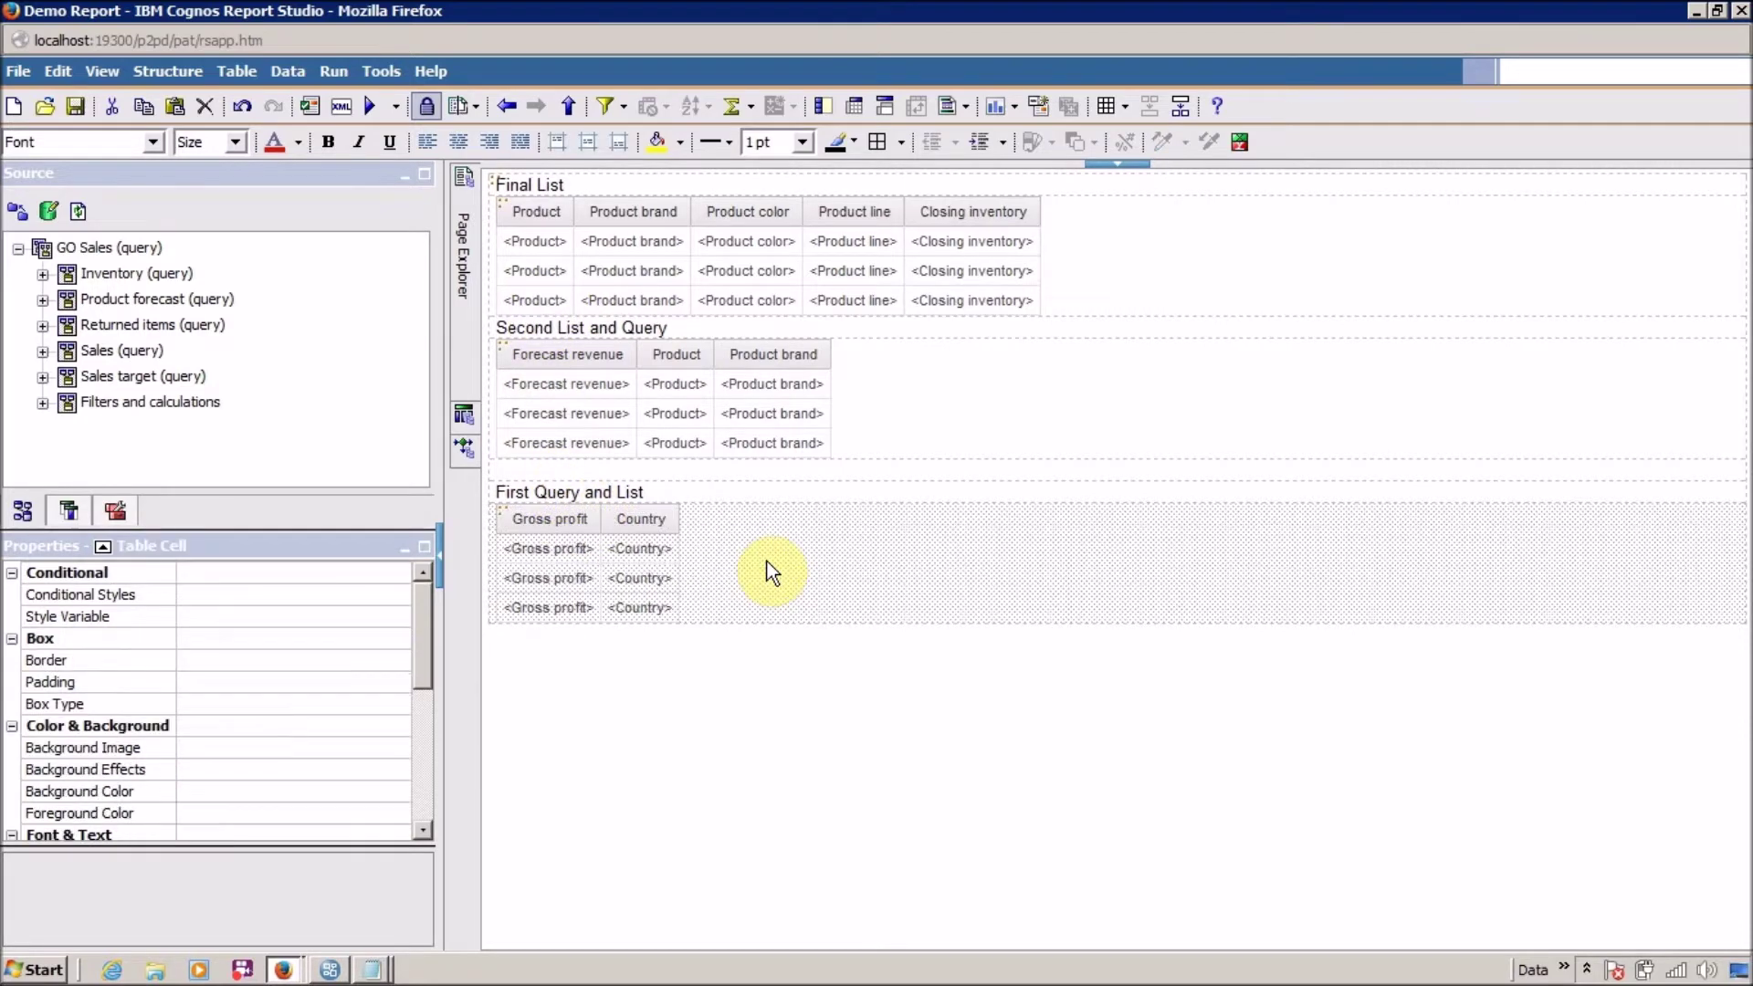
right_click(749, 497)
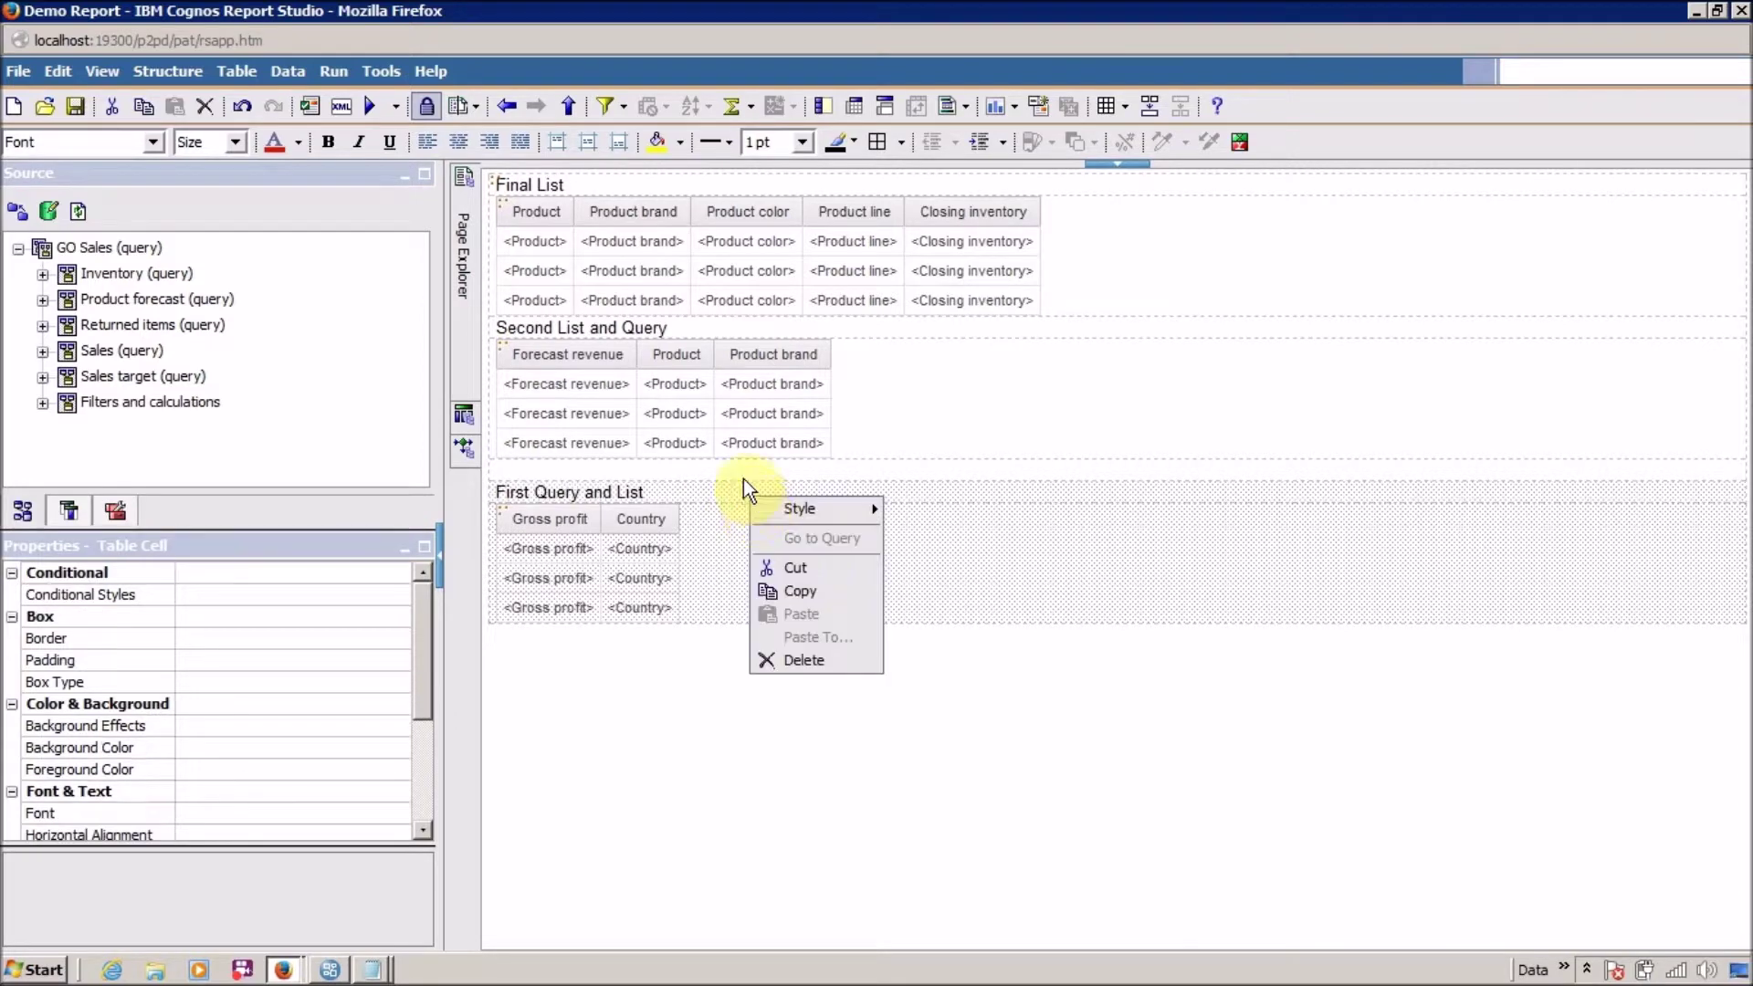
left_click(739, 465)
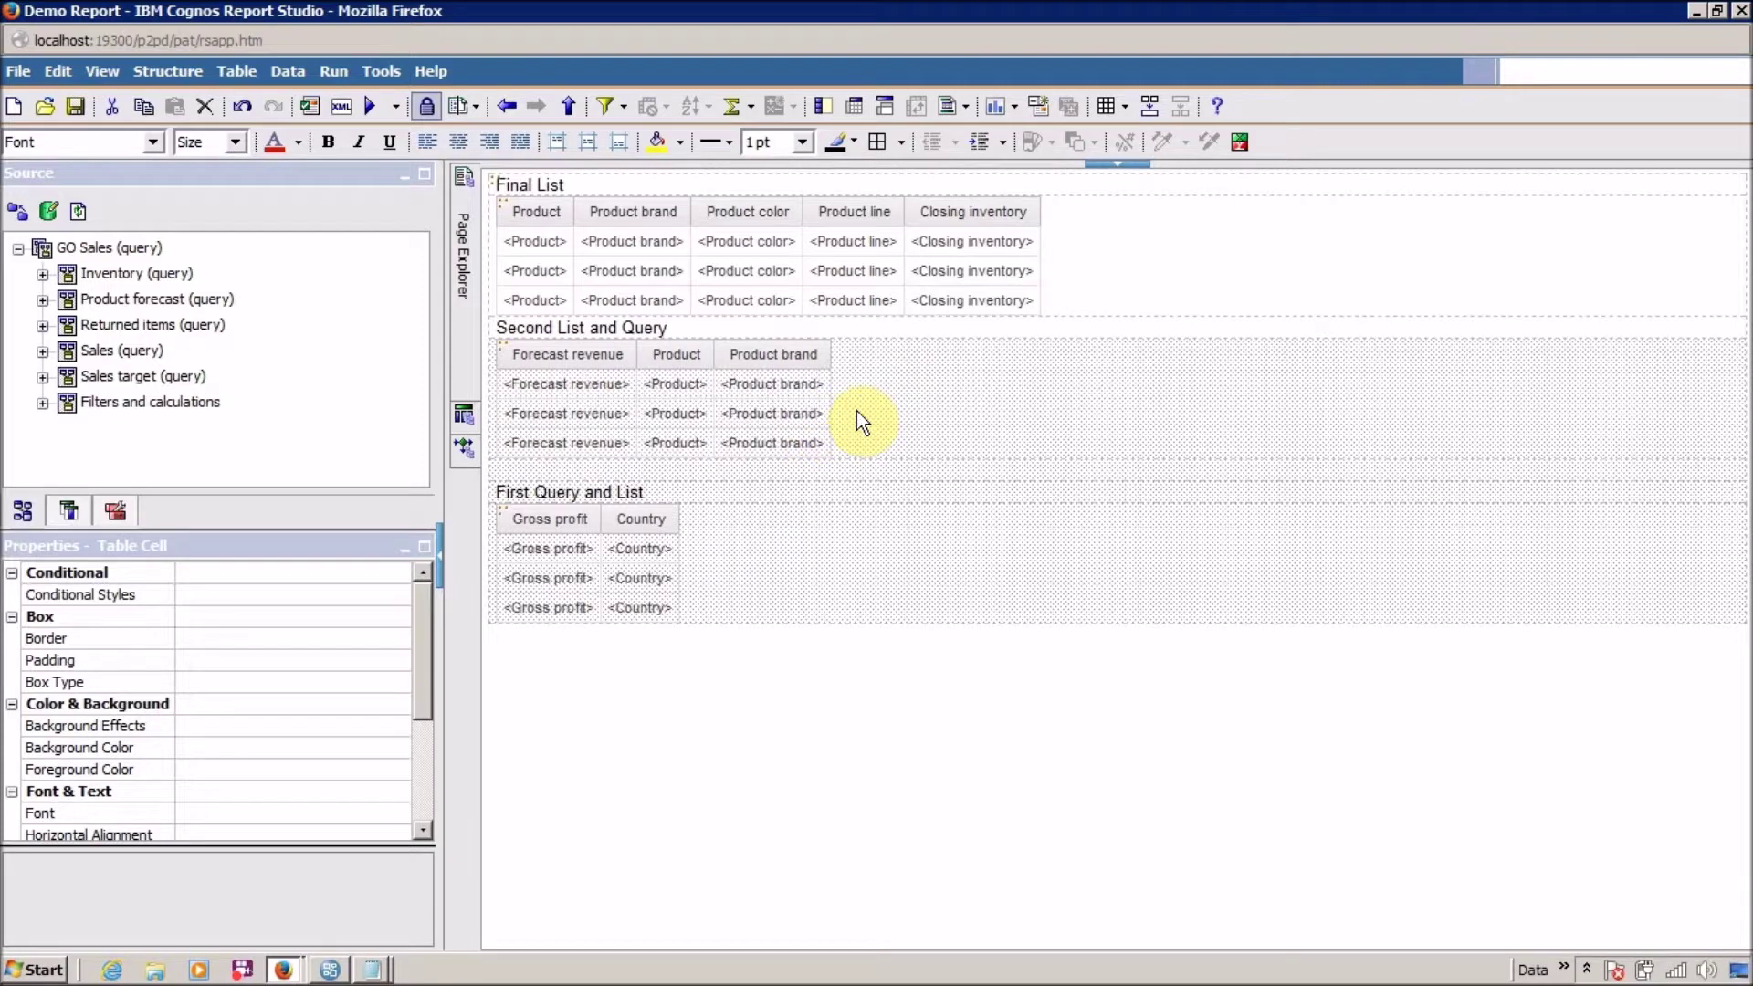
right_click(805, 326)
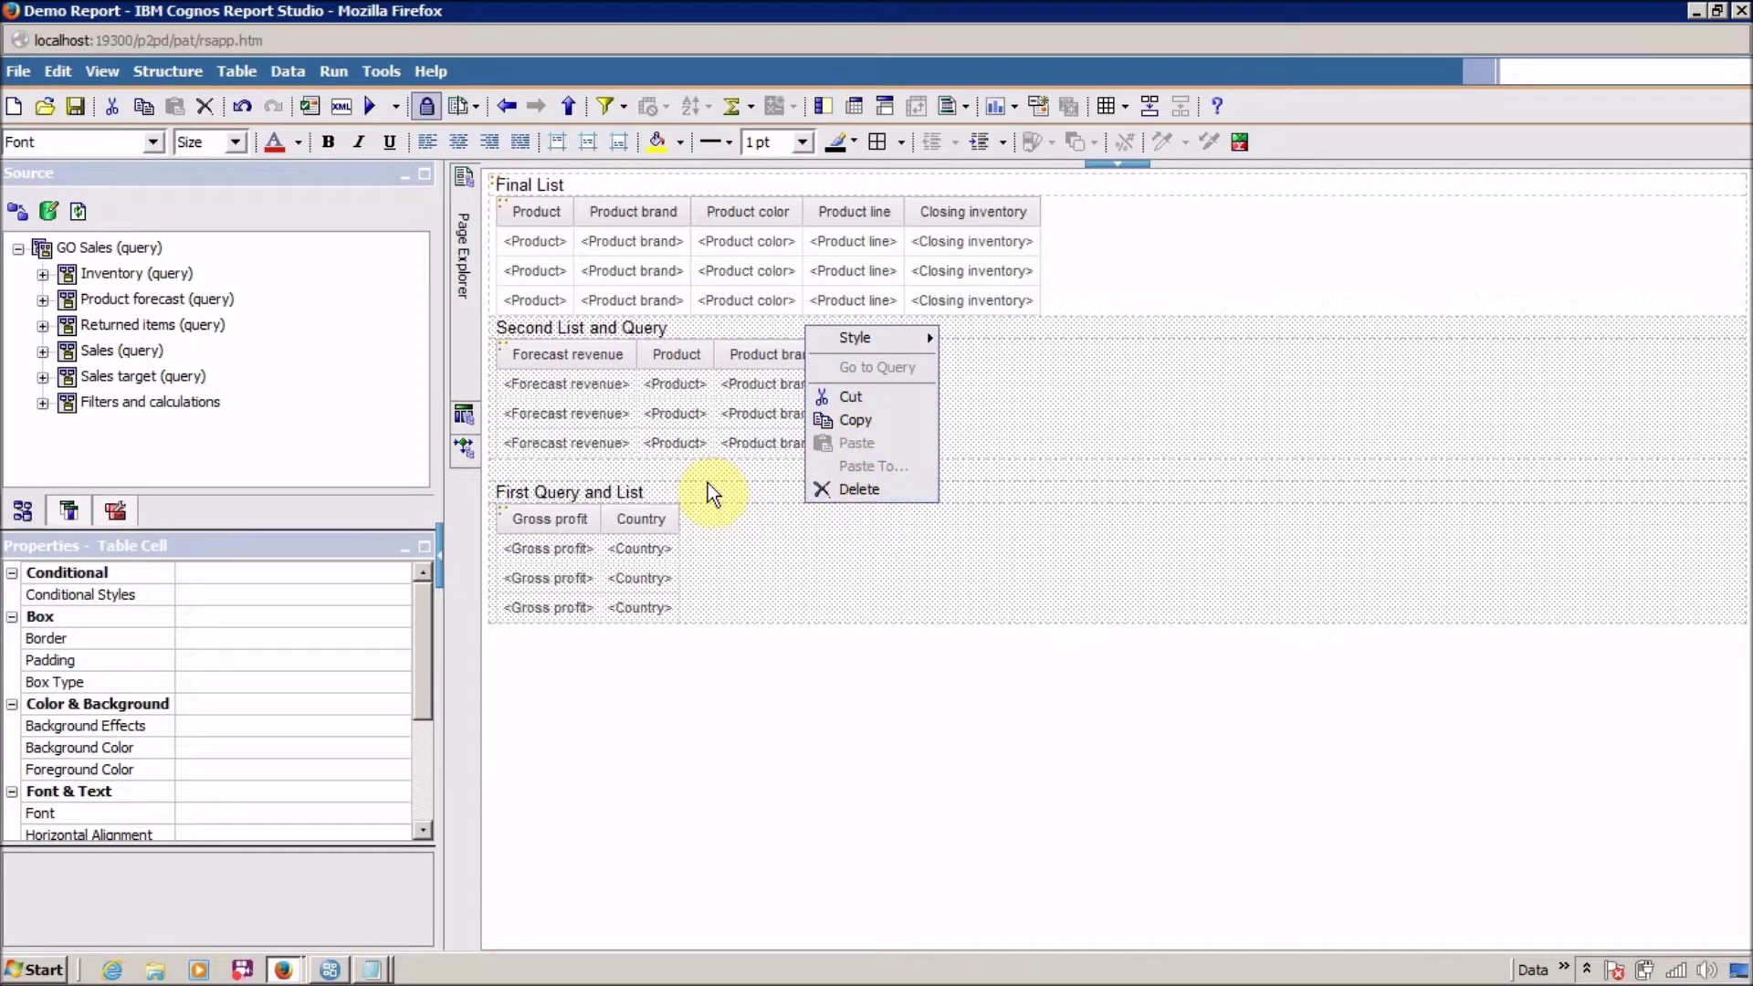
left_click(690, 325)
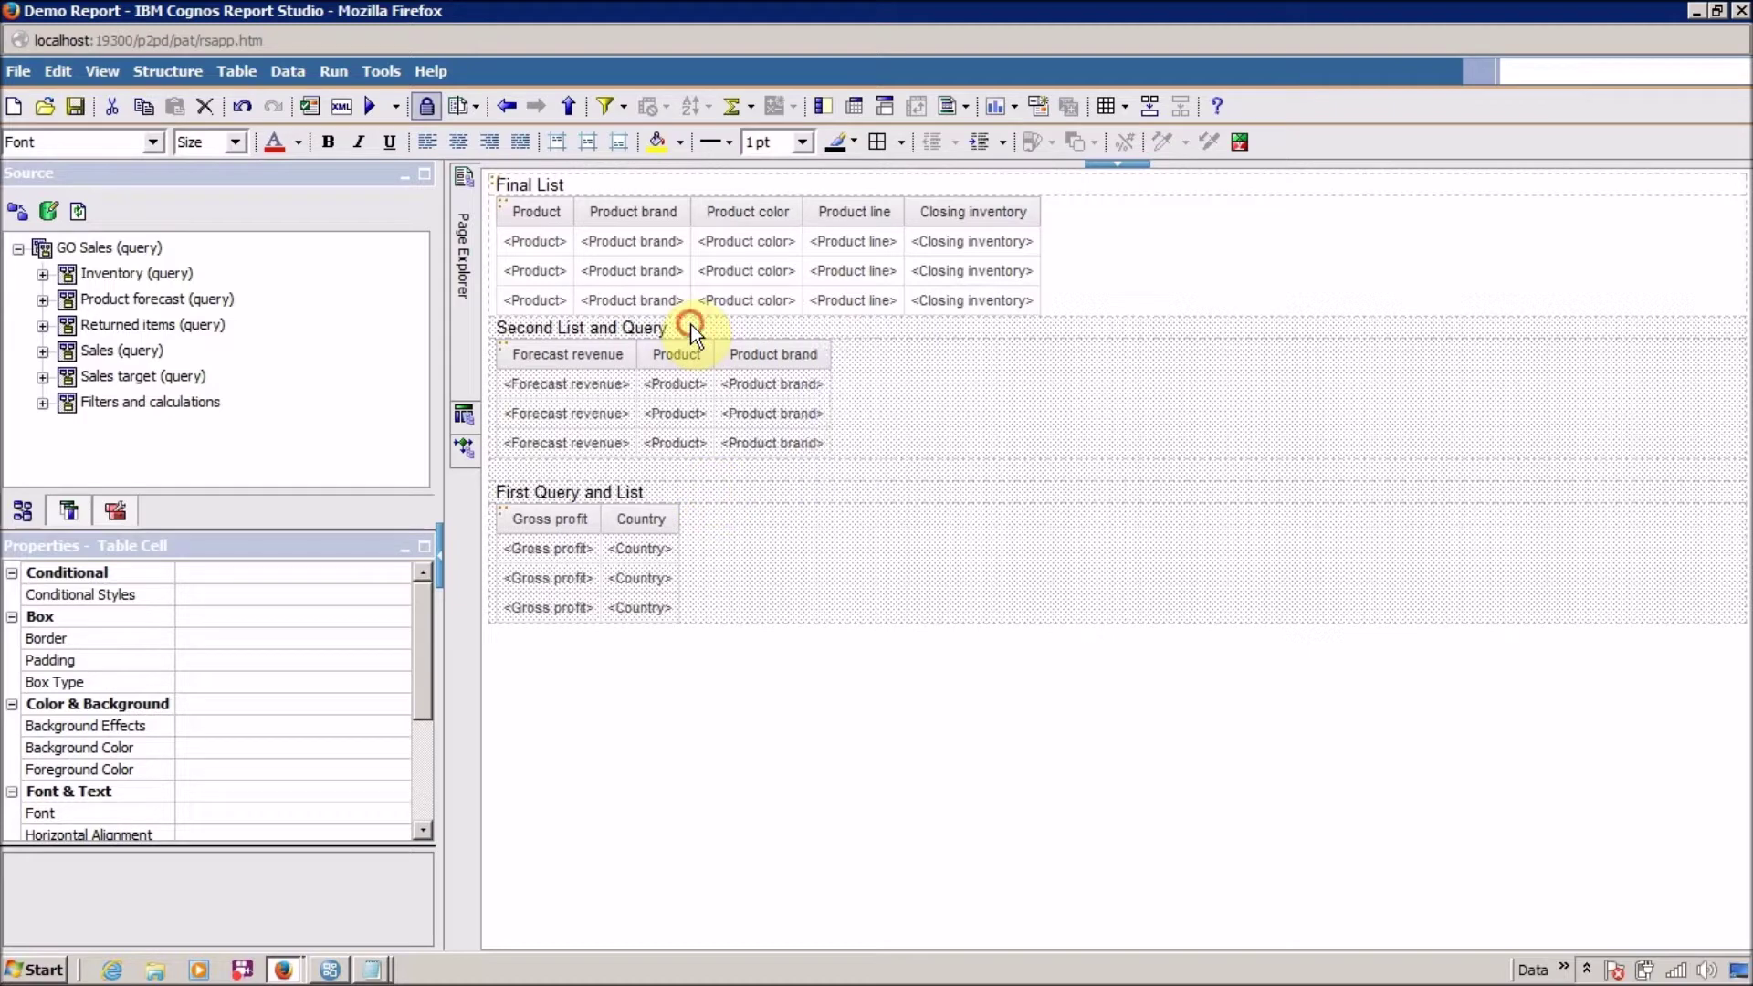
key("Delete")
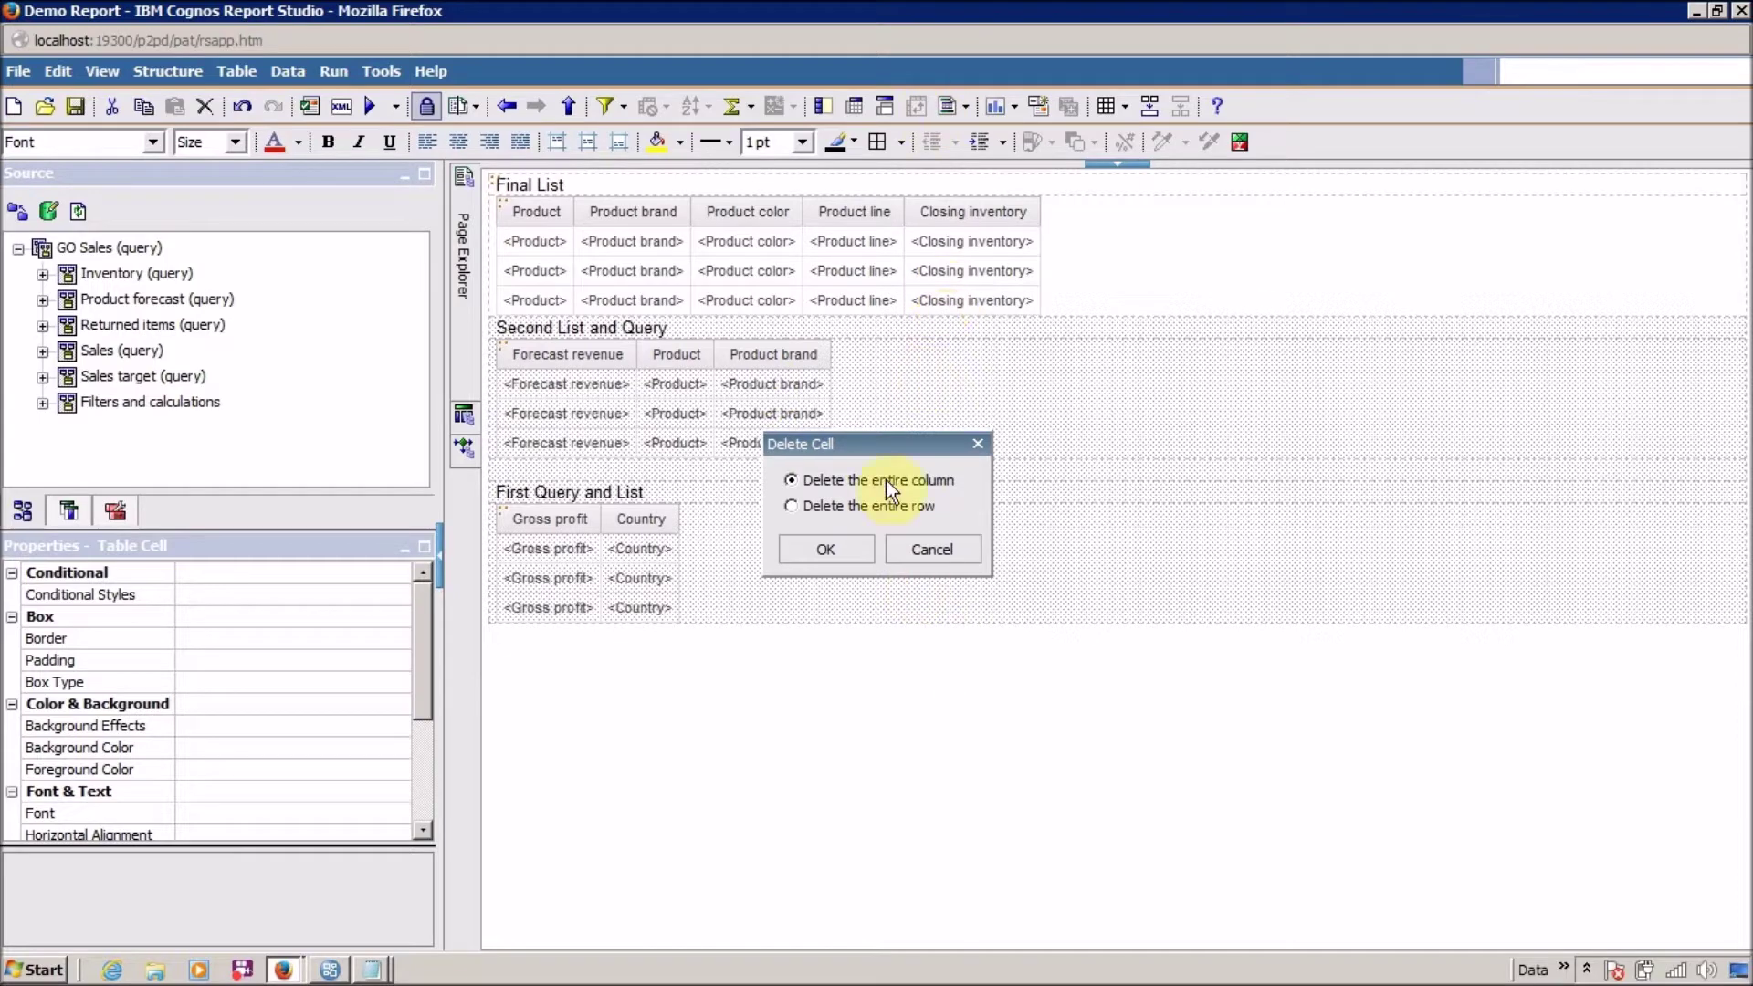
left_click(825, 548)
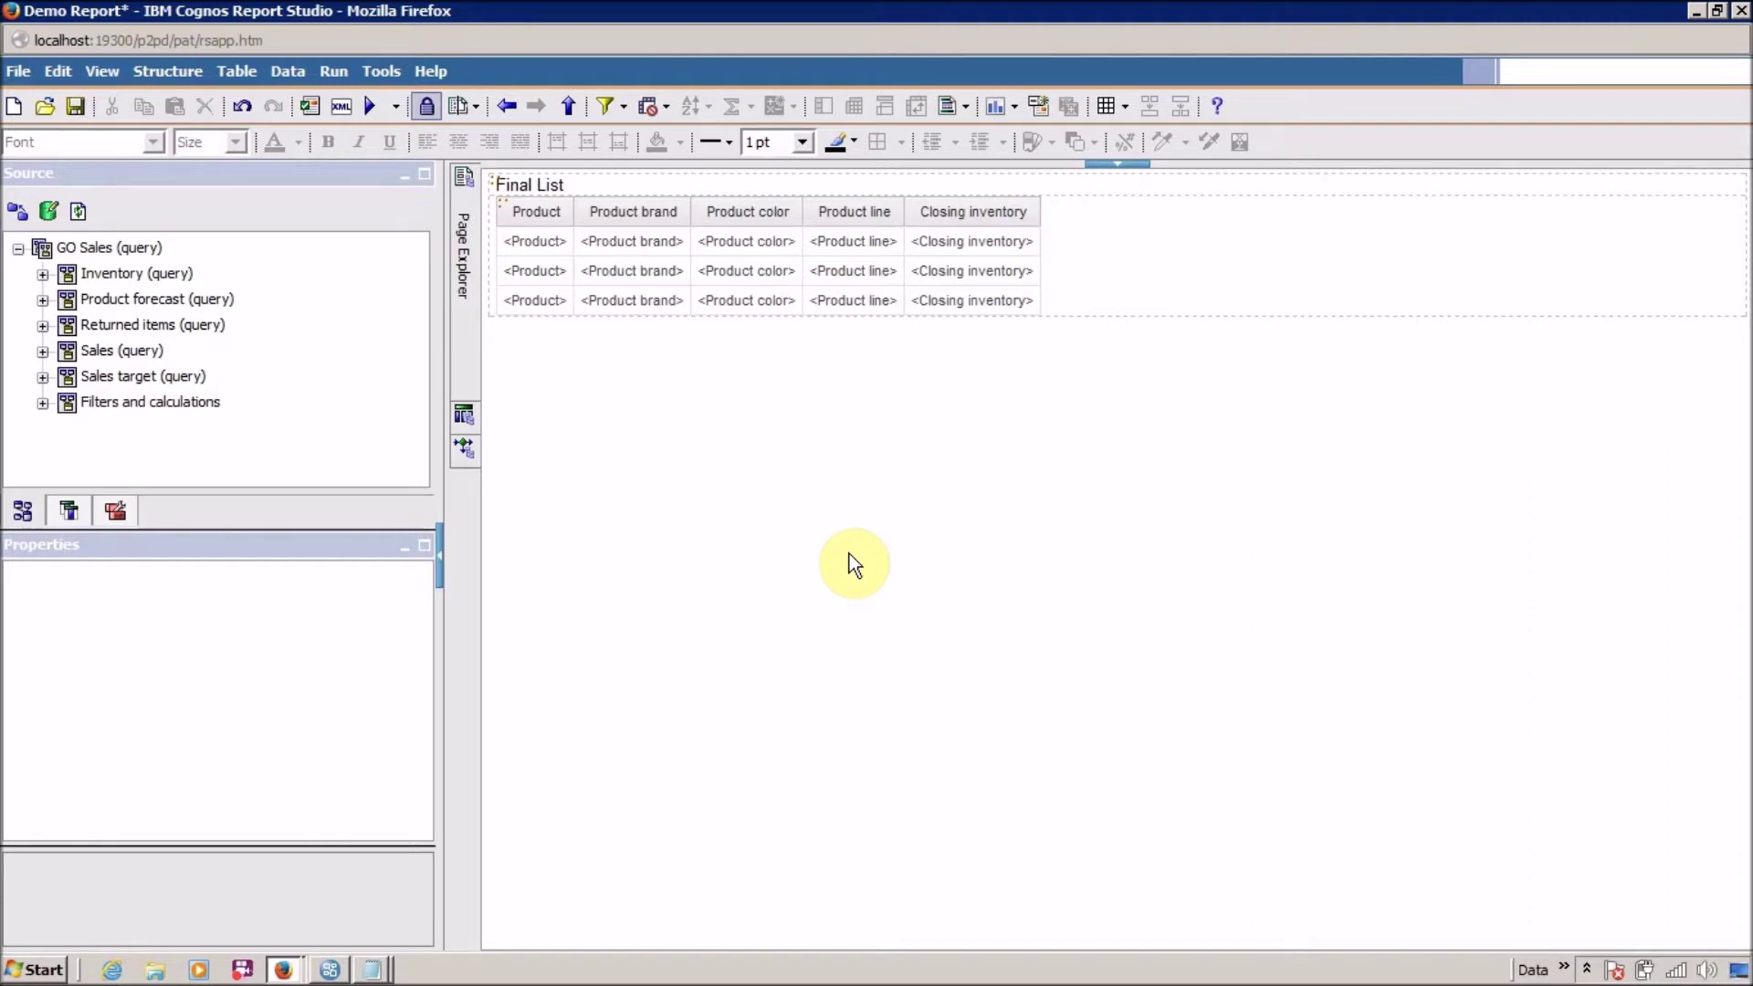
Open Edit Filters for the Final List's Q_Inventory_Status query and move the dialog over the layout.
left_click(504, 204)
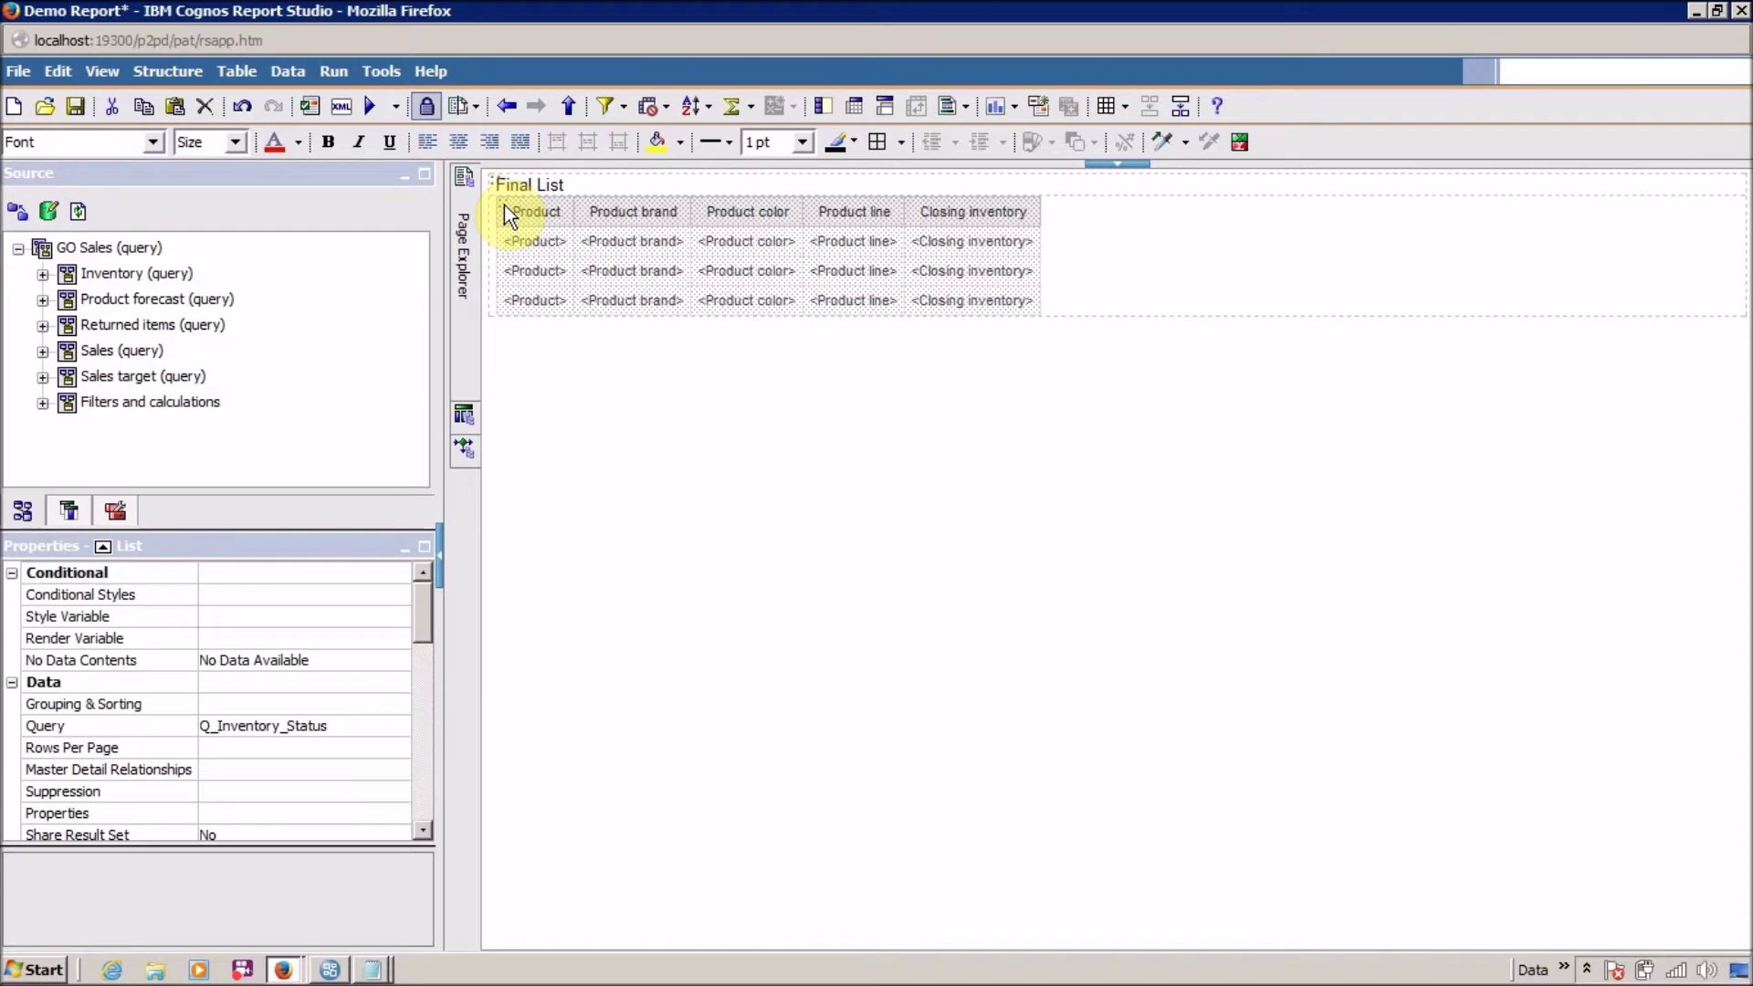
left_click(622, 105)
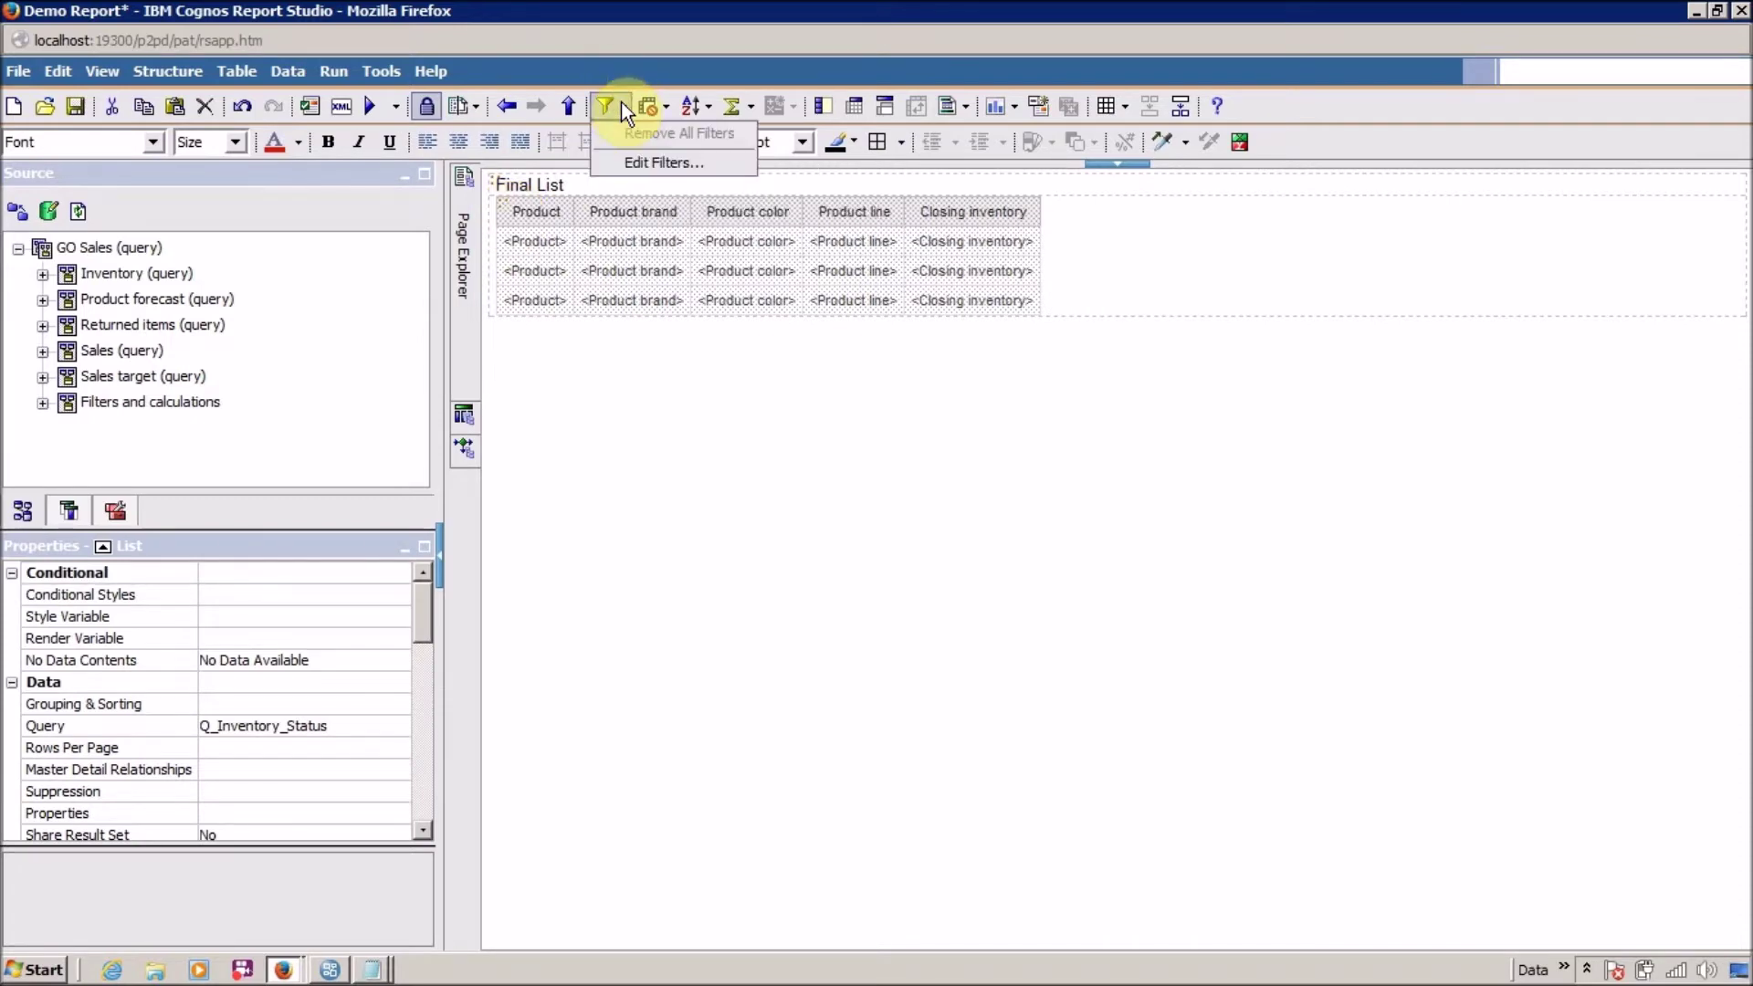
left_click(641, 164)
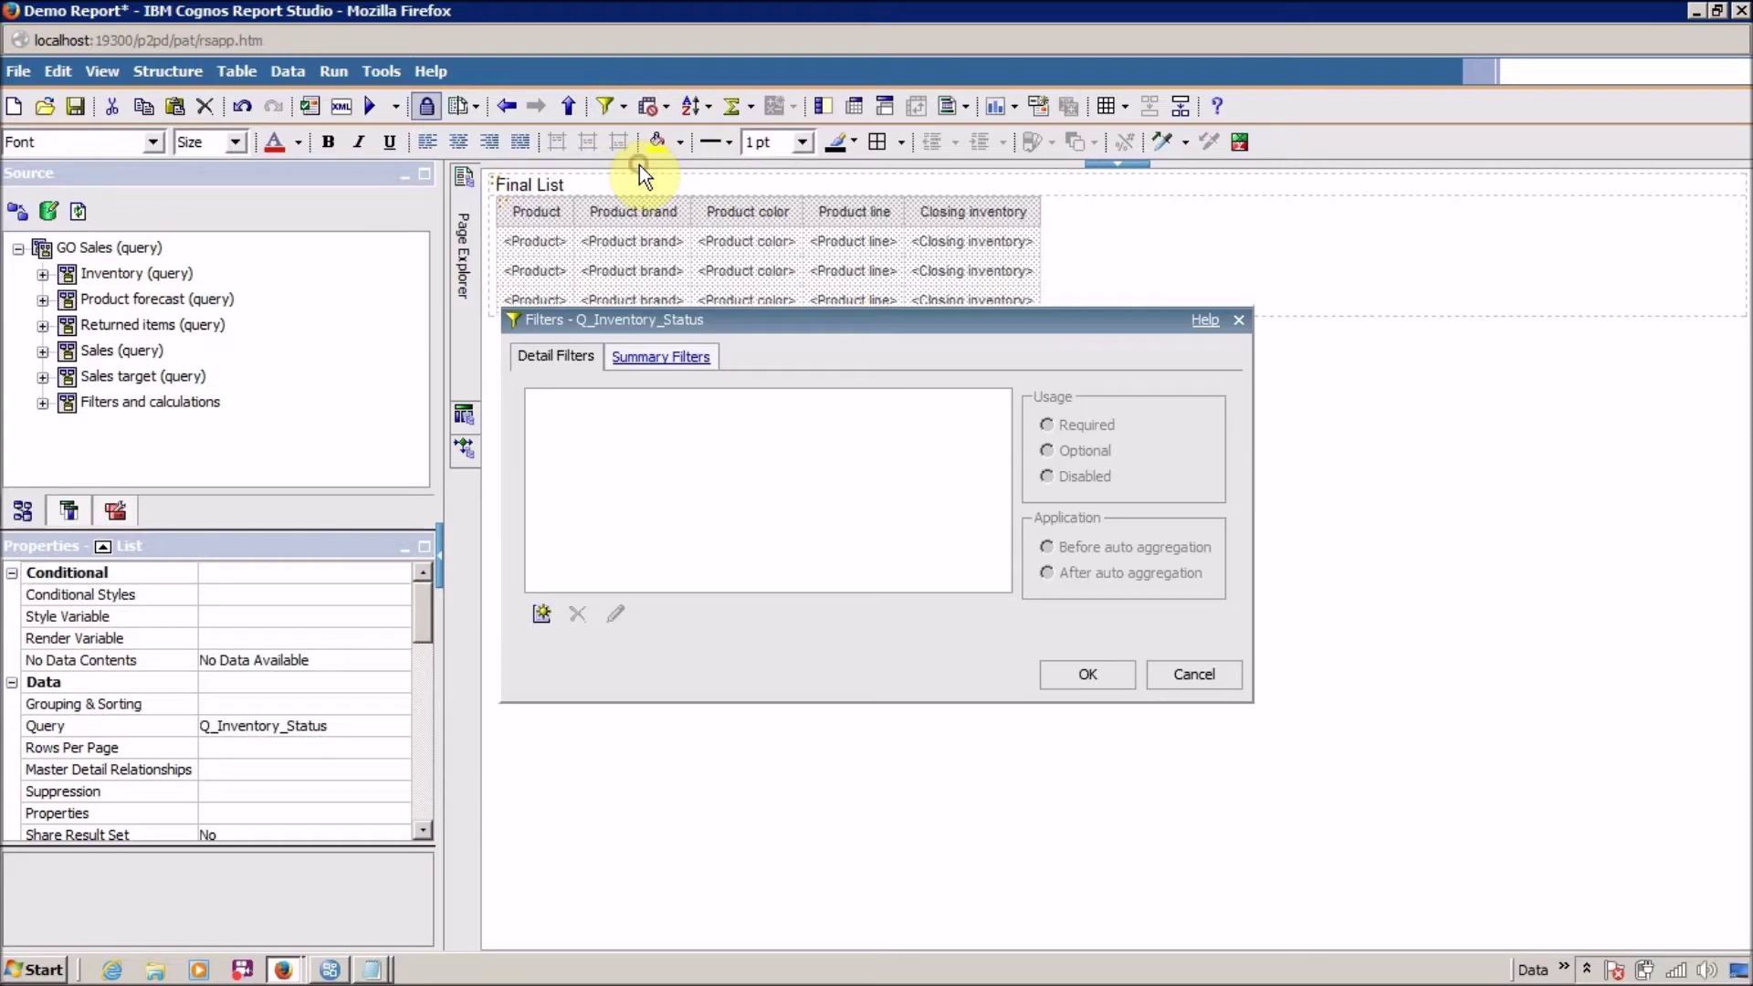
left_click(1172, 678)
left_click(621, 106)
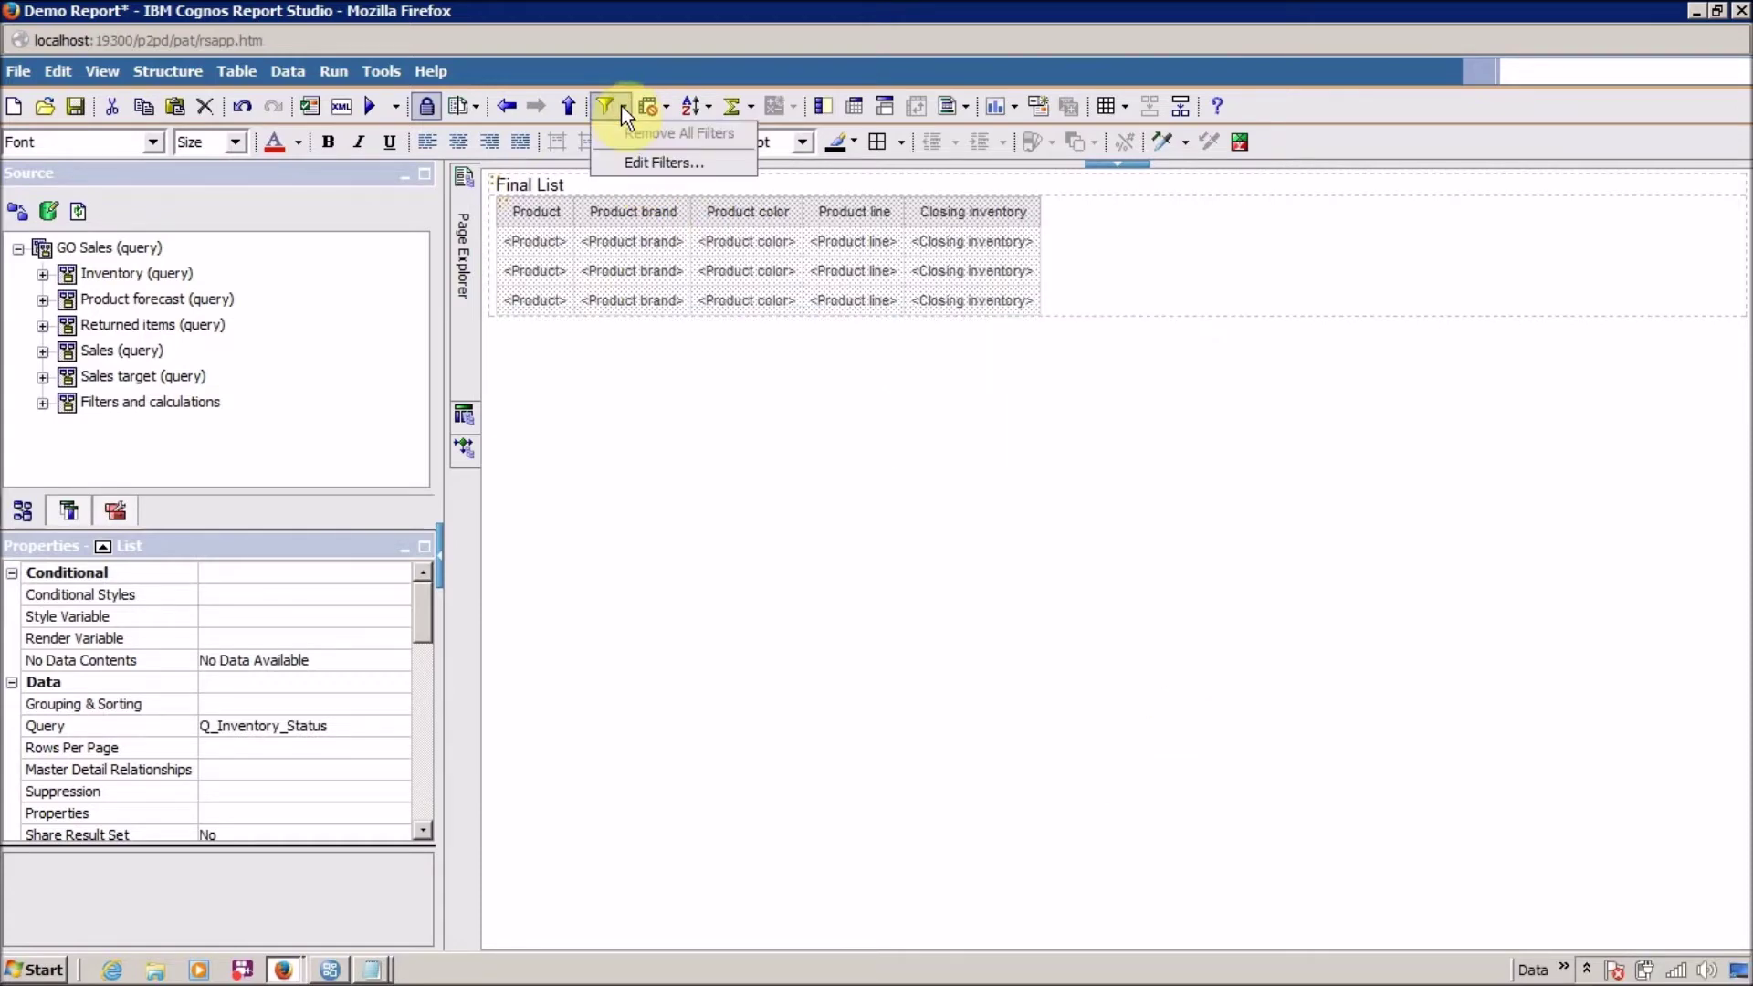
left_click(638, 164)
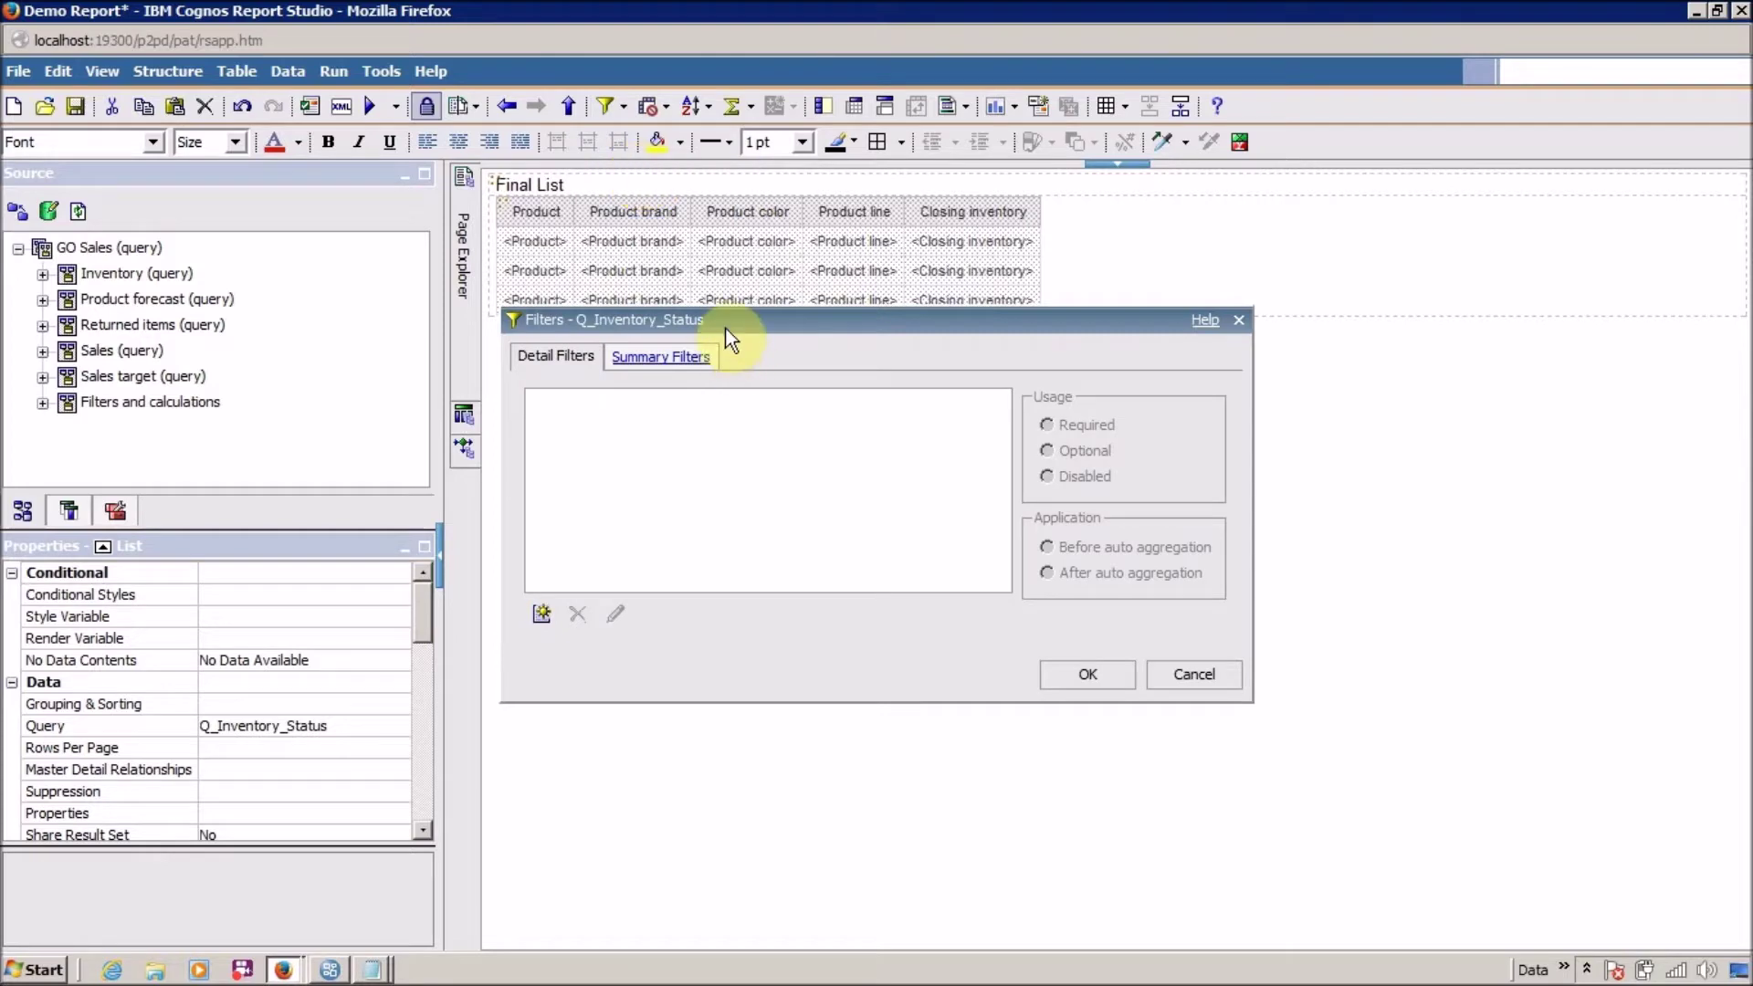
left_click_drag(725, 330, 857, 306)
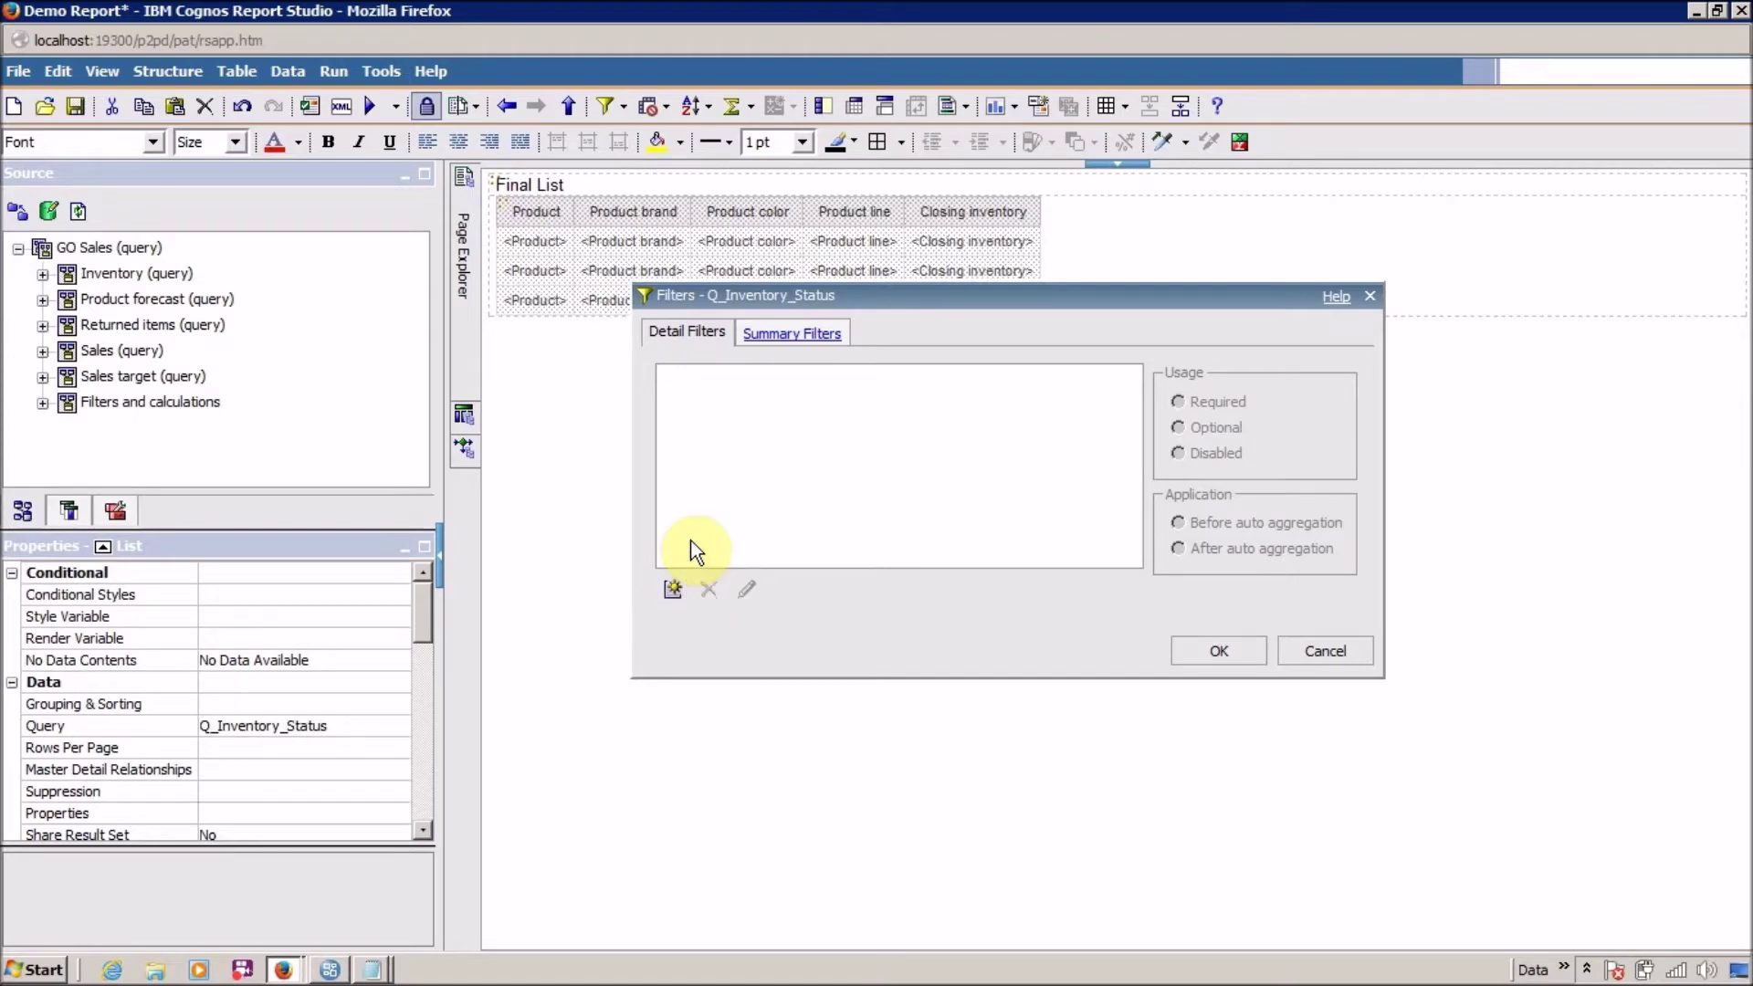
Add a custom detail filter based on the Closing inventory data item.
left_click(674, 589)
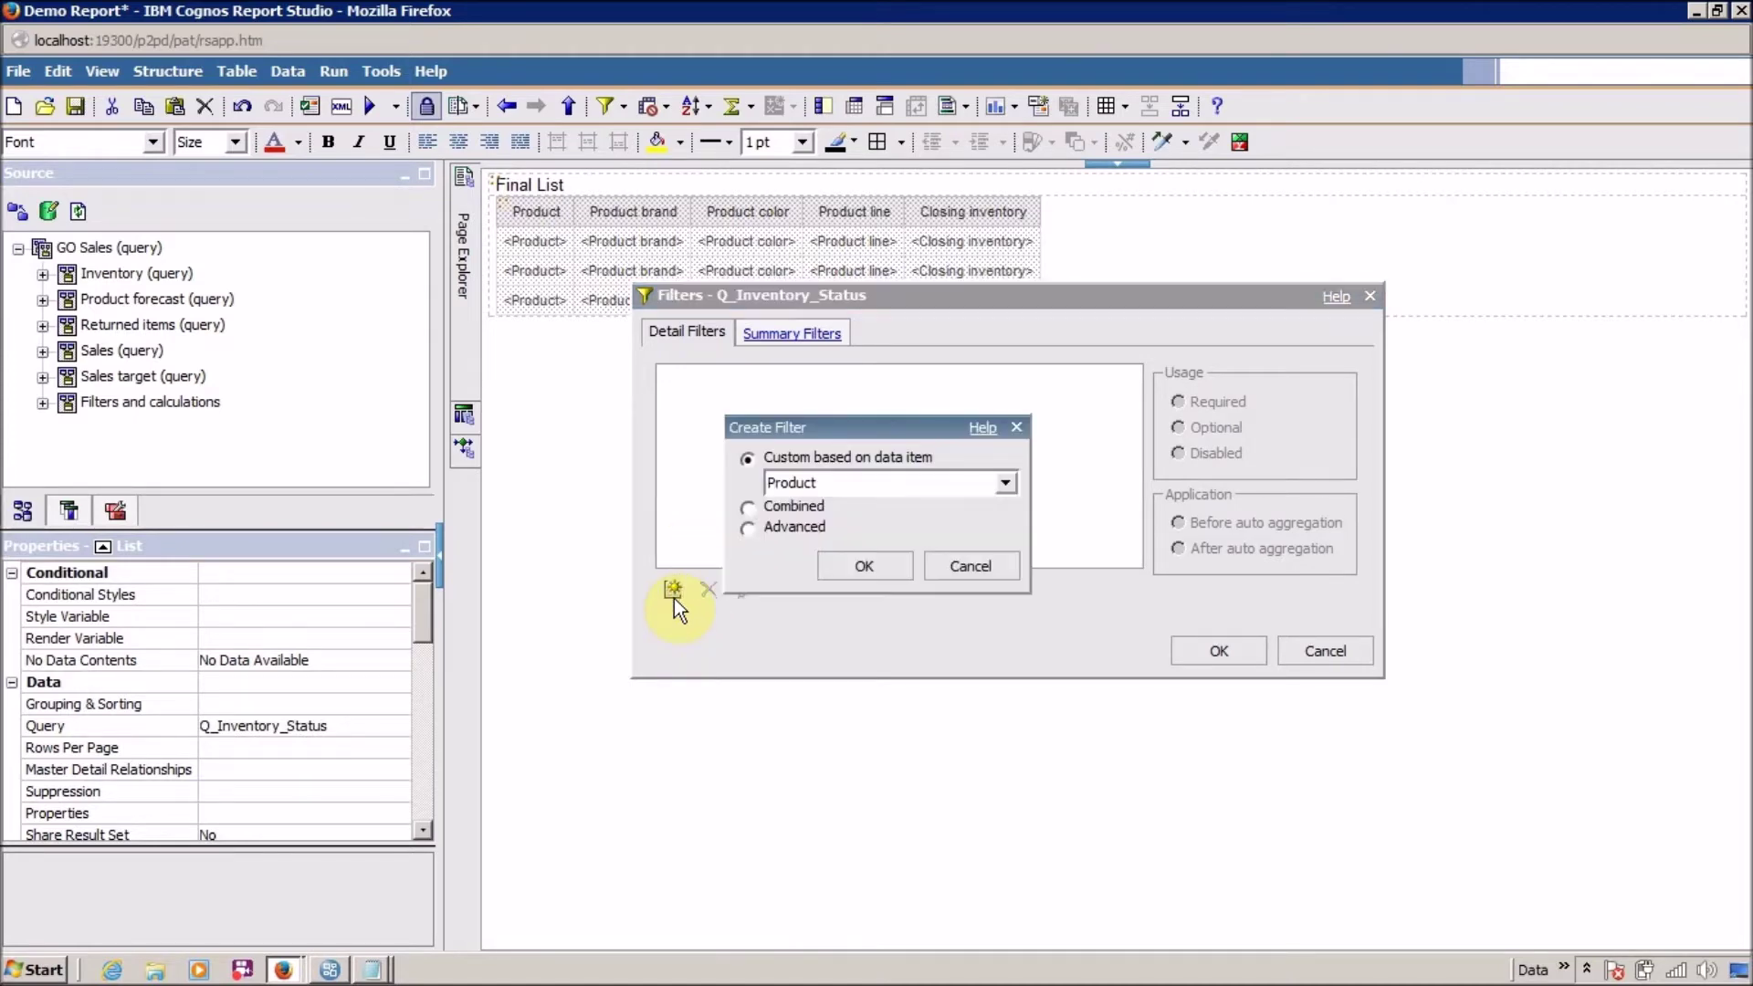
left_click(1004, 484)
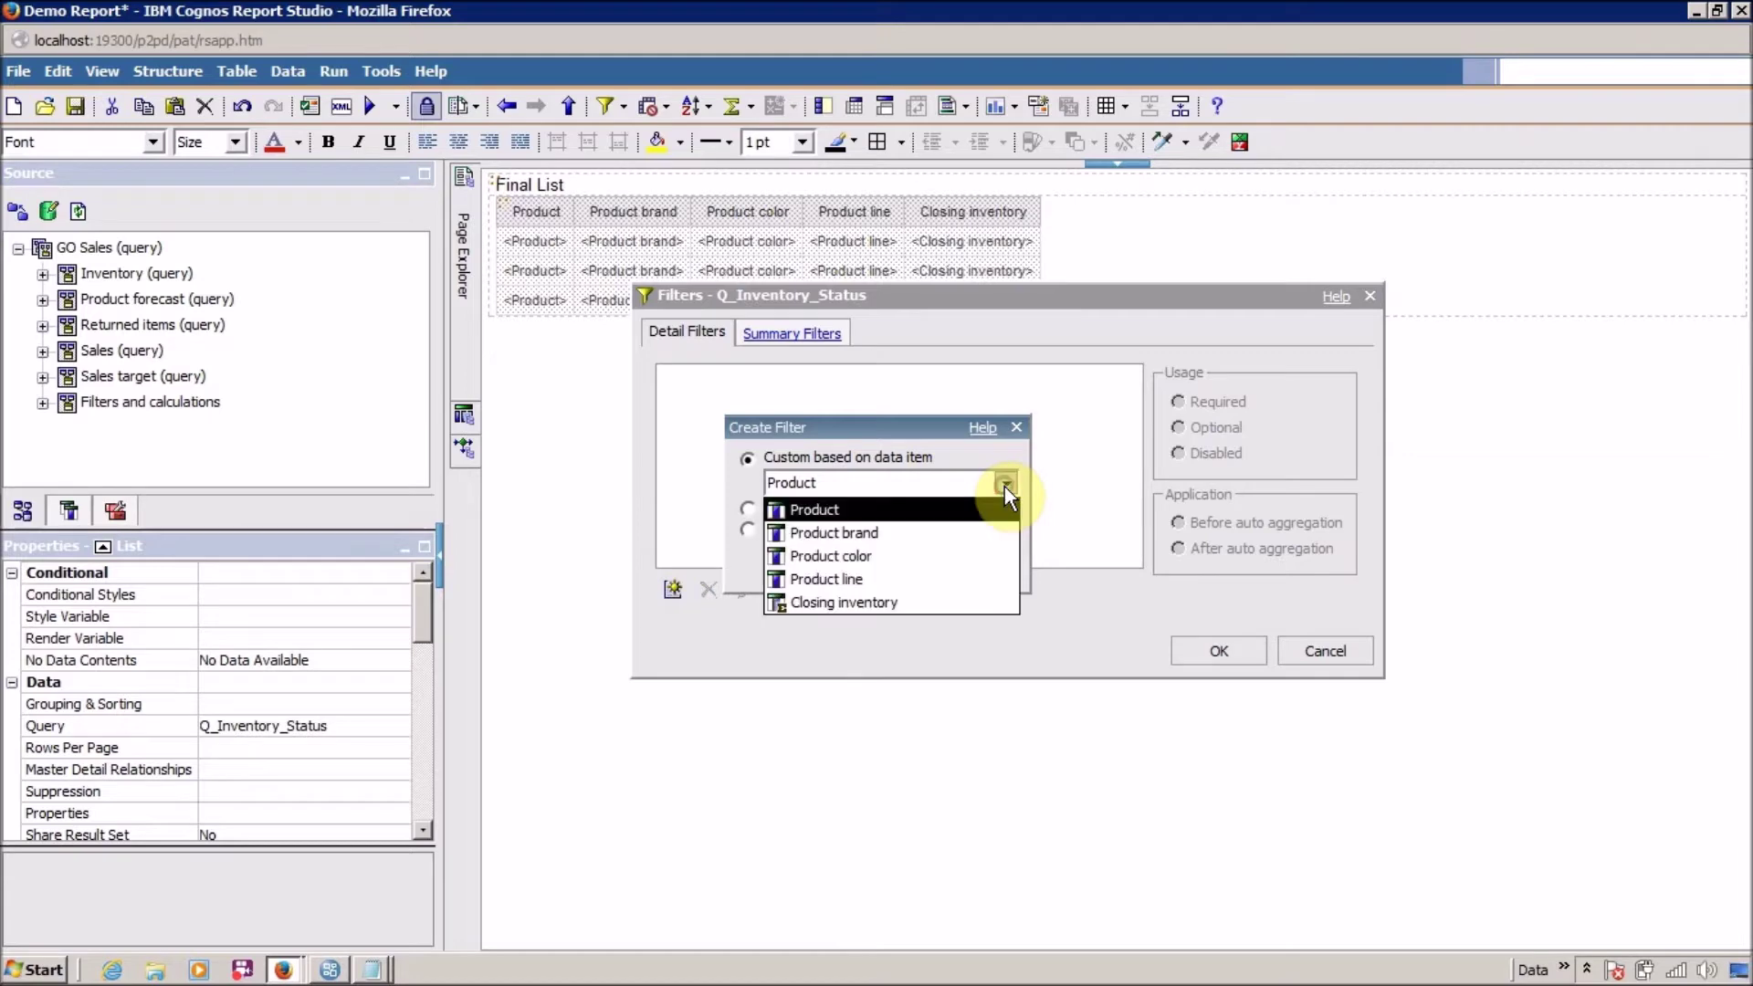
left_click(982, 594)
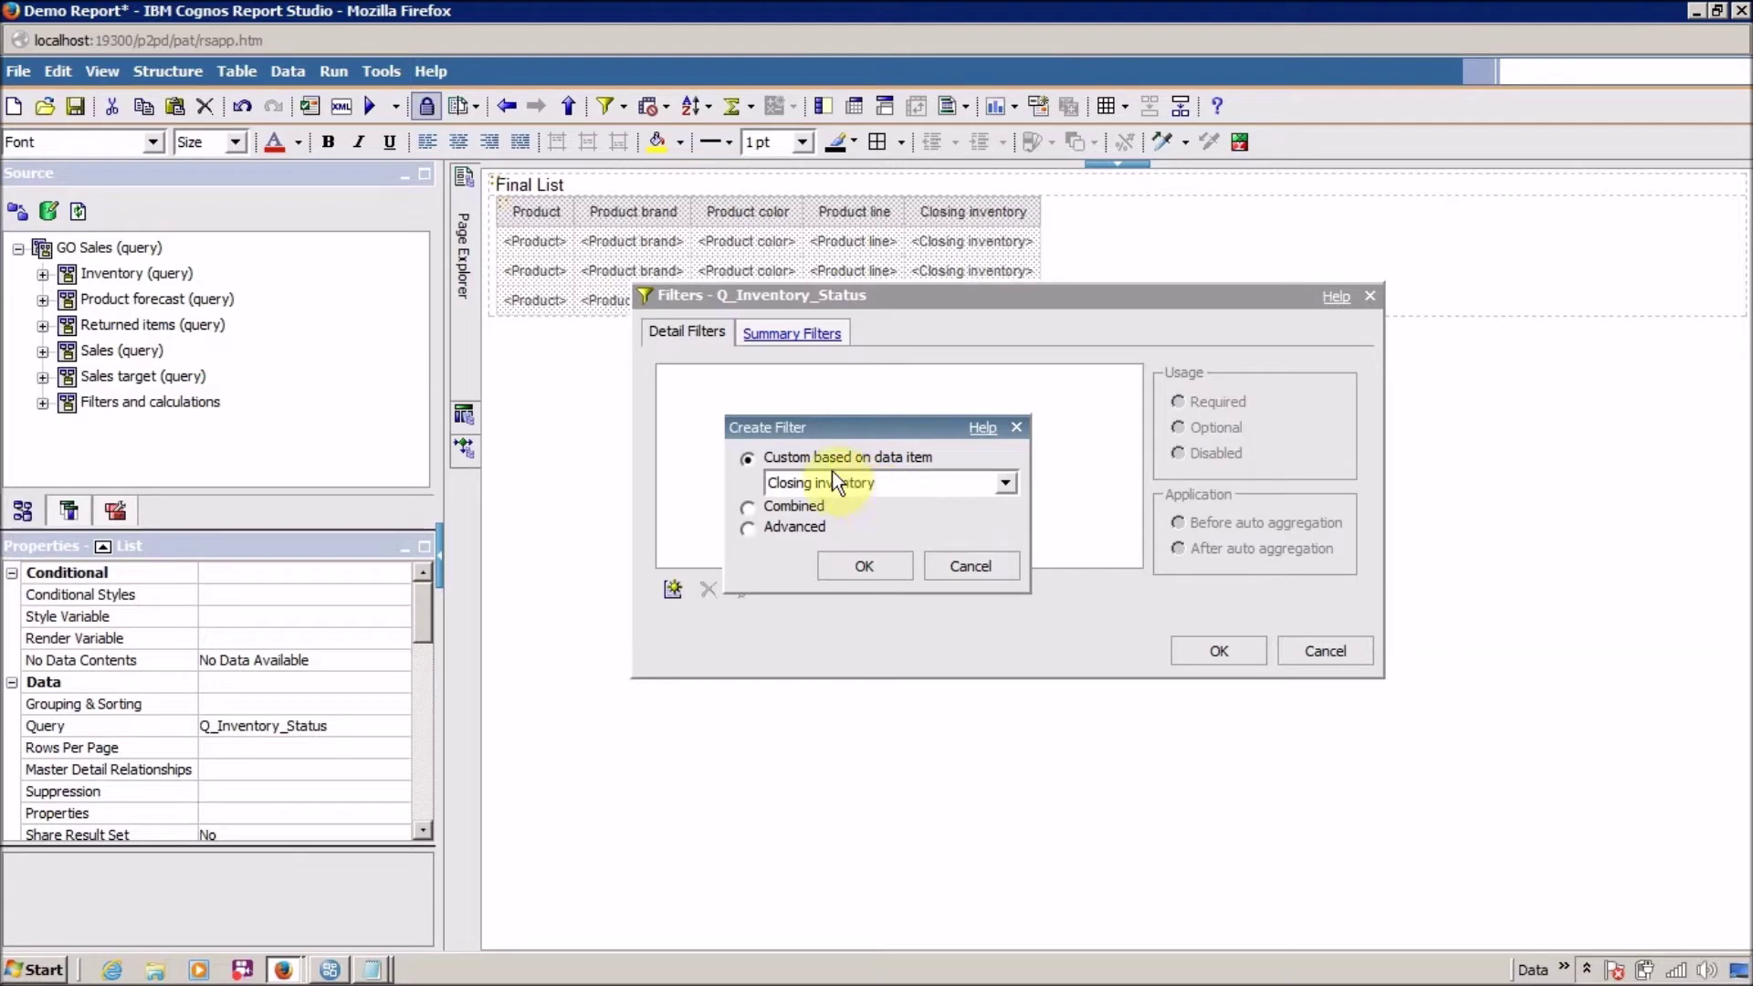
Set the Closing inventory condition to a comparison: less than 100.
left_click(874, 567)
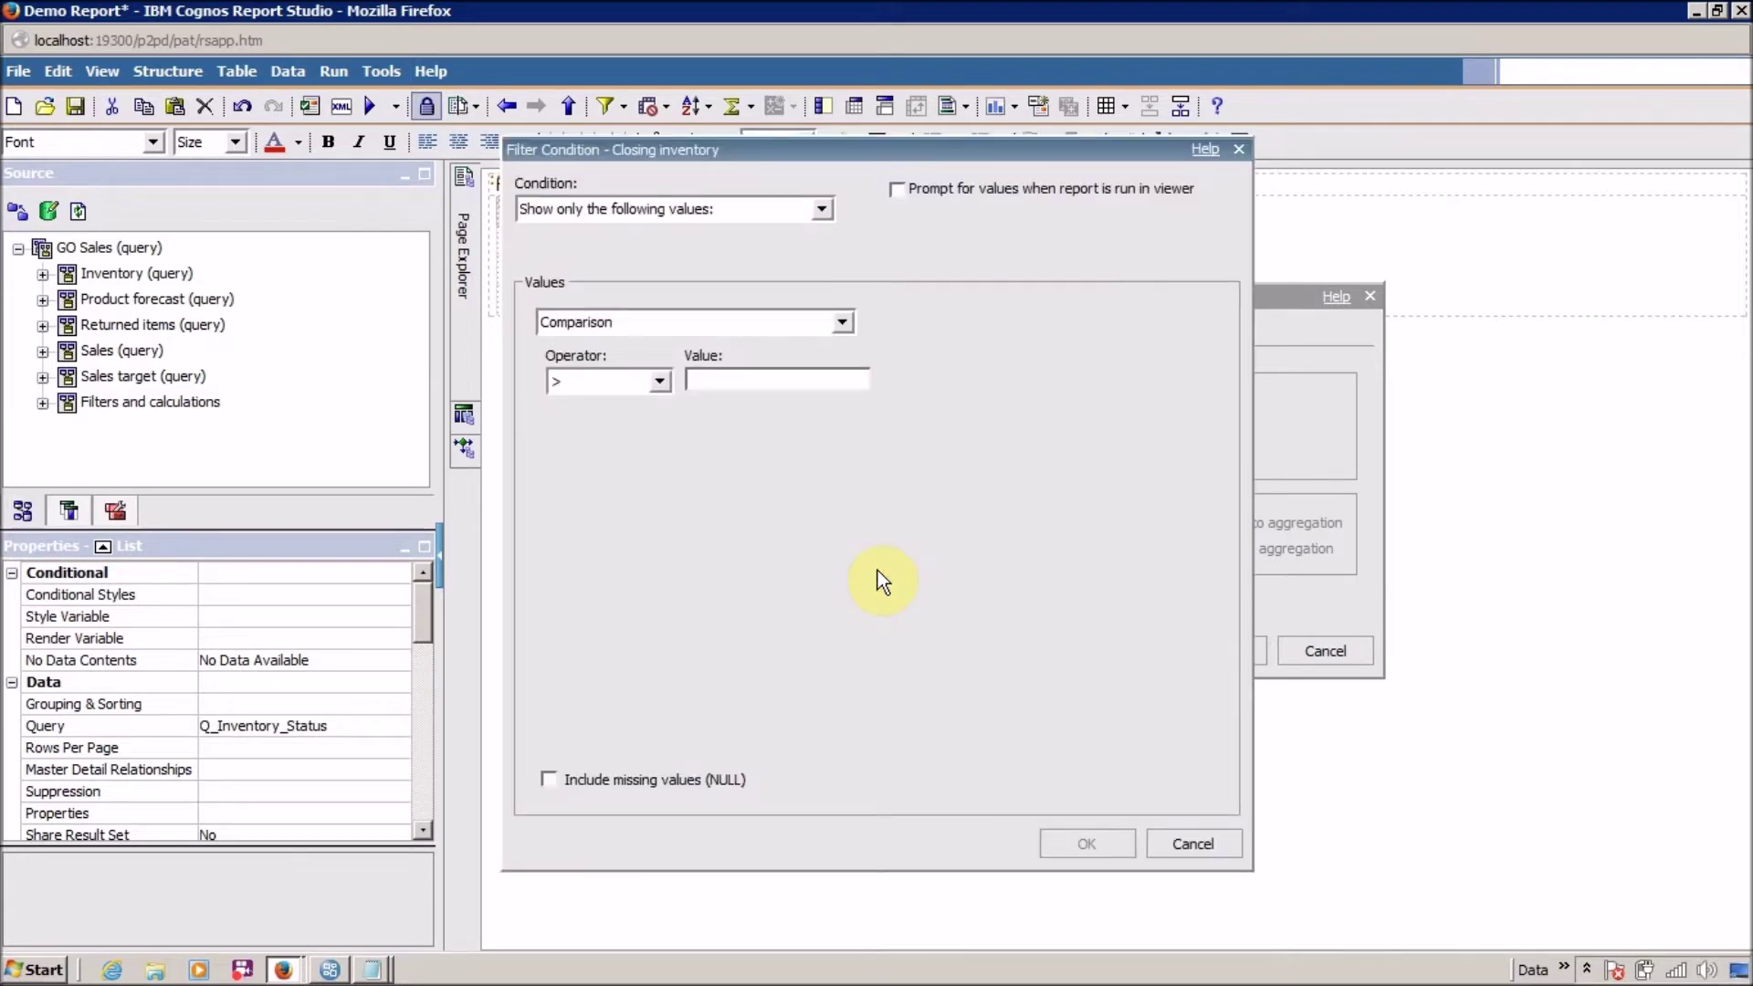
left_click(842, 324)
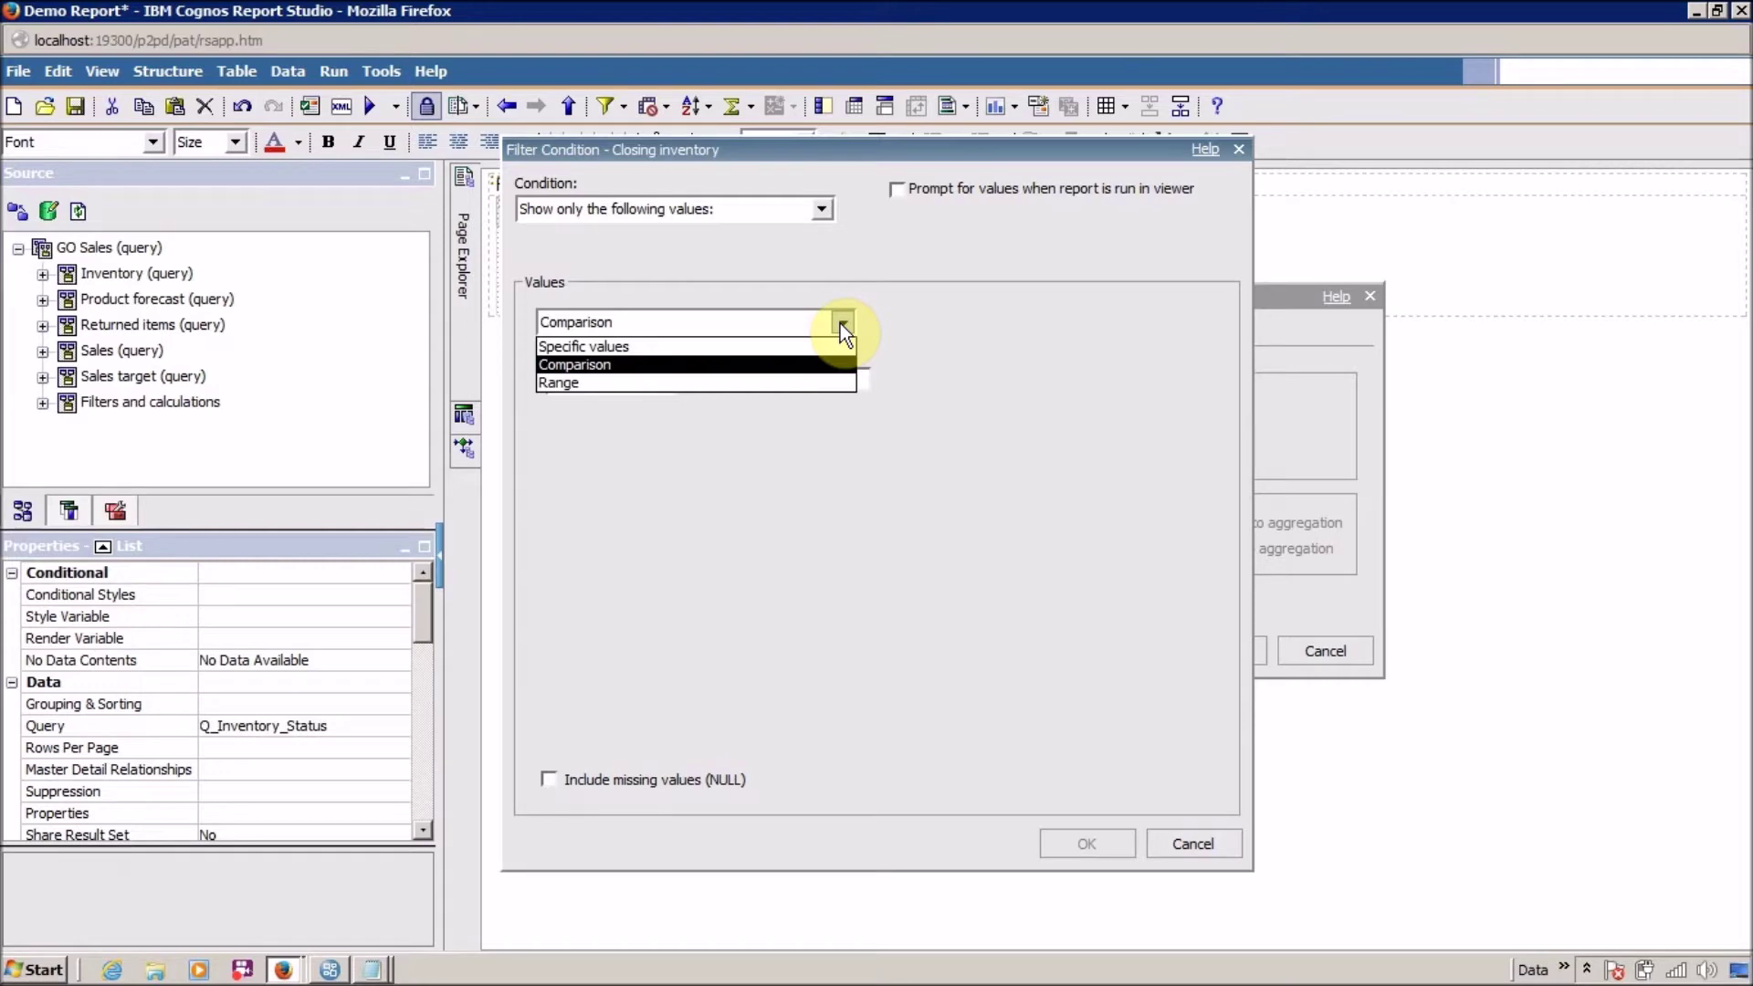
left_click(829, 384)
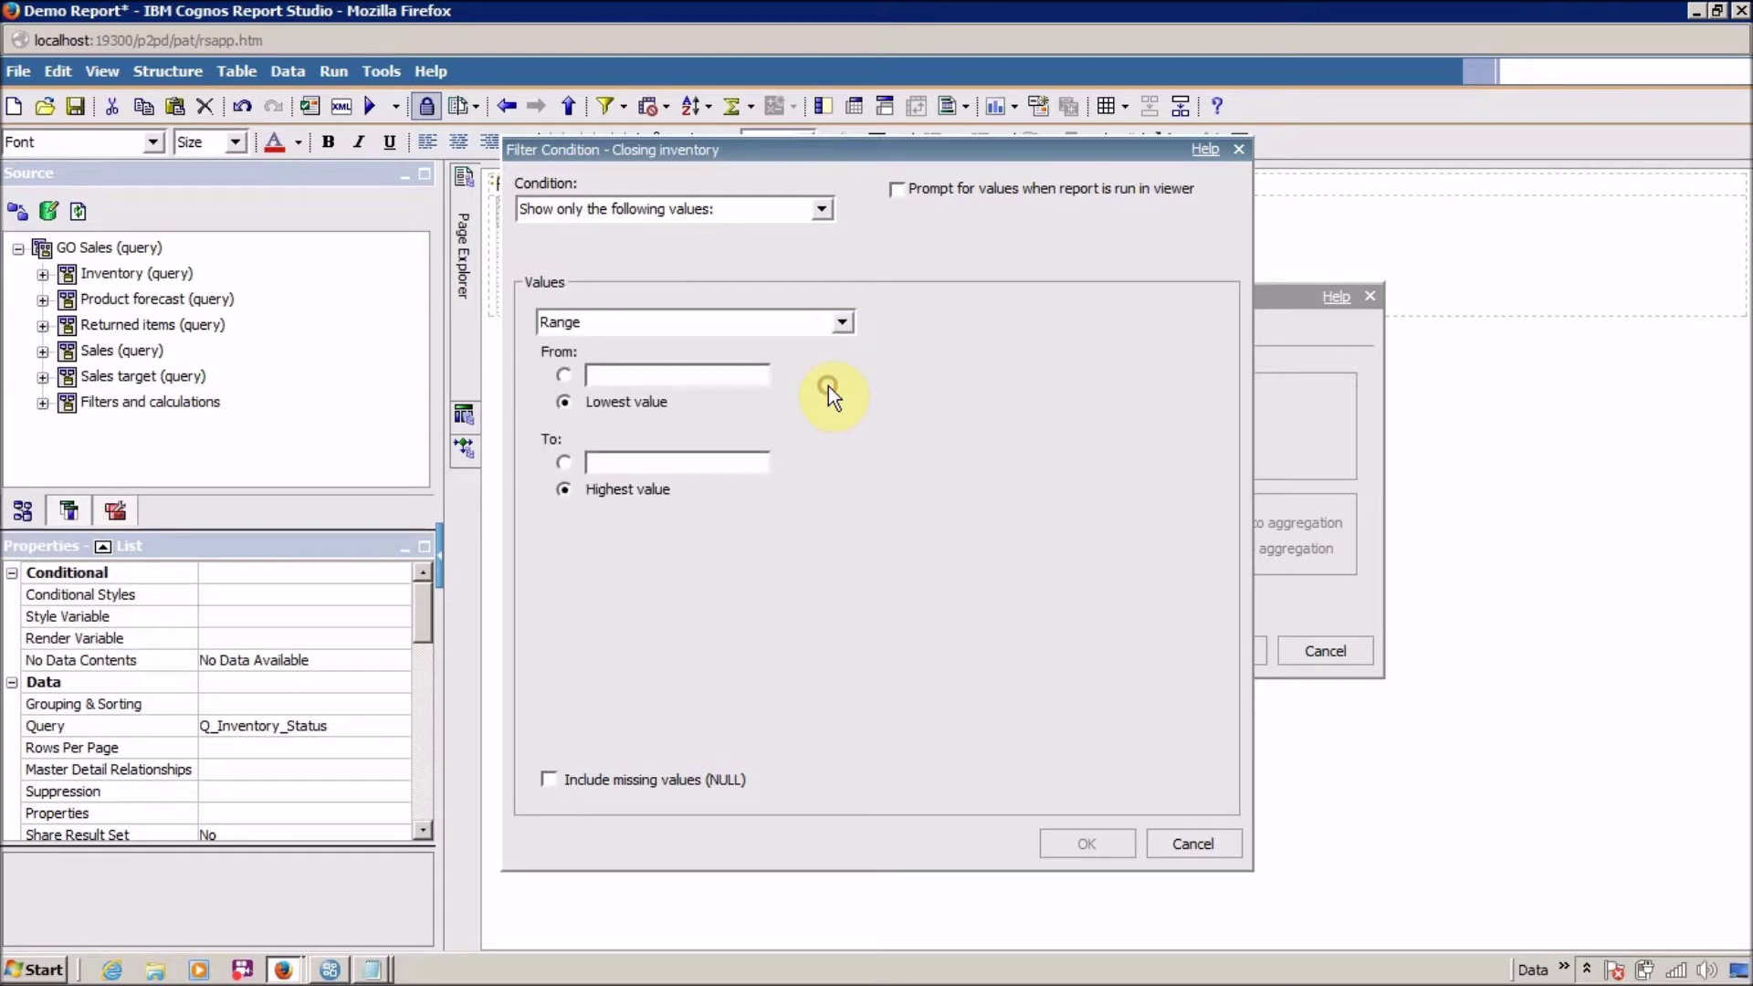
left_click(846, 319)
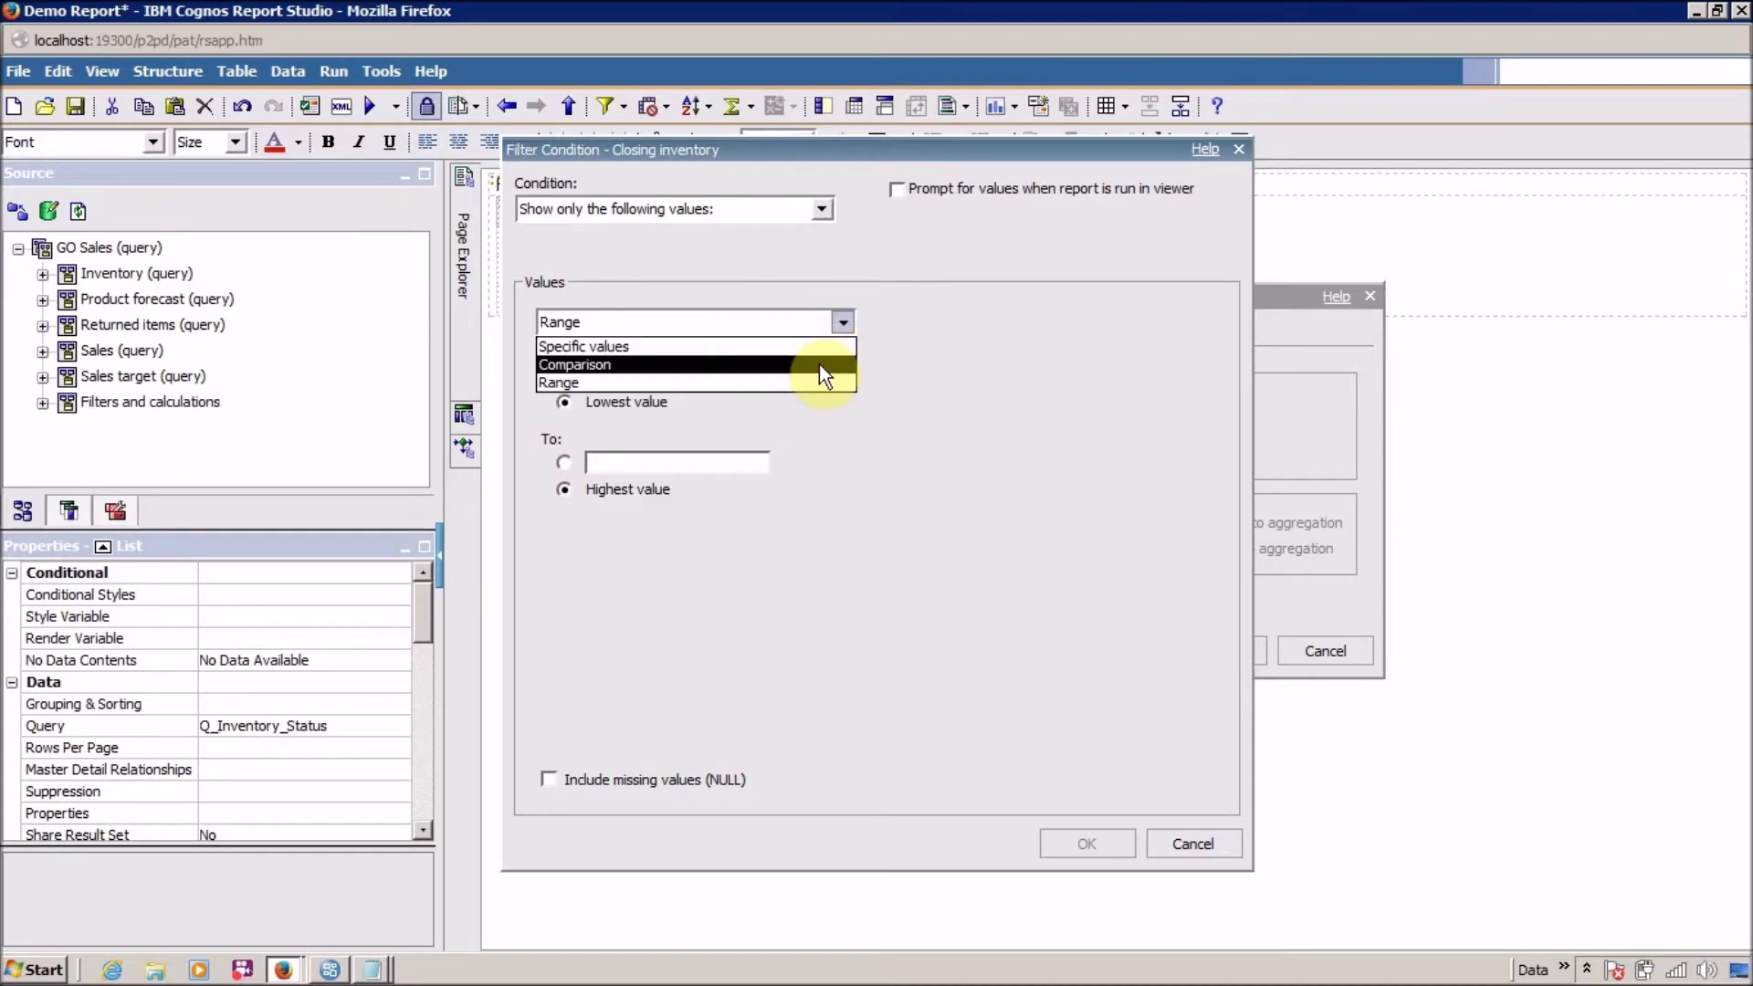
left_click(819, 364)
left_click(842, 322)
left_click(825, 352)
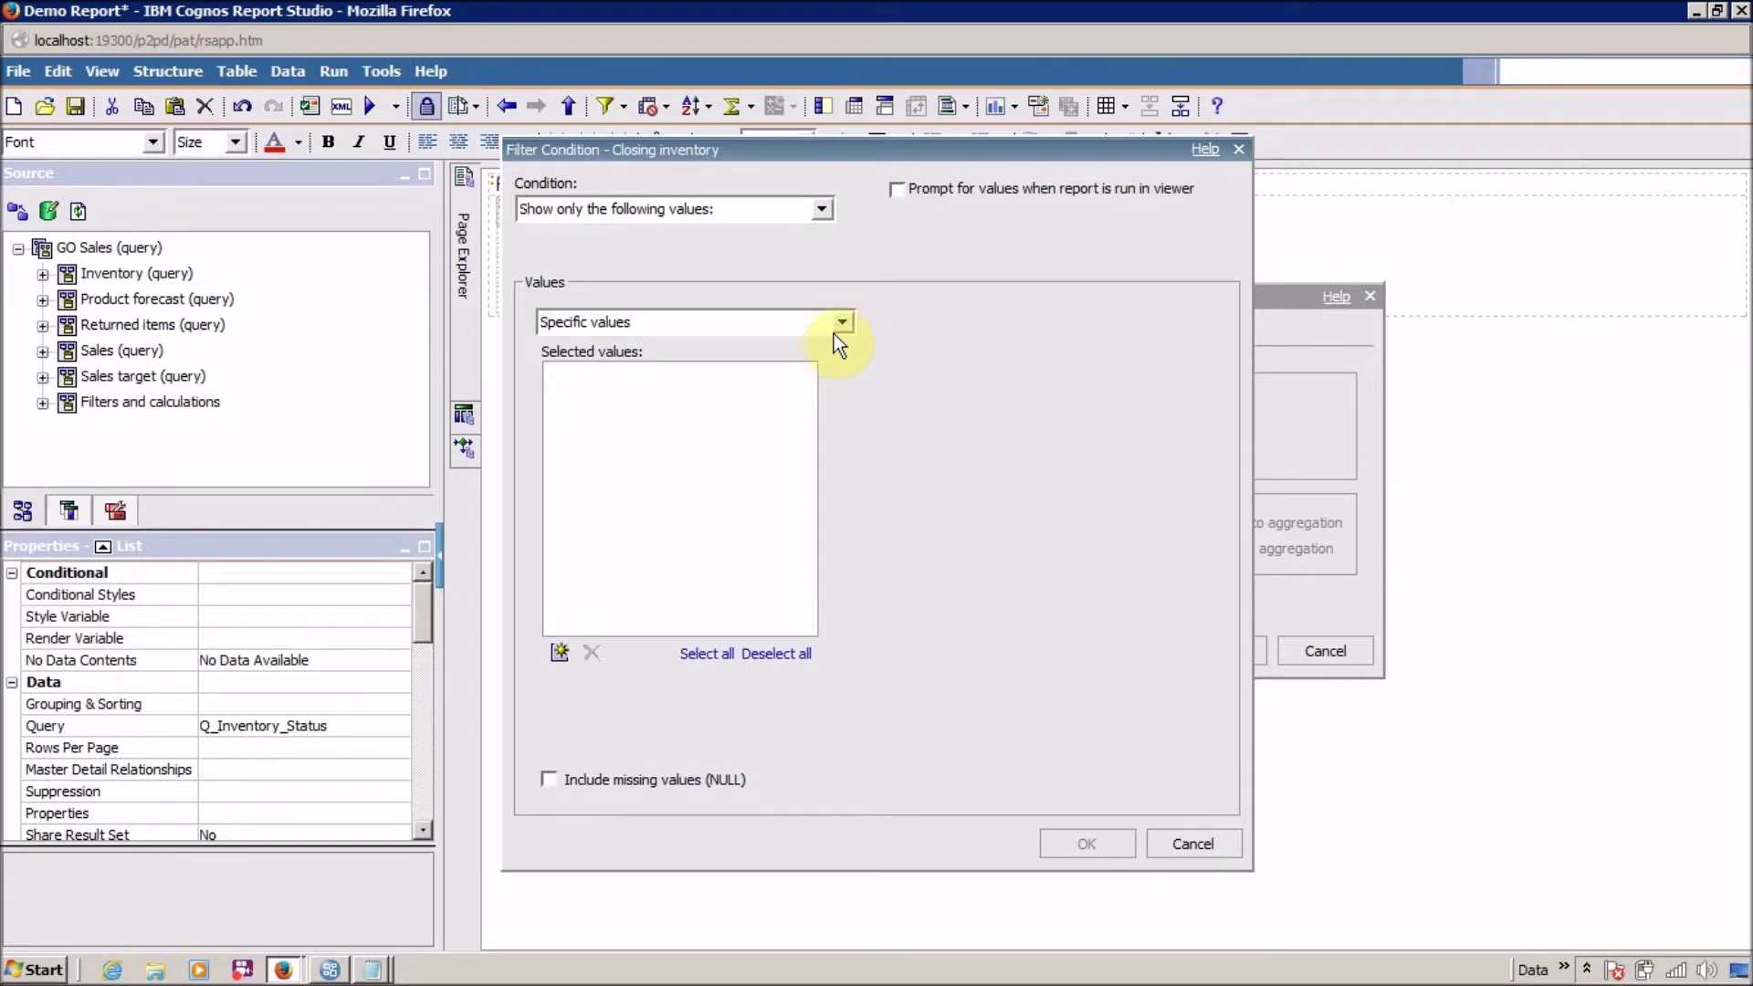
left_click(840, 323)
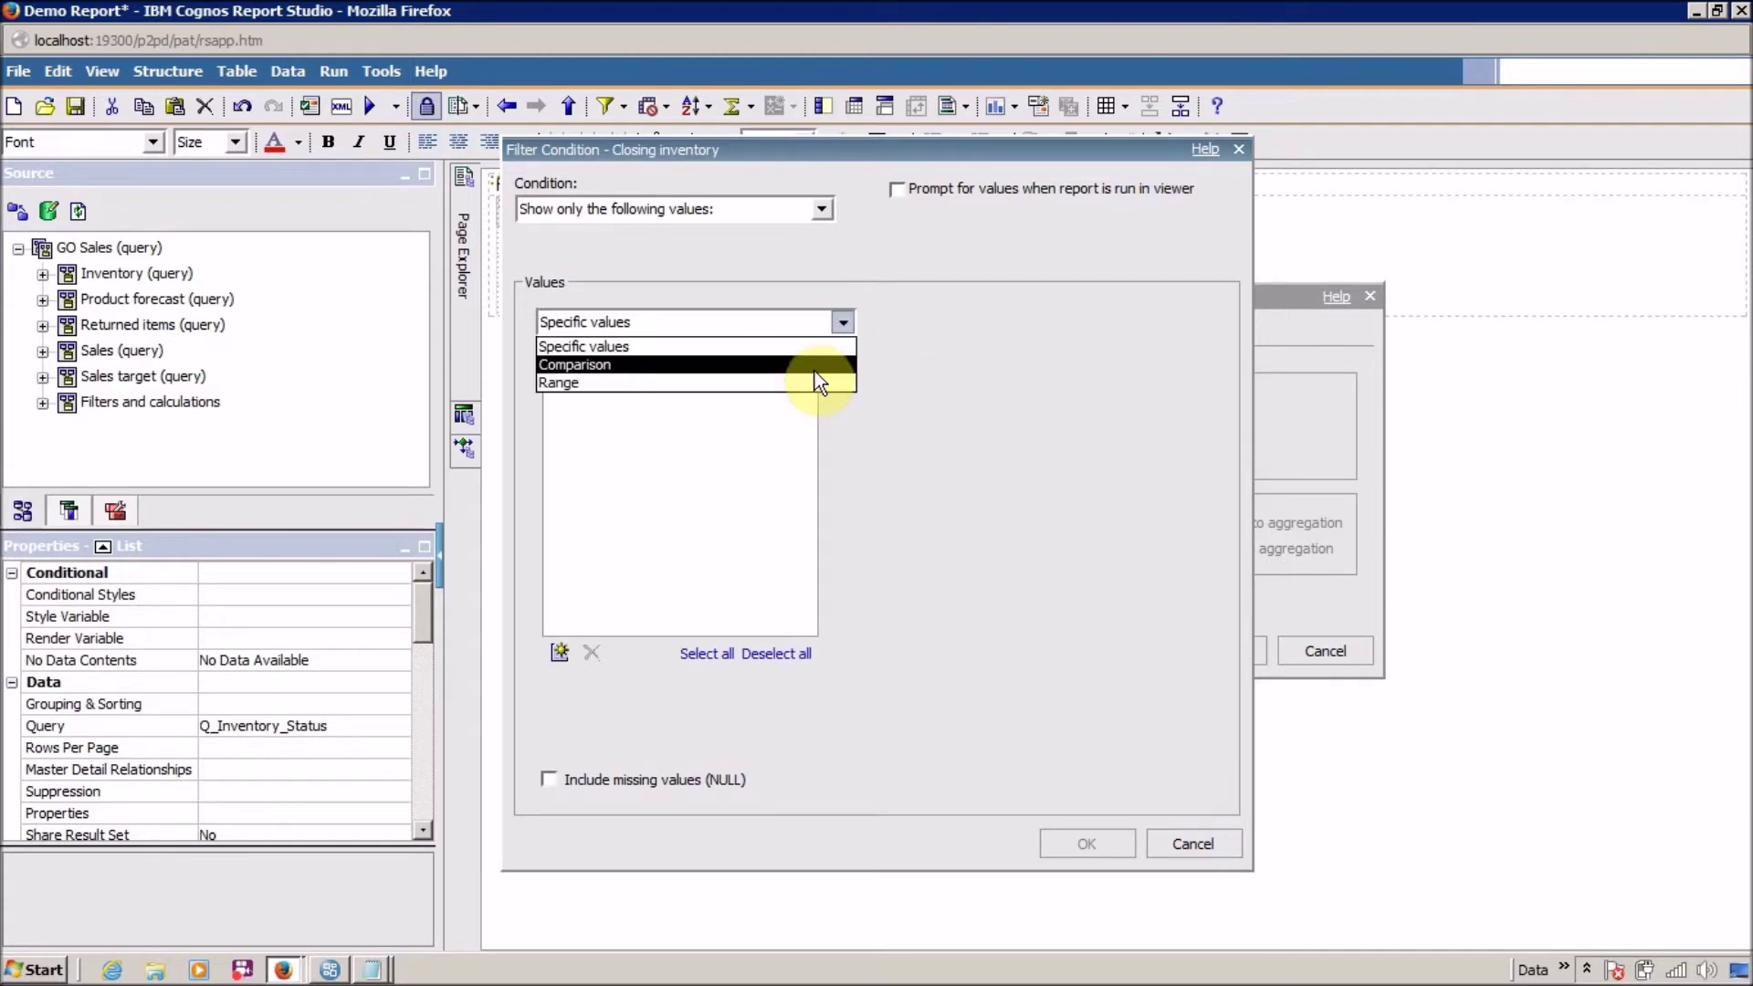
left_click(814, 365)
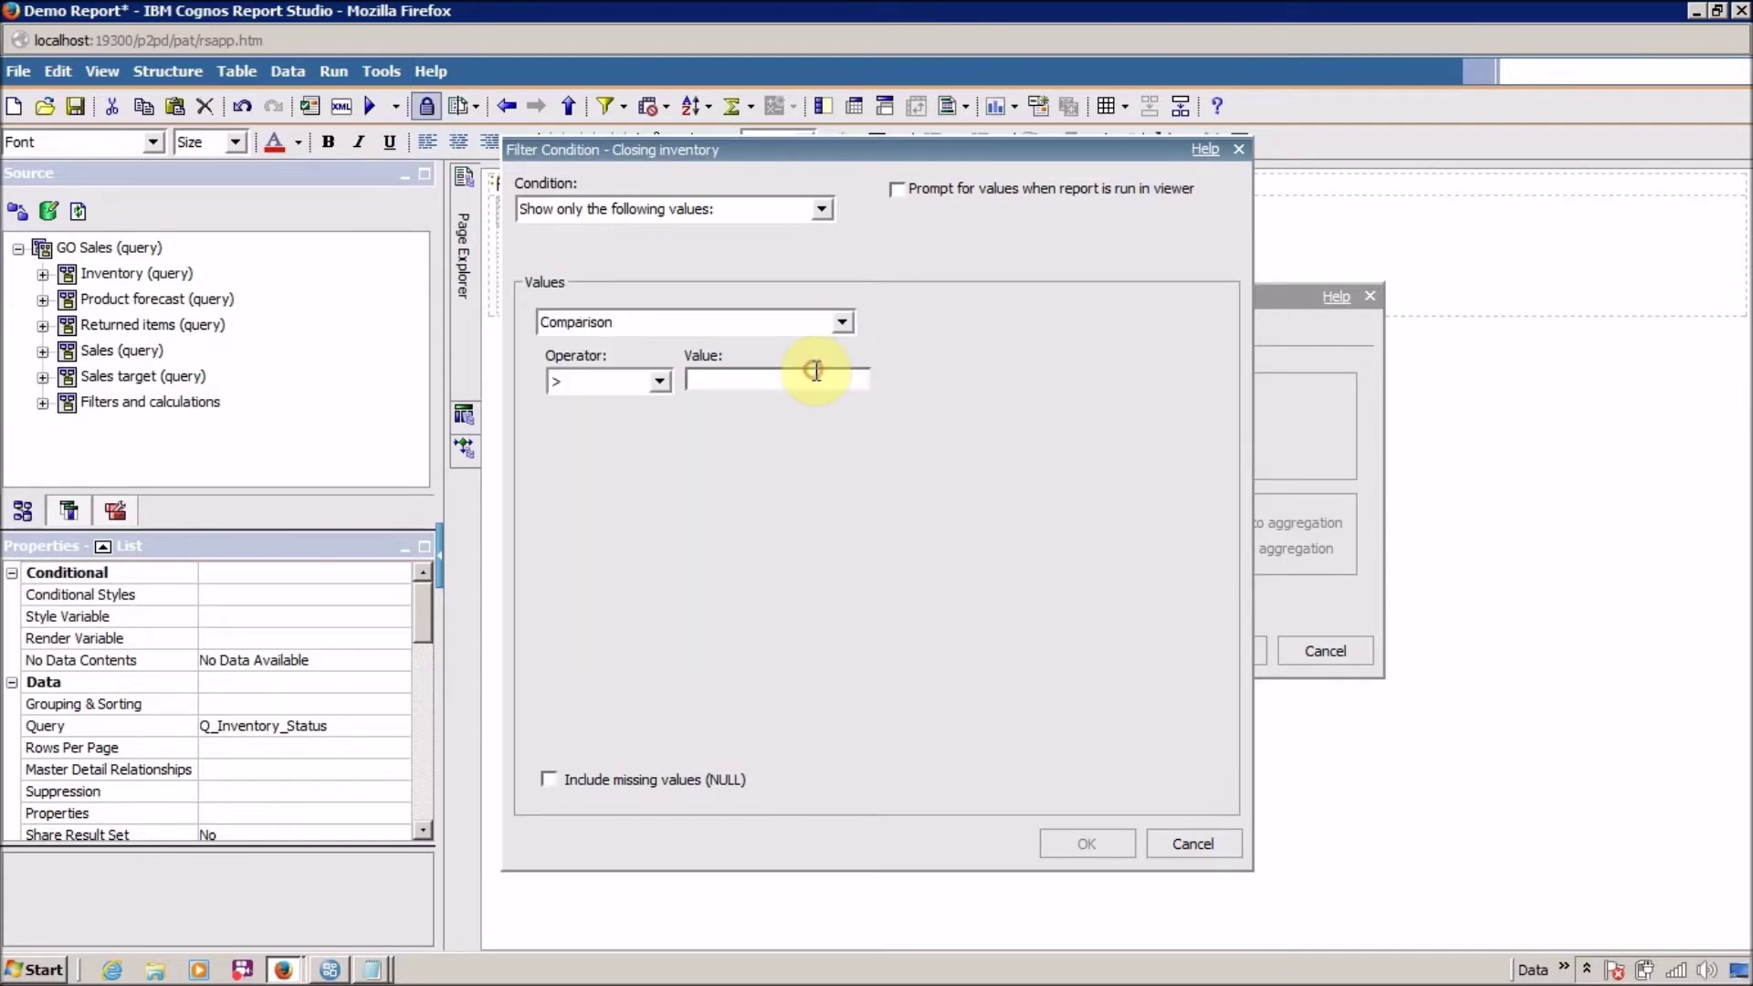
left_click(666, 379)
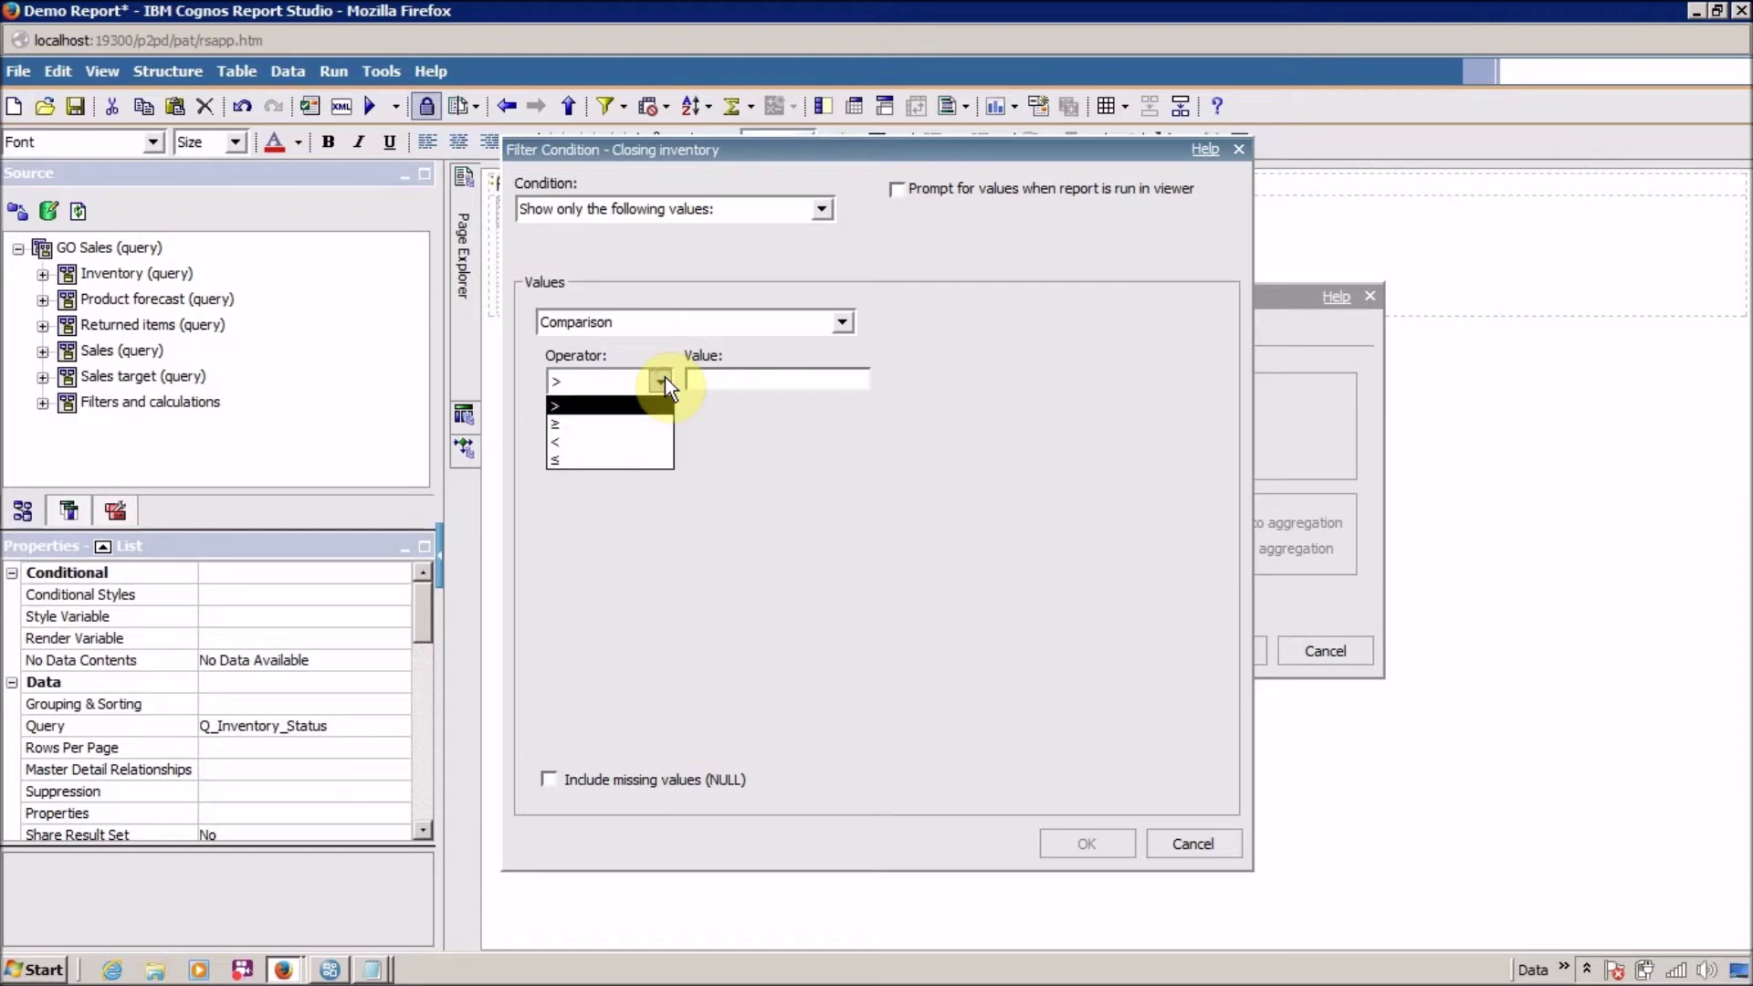
left_click(637, 443)
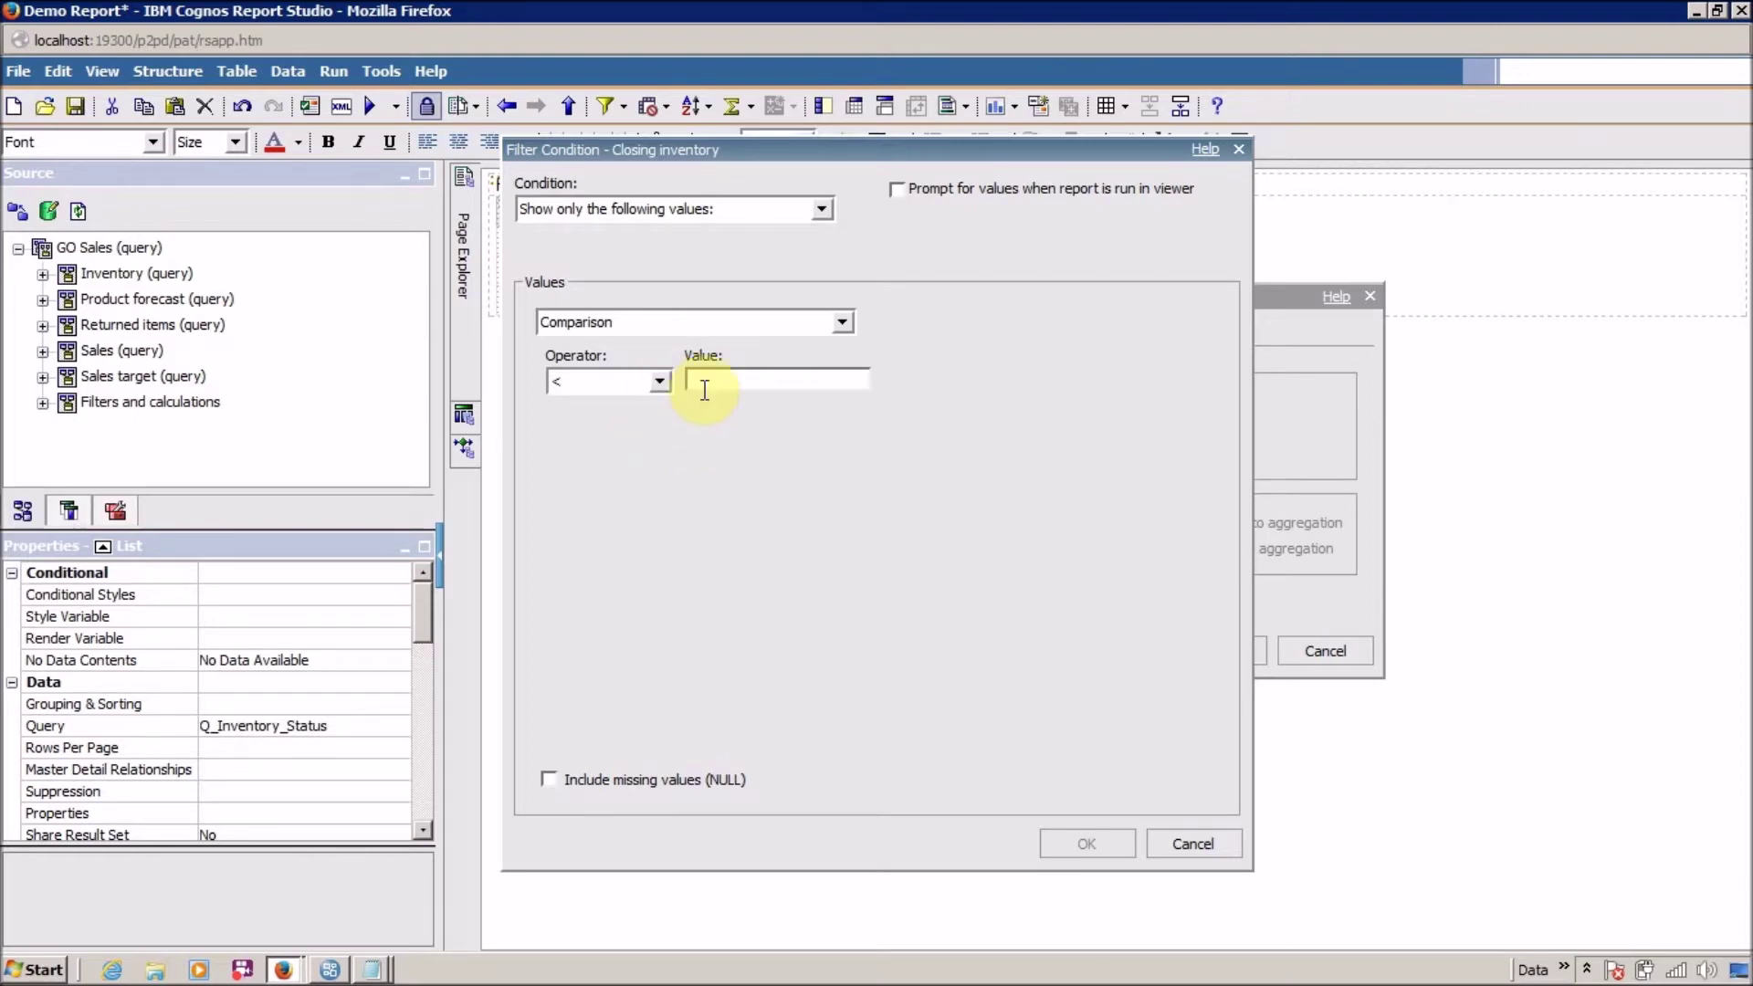
type("100")
Apply the Closing inventory < 100 filter, run the report (No Data Available), and return to Report Studio.
left_click(1080, 843)
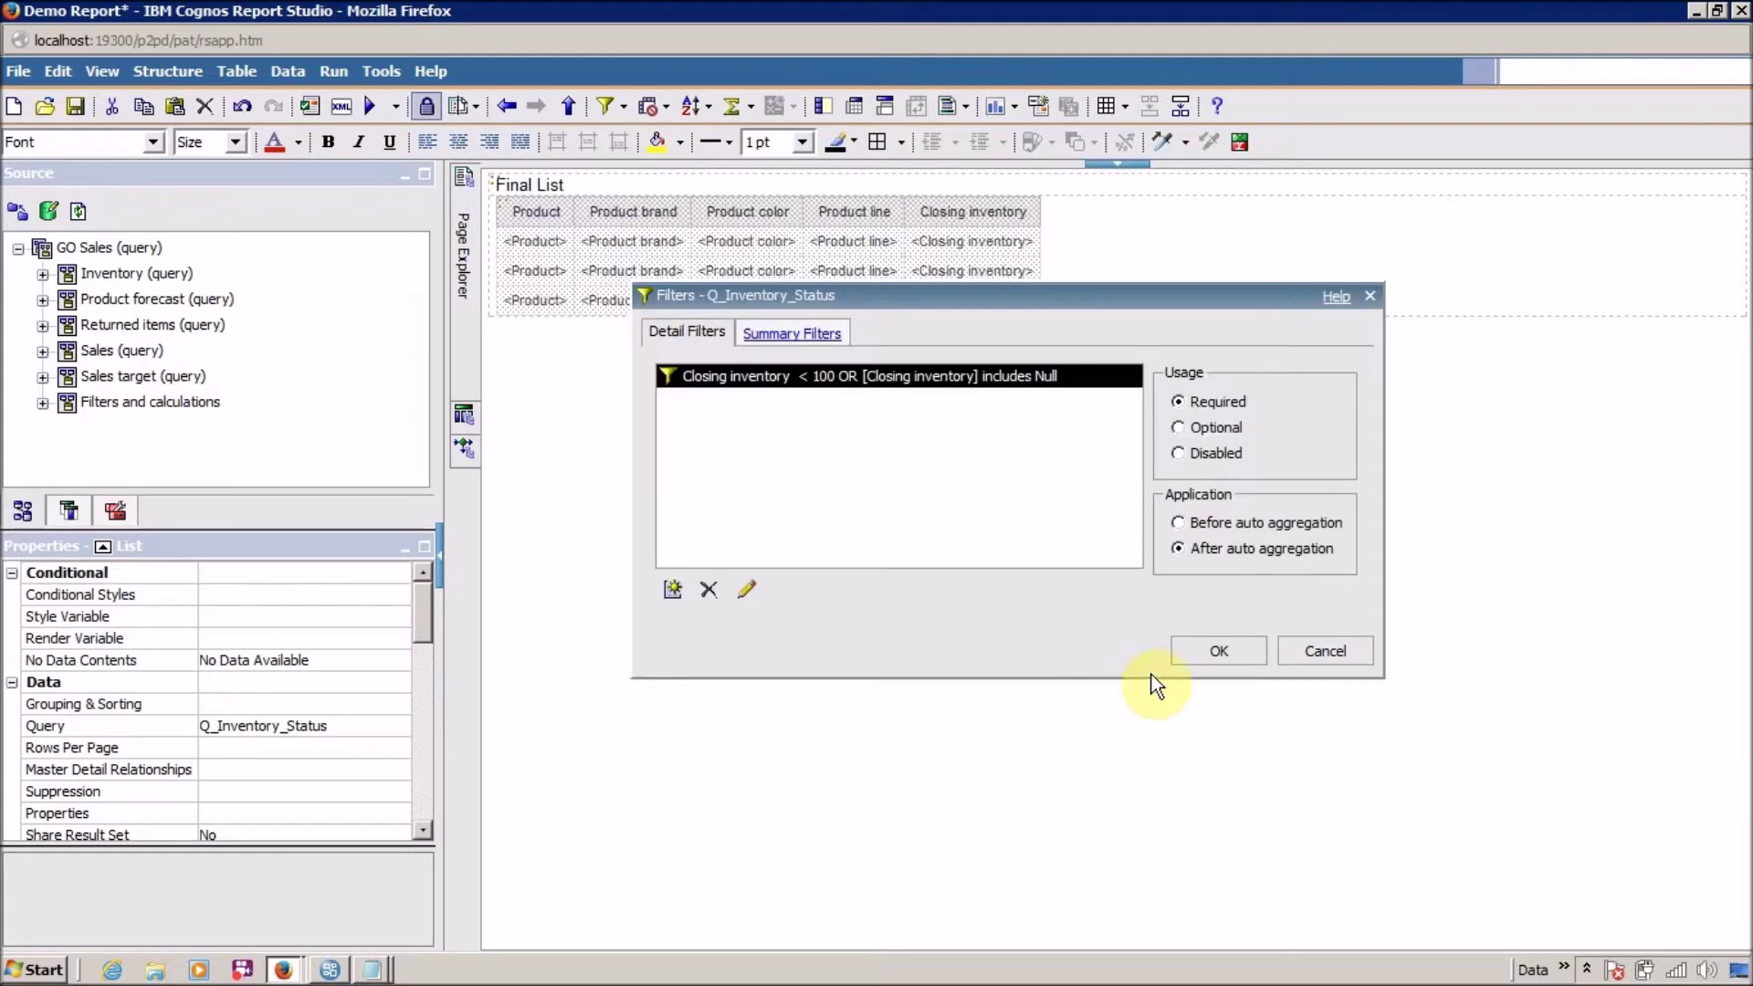
left_click(1187, 650)
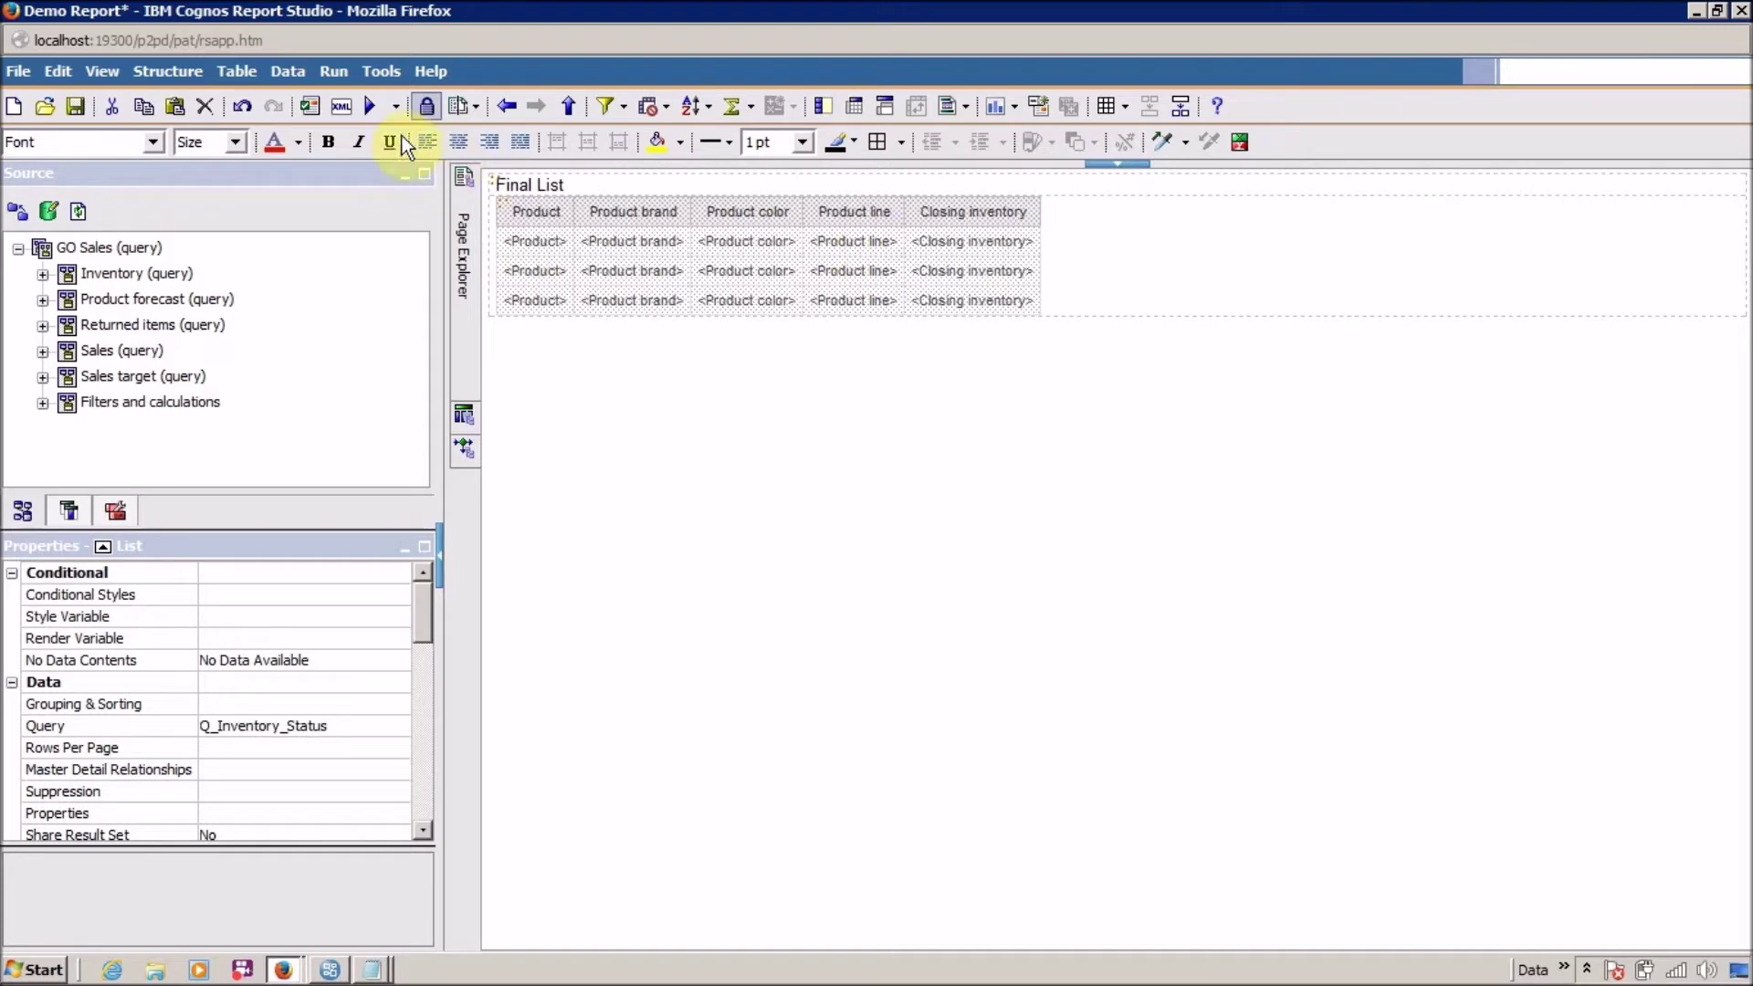
left_click(374, 113)
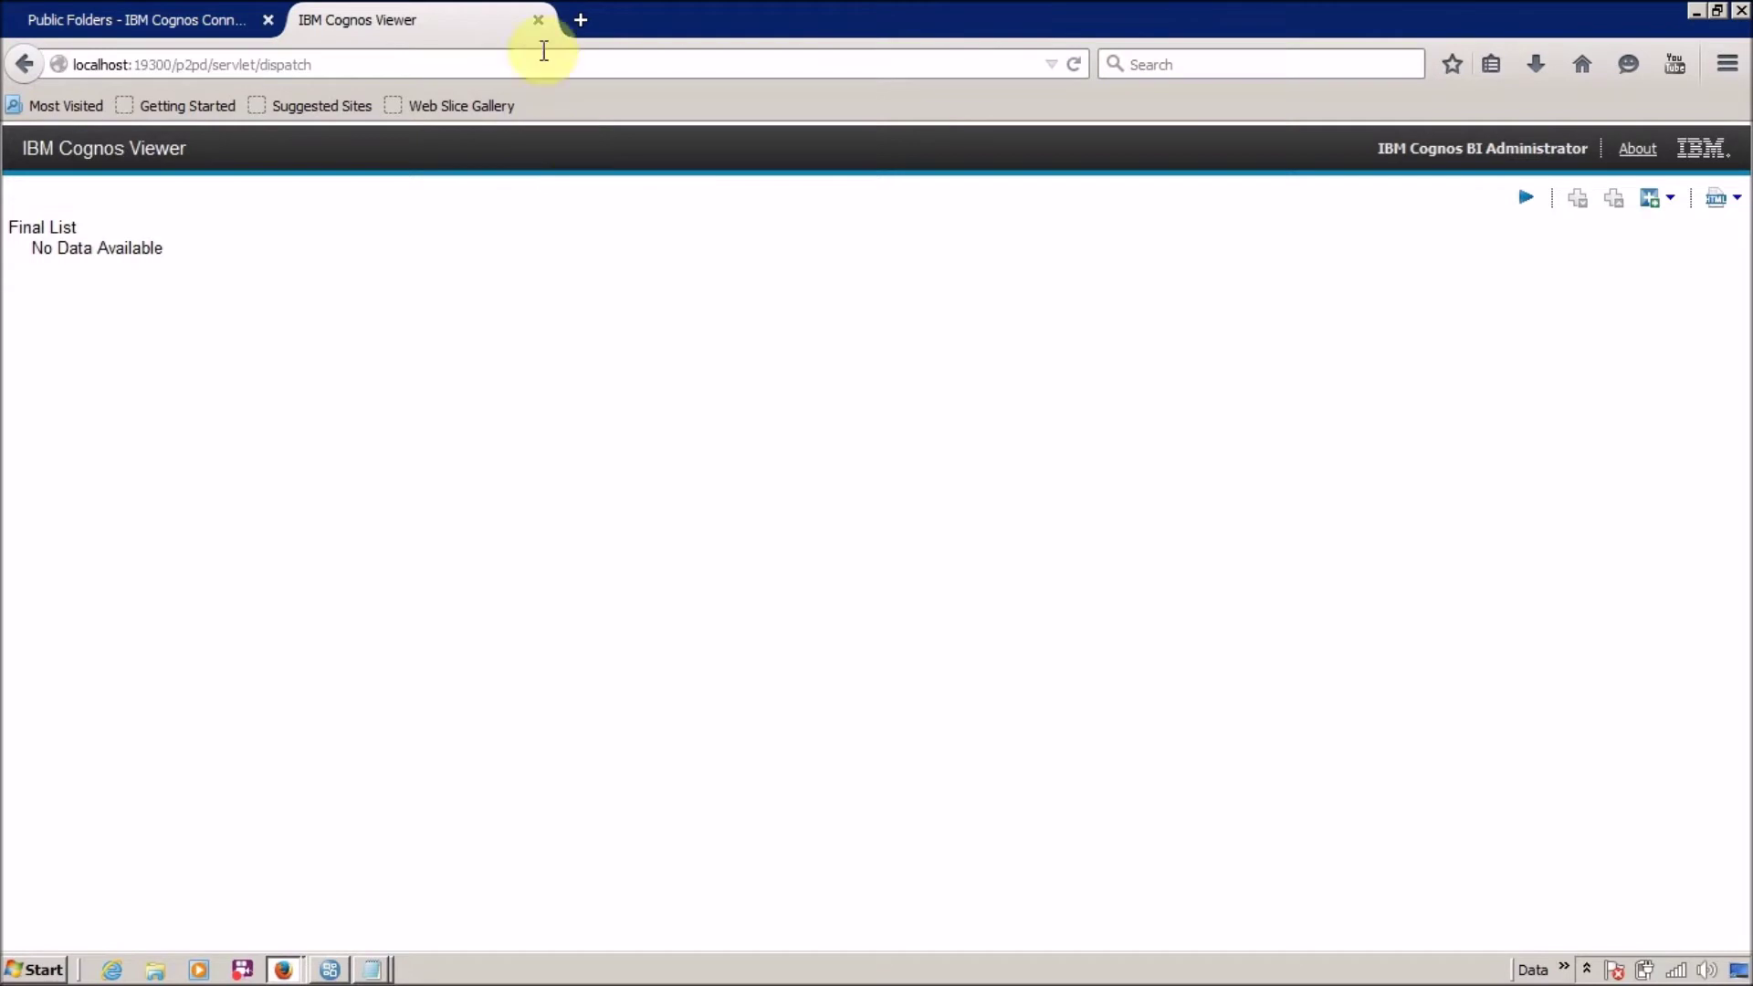
left_click(538, 20)
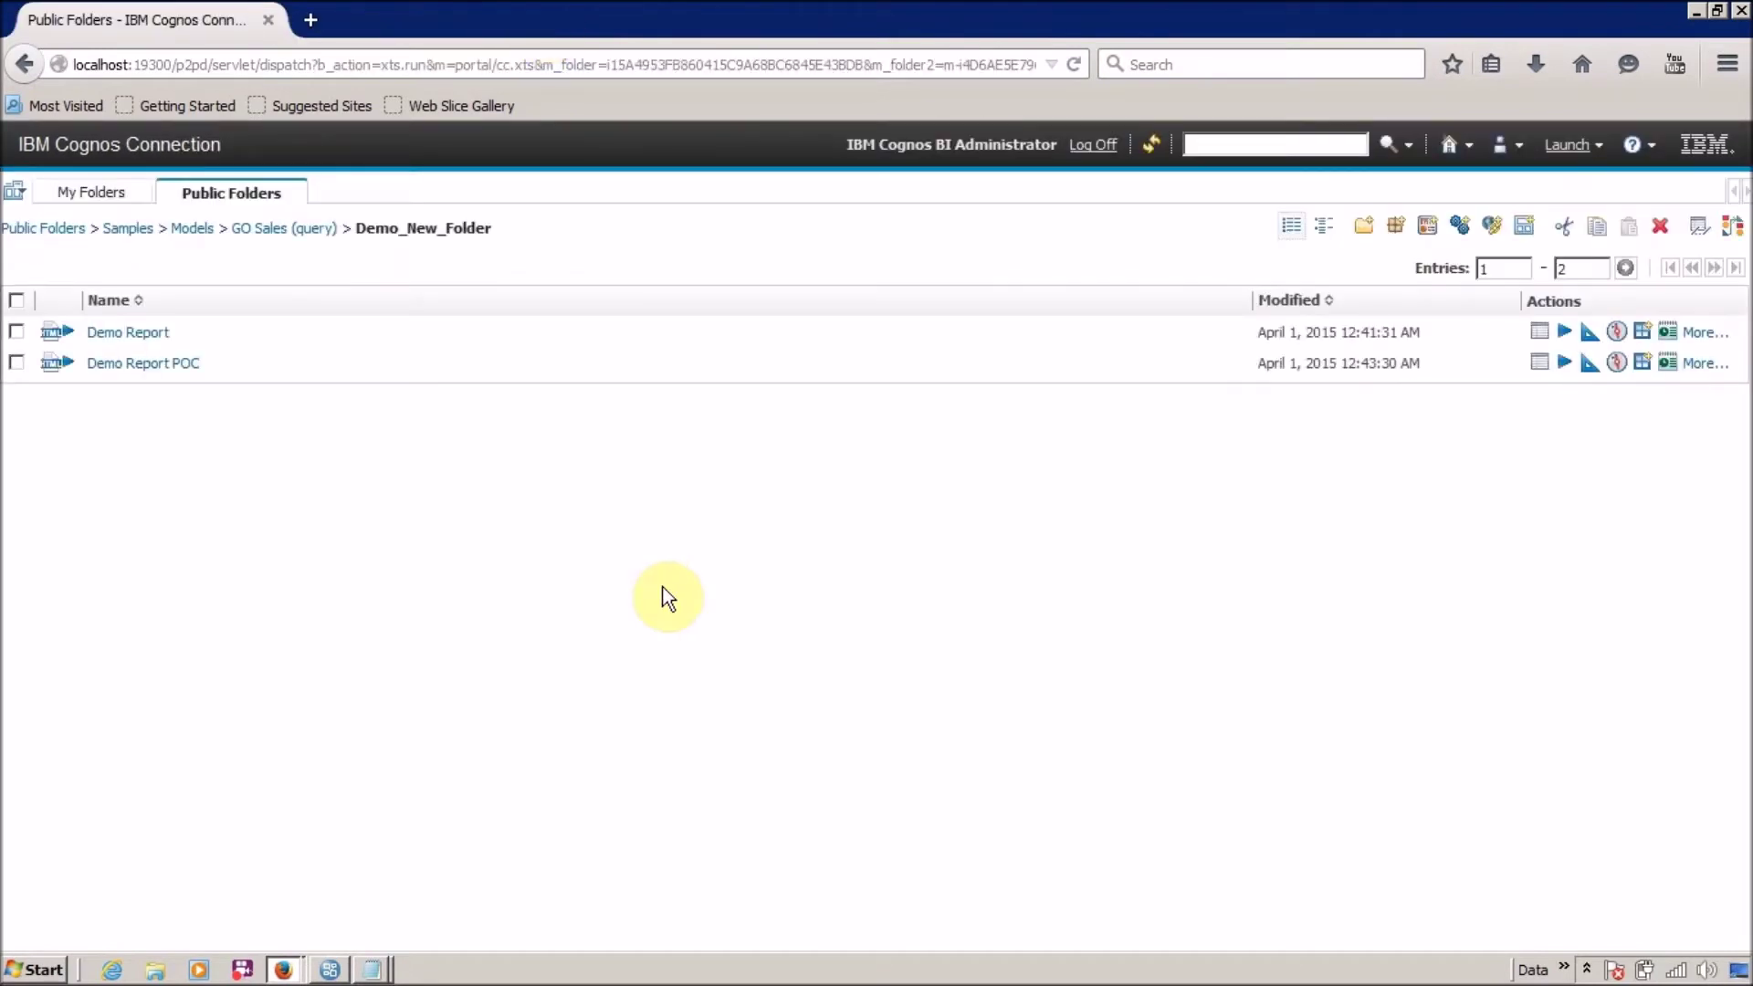
key("alt+Tab")
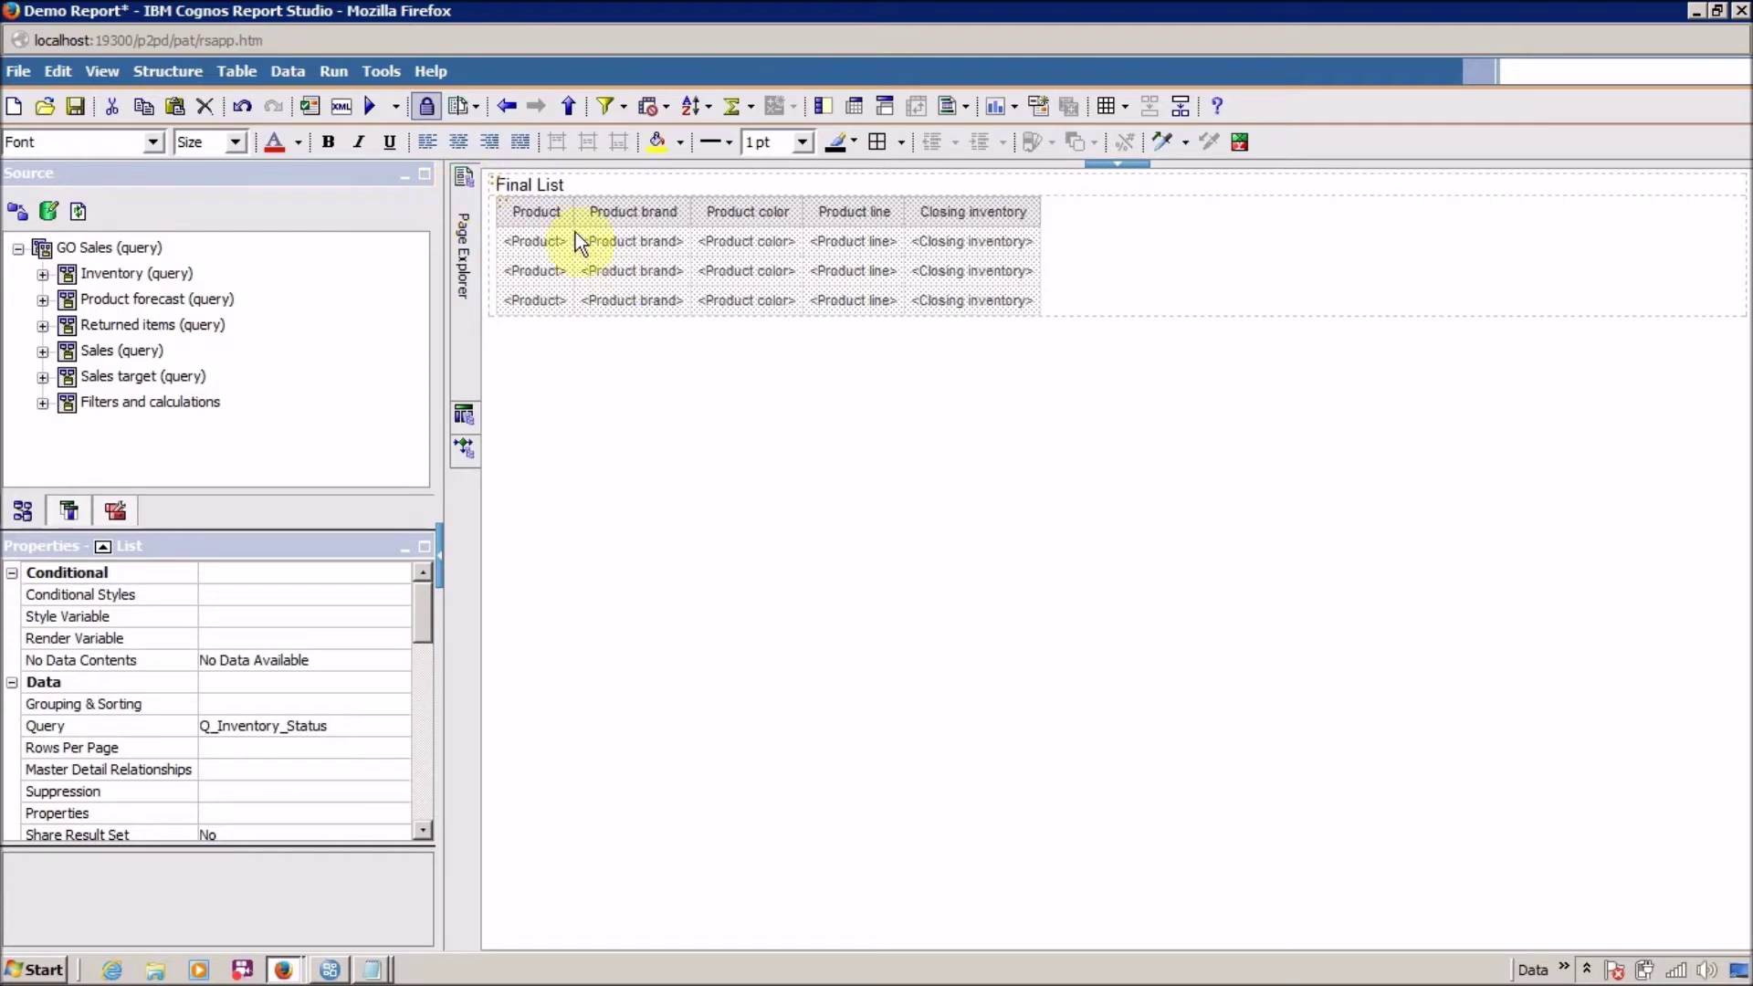
Change the Closing inventory filter value from 100 to 1000 and apply it to the Final List.
left_click(629, 102)
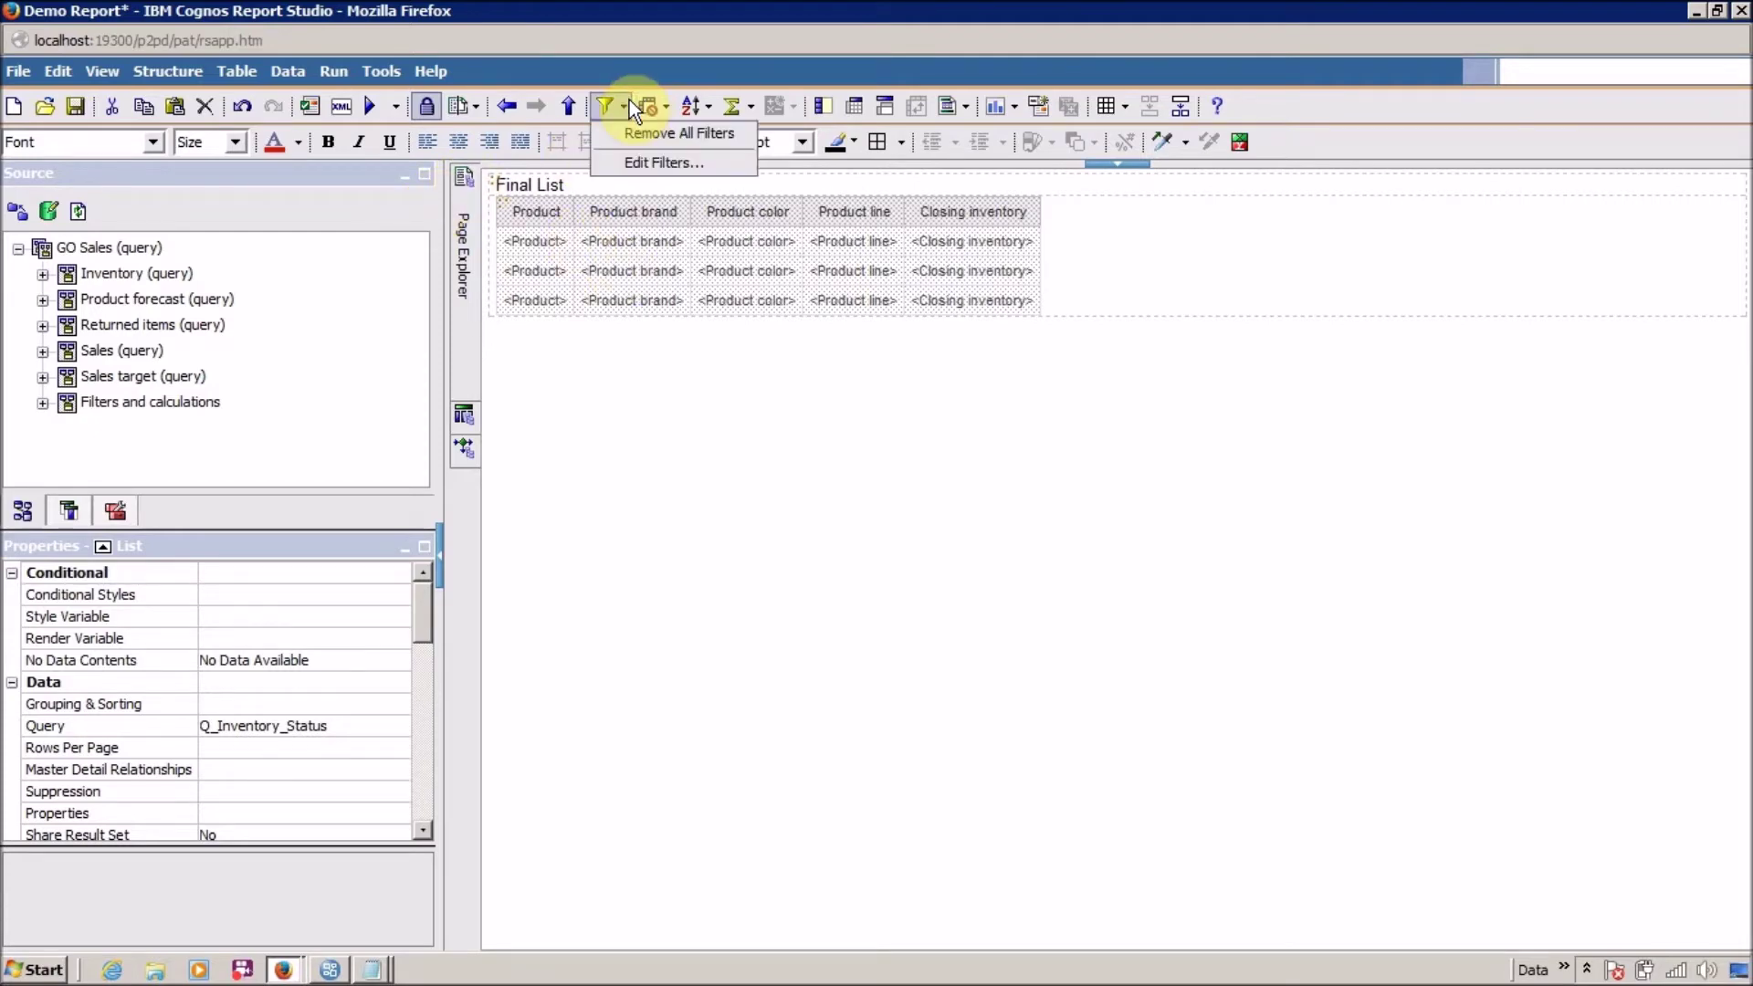
left_click(636, 162)
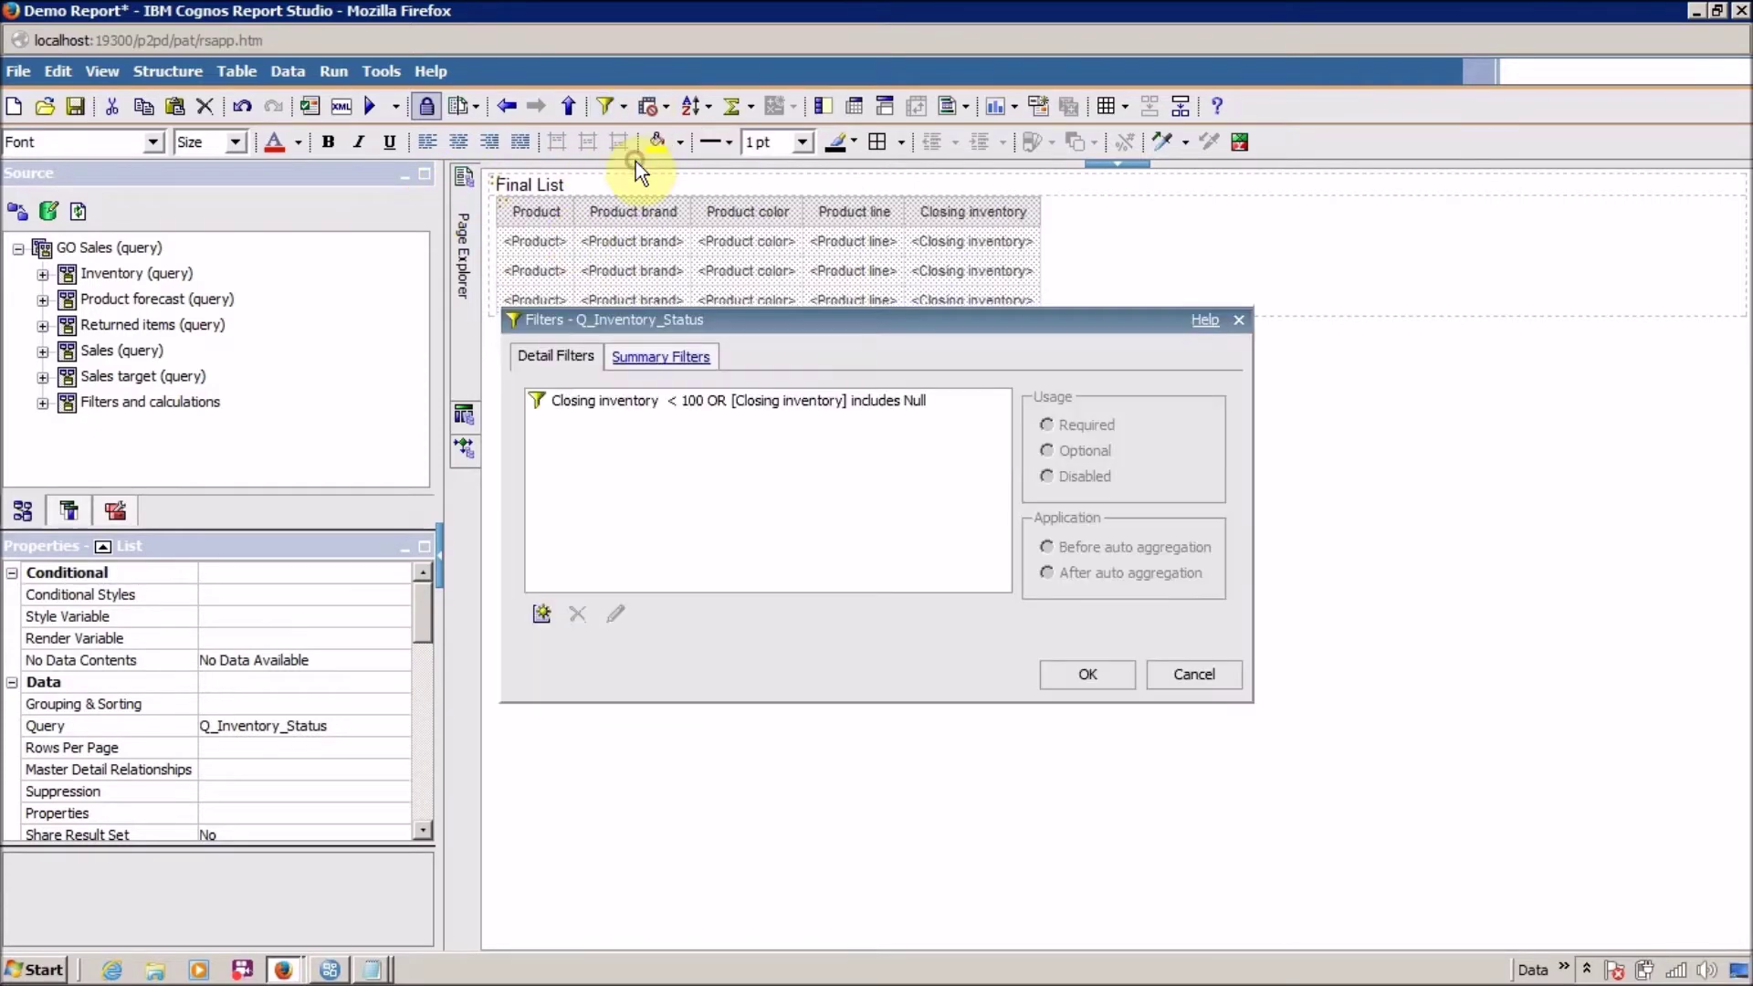
left_click(650, 399)
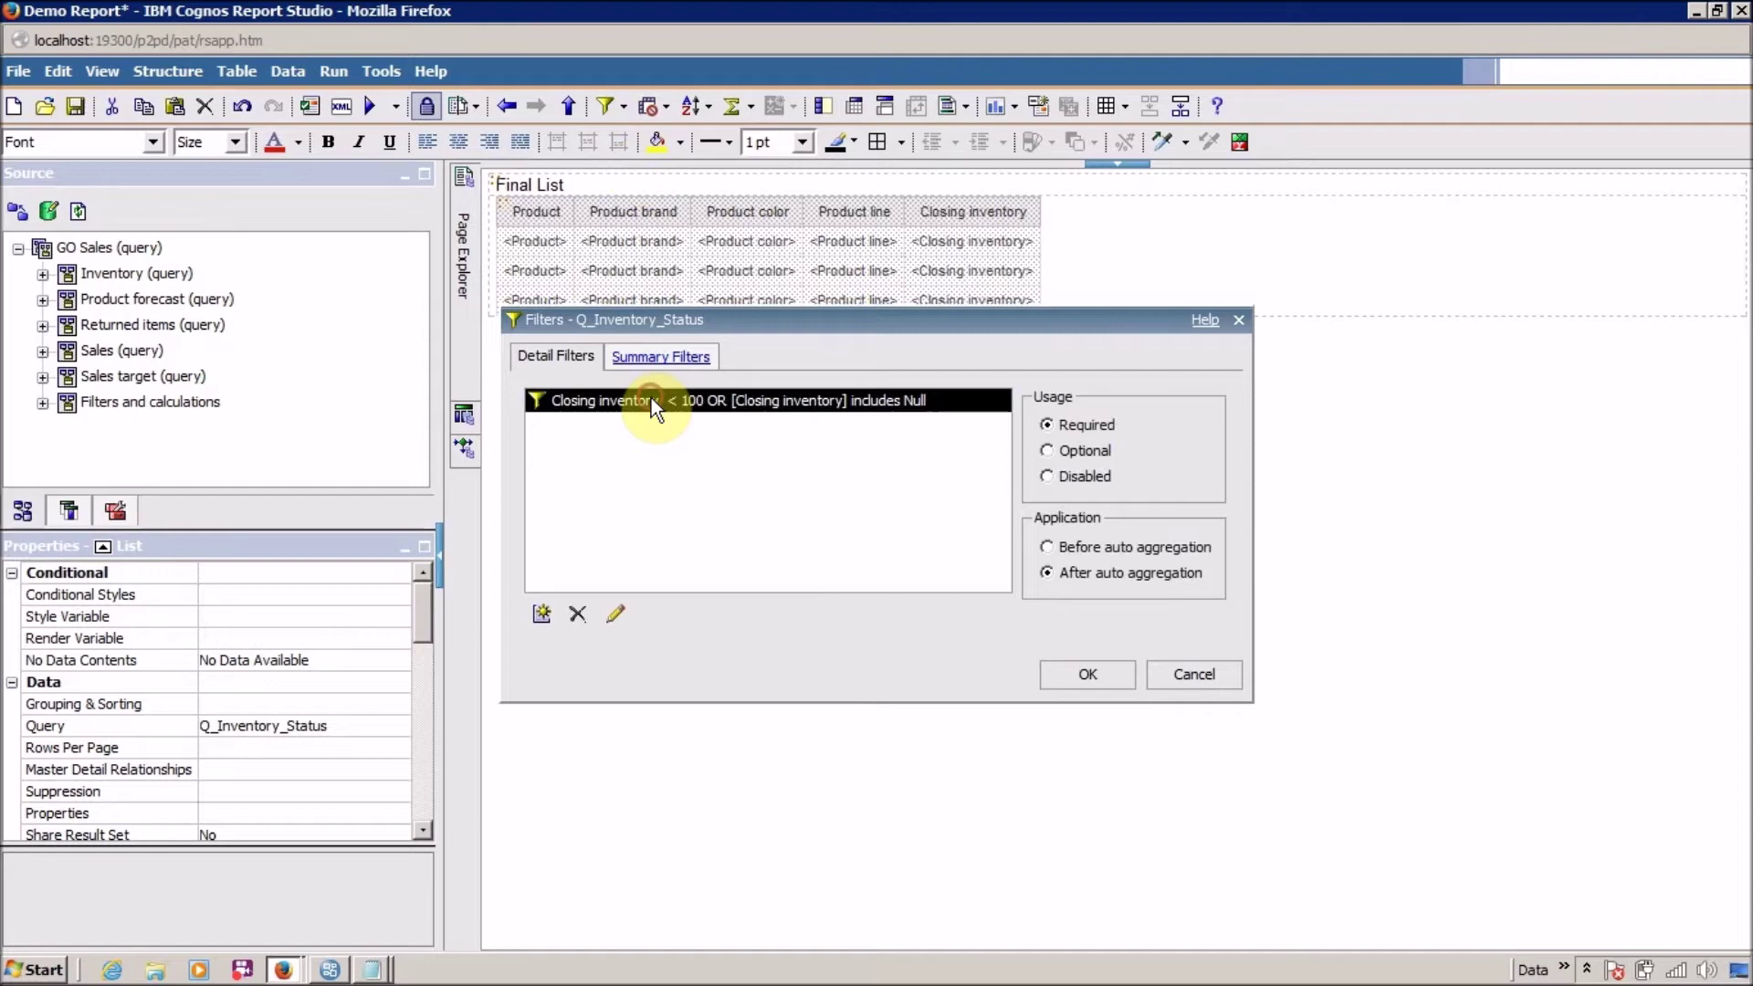
left_click(611, 623)
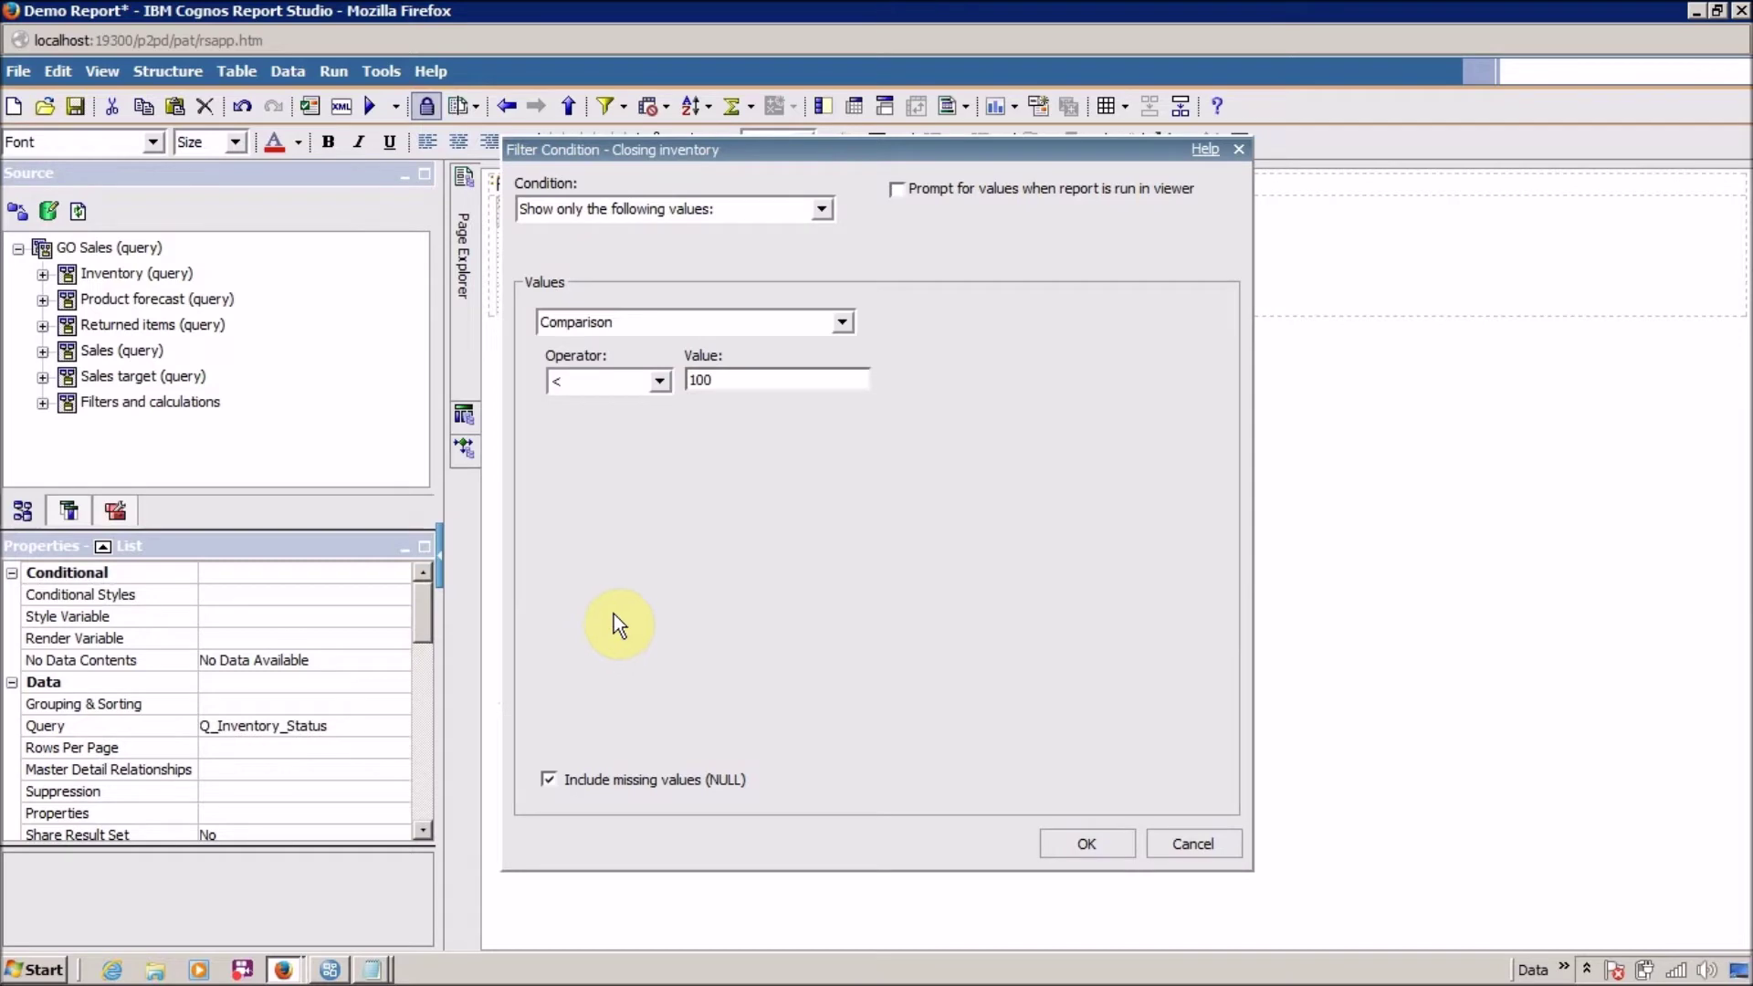
left_click(734, 390)
type("0")
left_click(1087, 843)
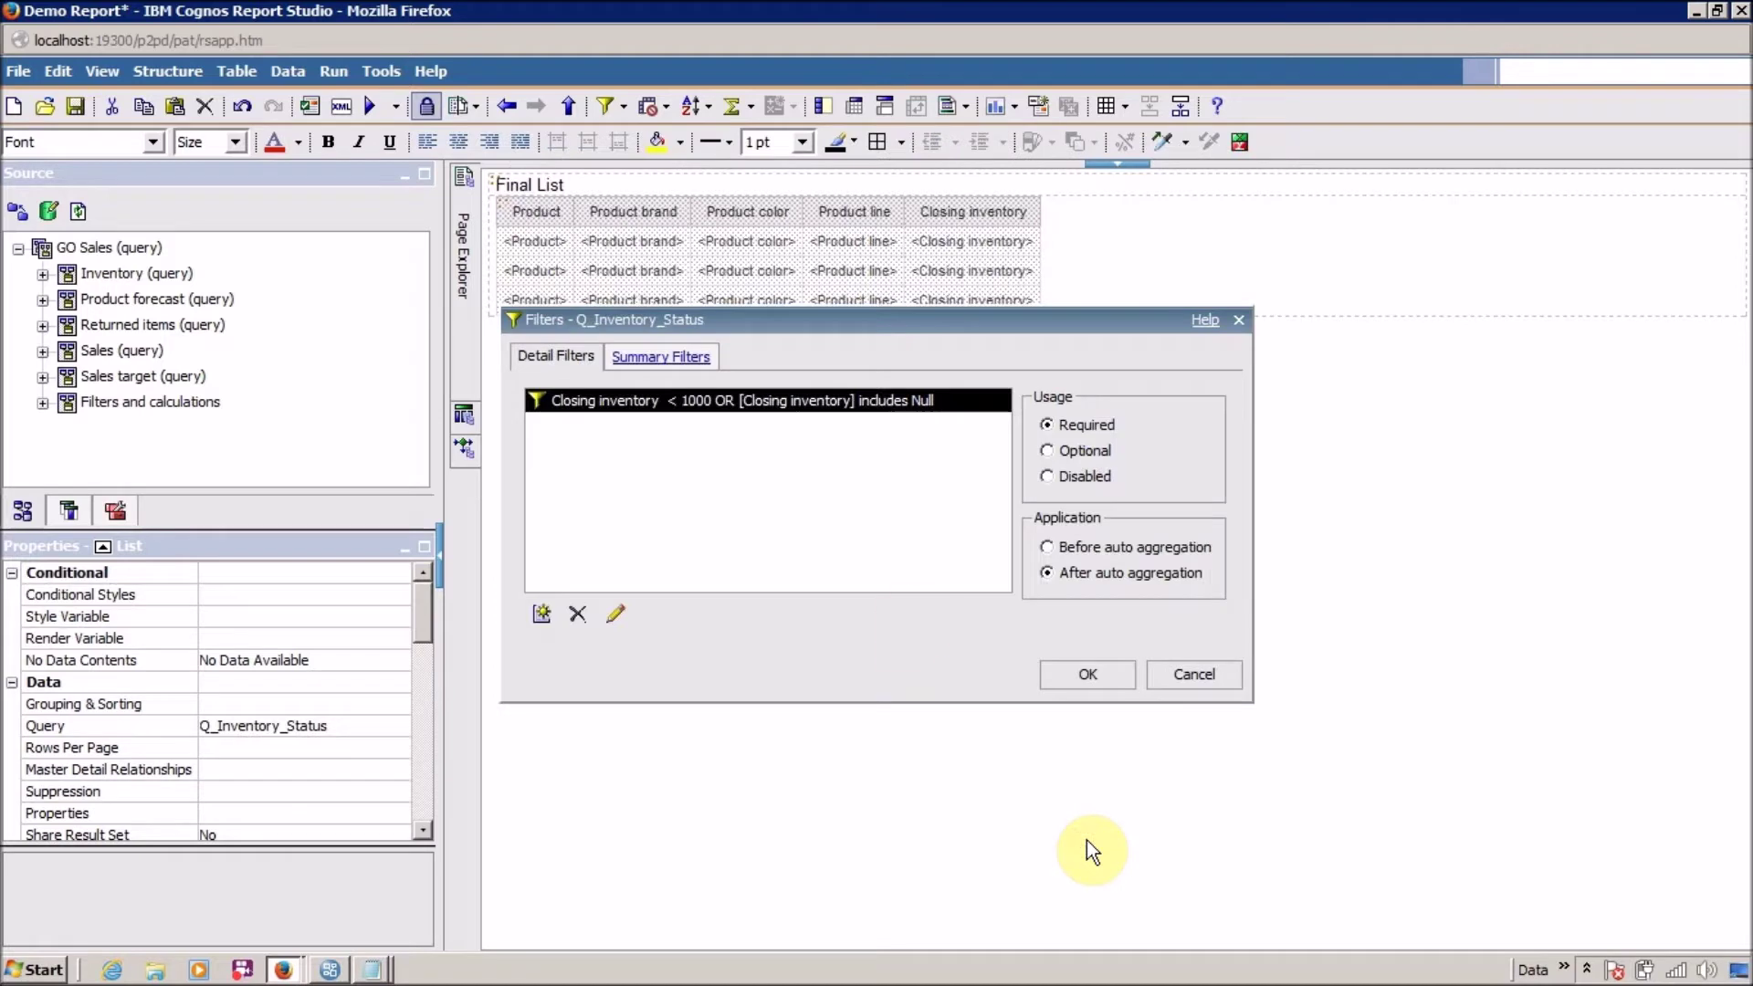
left_click(1046, 685)
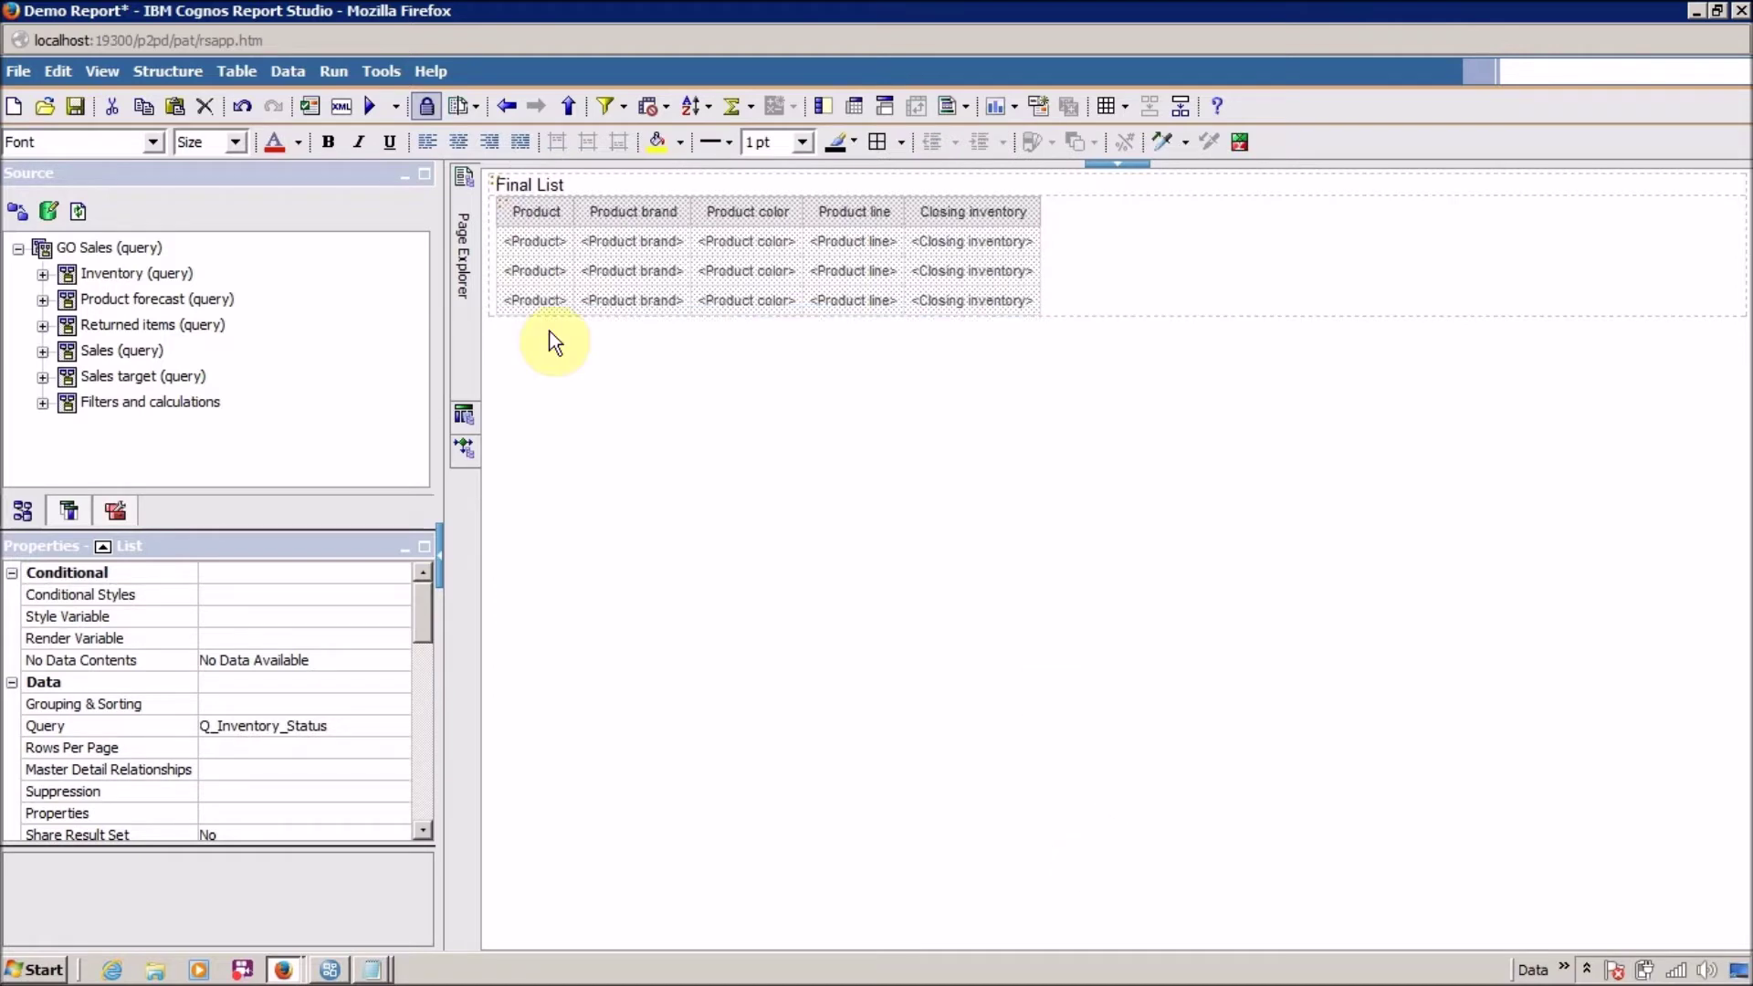
Run the report, check the single row Inferno with closing inventory 127, and return to Report Studio.
left_click(371, 103)
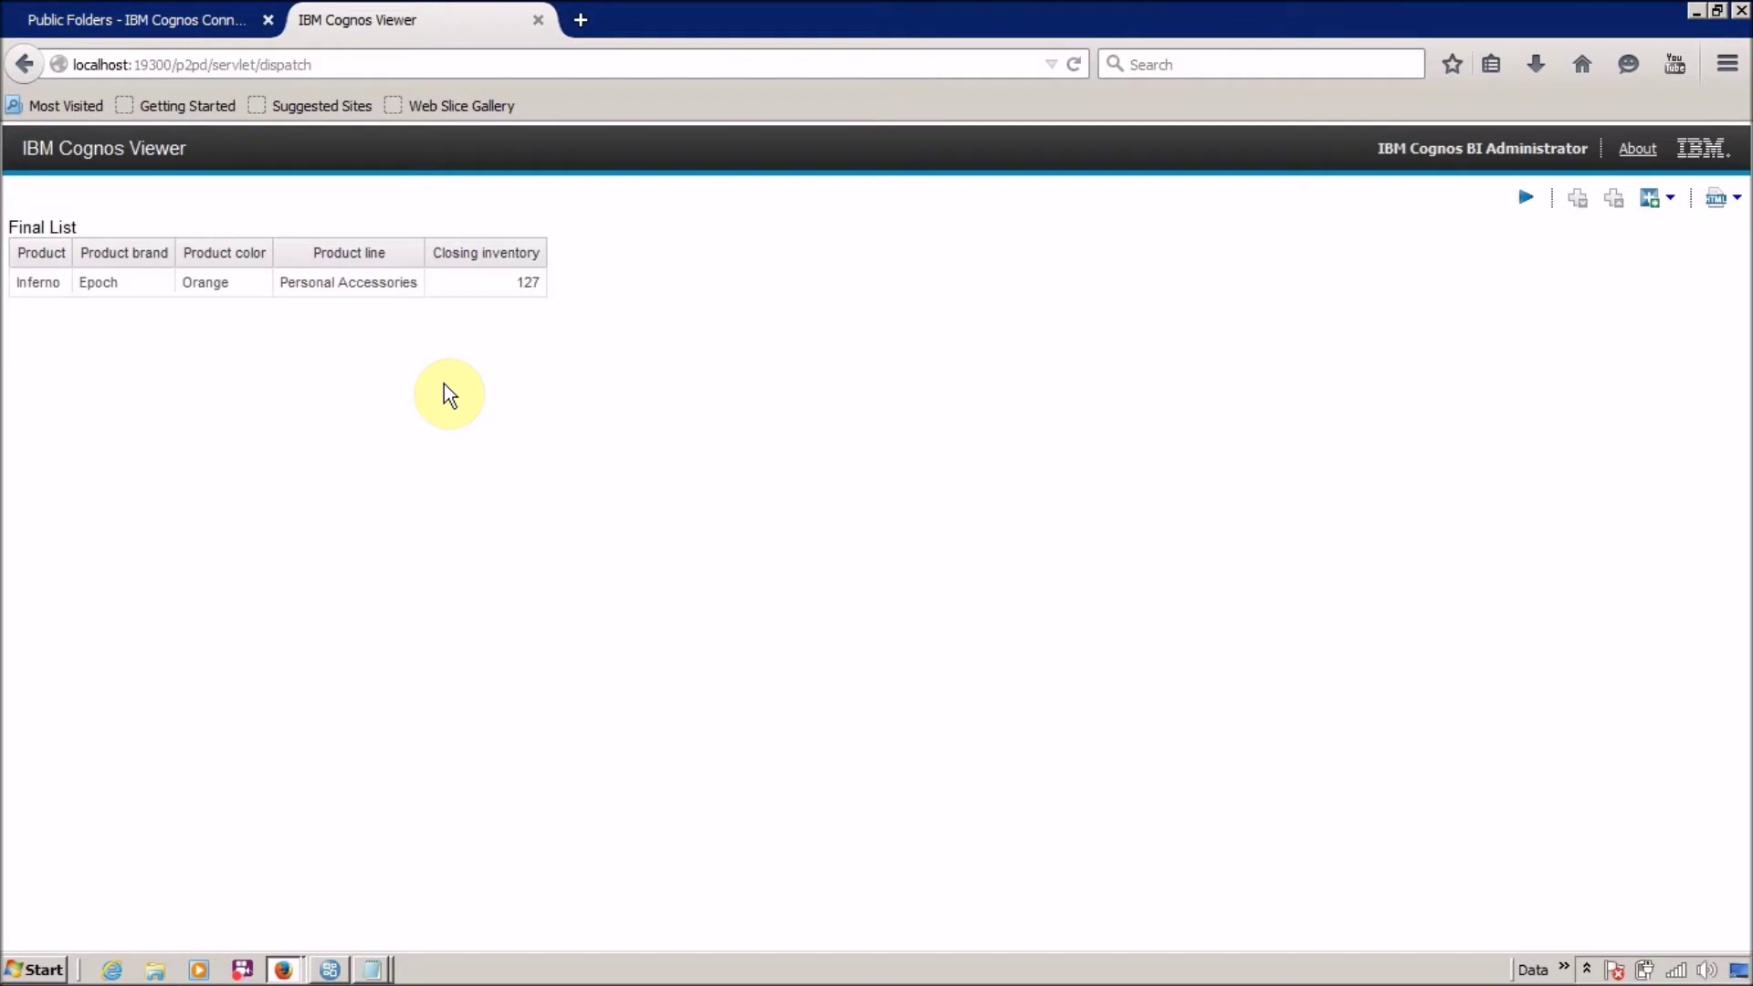
left_click(132, 251)
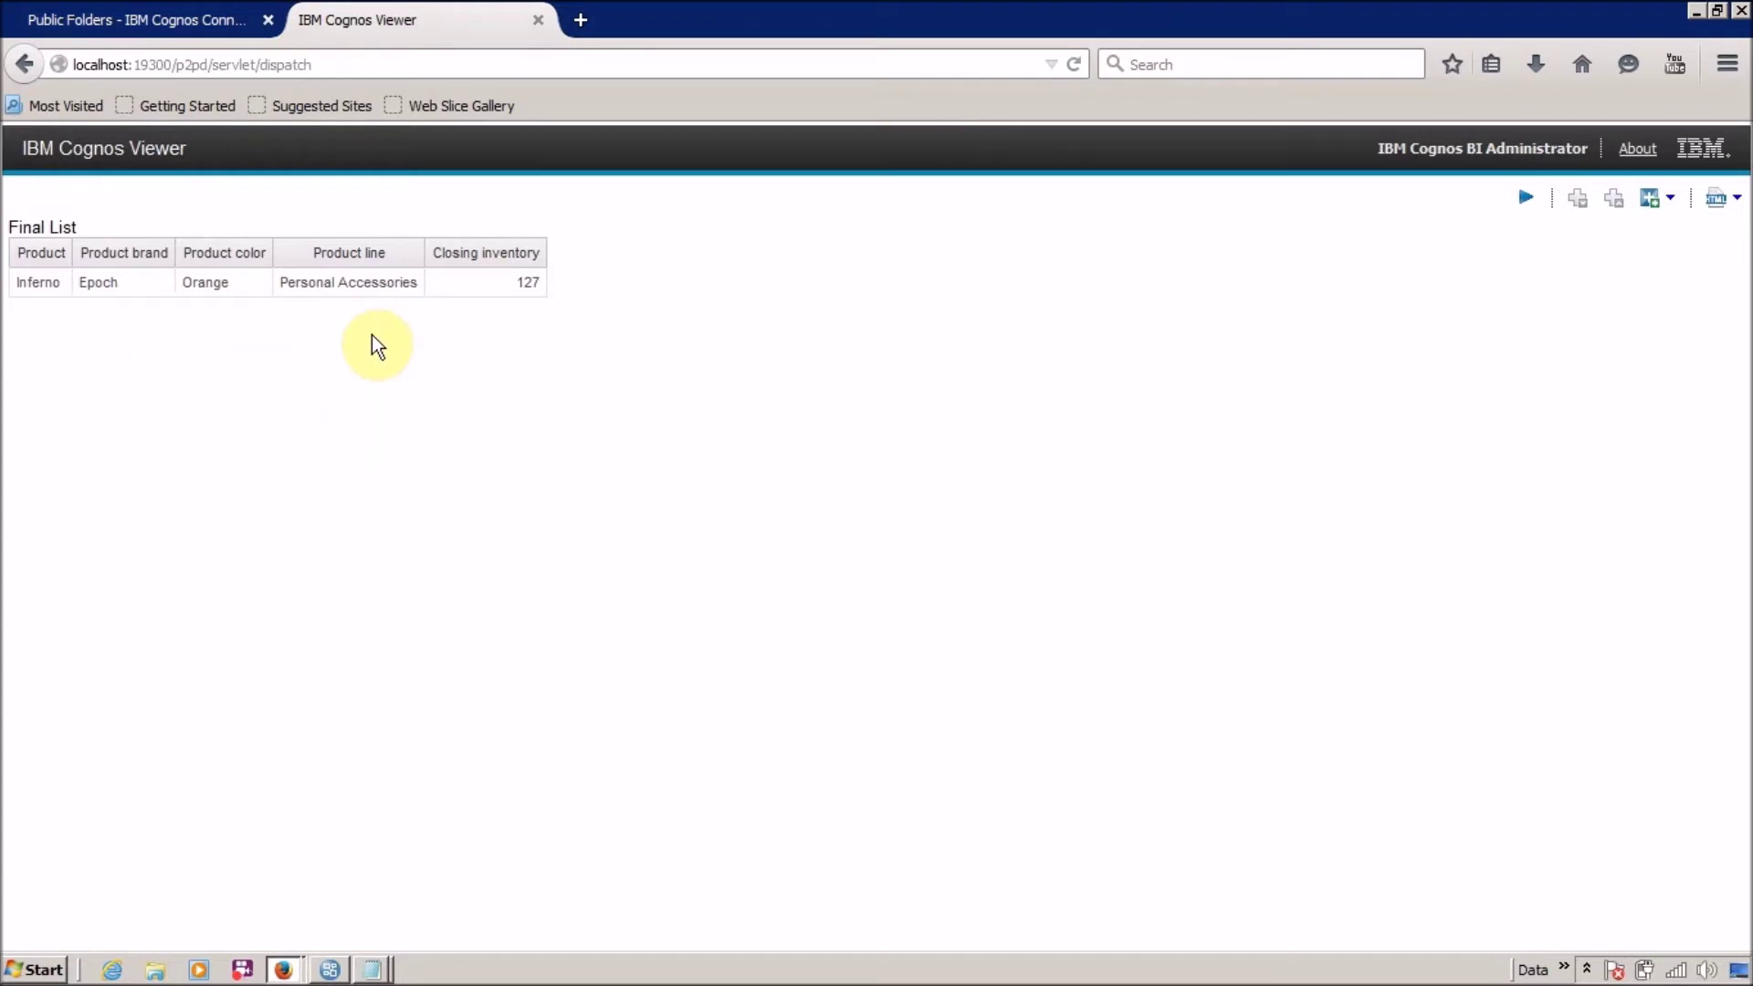
left_click(515, 294)
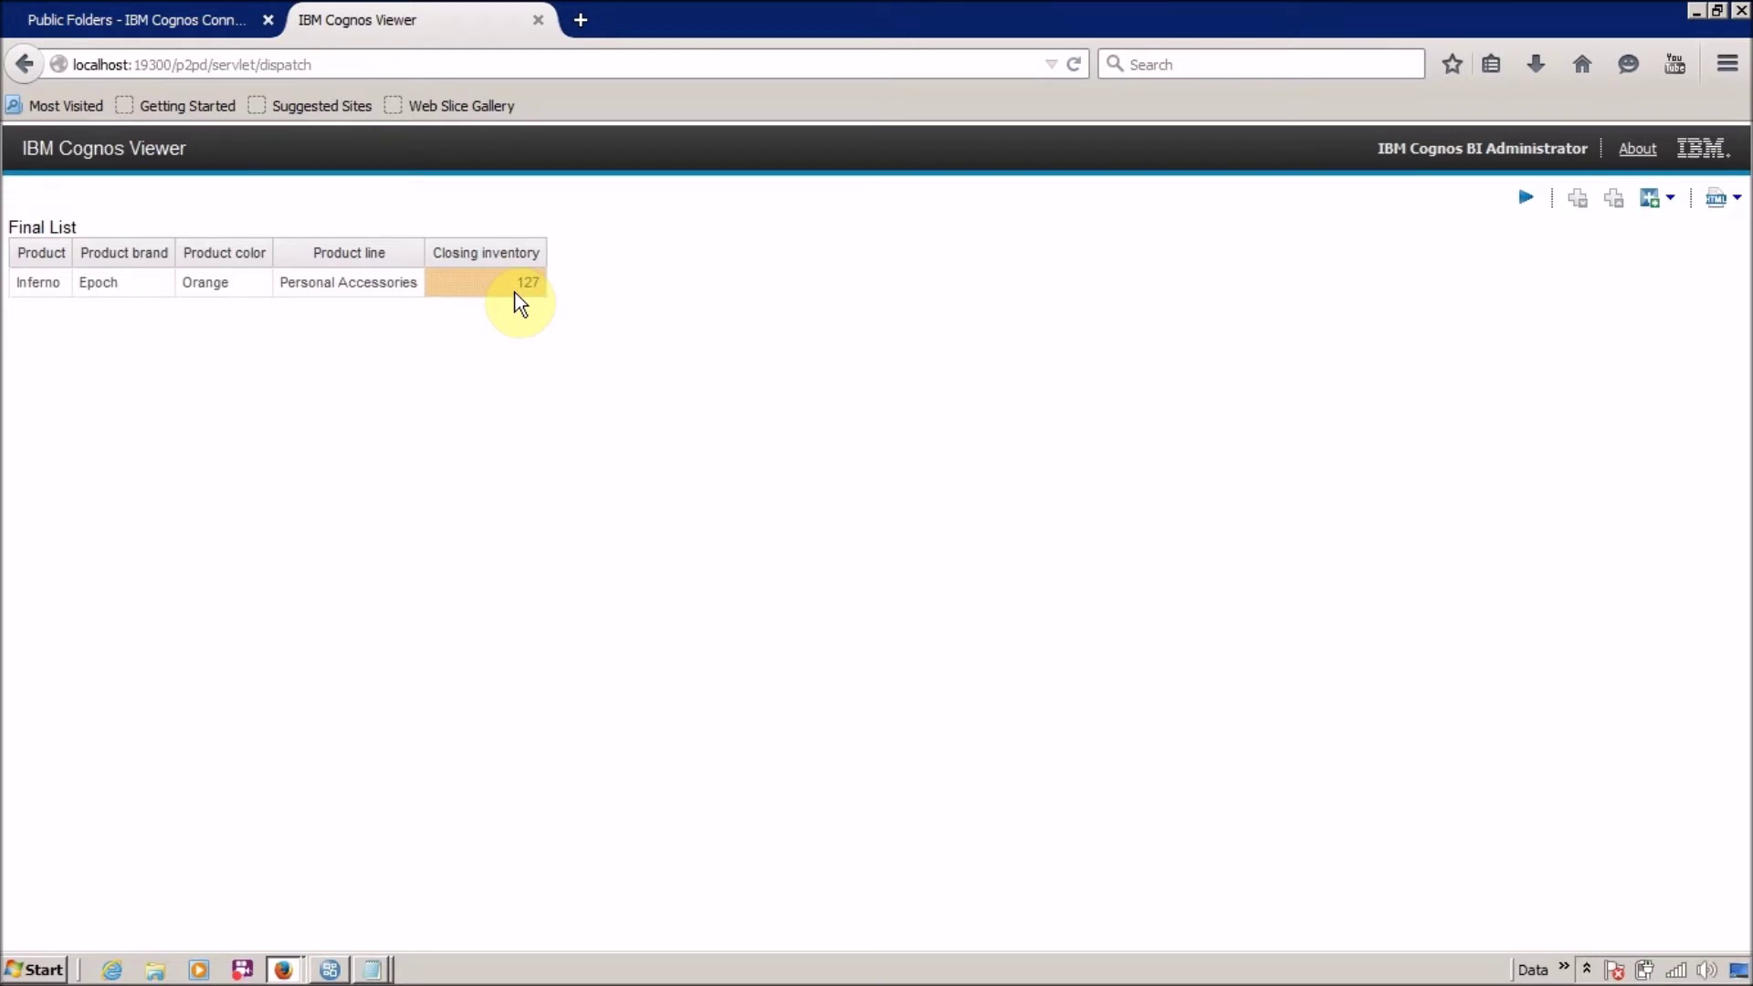
key("alt+Tab")
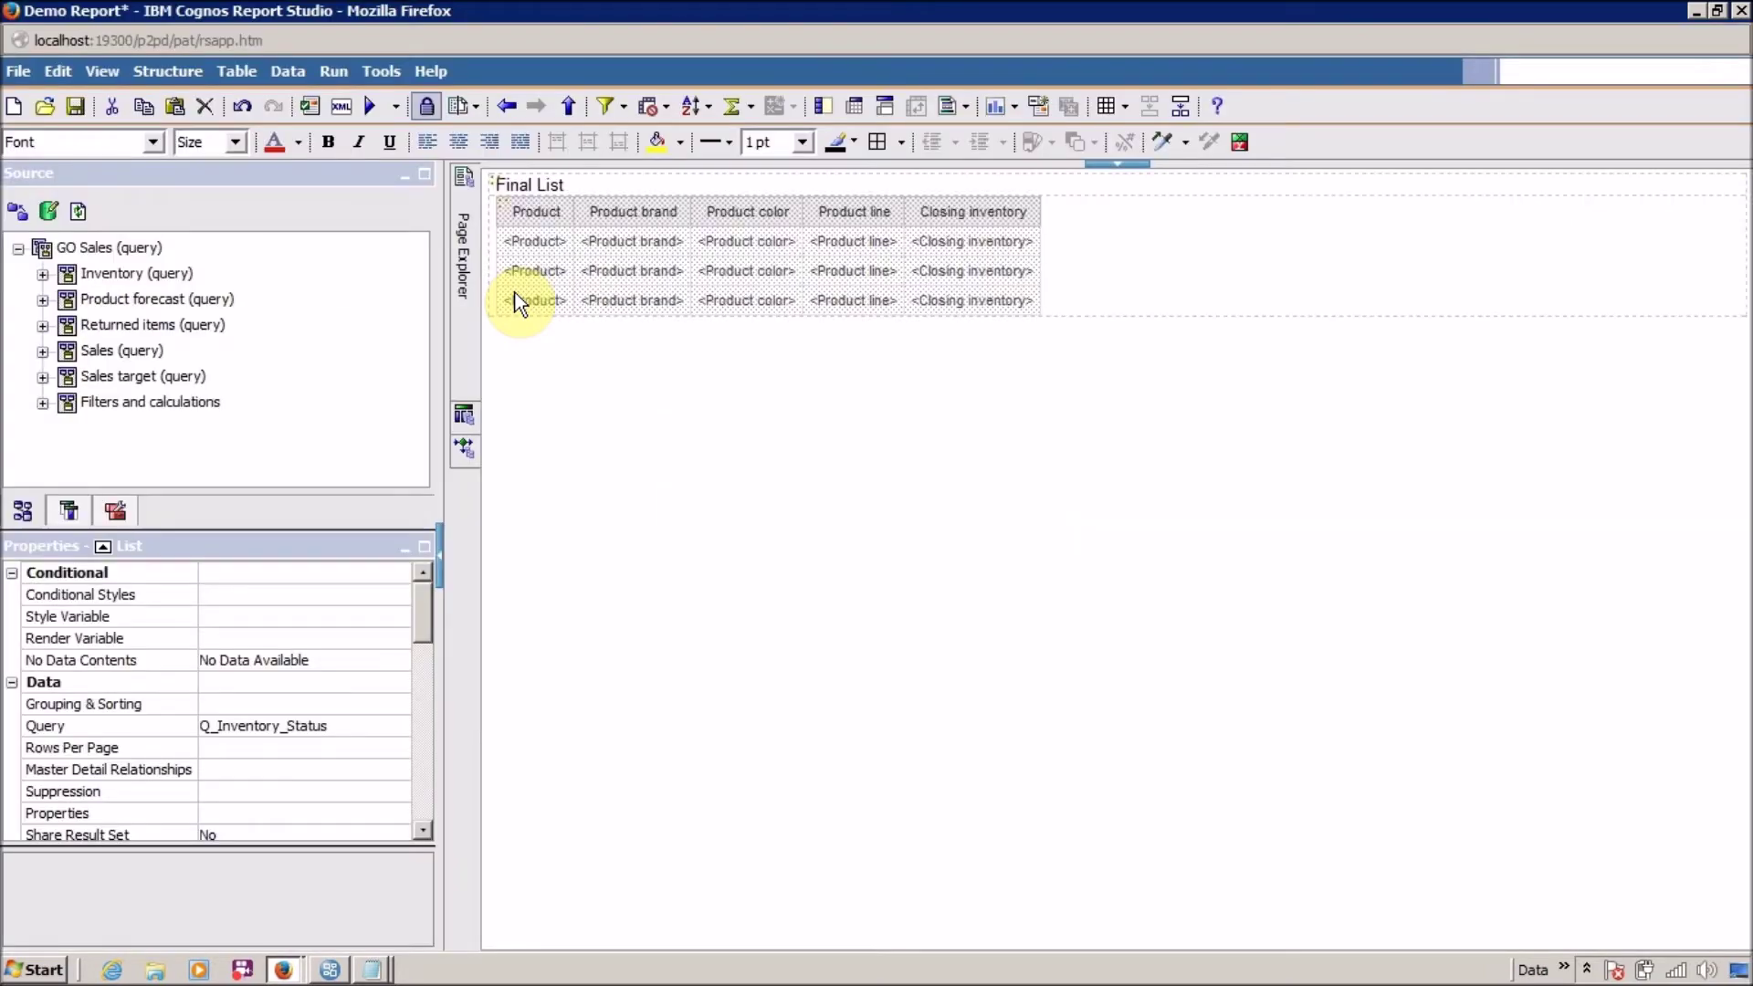
Inspect the Closing inventory detail filter's properties in the Q_Inventory_Status query.
left_click(582, 387)
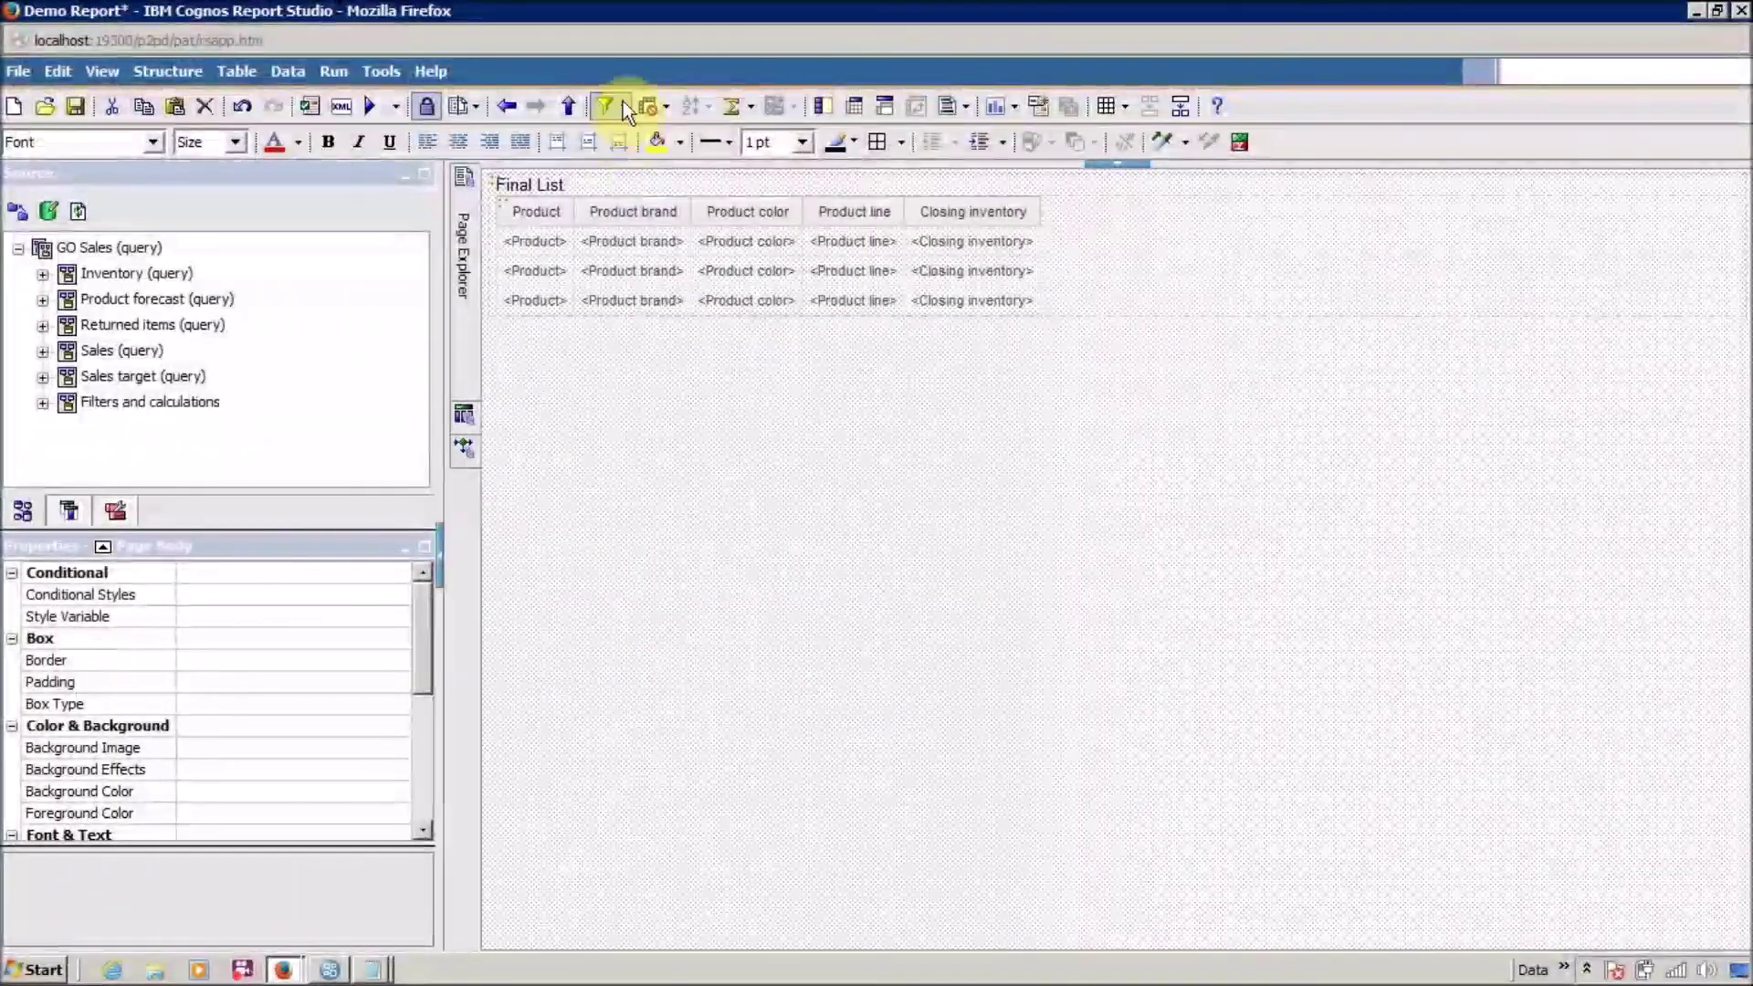
left_click(623, 102)
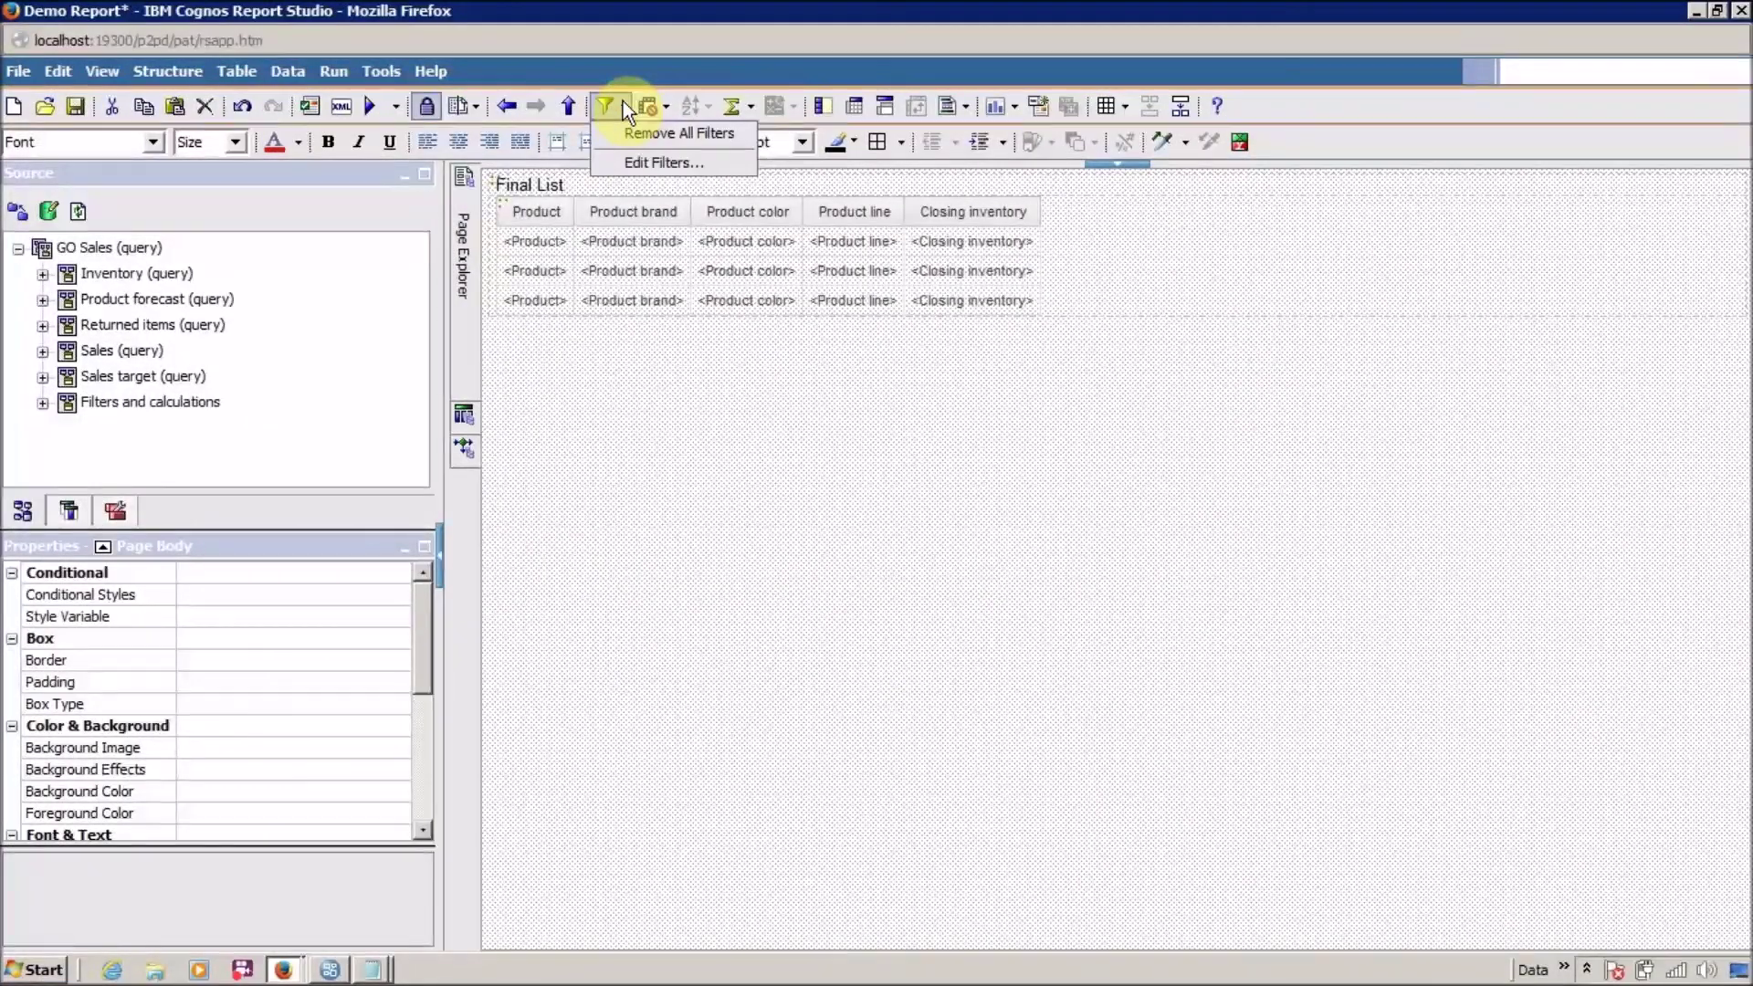
left_click(464, 416)
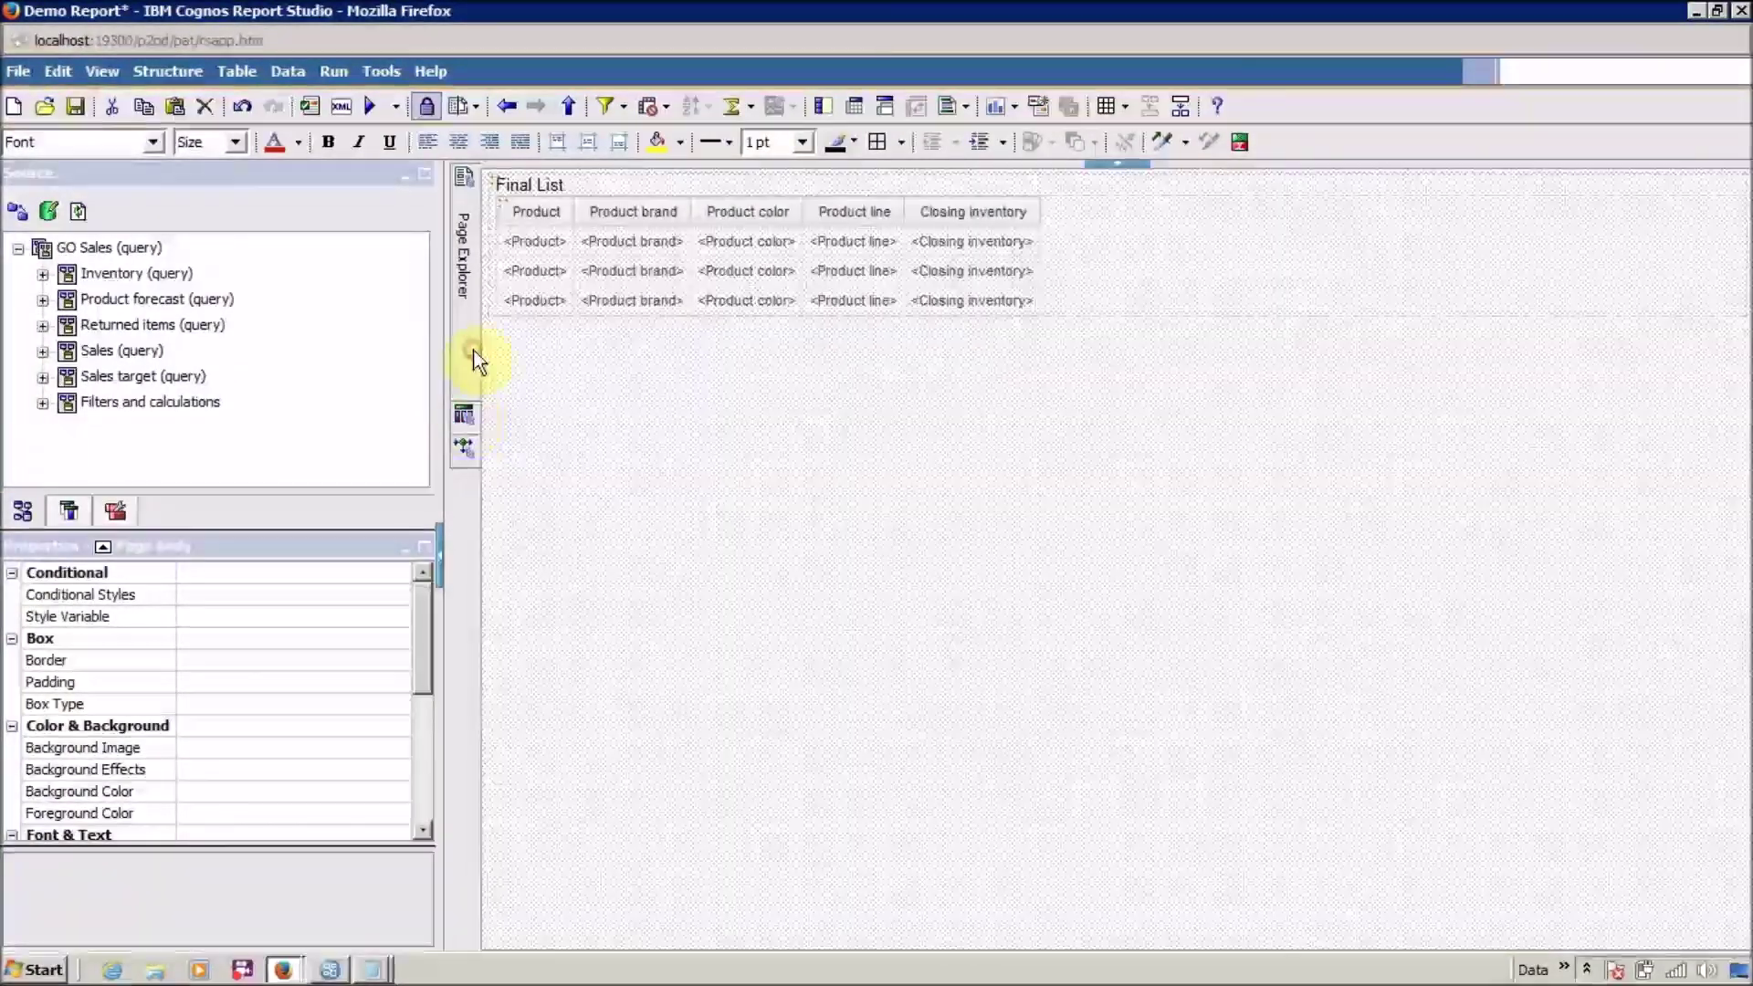
mouse_move(469, 412)
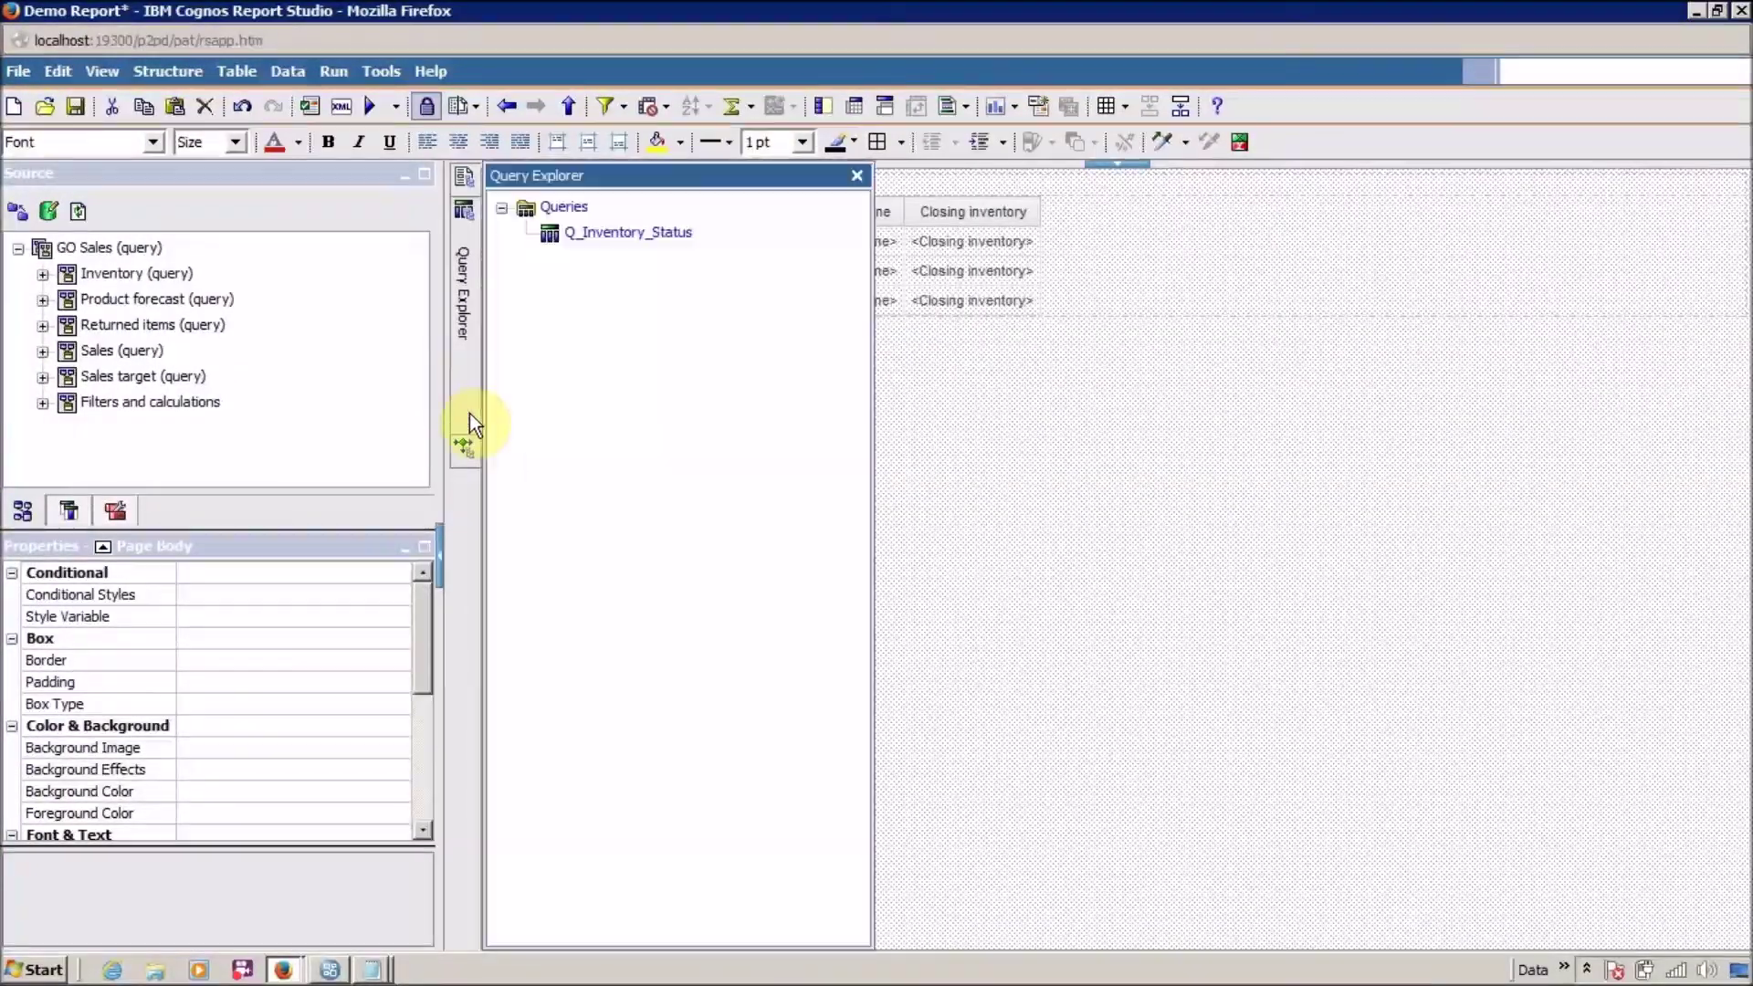
left_click(584, 236)
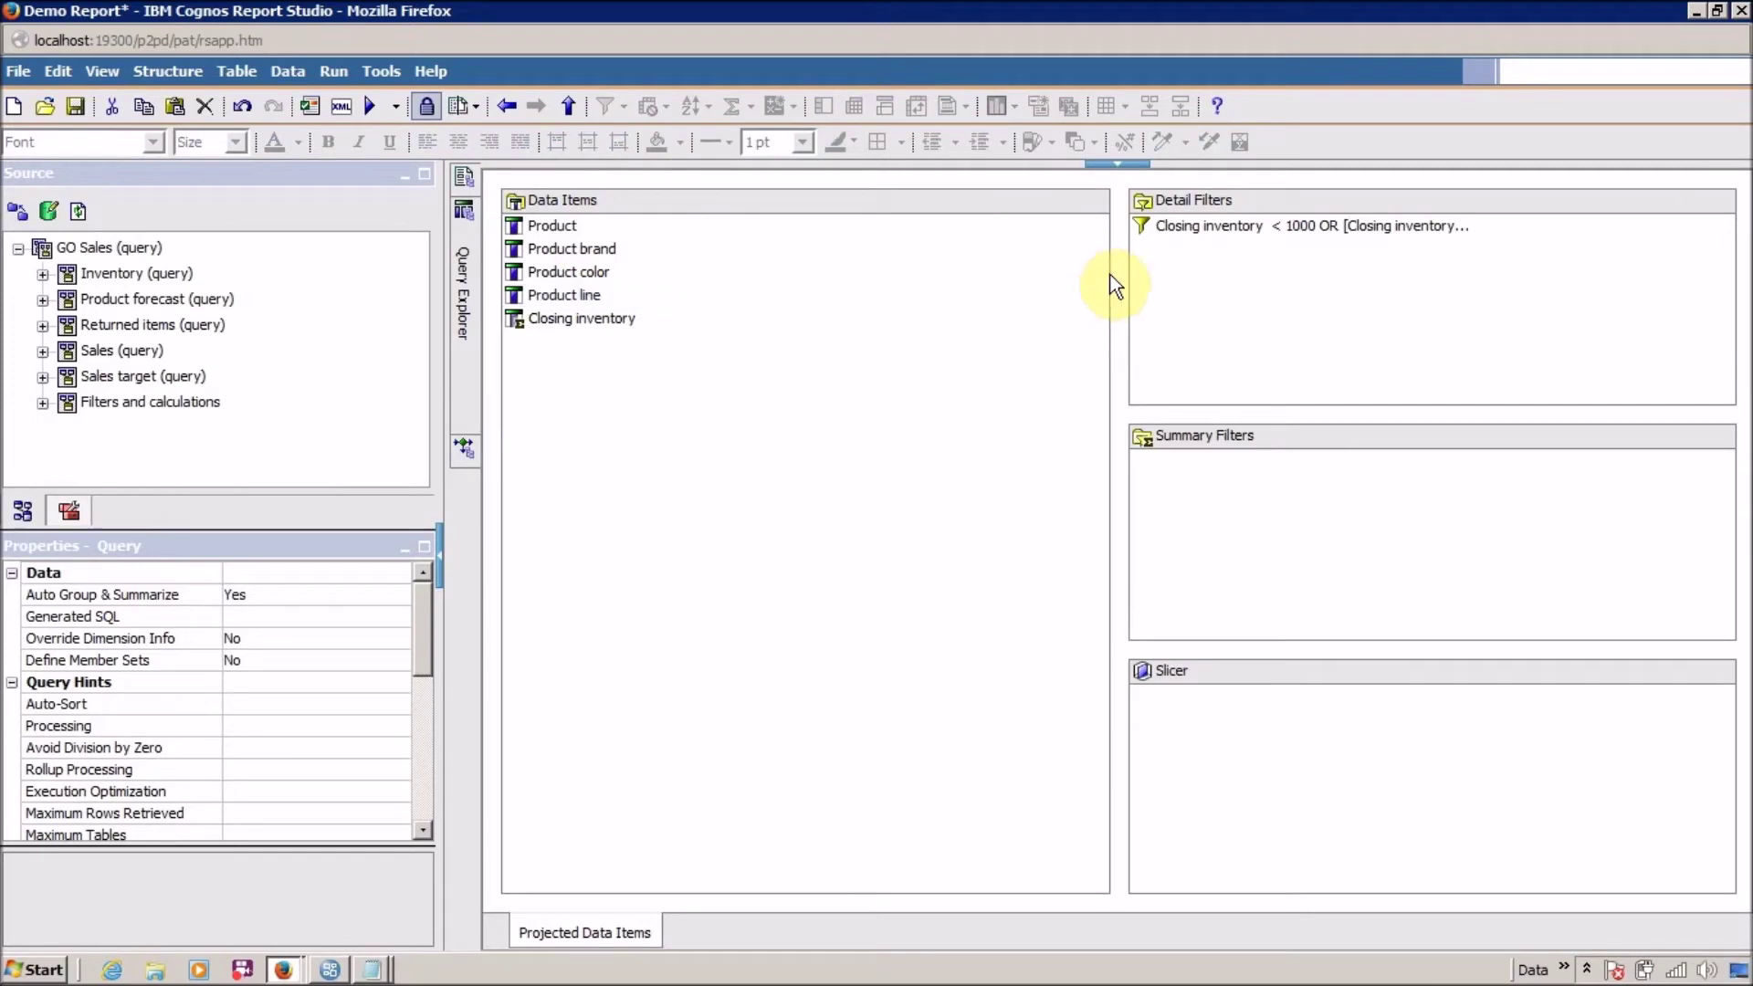
left_click(1231, 227)
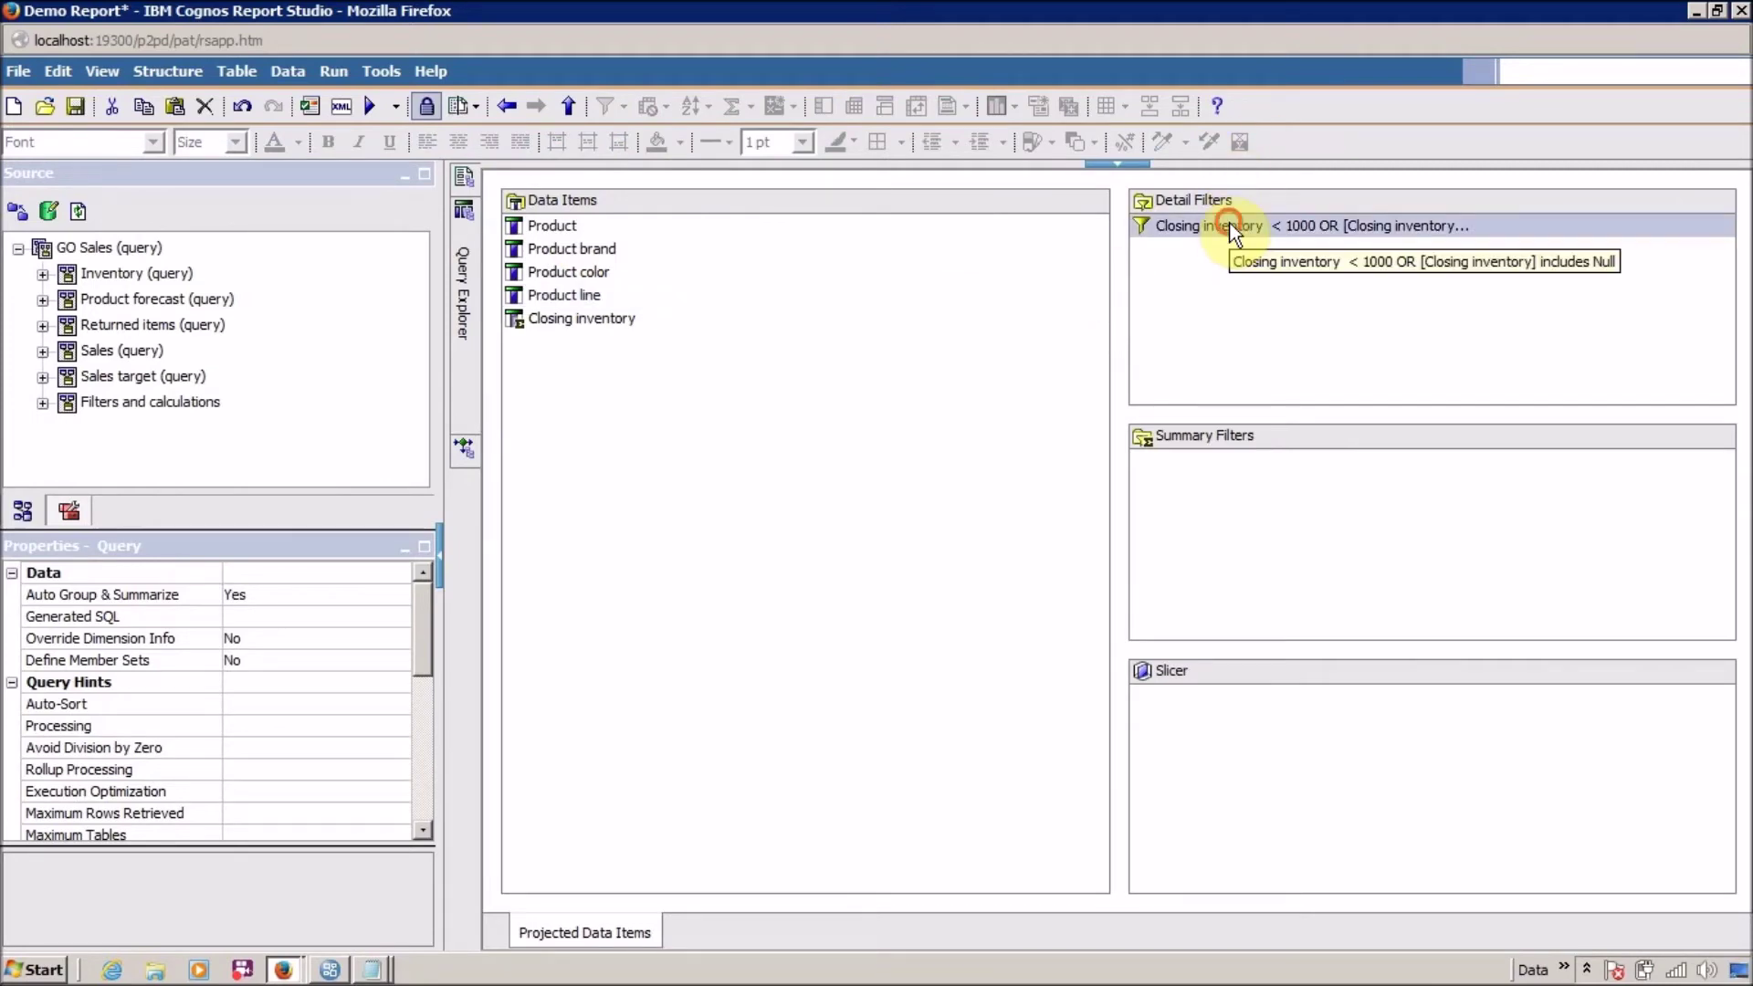
left_click(1232, 228)
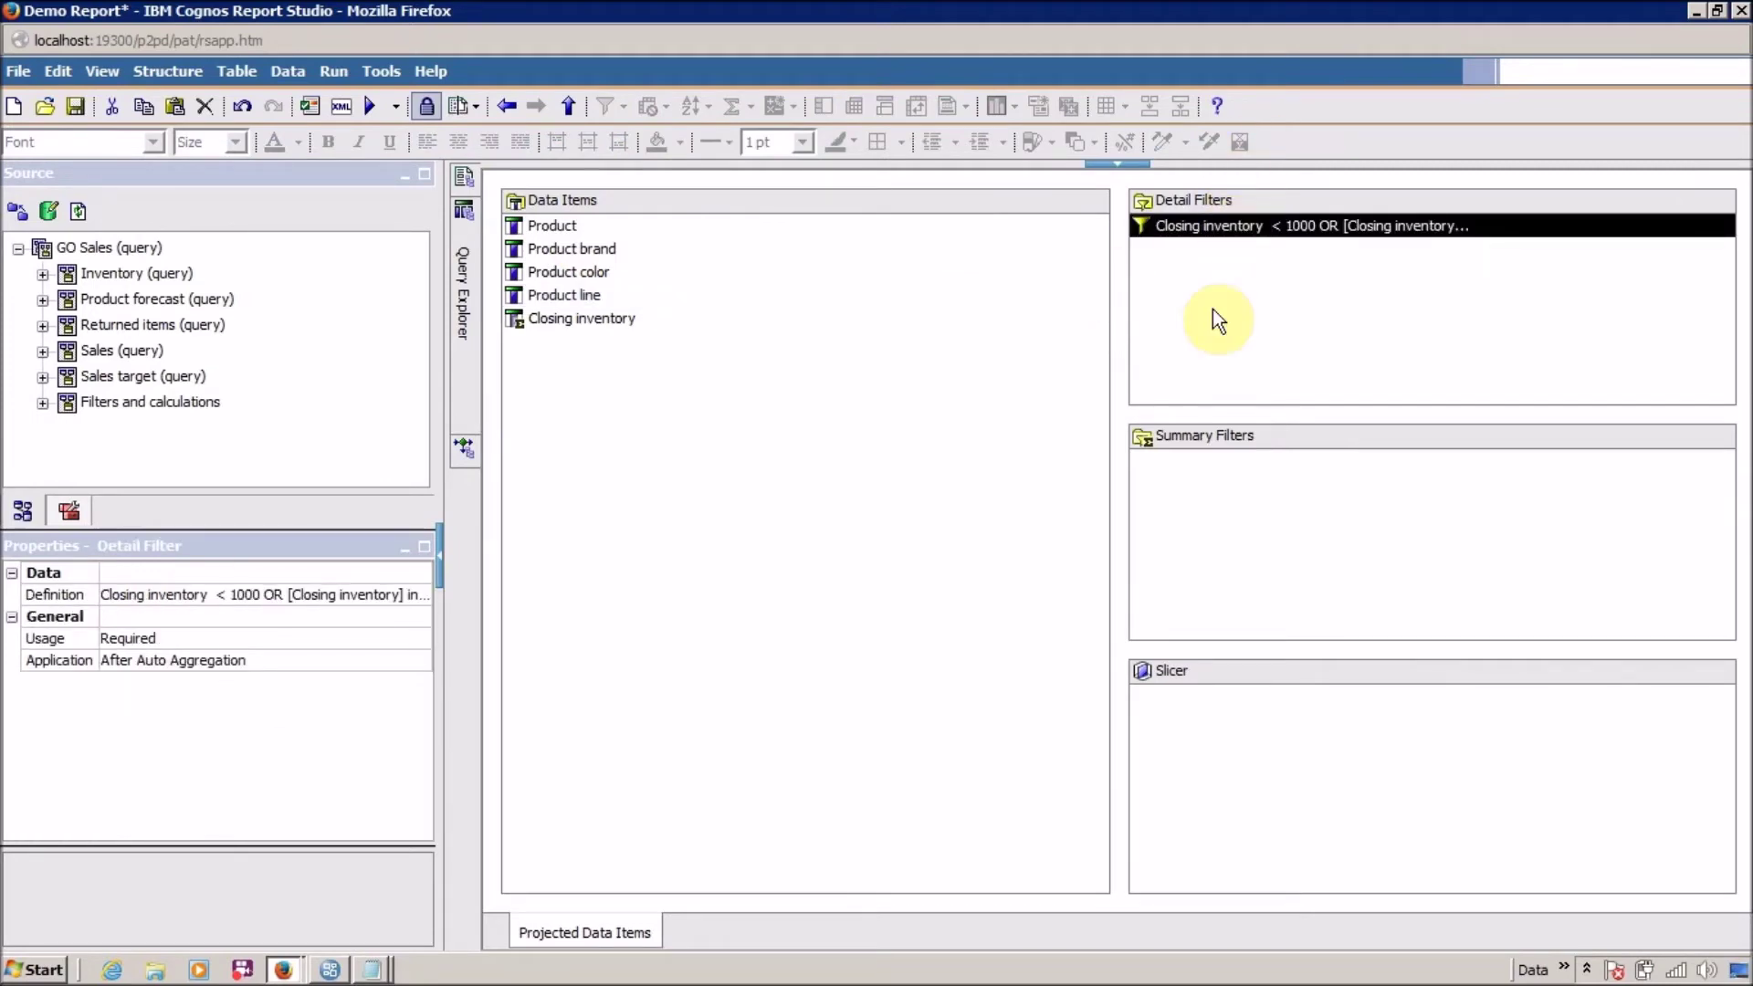
left_click(1207, 281)
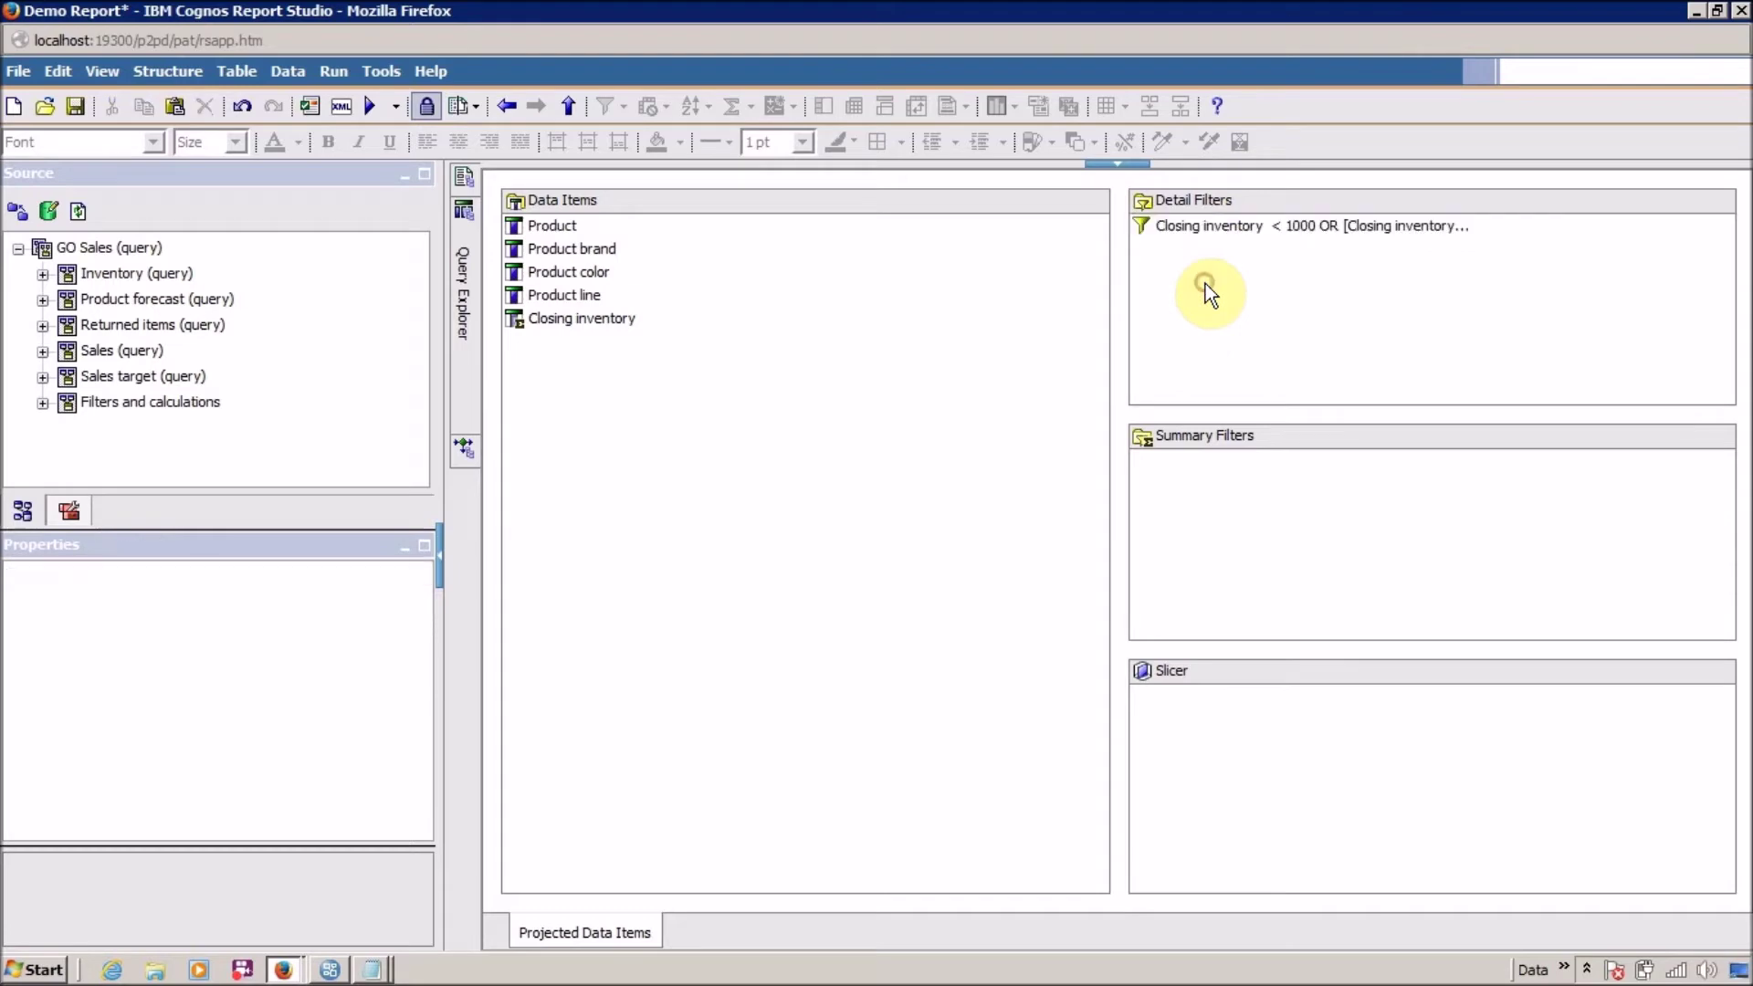
left_click(1200, 229)
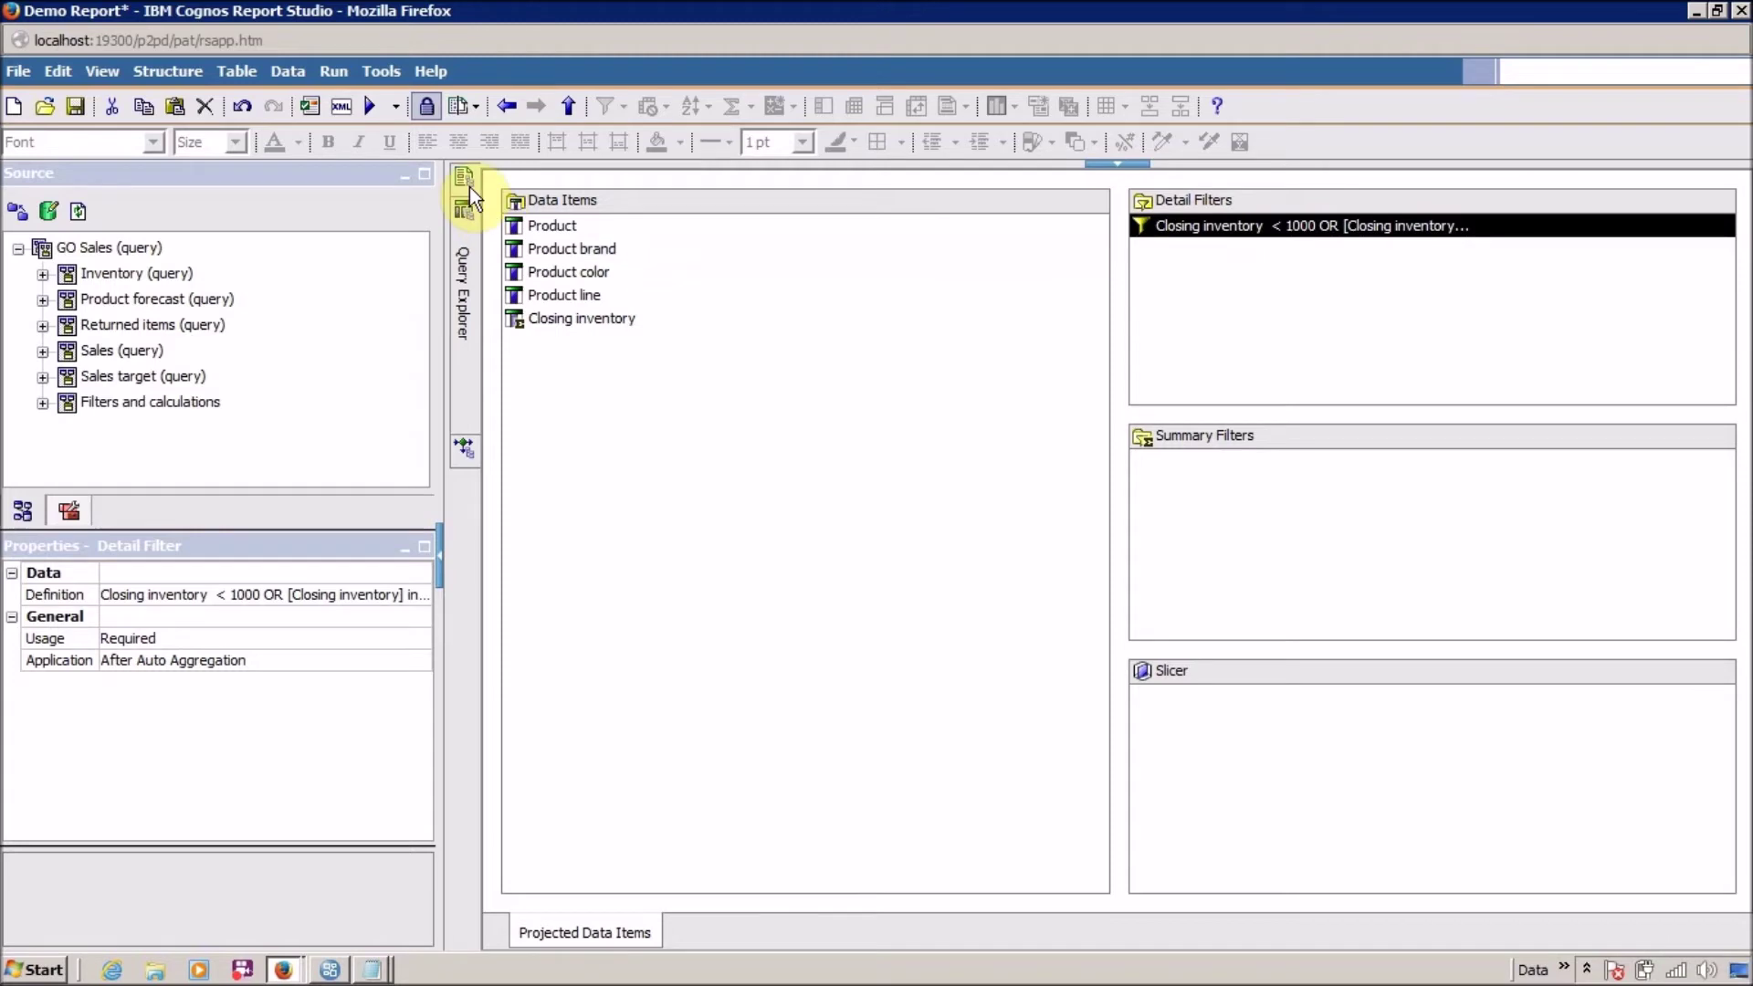
Back on Page 1, remove all filters from the Final List.
mouse_move(467, 181)
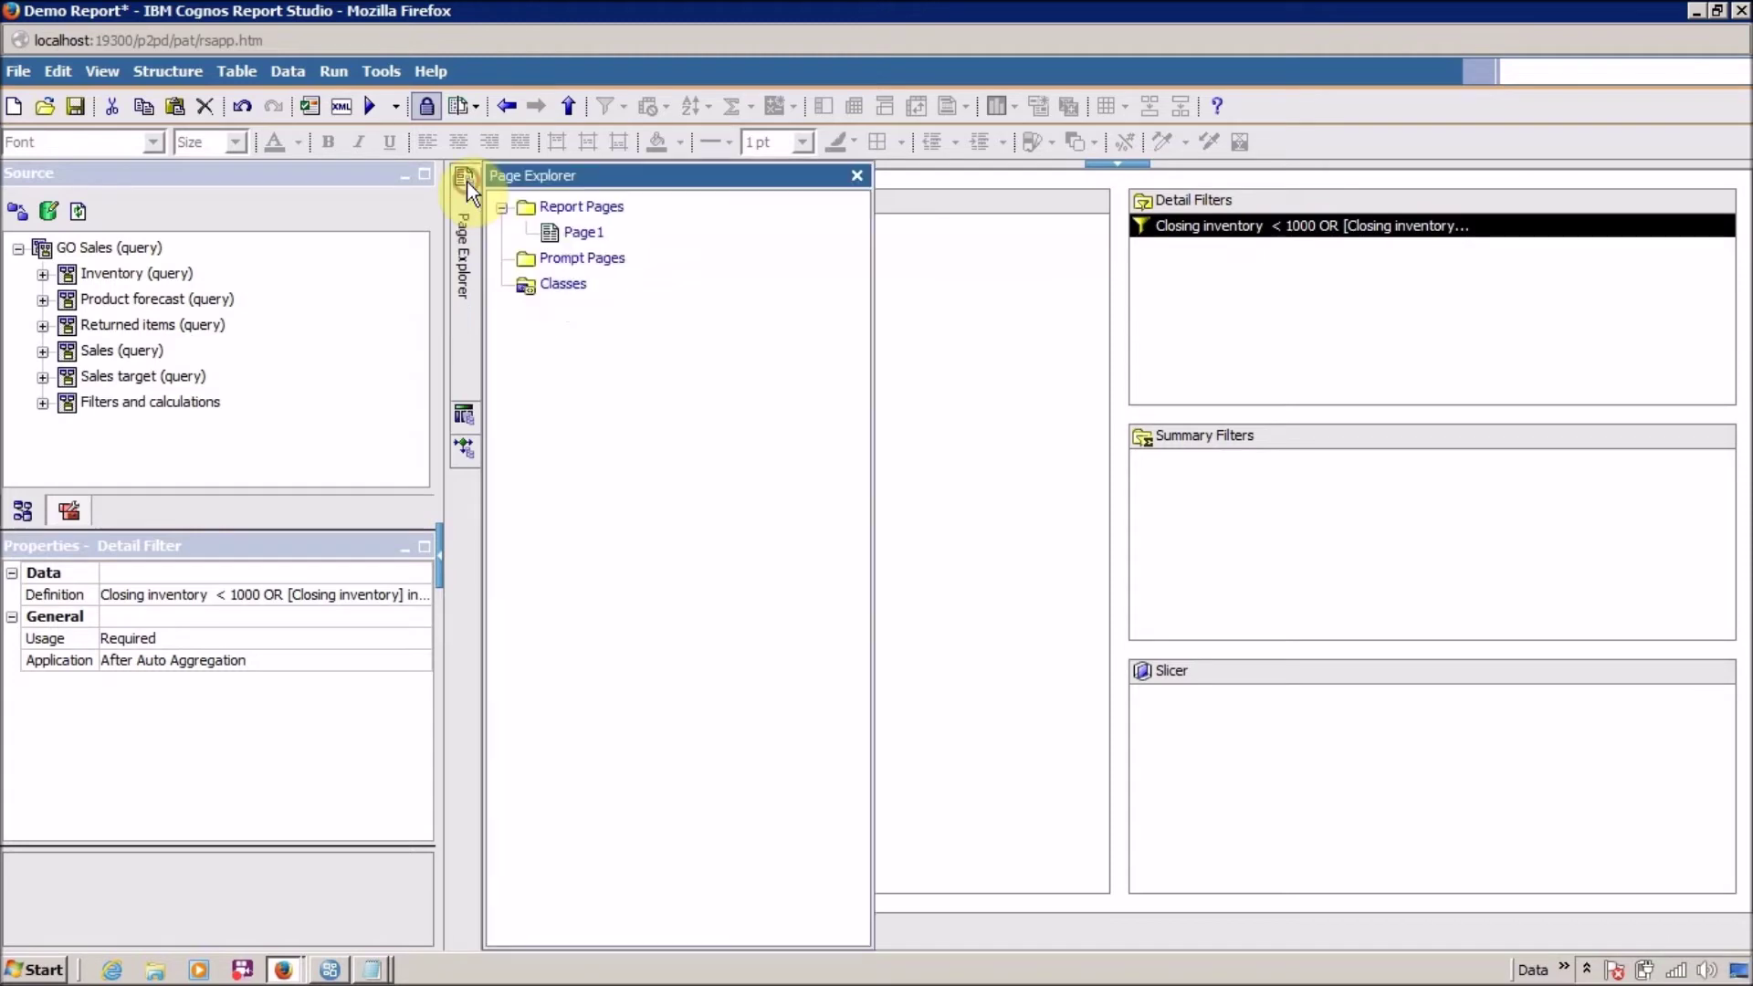
left_click(570, 234)
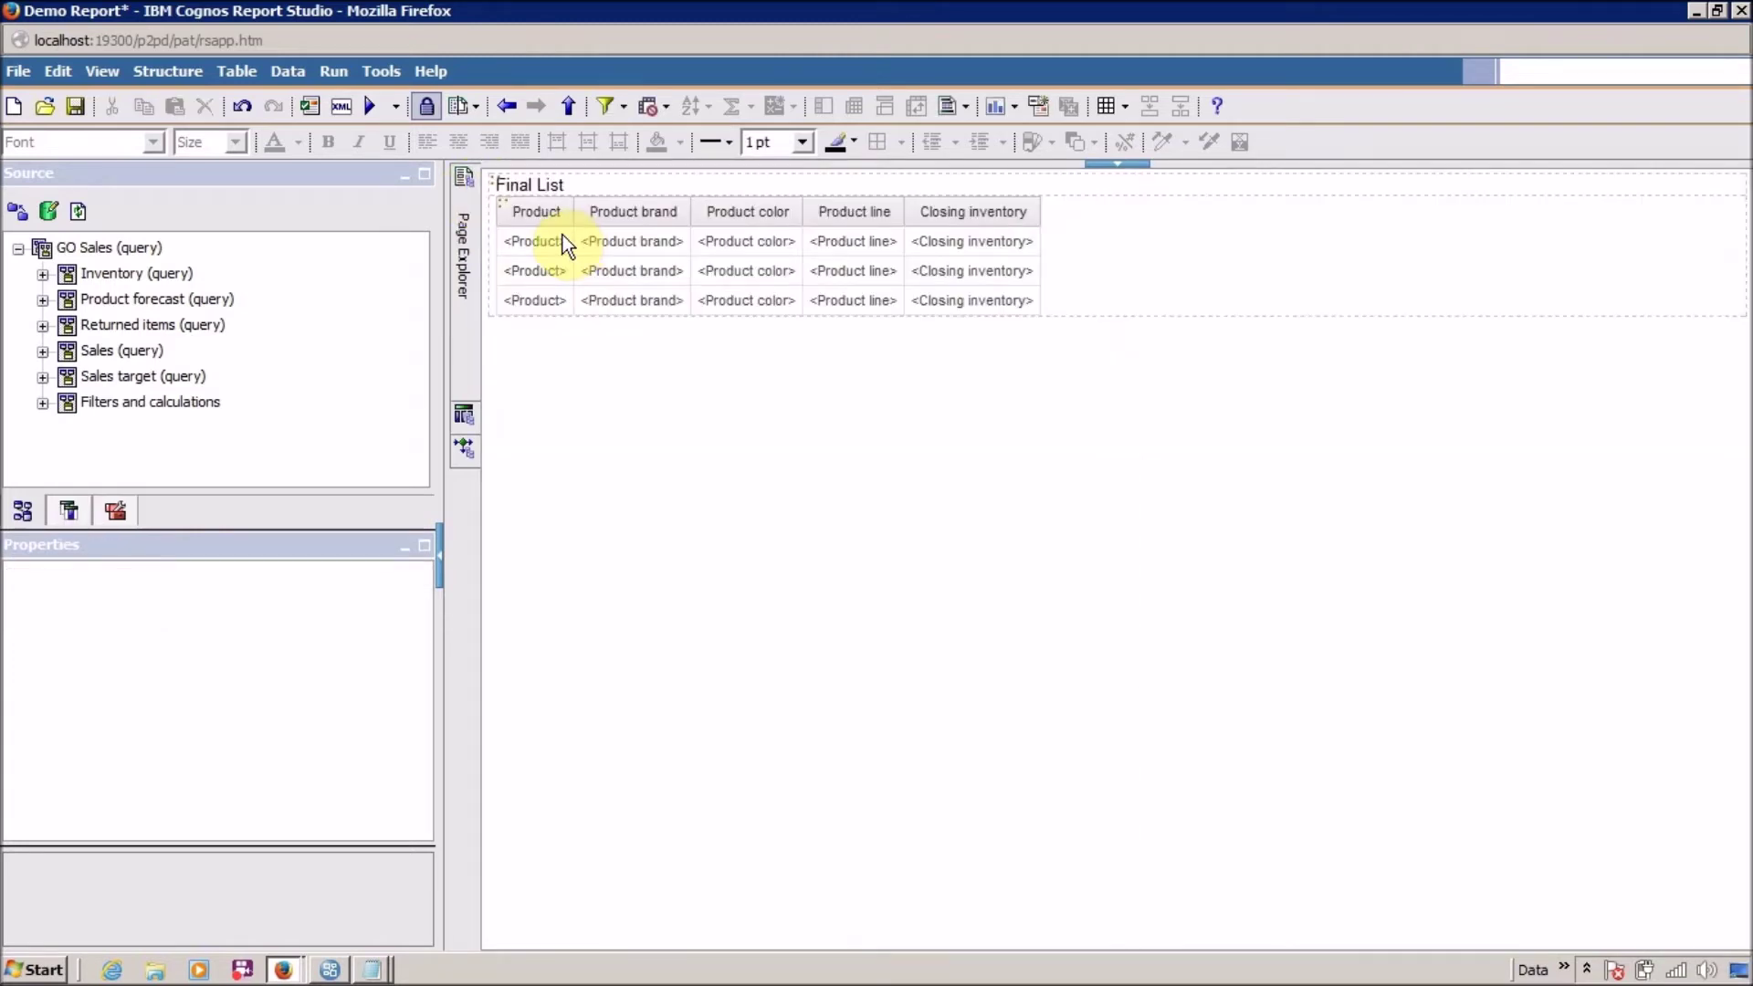
left_click(500, 199)
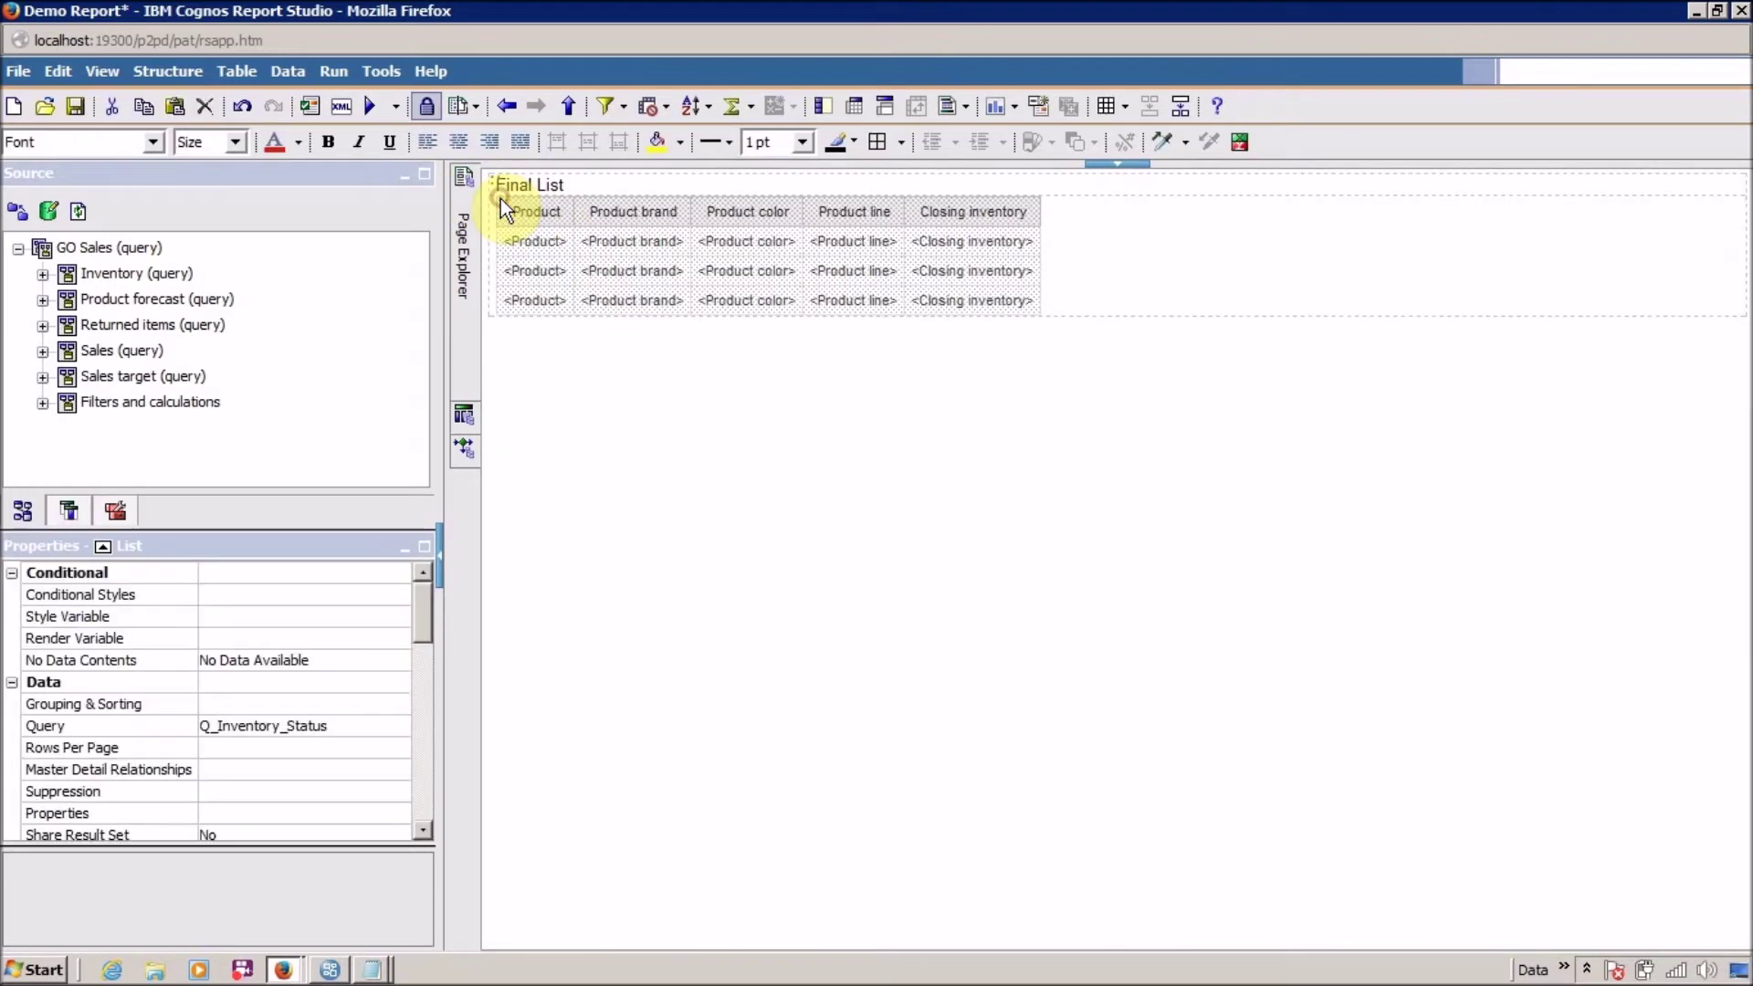
left_click(623, 107)
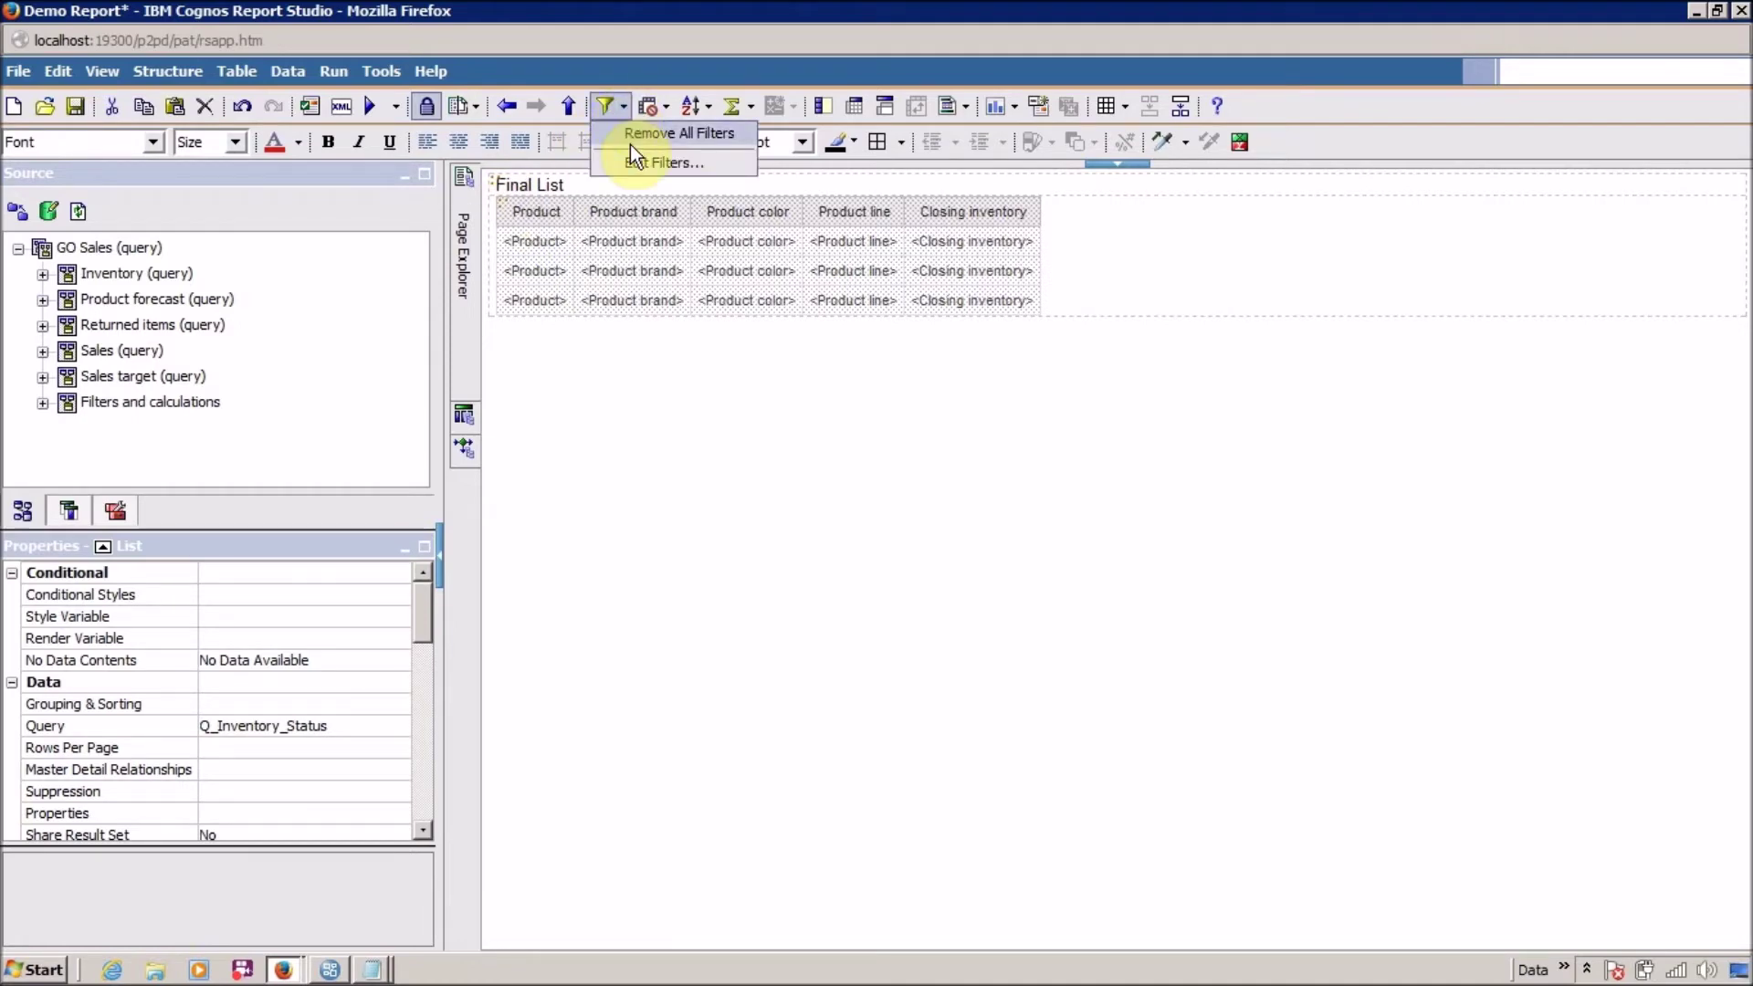
left_click(630, 139)
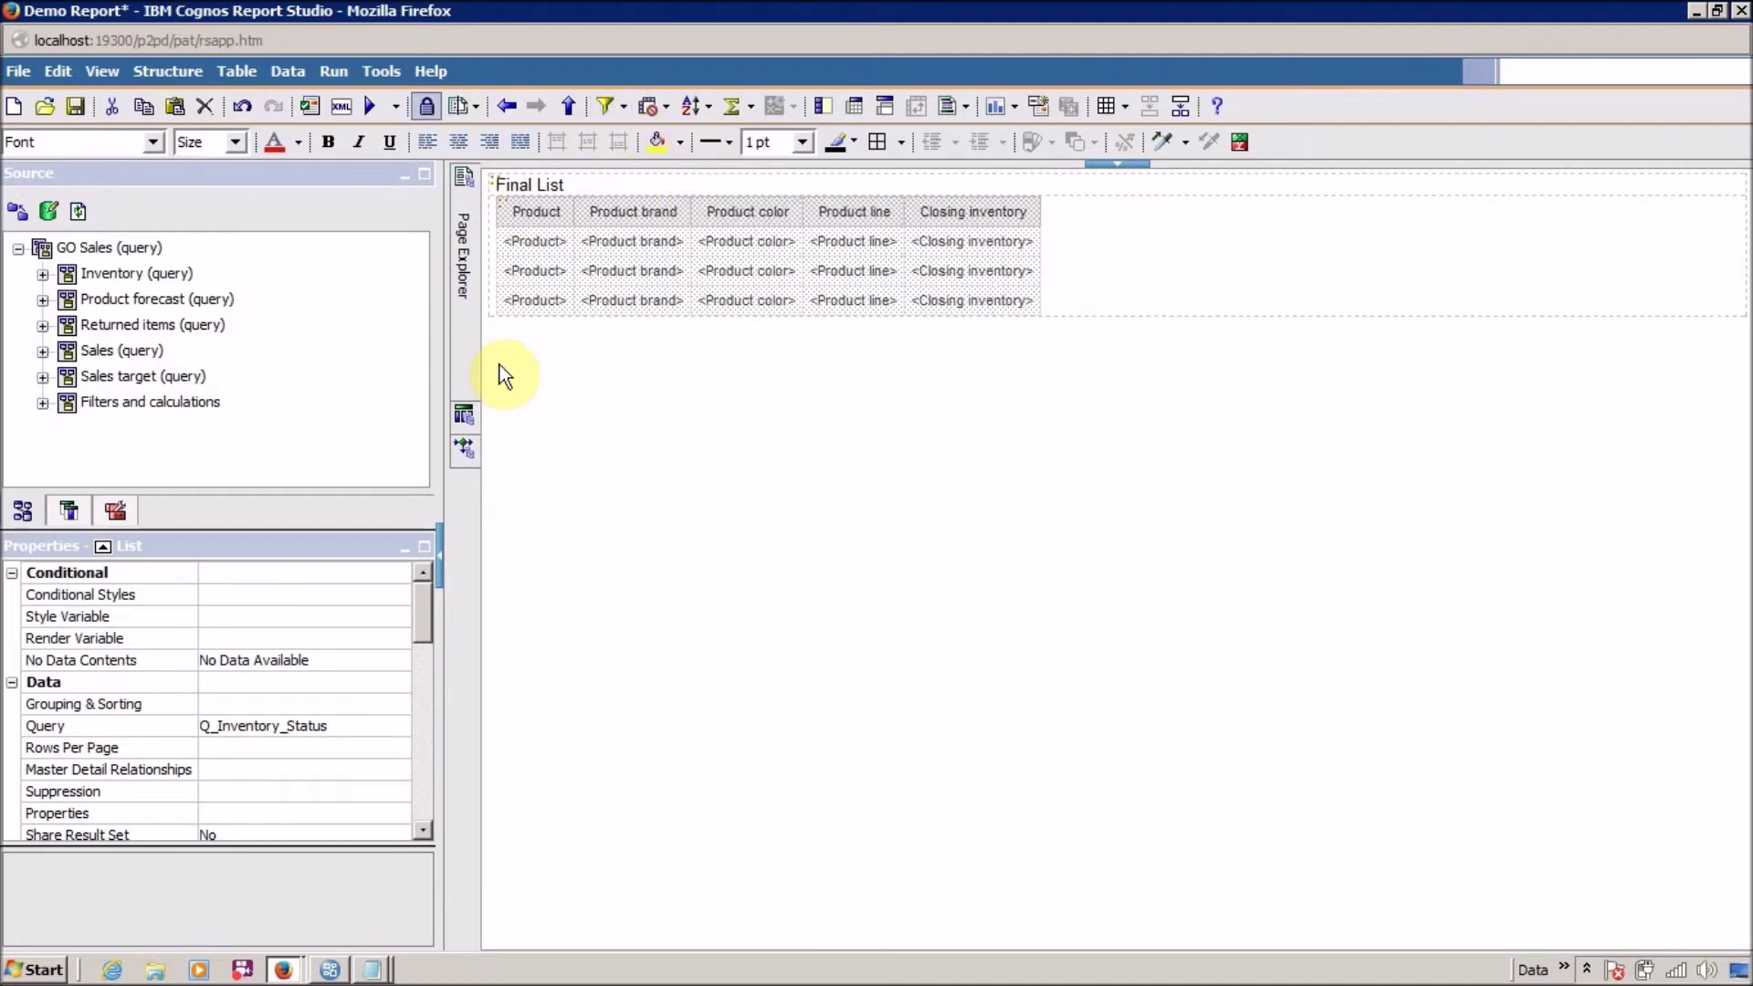
Add the detail filter [Closing inventory] < 2000 to Q_Inventory_Status, applied before auto aggregation.
mouse_move(466, 417)
left_click(584, 235)
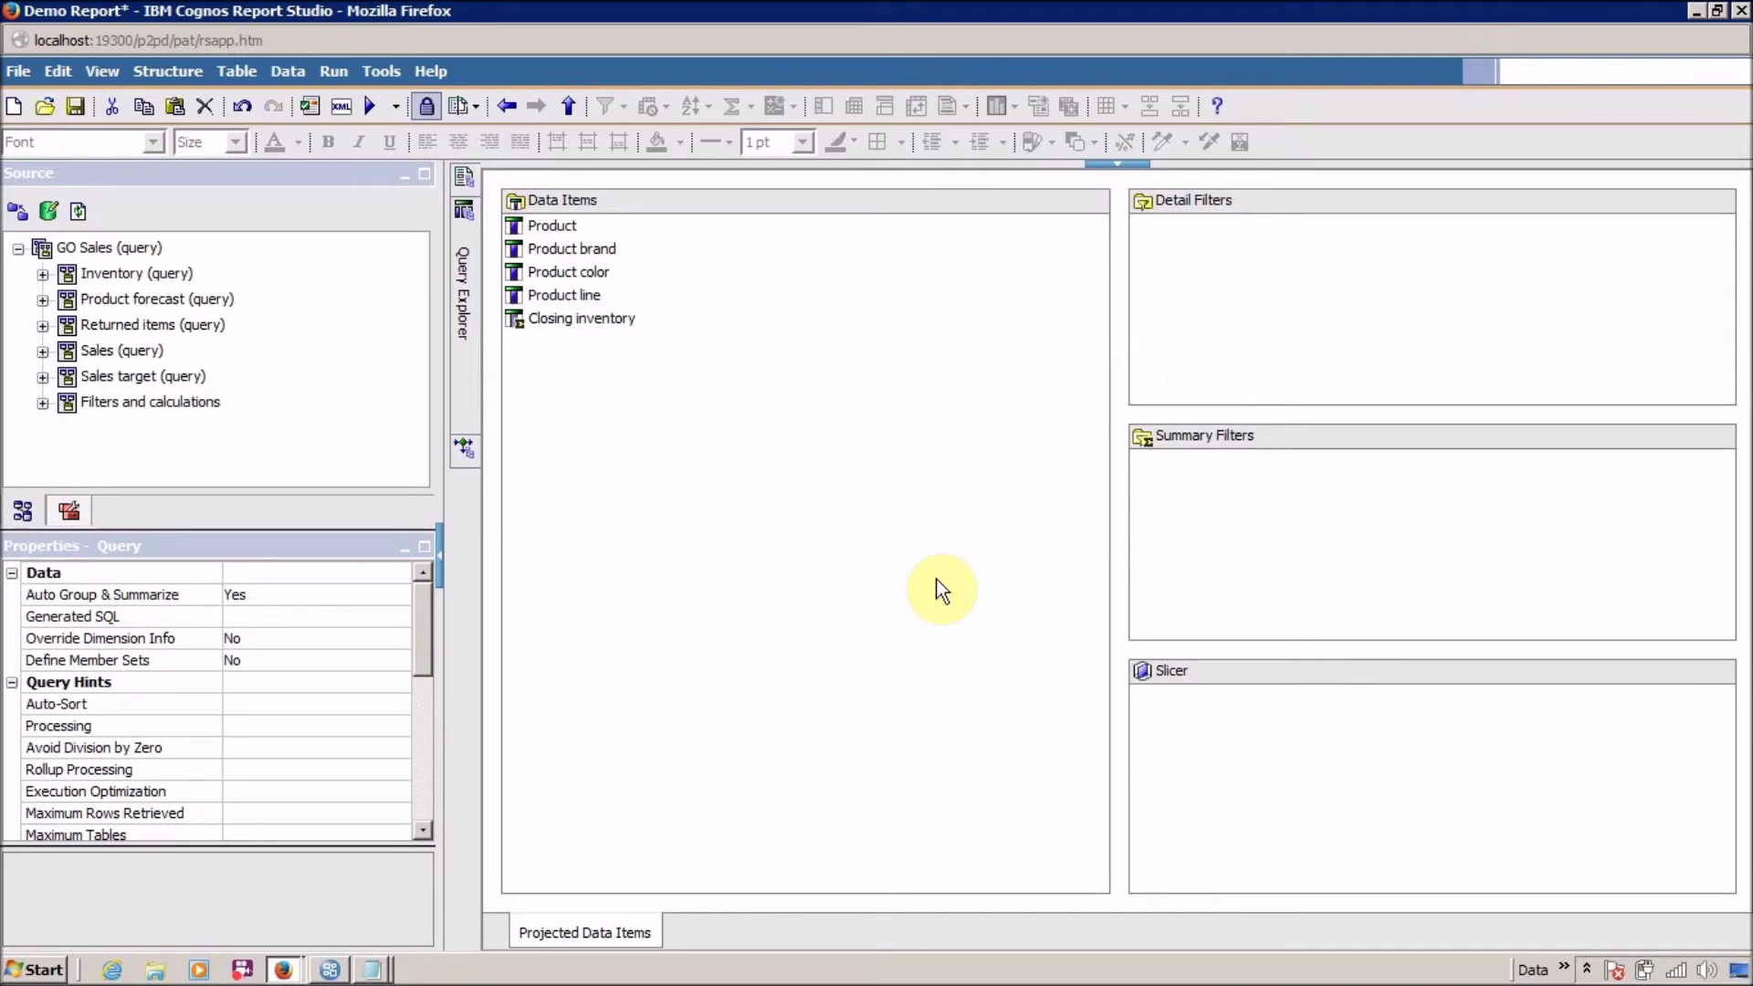
left_click(596, 311)
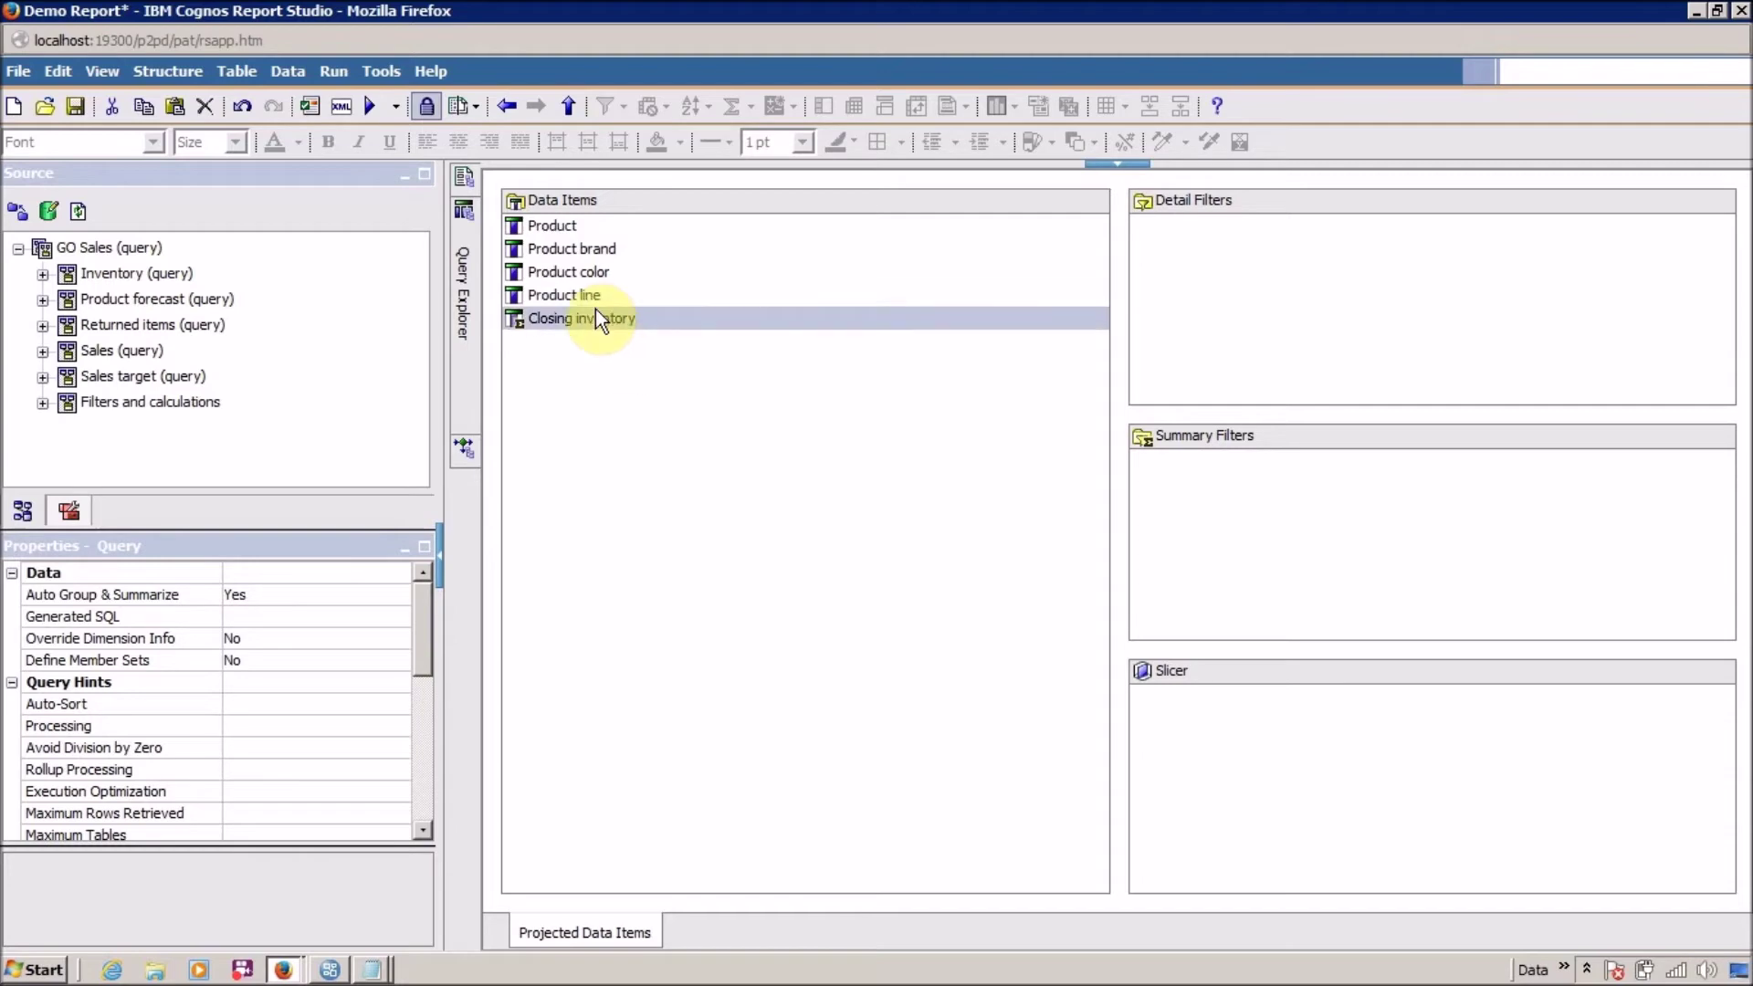
left_click(596, 318)
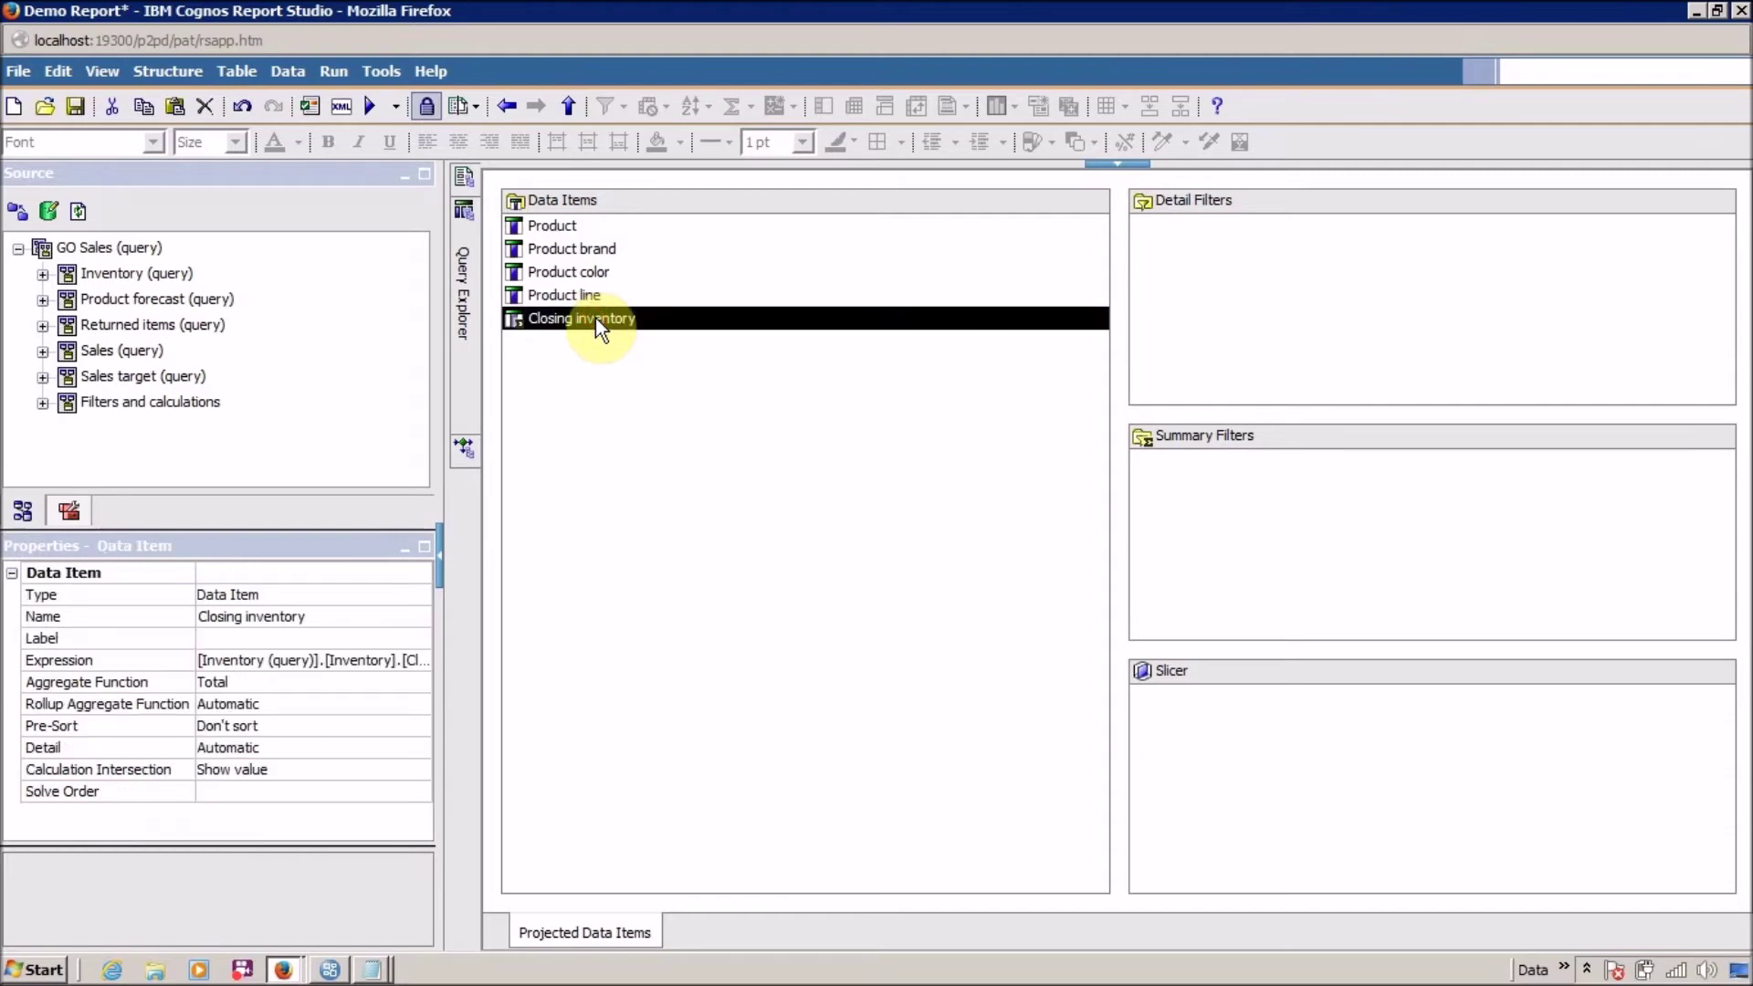
left_click_drag(596, 318, 783, 195)
left_click_drag(1245, 285, 1246, 287)
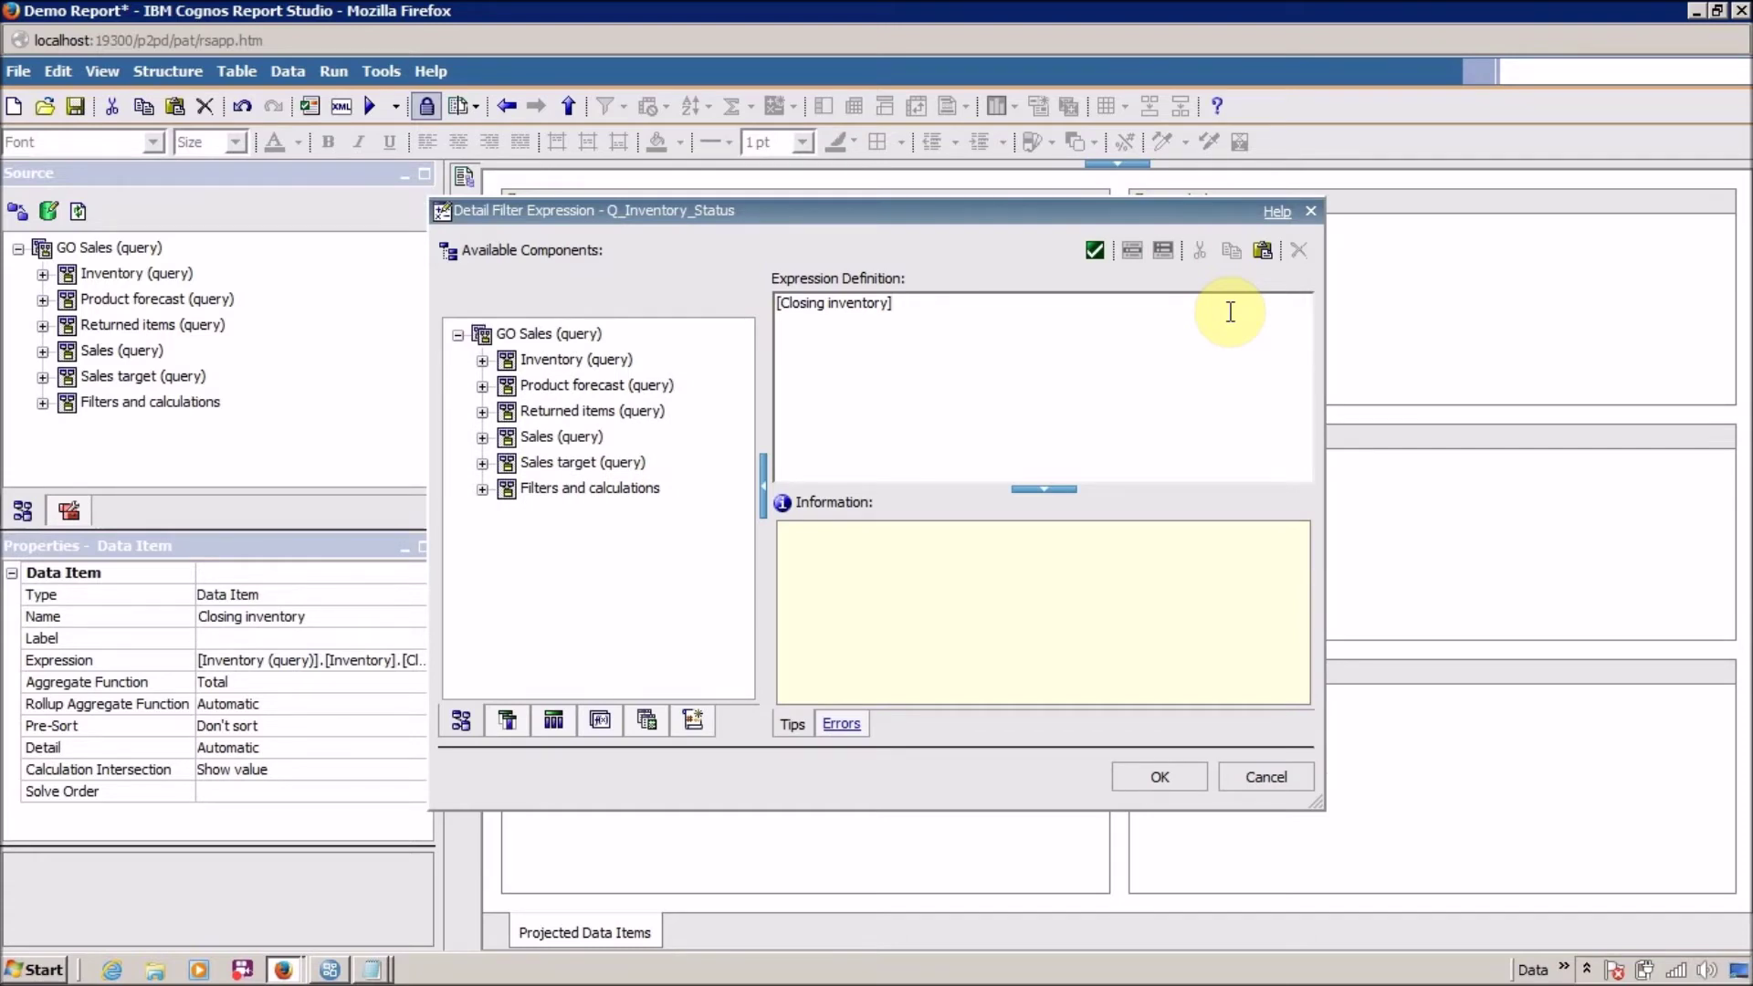
type("<")
key("BackSpace")
key("BackSpace")
type(">")
key("BackSpace")
type("< 2000")
left_click(1177, 772)
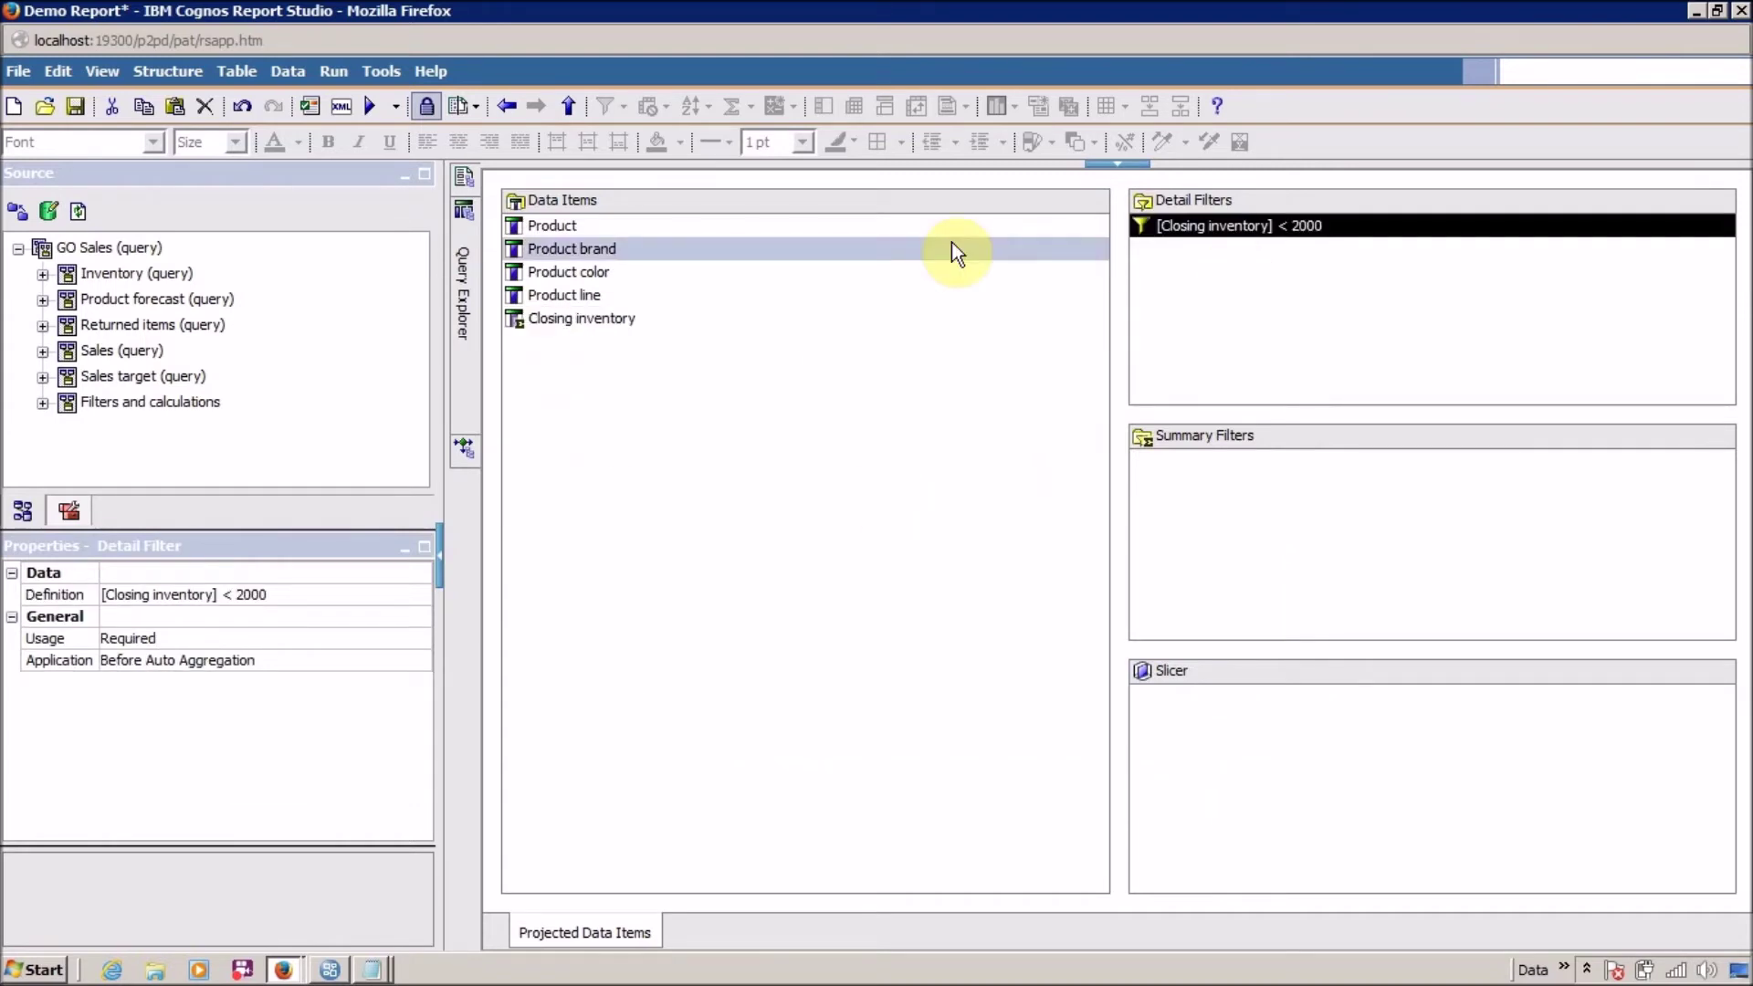
Run the report, review the Bella and Capri closing inventory values, and return to Report Studio.
left_click(372, 106)
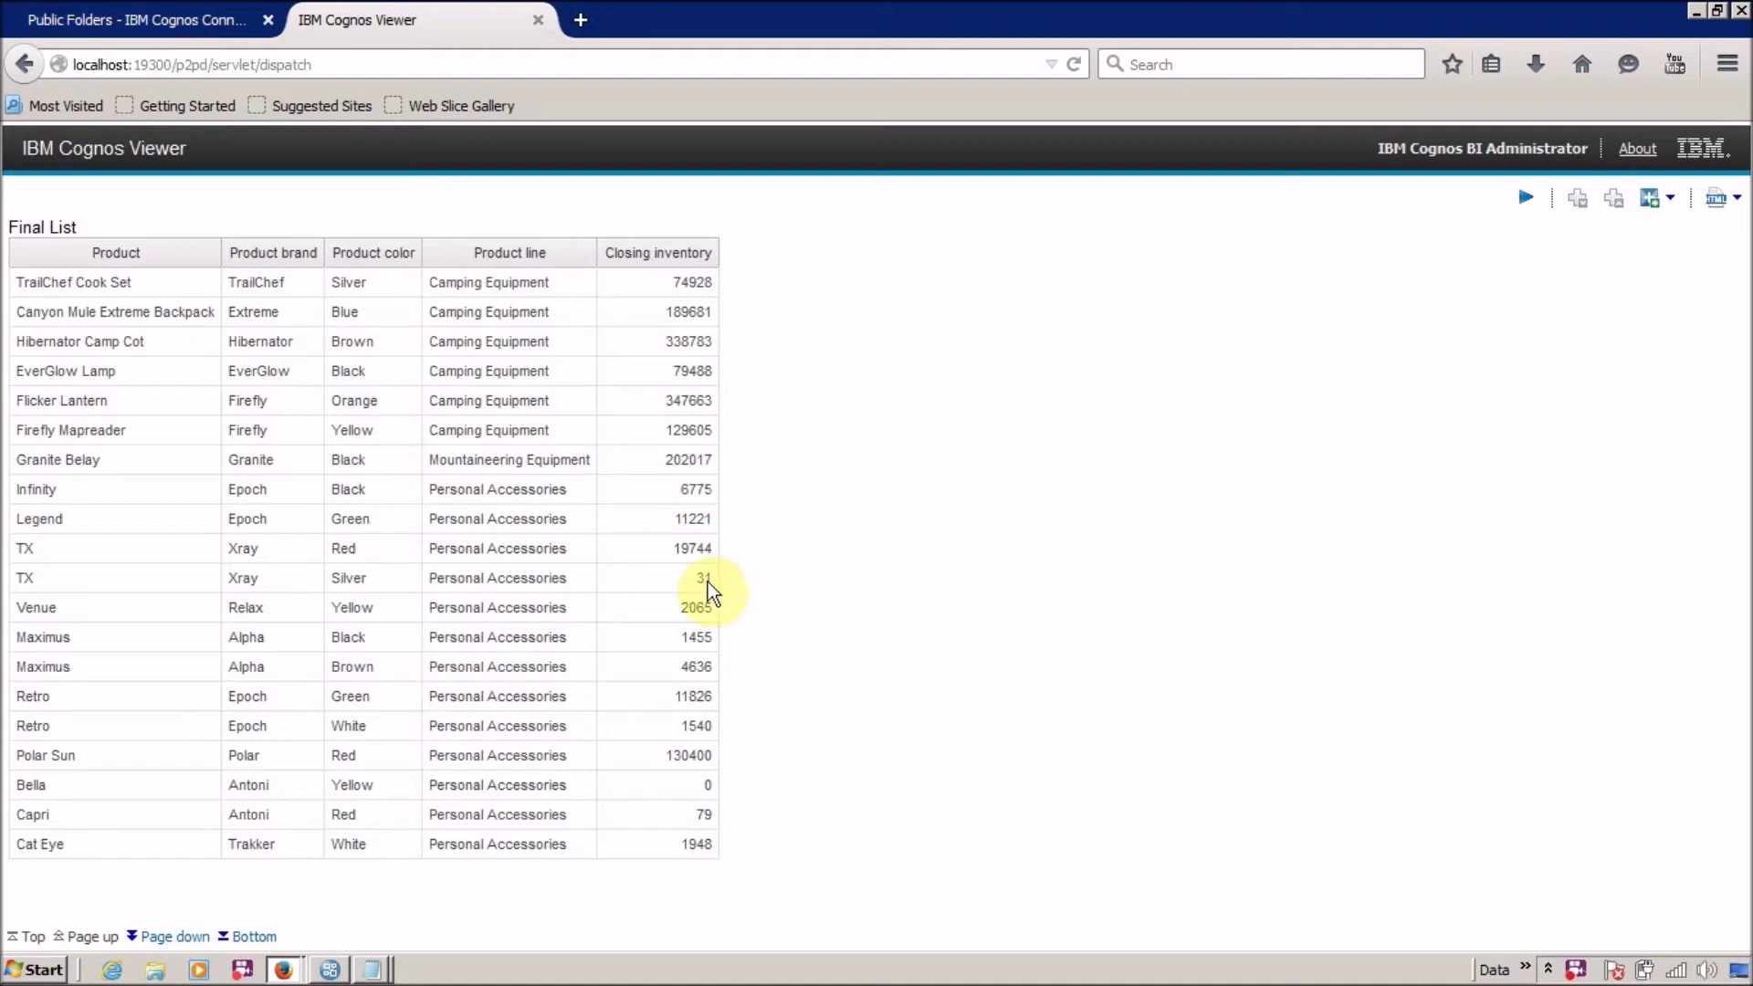
left_click_drag(685, 790, 733, 810)
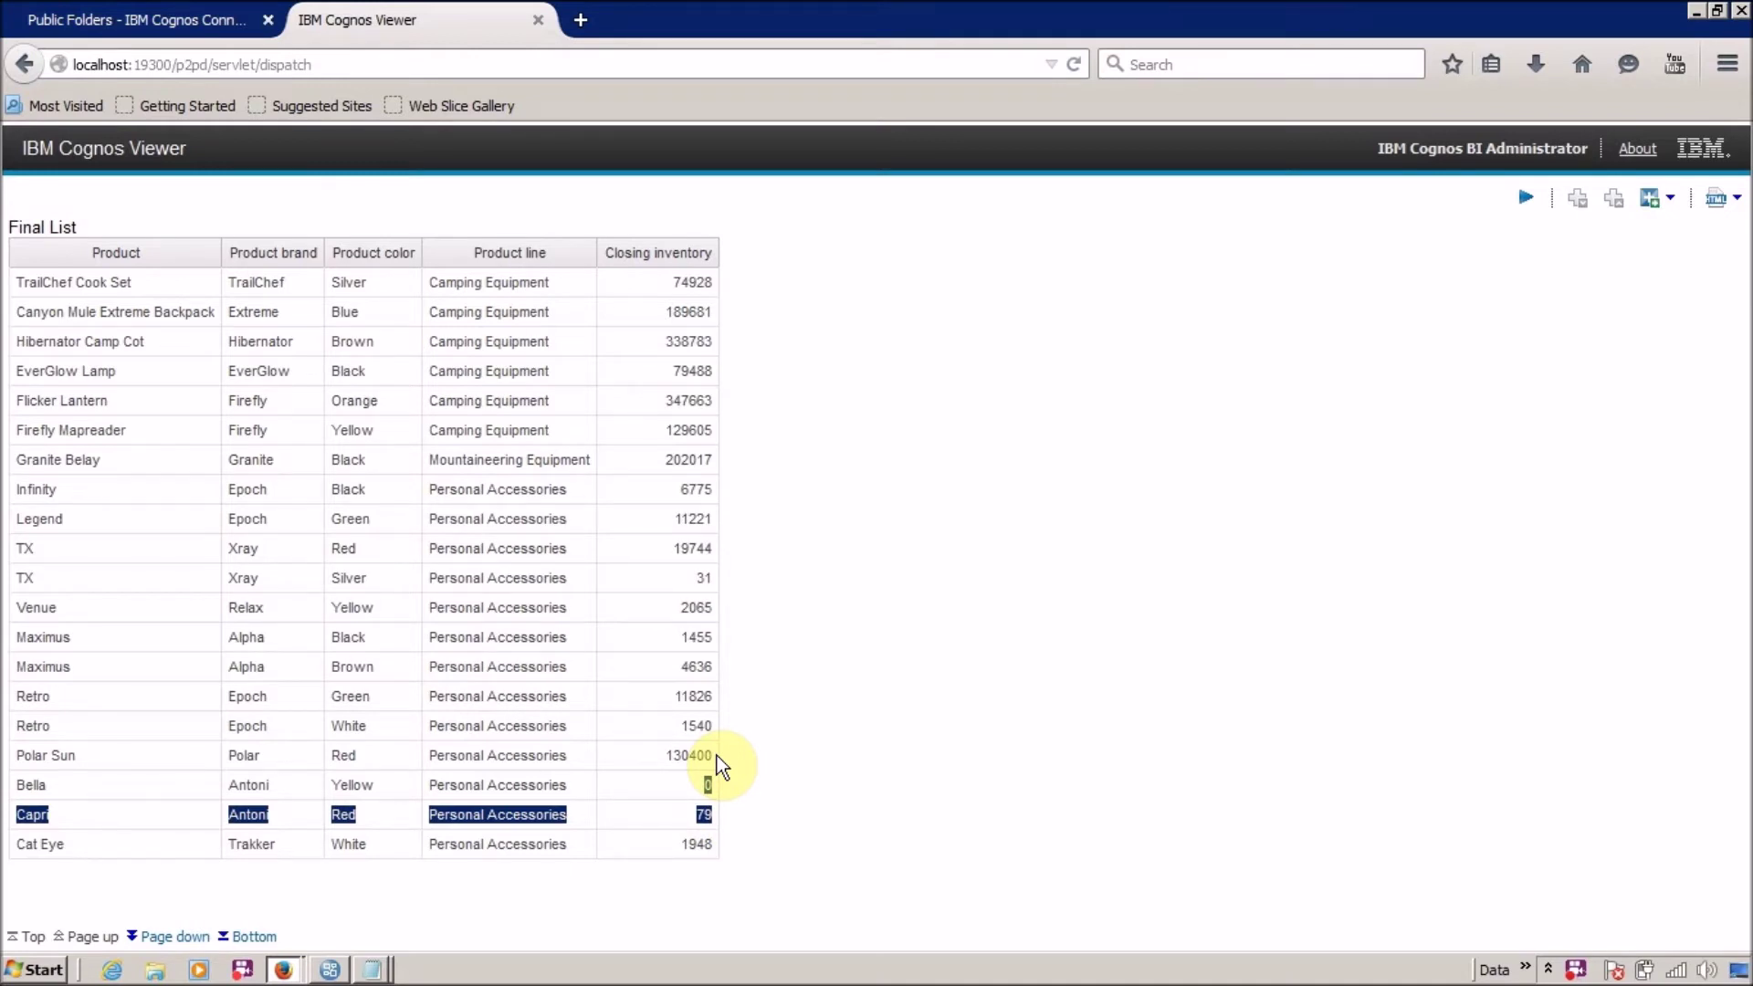
key("alt+Tab")
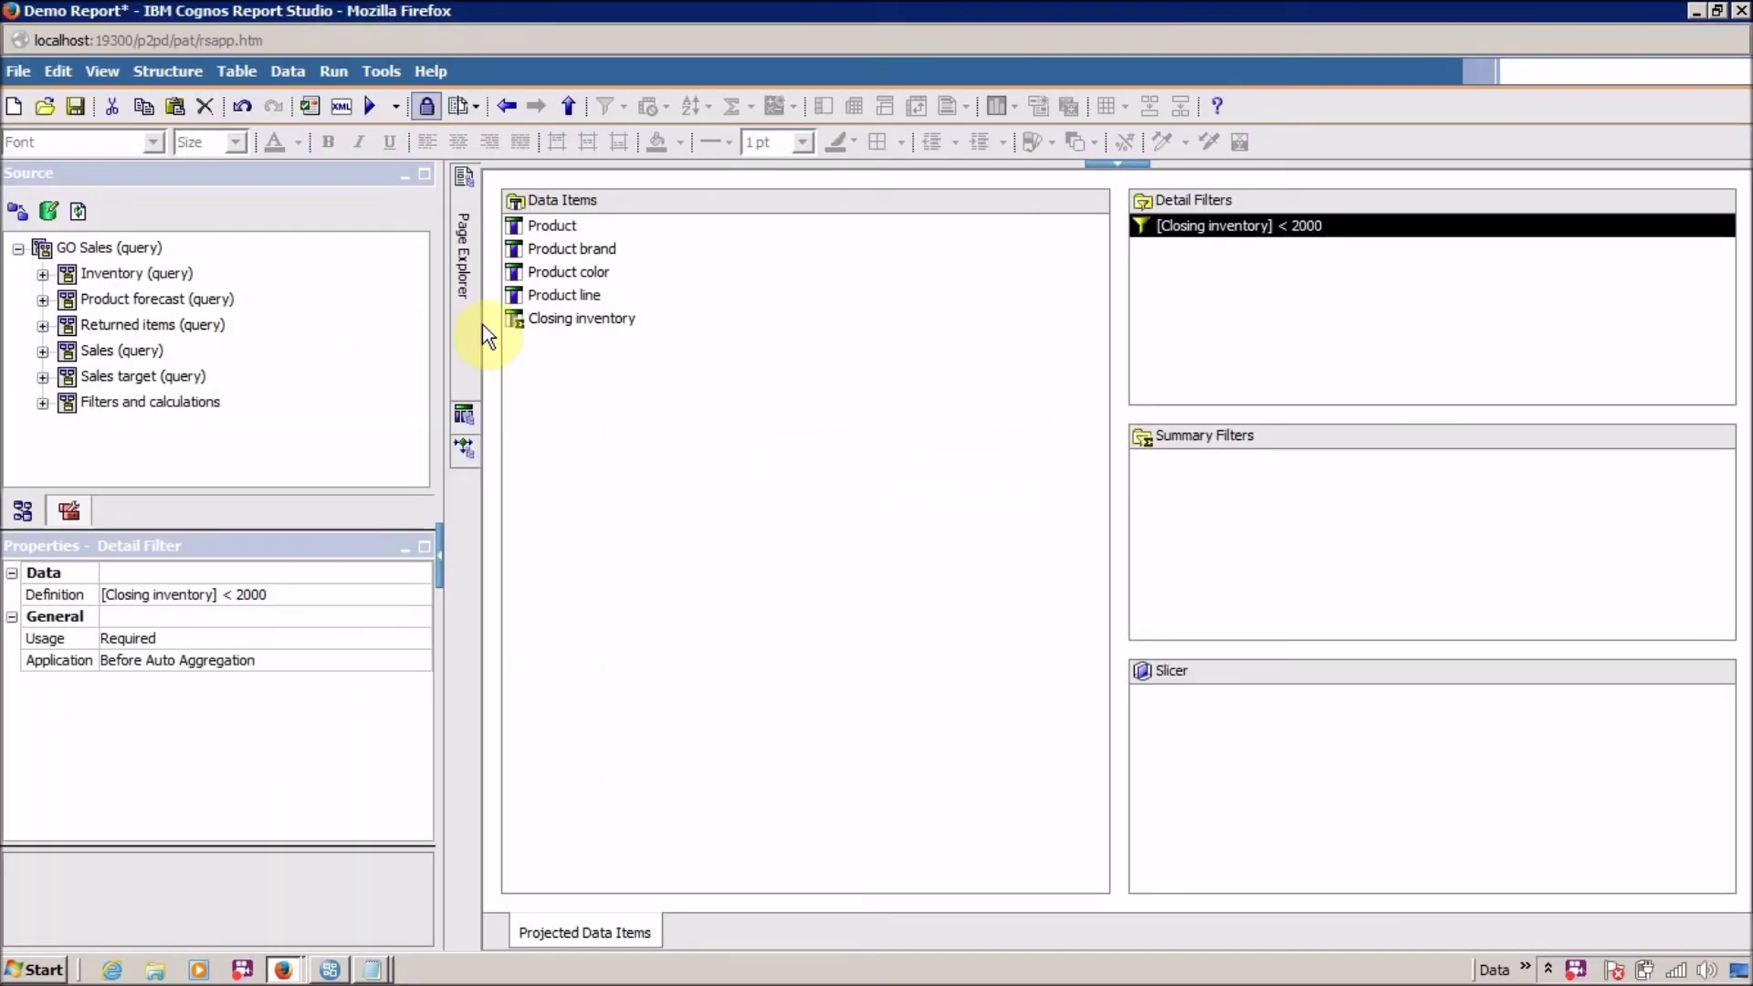
Select the whole Final List on the report page.
mouse_move(463, 222)
left_click(553, 233)
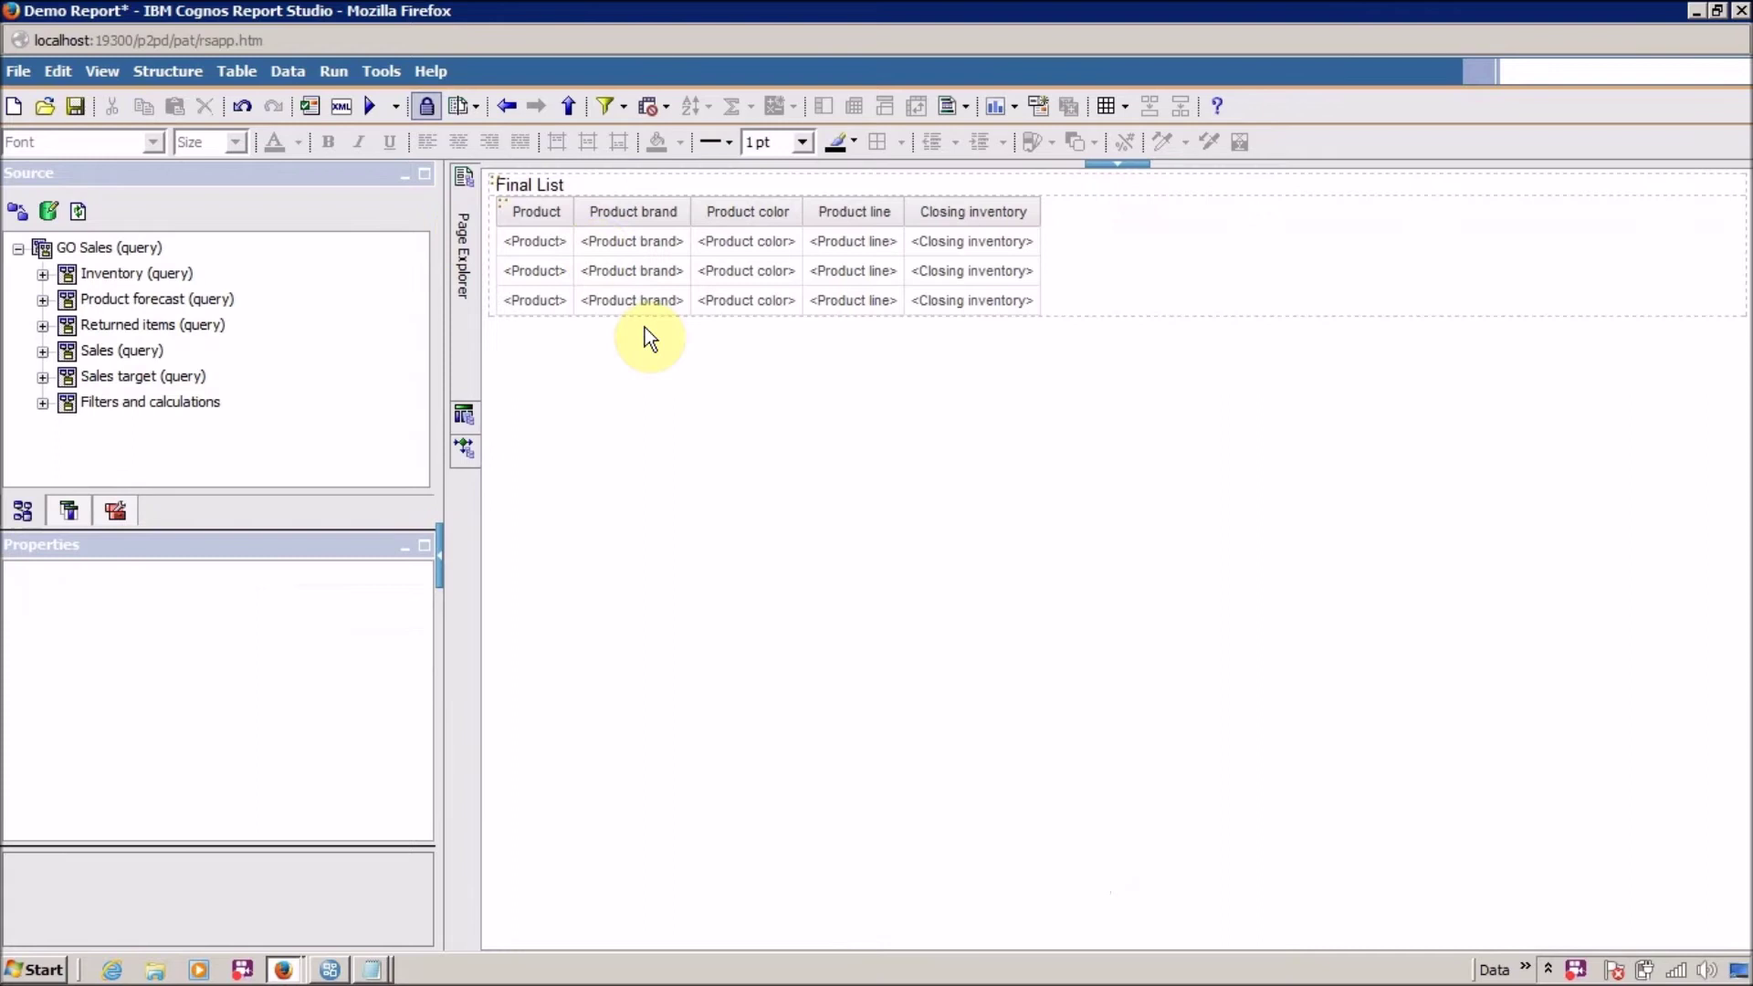
left_click(500, 189)
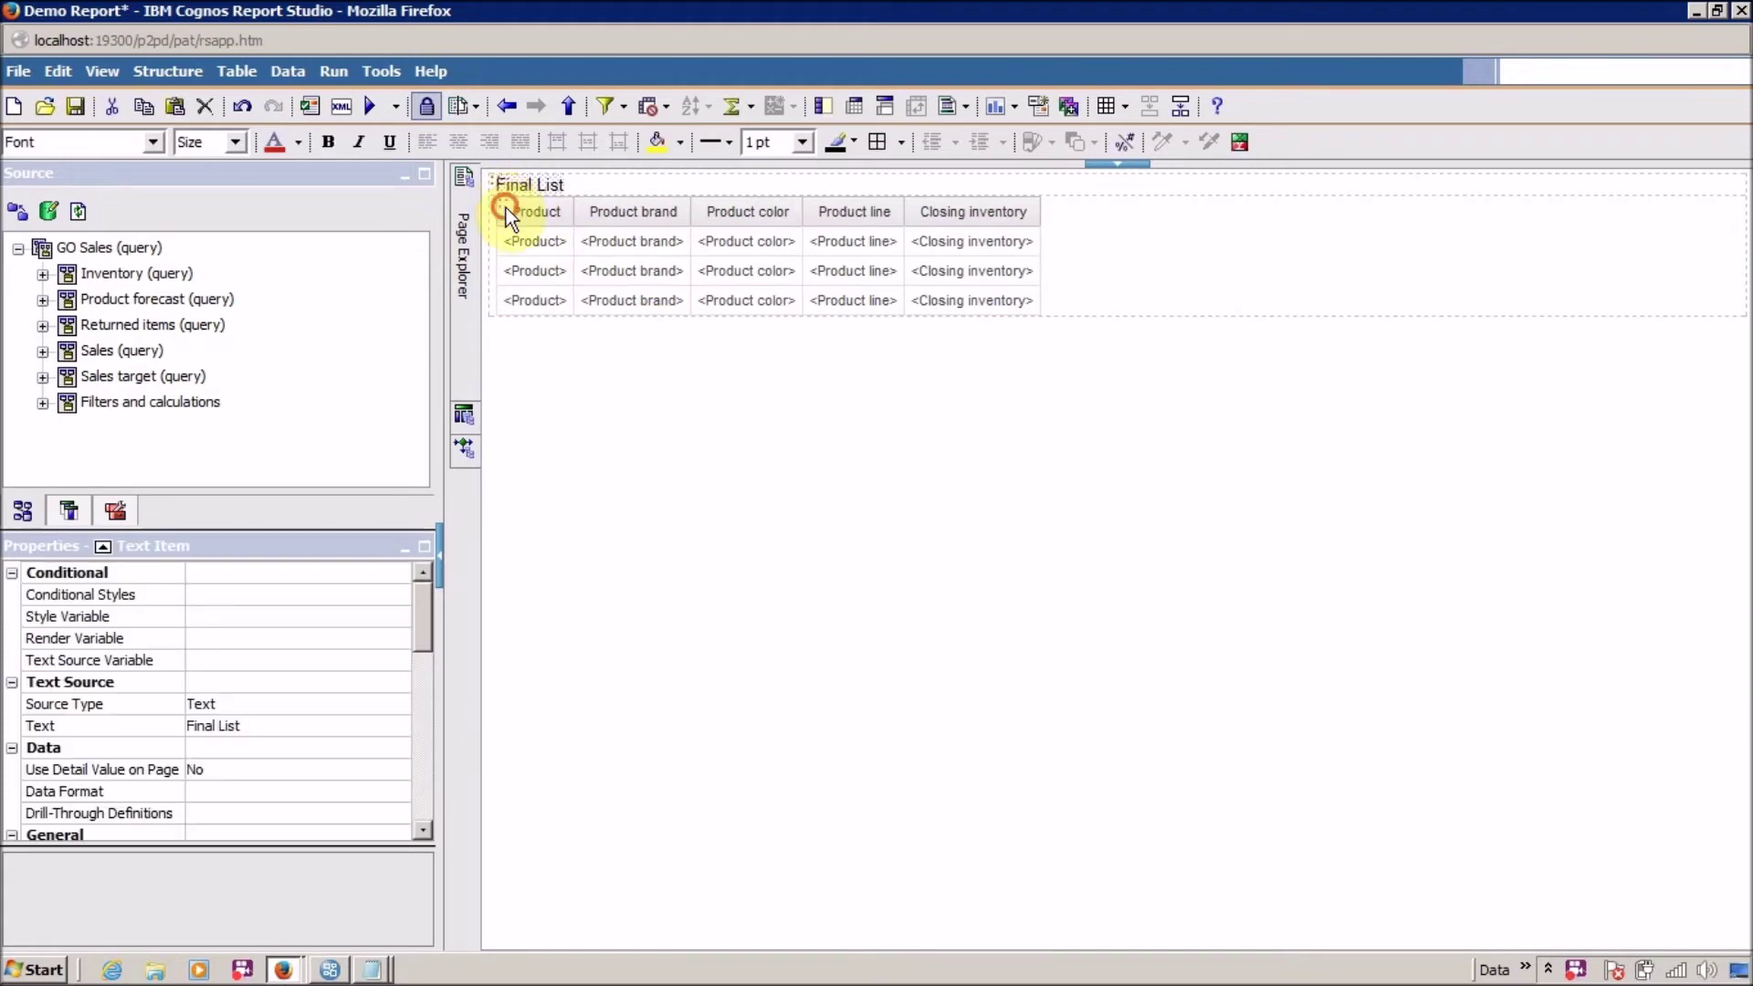
left_click(506, 207)
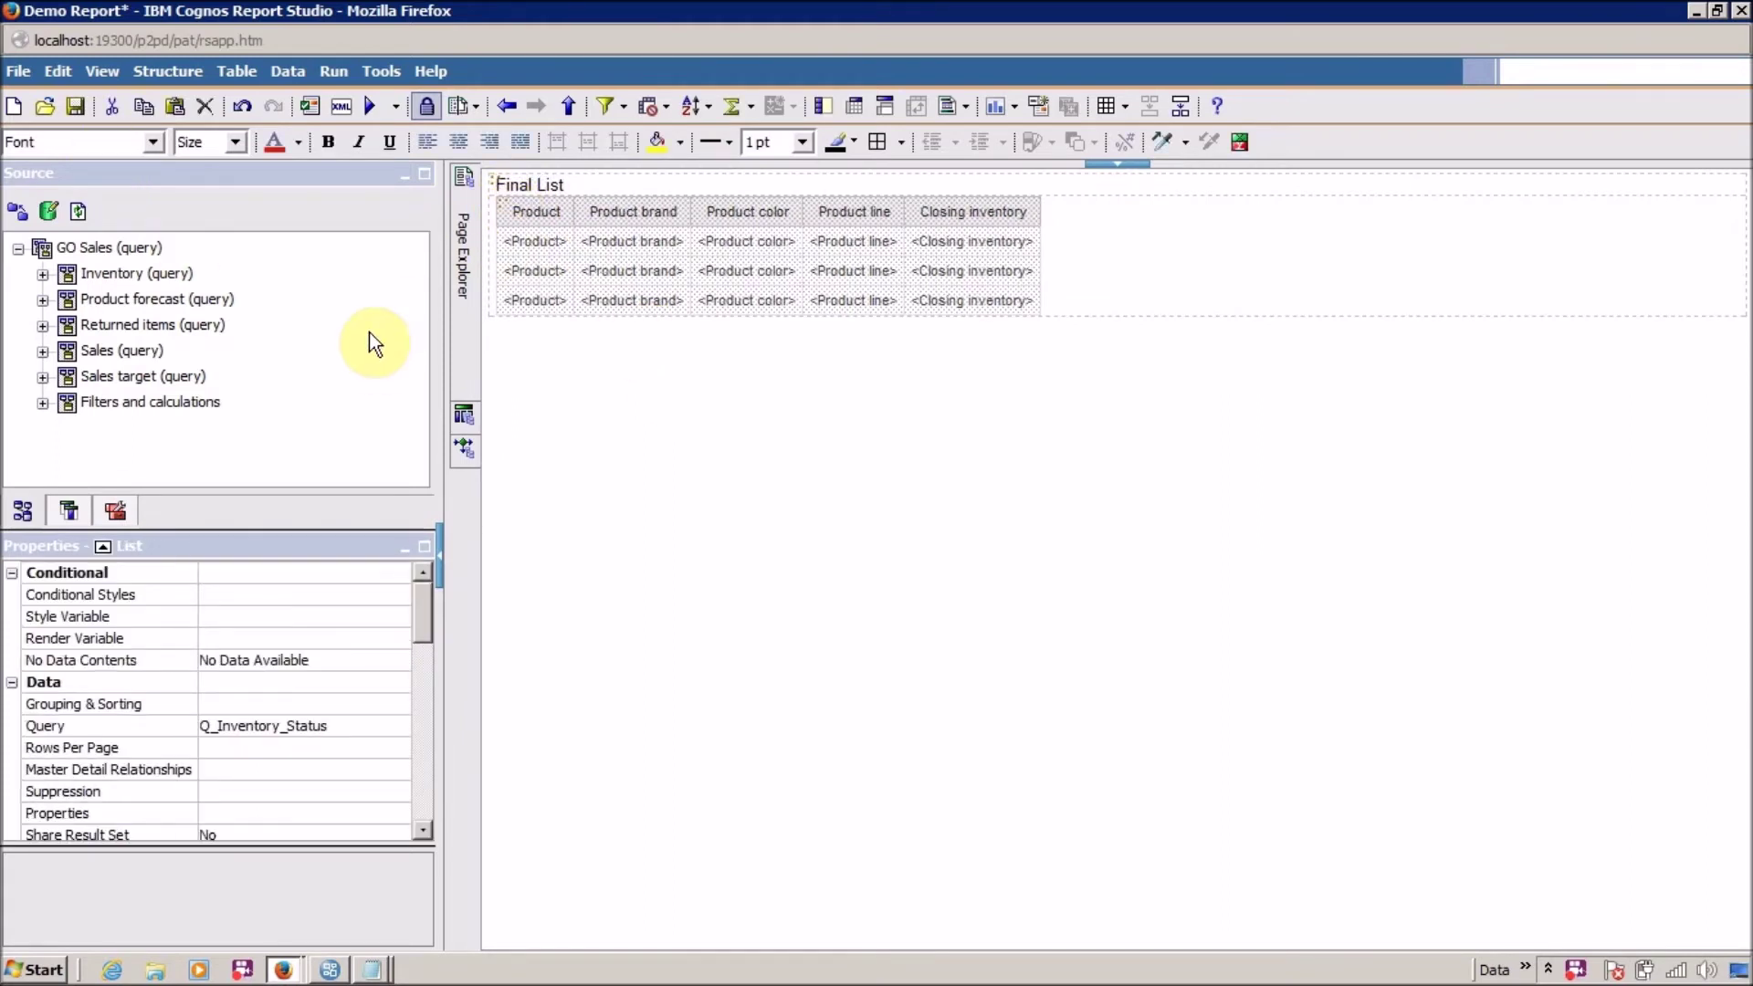
left_click(134, 278)
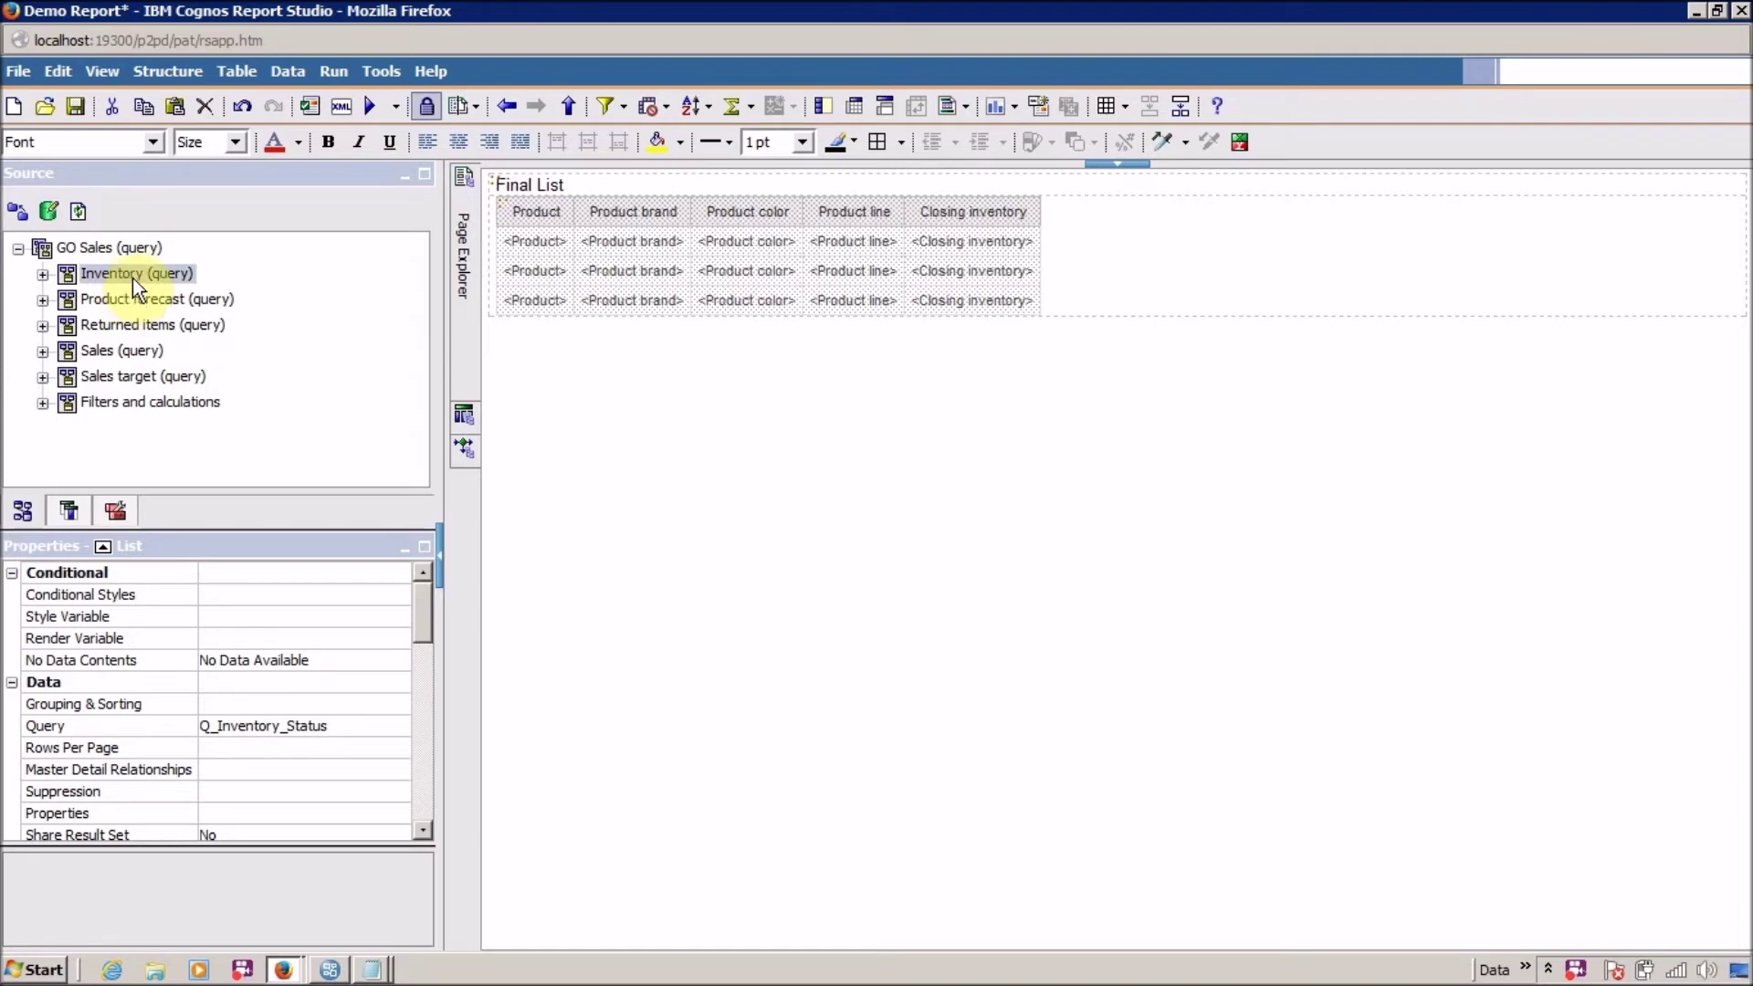
Show the list's generated SQL, checking the IBM Cognos SQL view before returning to Native SQL.
left_click(382, 73)
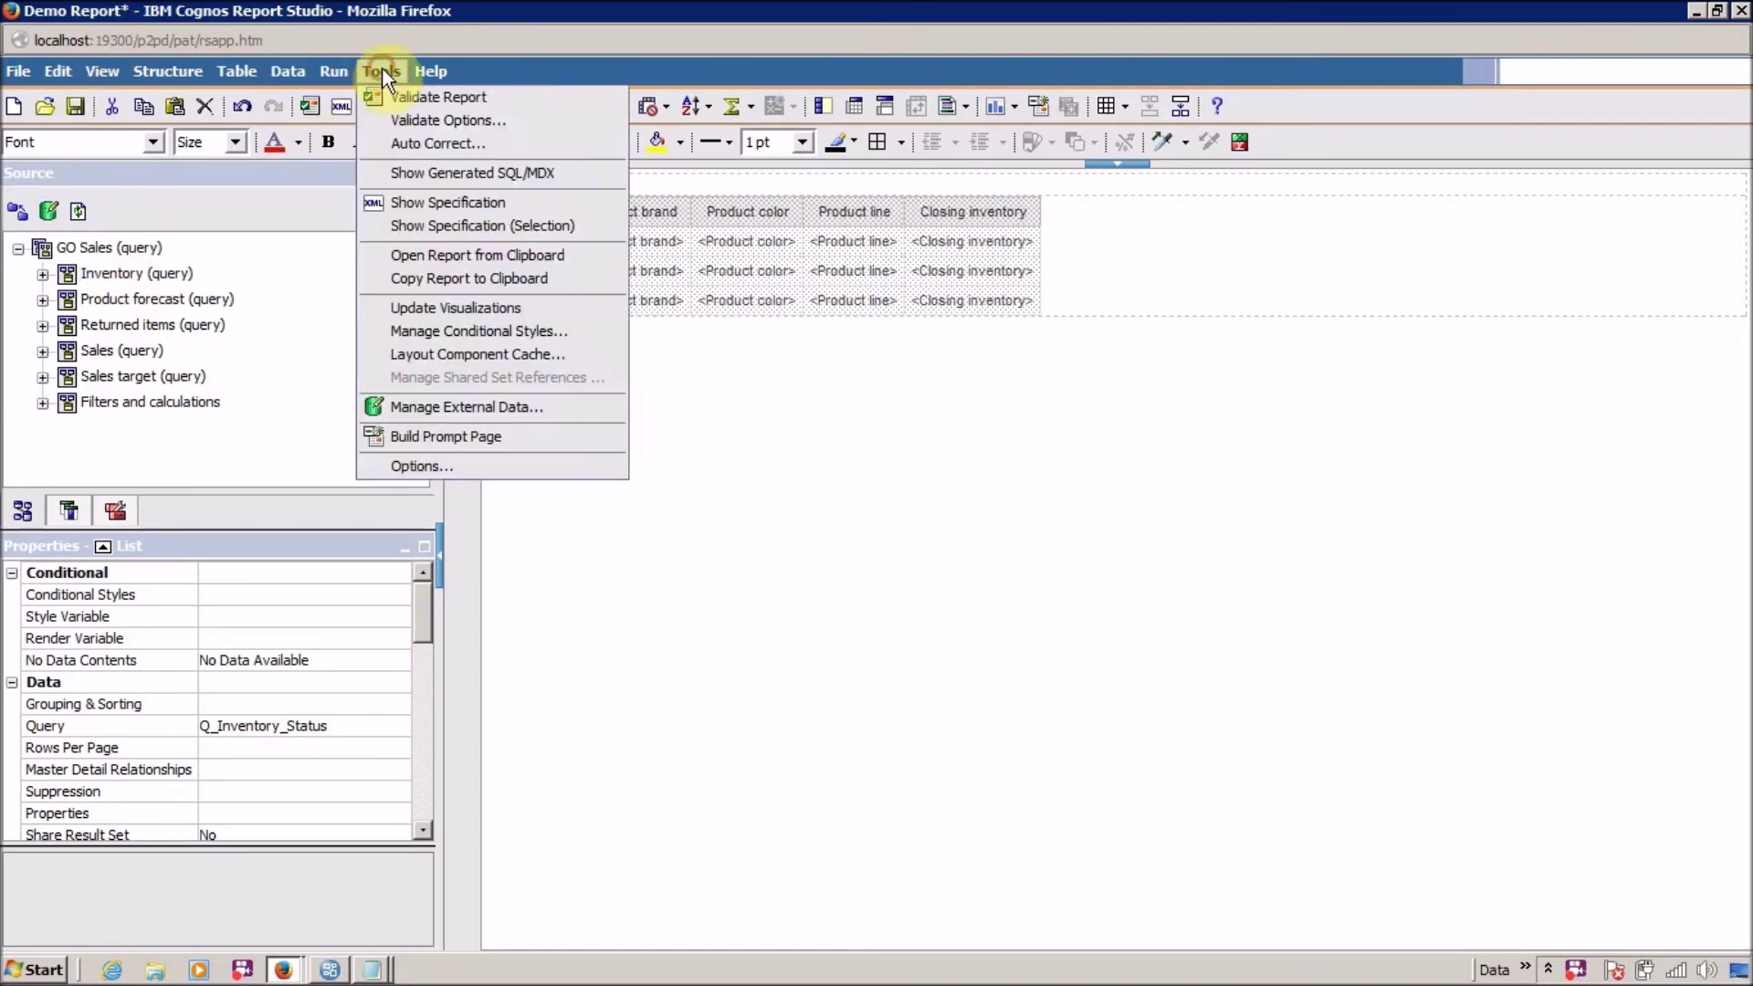
left_click(418, 172)
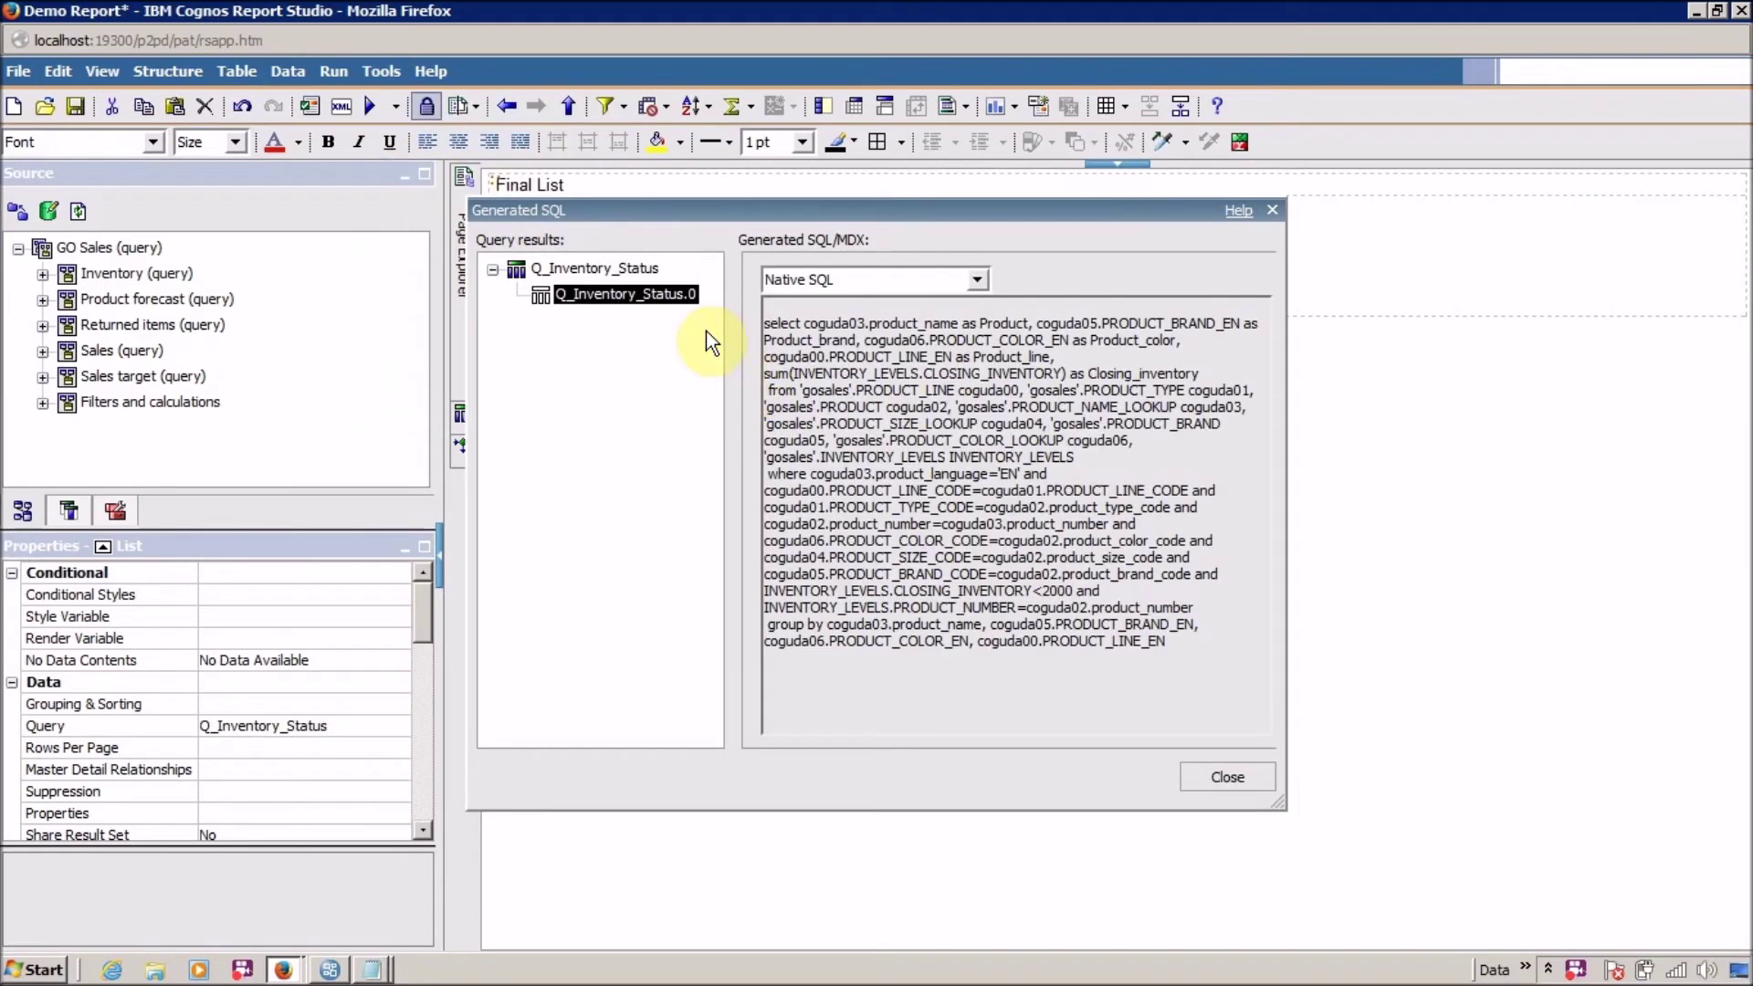
left_click(977, 281)
left_click(977, 281)
left_click(976, 283)
left_click(851, 323)
scroll(950, 456, "down", 5)
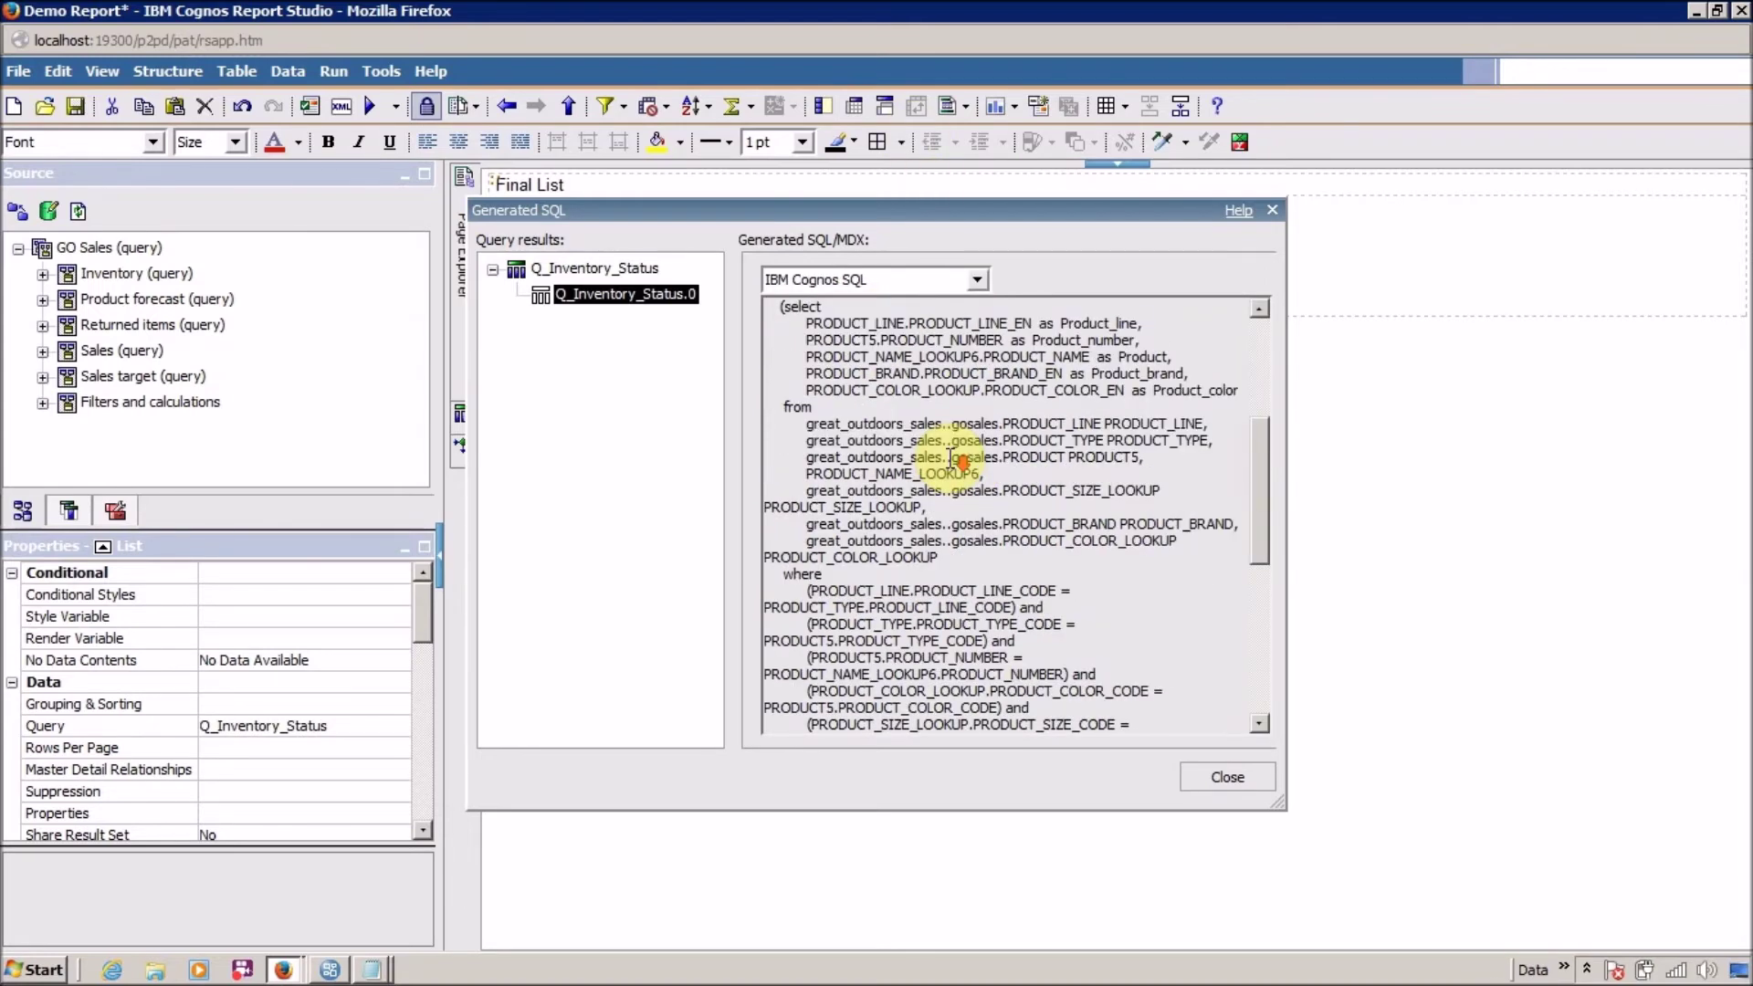
left_click(973, 281)
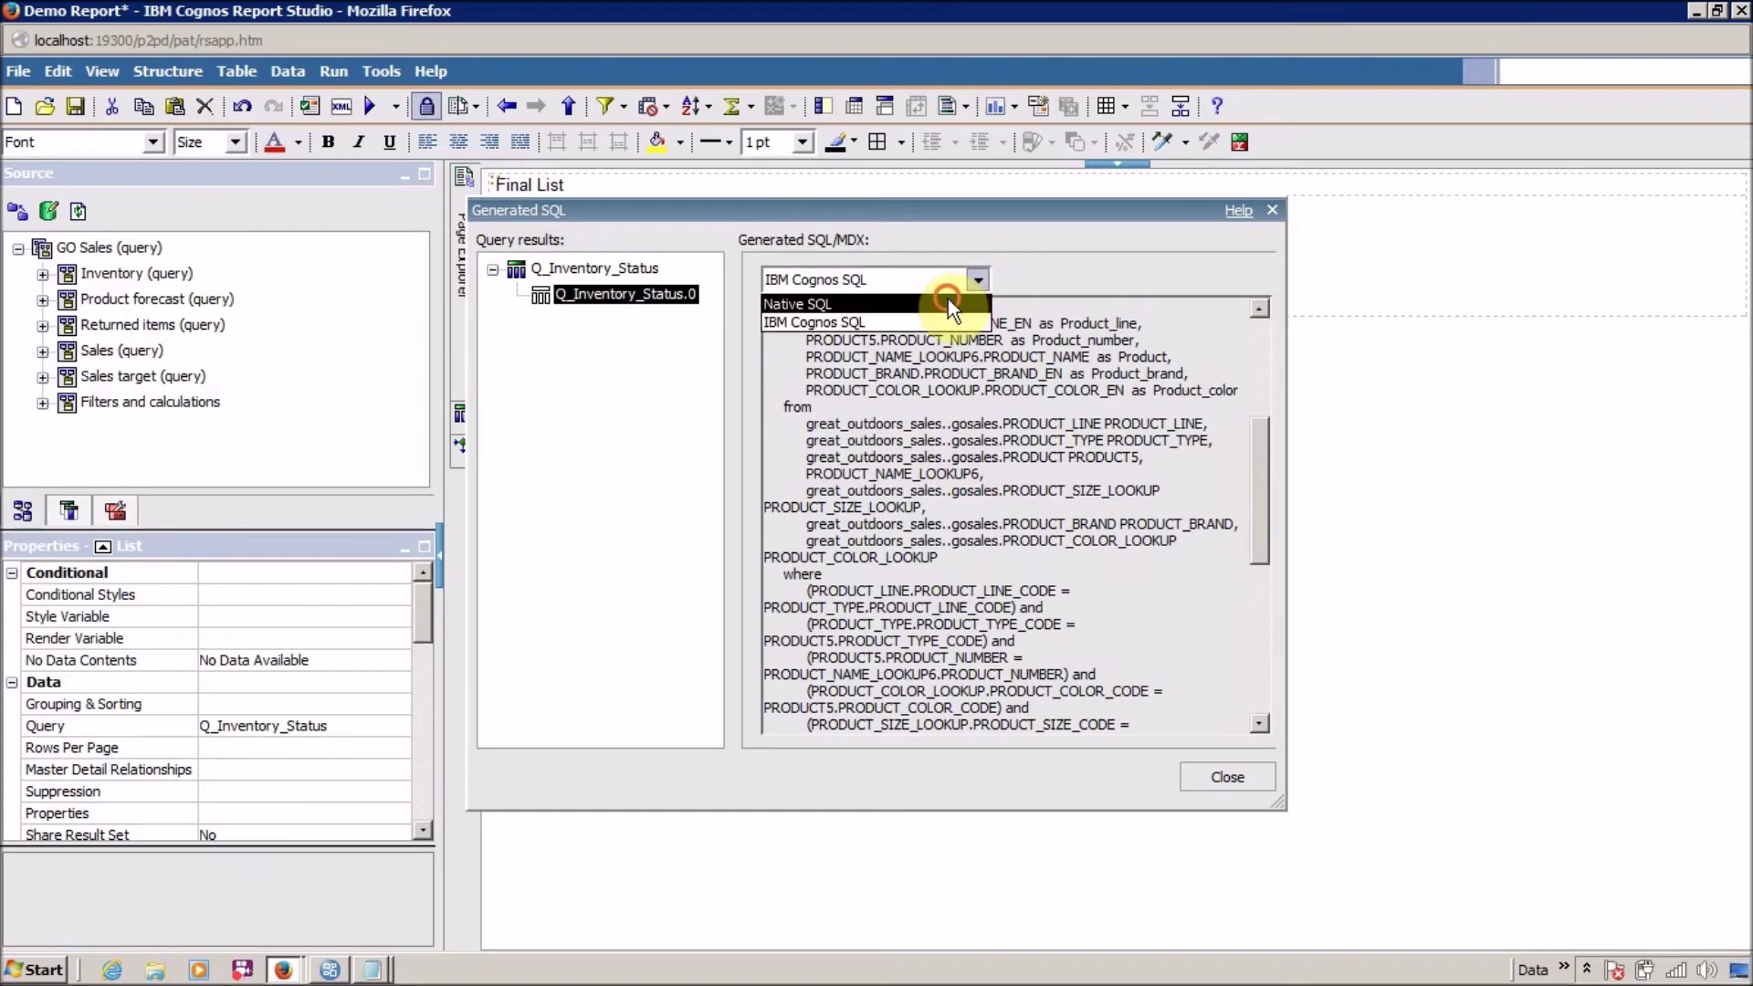
left_click(948, 303)
Copy the whole native SQL and open a maximized blank Notepad window.
triple_click(990, 459)
key("ctrl+a")
key("ctrl+c")
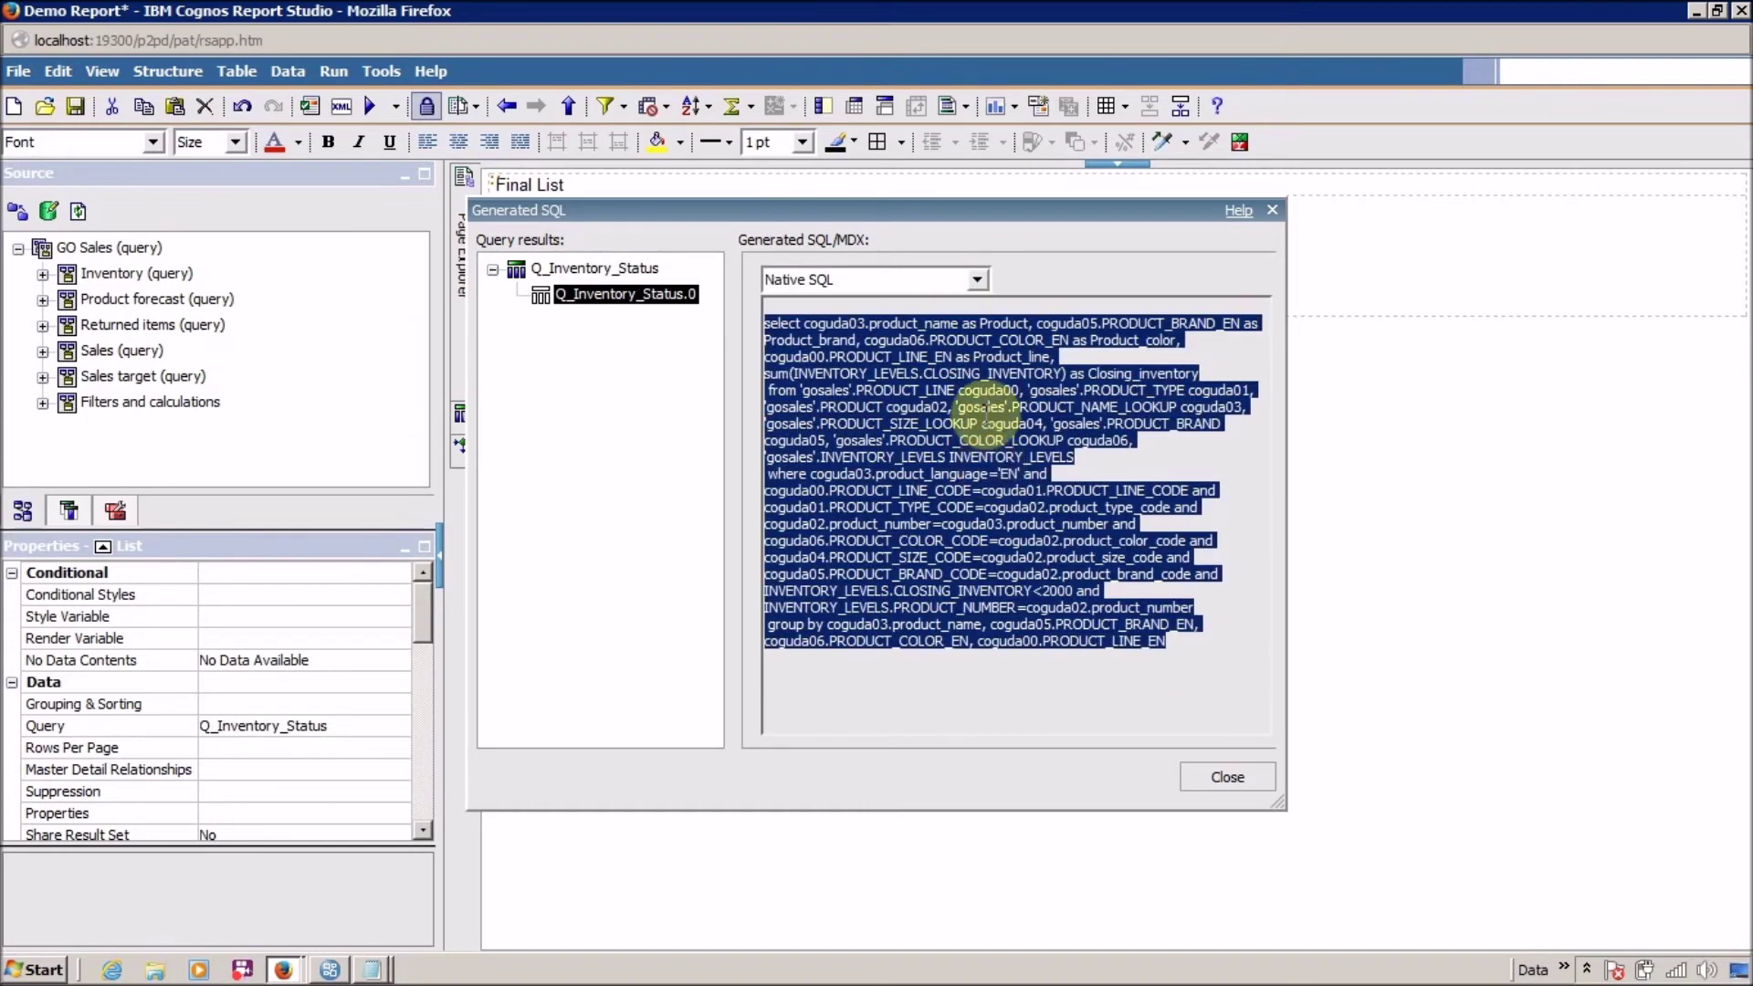
key("super+r")
key("Return")
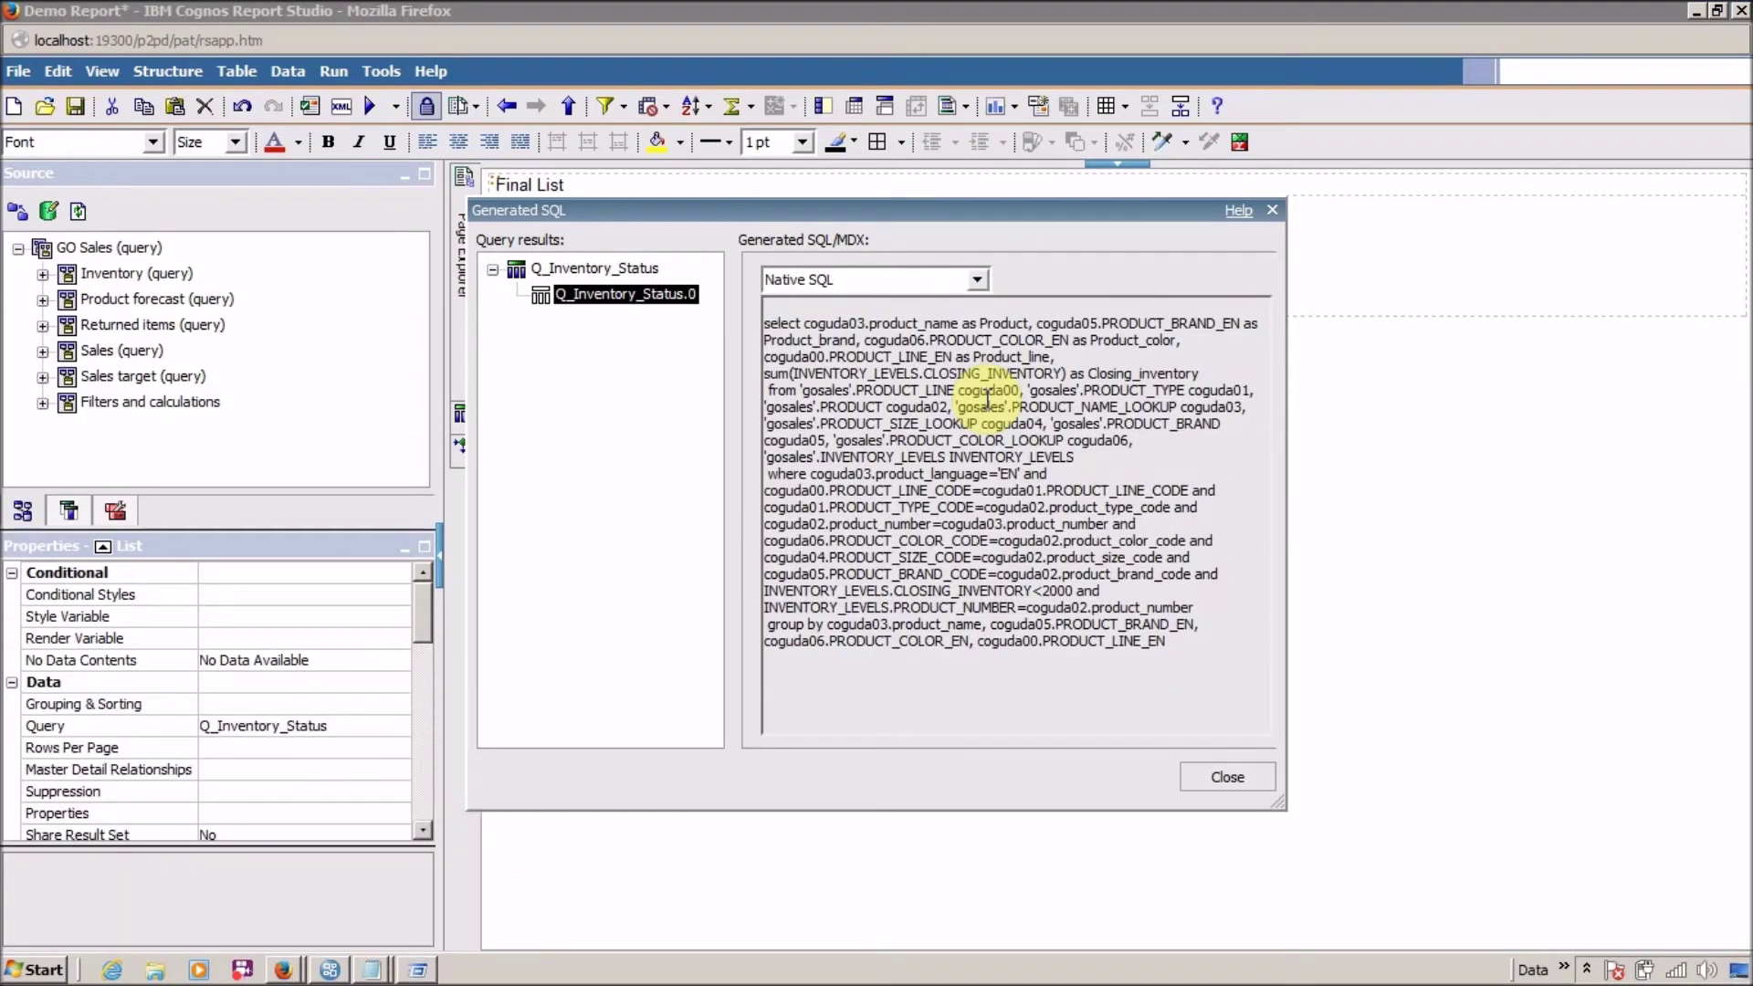
double_click(807, 719)
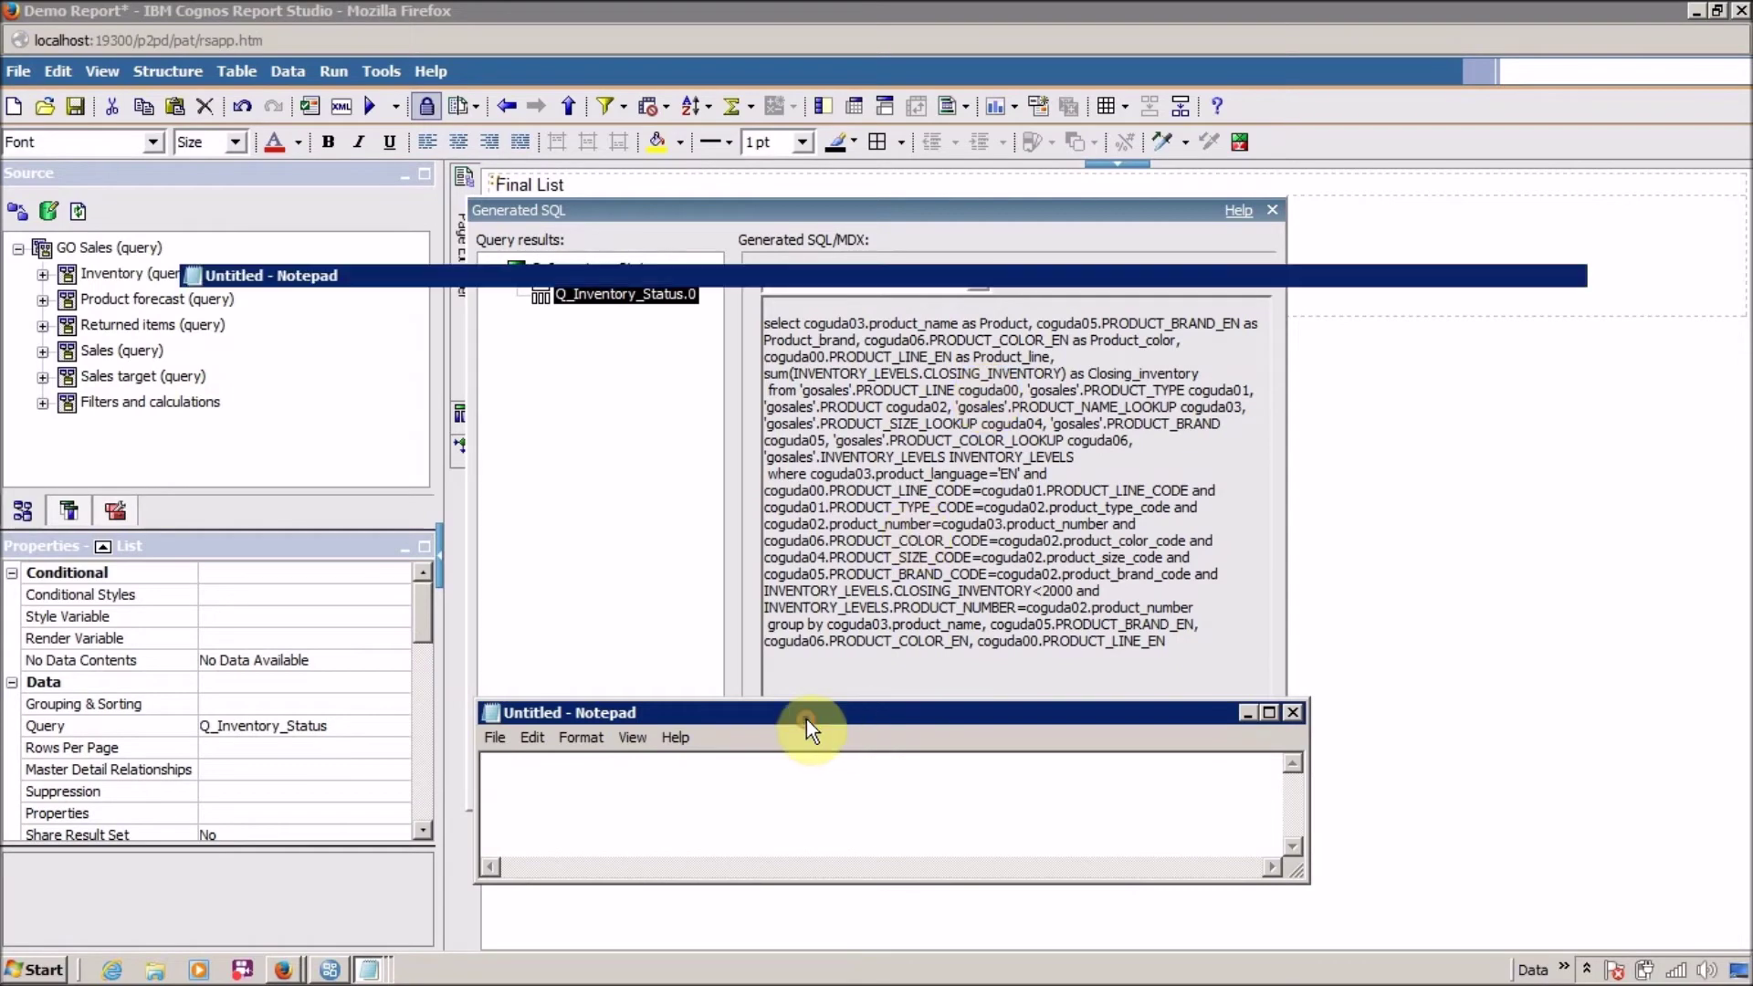
Paste the native SQL into Notepad, putting the coguda05 and coguda06 columns on their own lines.
key("ctrl+v")
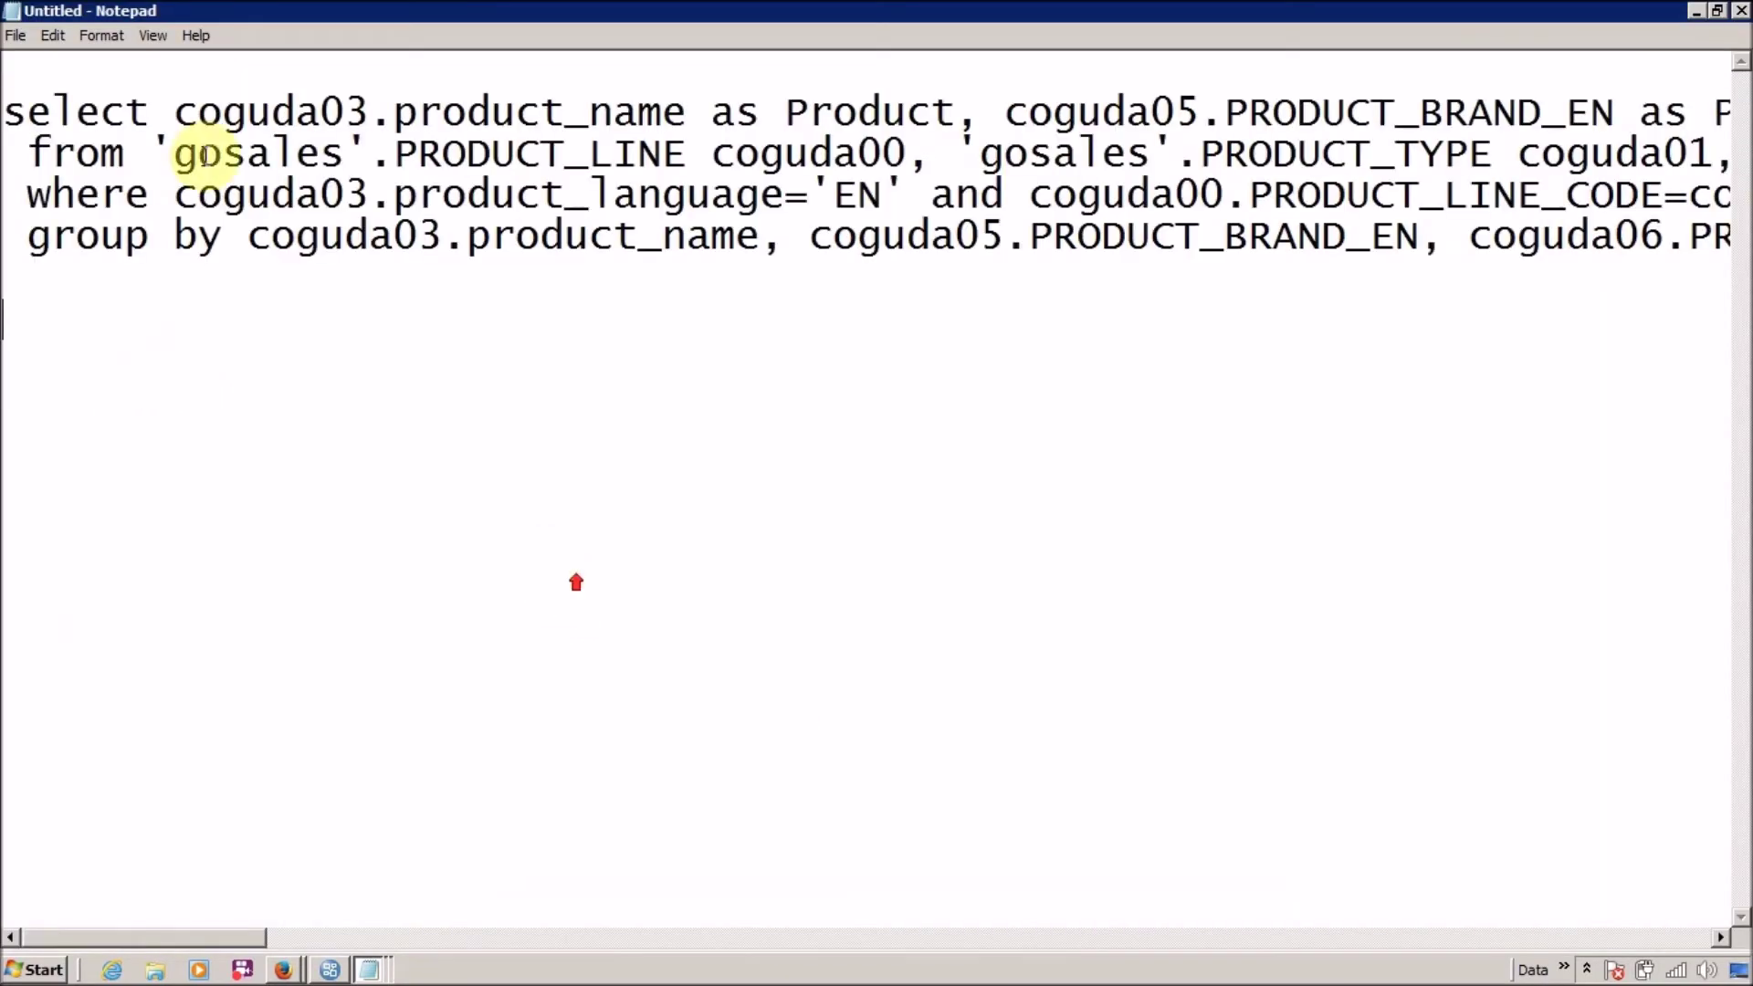
left_click(195, 79)
key("Delete")
key("ctrl+Right")
key("ctrl+Right")
key("ctrl+Right")
key("ctrl+Right")
key("ctrl+Right")
key("ctrl+Right")
key("ctrl+Right")
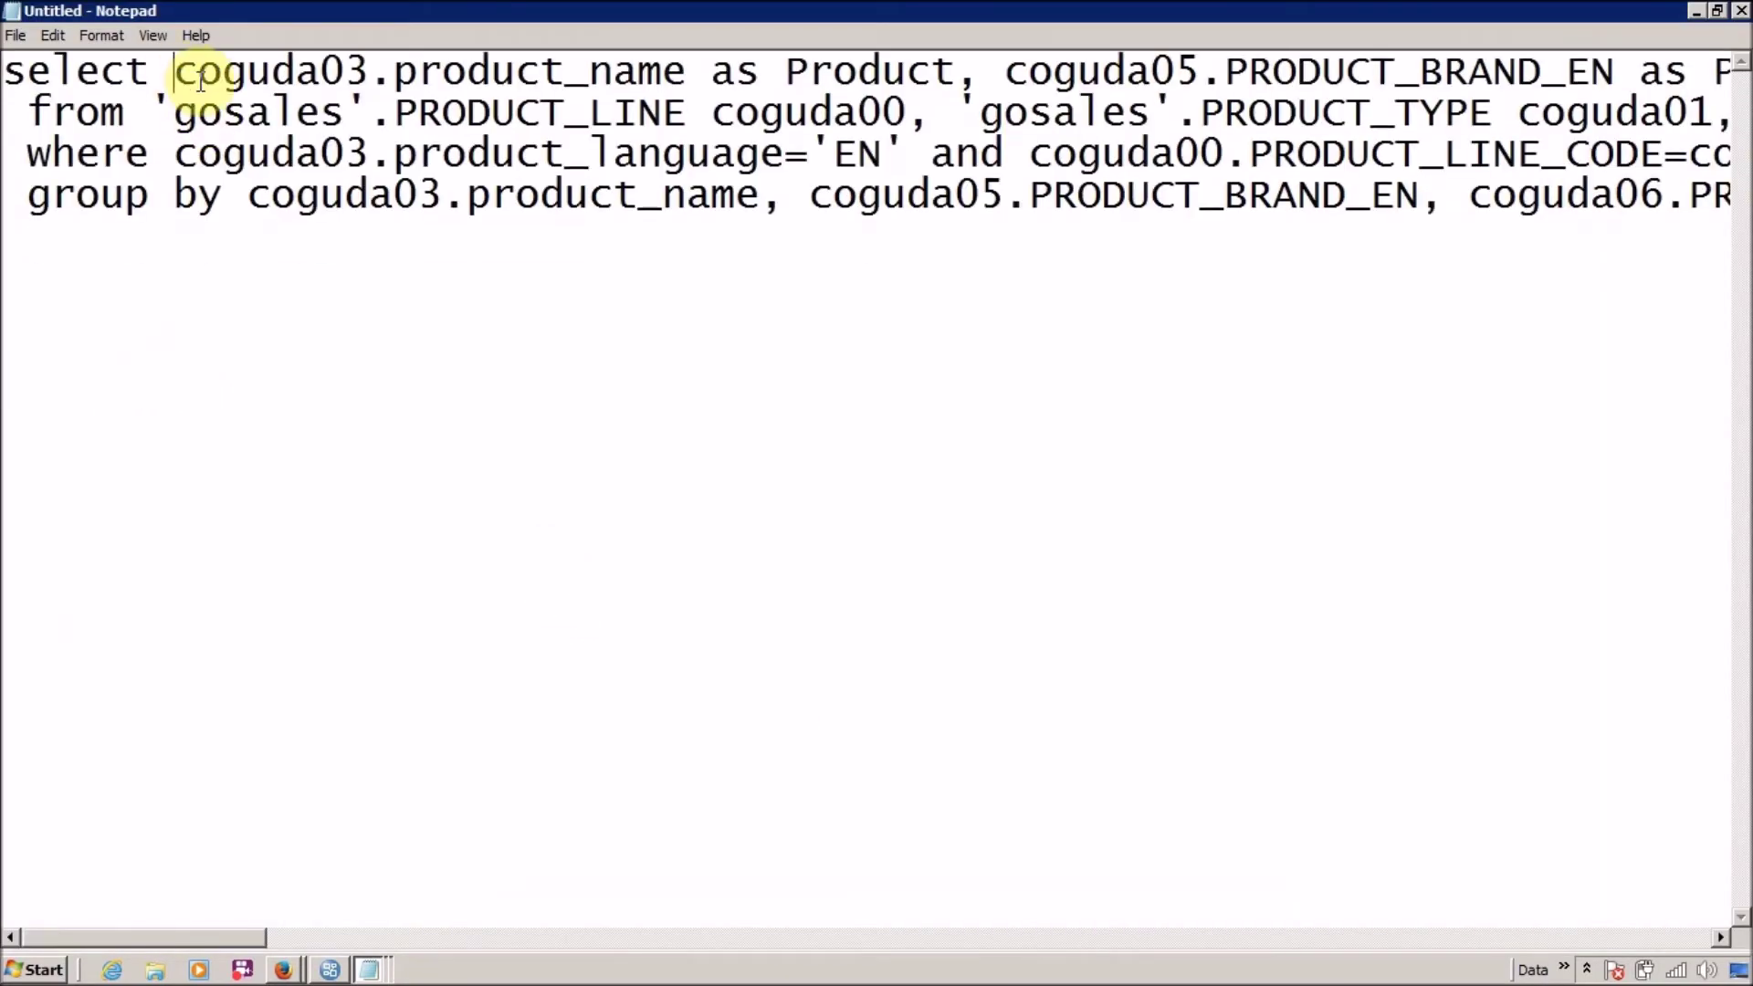
key("Return")
key("ctrl+Right")
key("ctrl+Right")
key("ctrl+Right")
key("ctrl+Right")
key("ctrl+Right")
key("ctrl+Right")
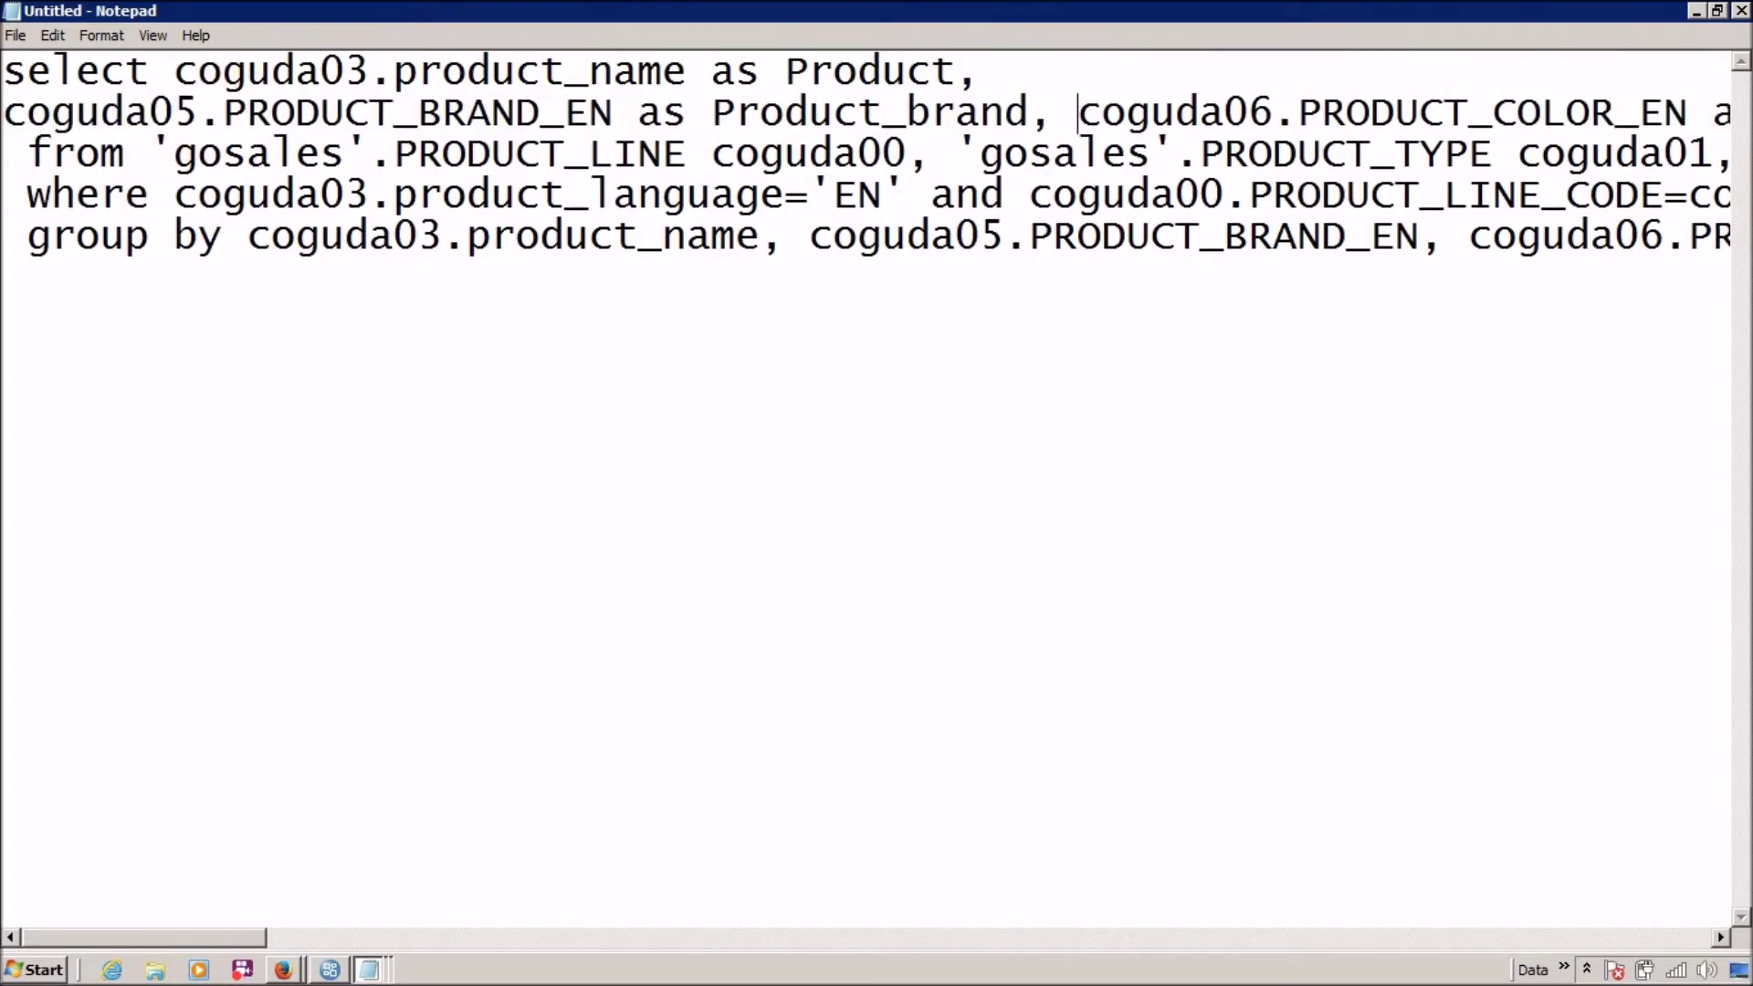
key("Return")
Switch the Generated SQL dialog to IBM Cognos SQL and copy all of it.
key("alt+Tab")
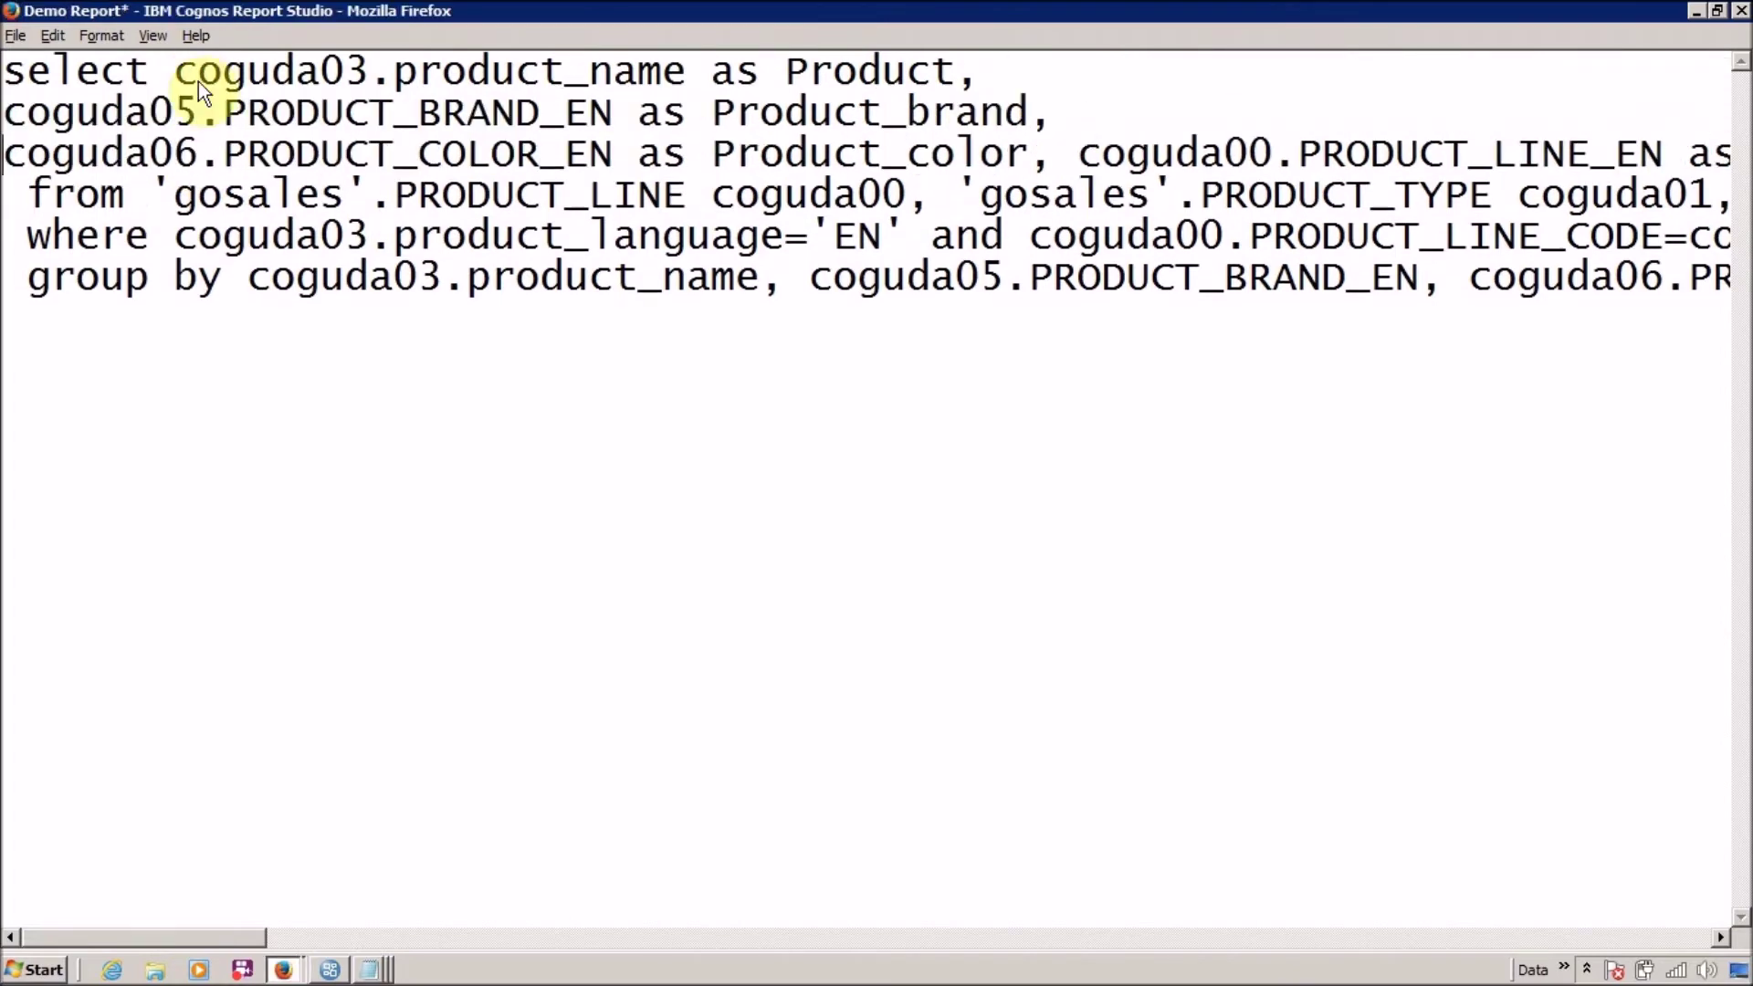
left_click(818, 292)
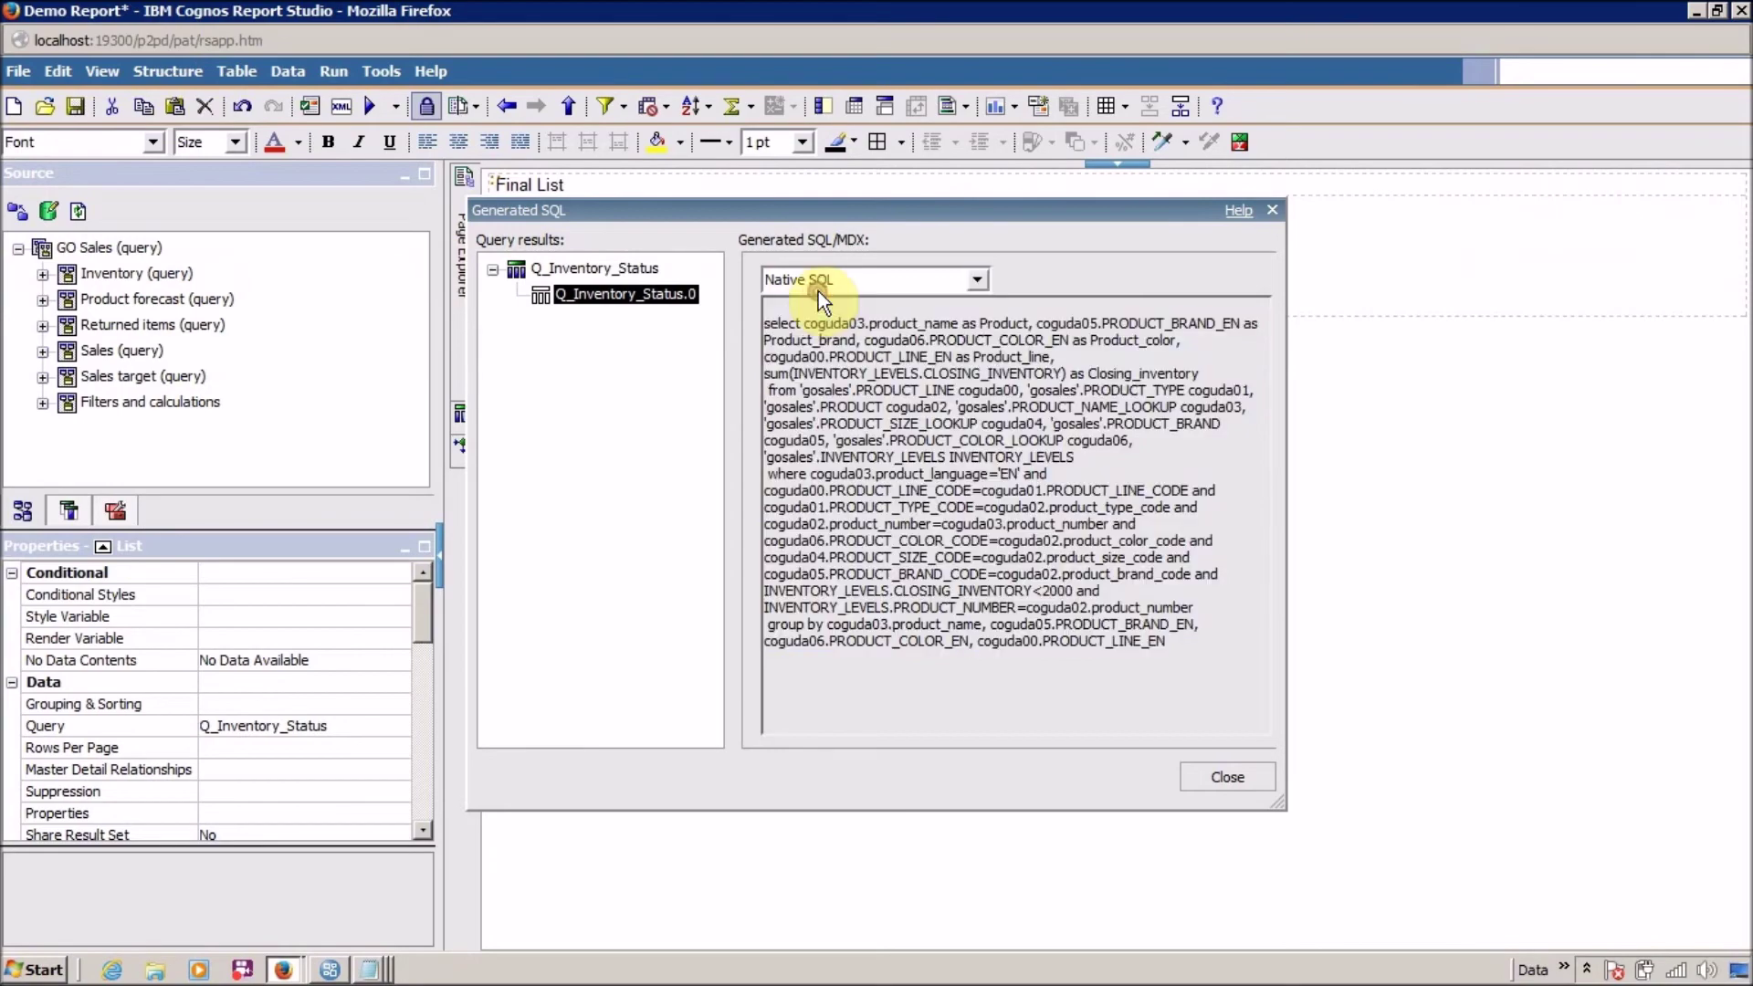
left_click(822, 316)
left_click(892, 516)
key("ctrl+a")
key("ctrl+c")
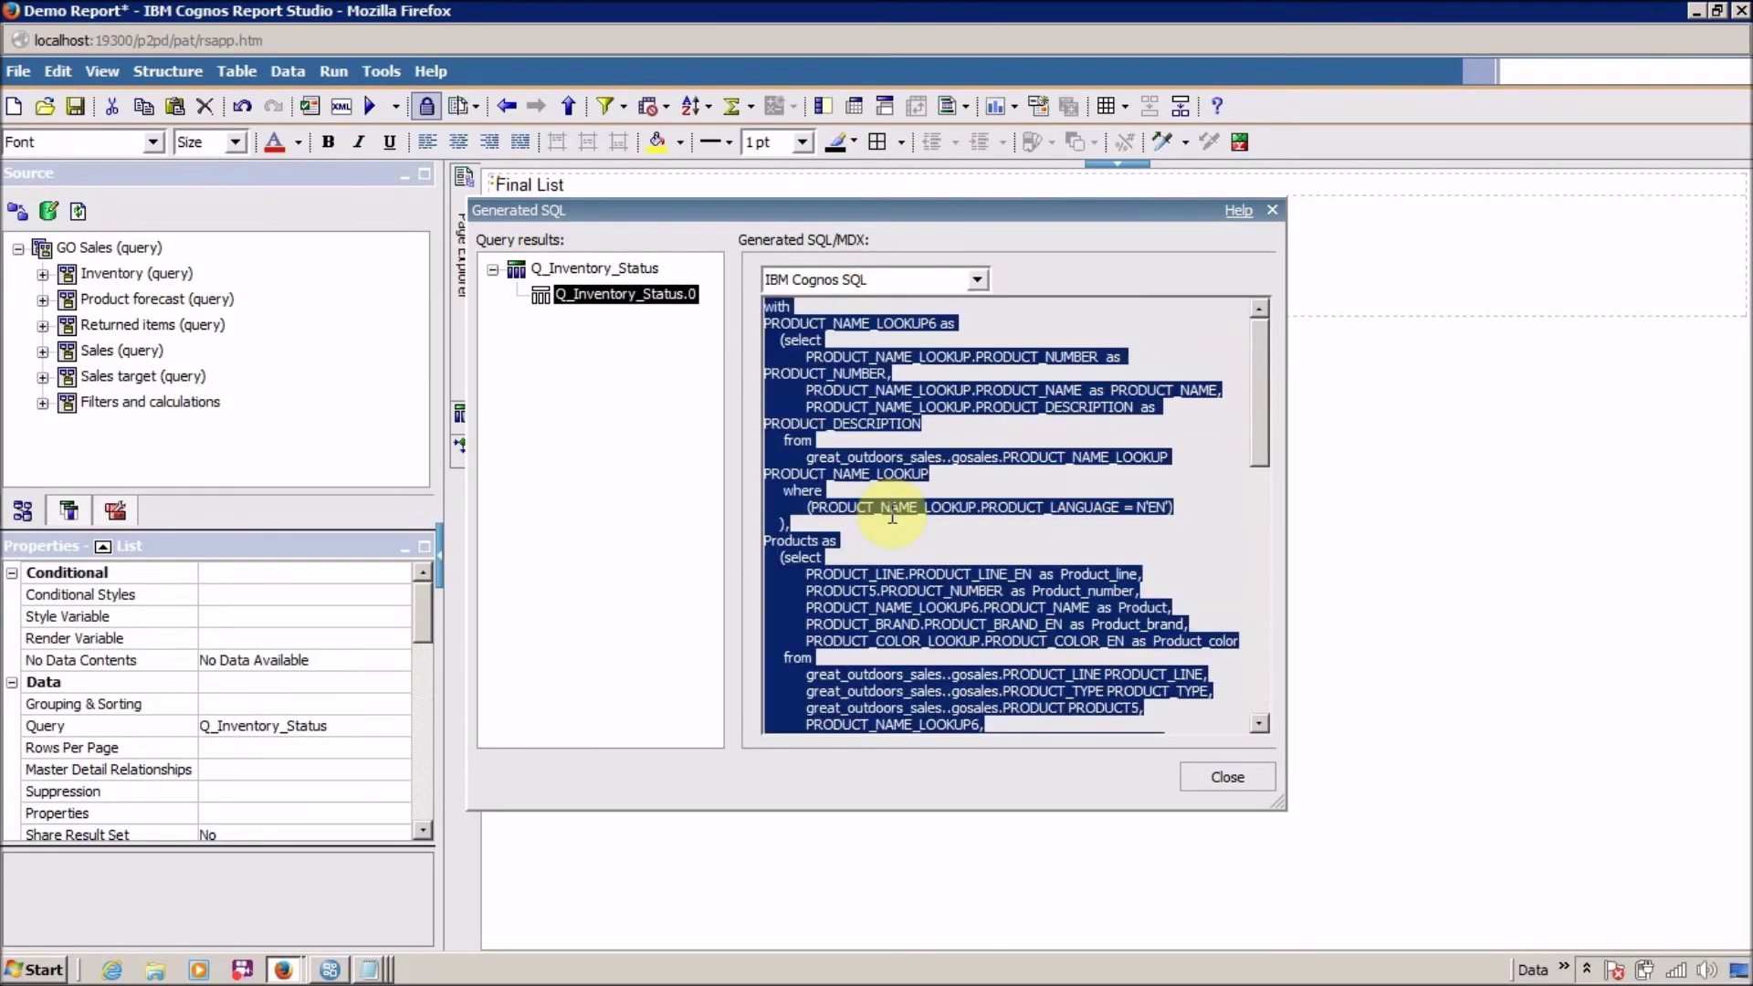
Replace Notepad's native SQL with the IBM Cognos SQL and scroll through it.
key("alt+Tab")
key("ctrl+a")
key("ctrl+v")
scroll(702, 504, "up", 10)
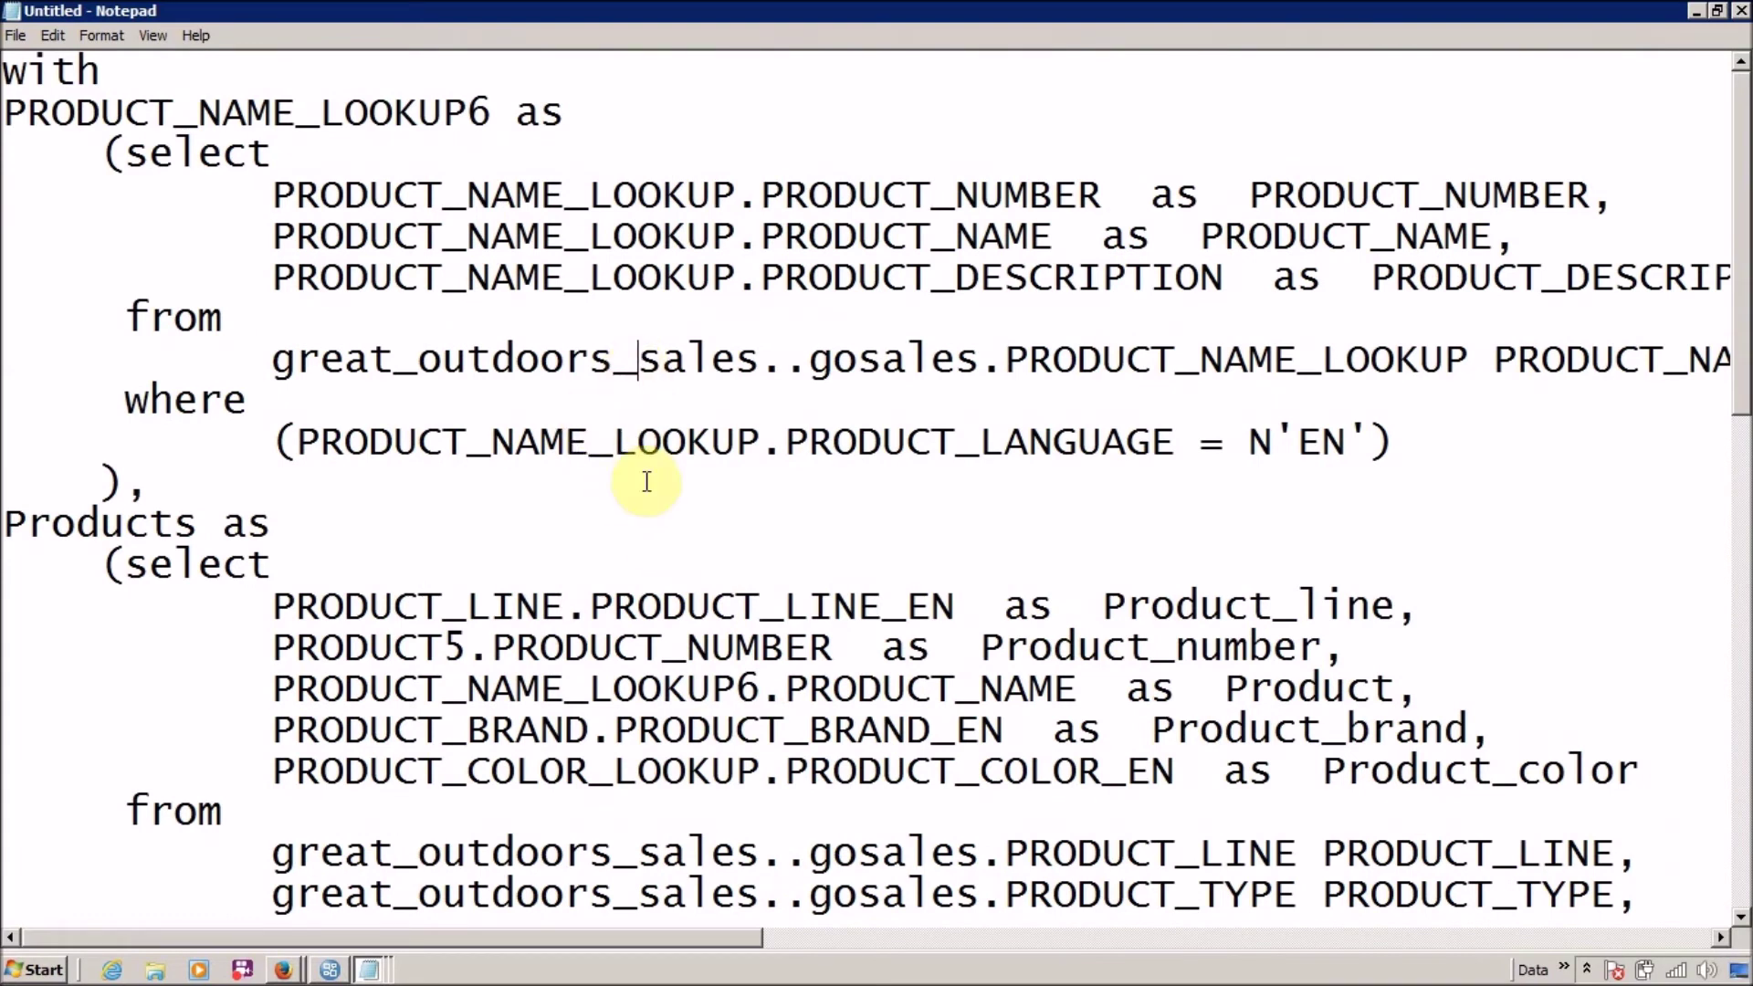
left_click_drag(500, 945, 660, 945)
left_click_drag(371, 946, 208, 945)
scroll(274, 877, "down", 5)
scroll(282, 755, "up", 4)
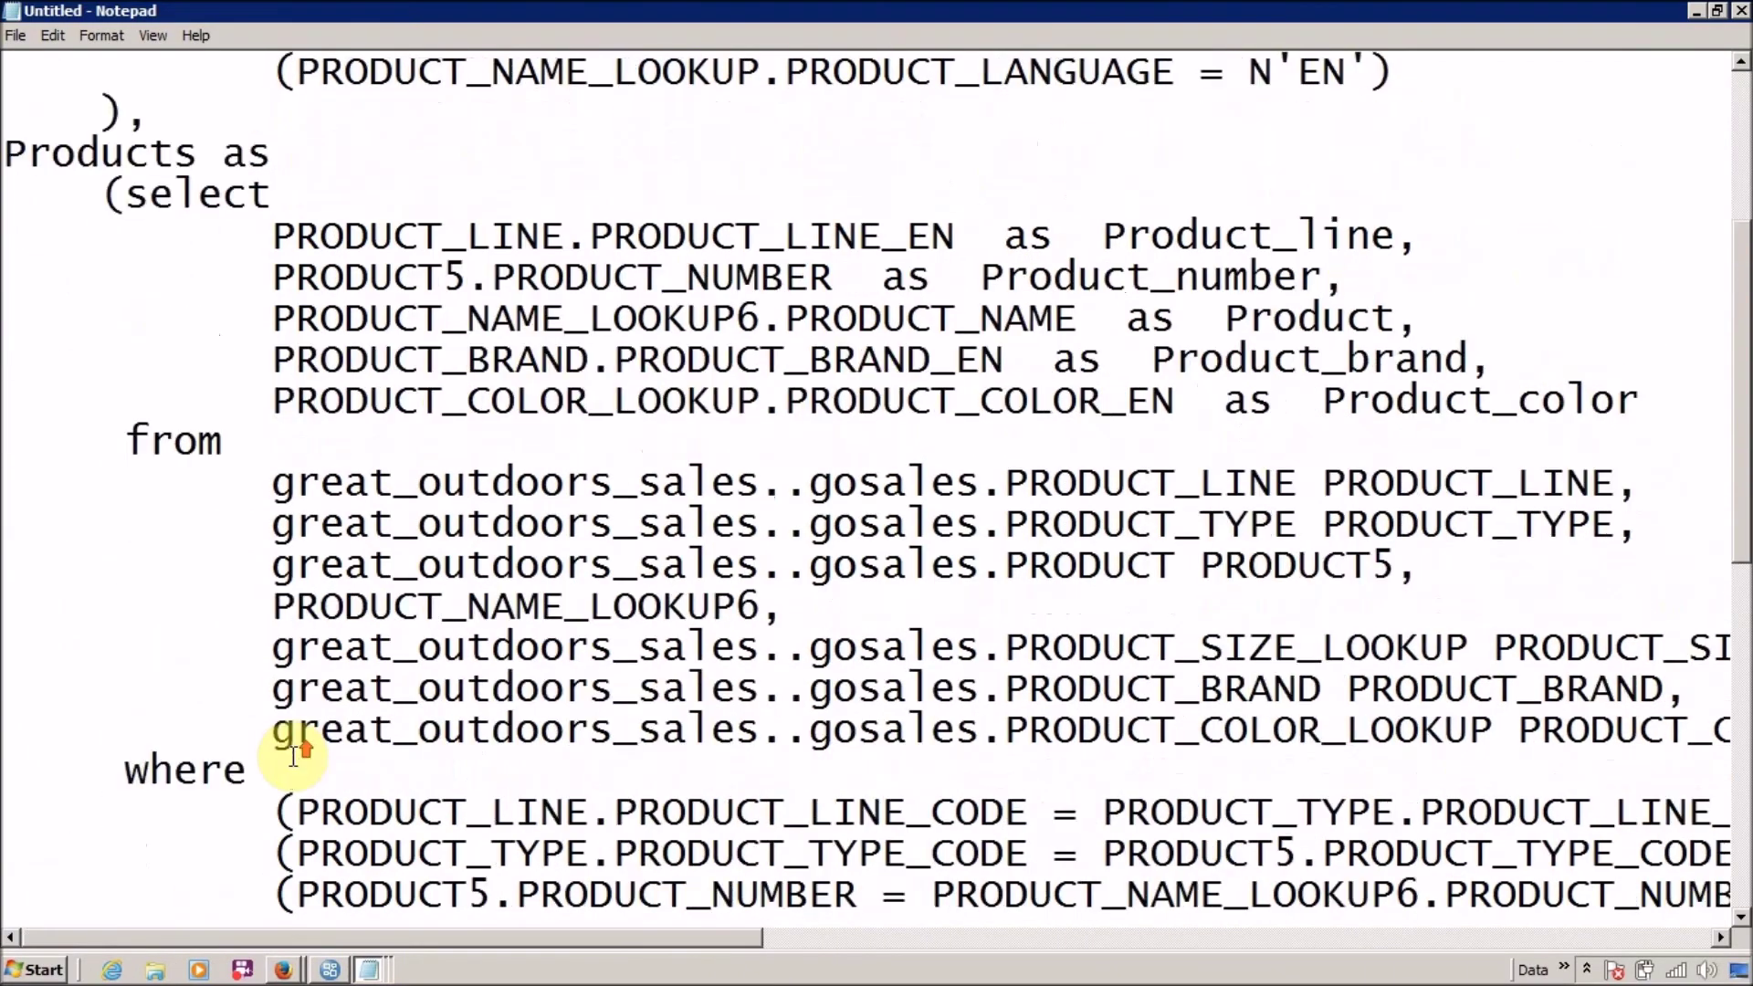
key("alt+Tab")
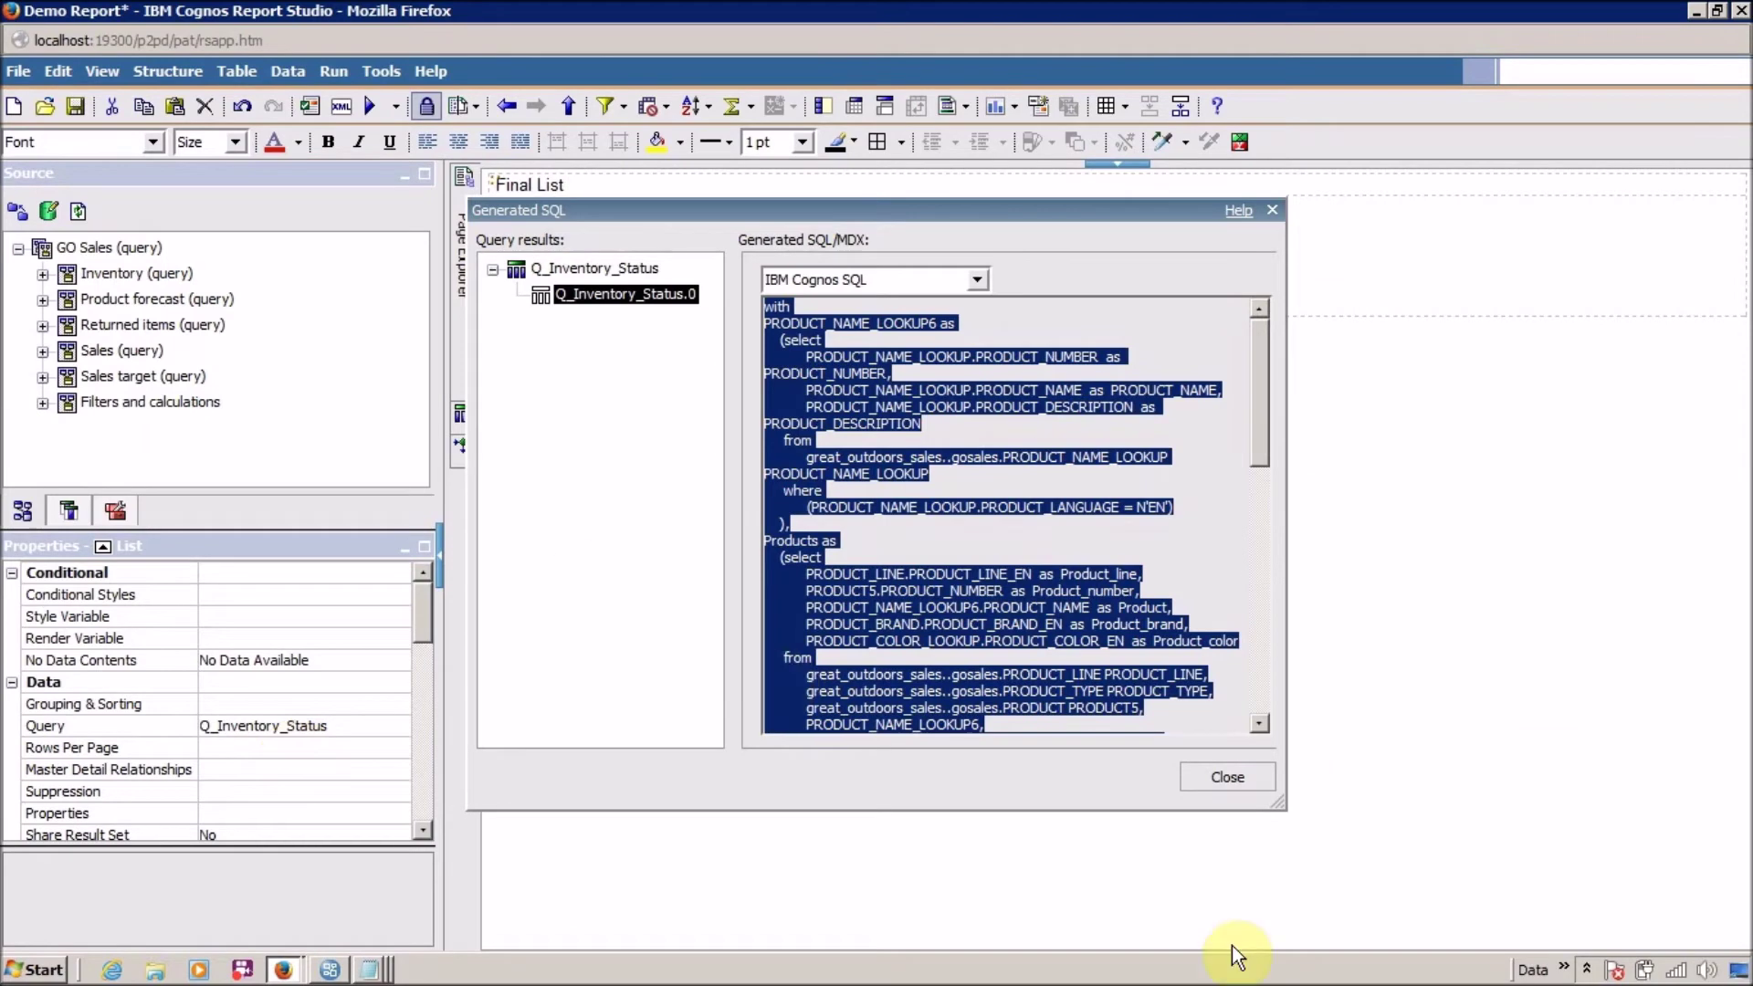
Delete the Closing inventory < 2000 detail filter from Q_Inventory_Status and return to Page1.
left_click(1227, 776)
mouse_move(468, 251)
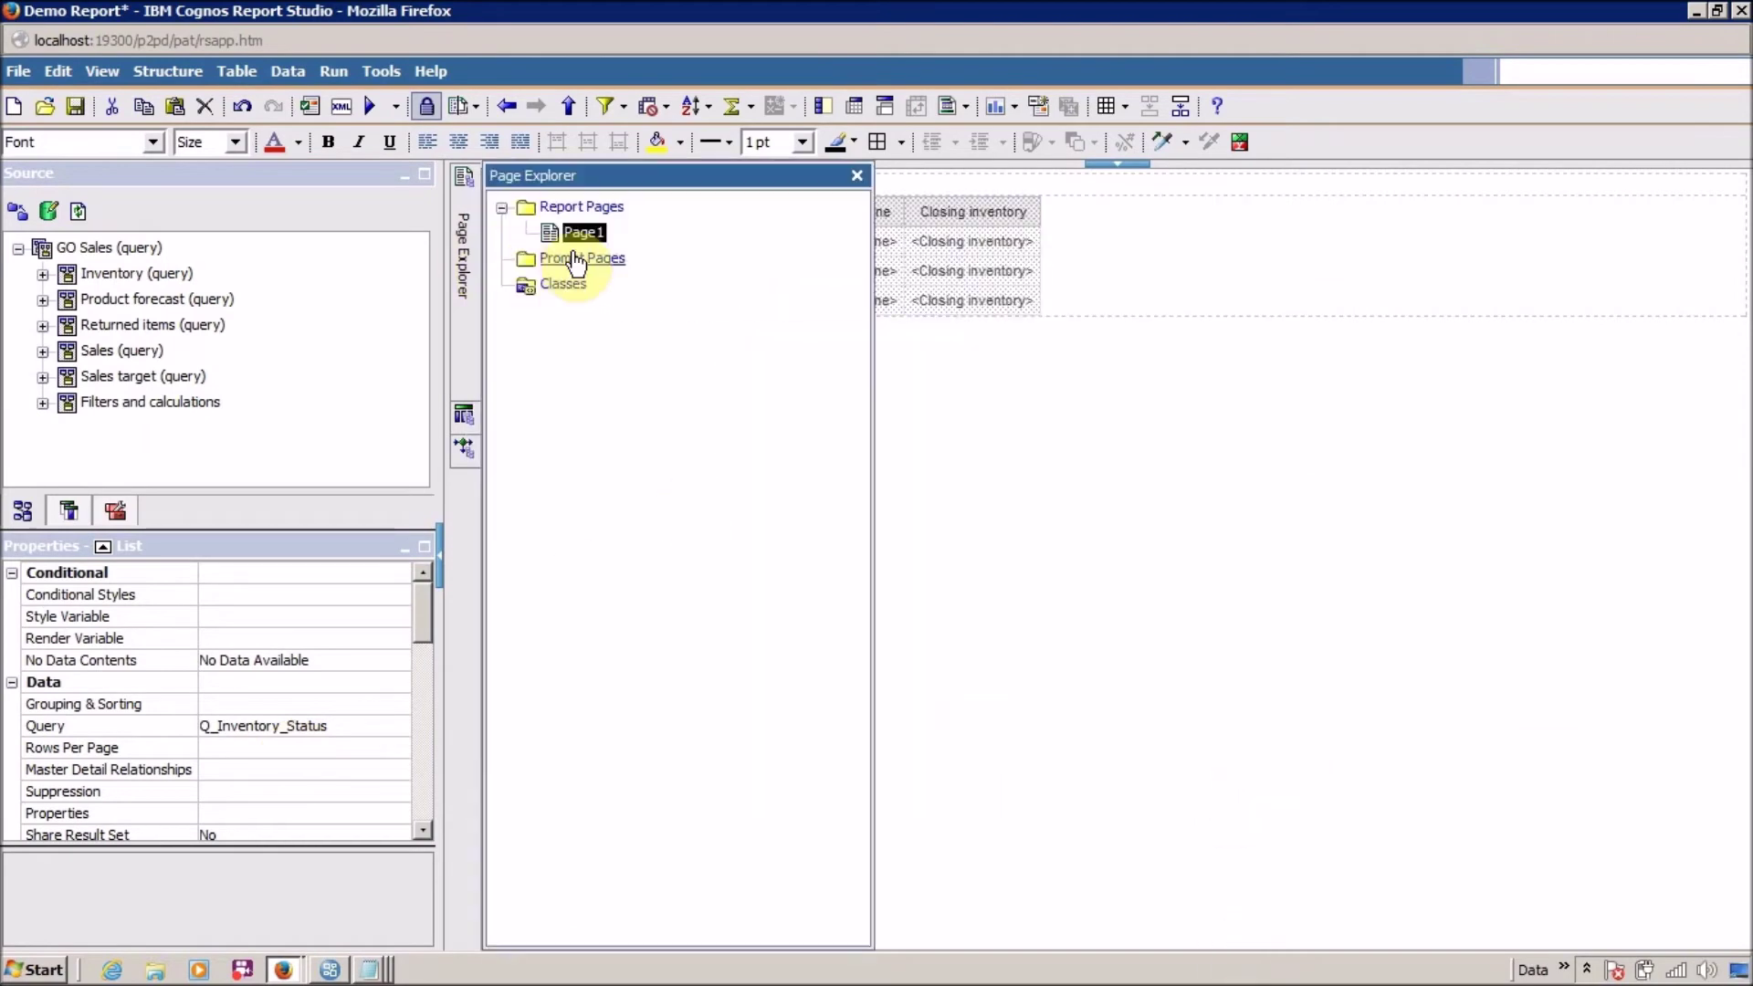
right_click(919, 264)
left_click(969, 309)
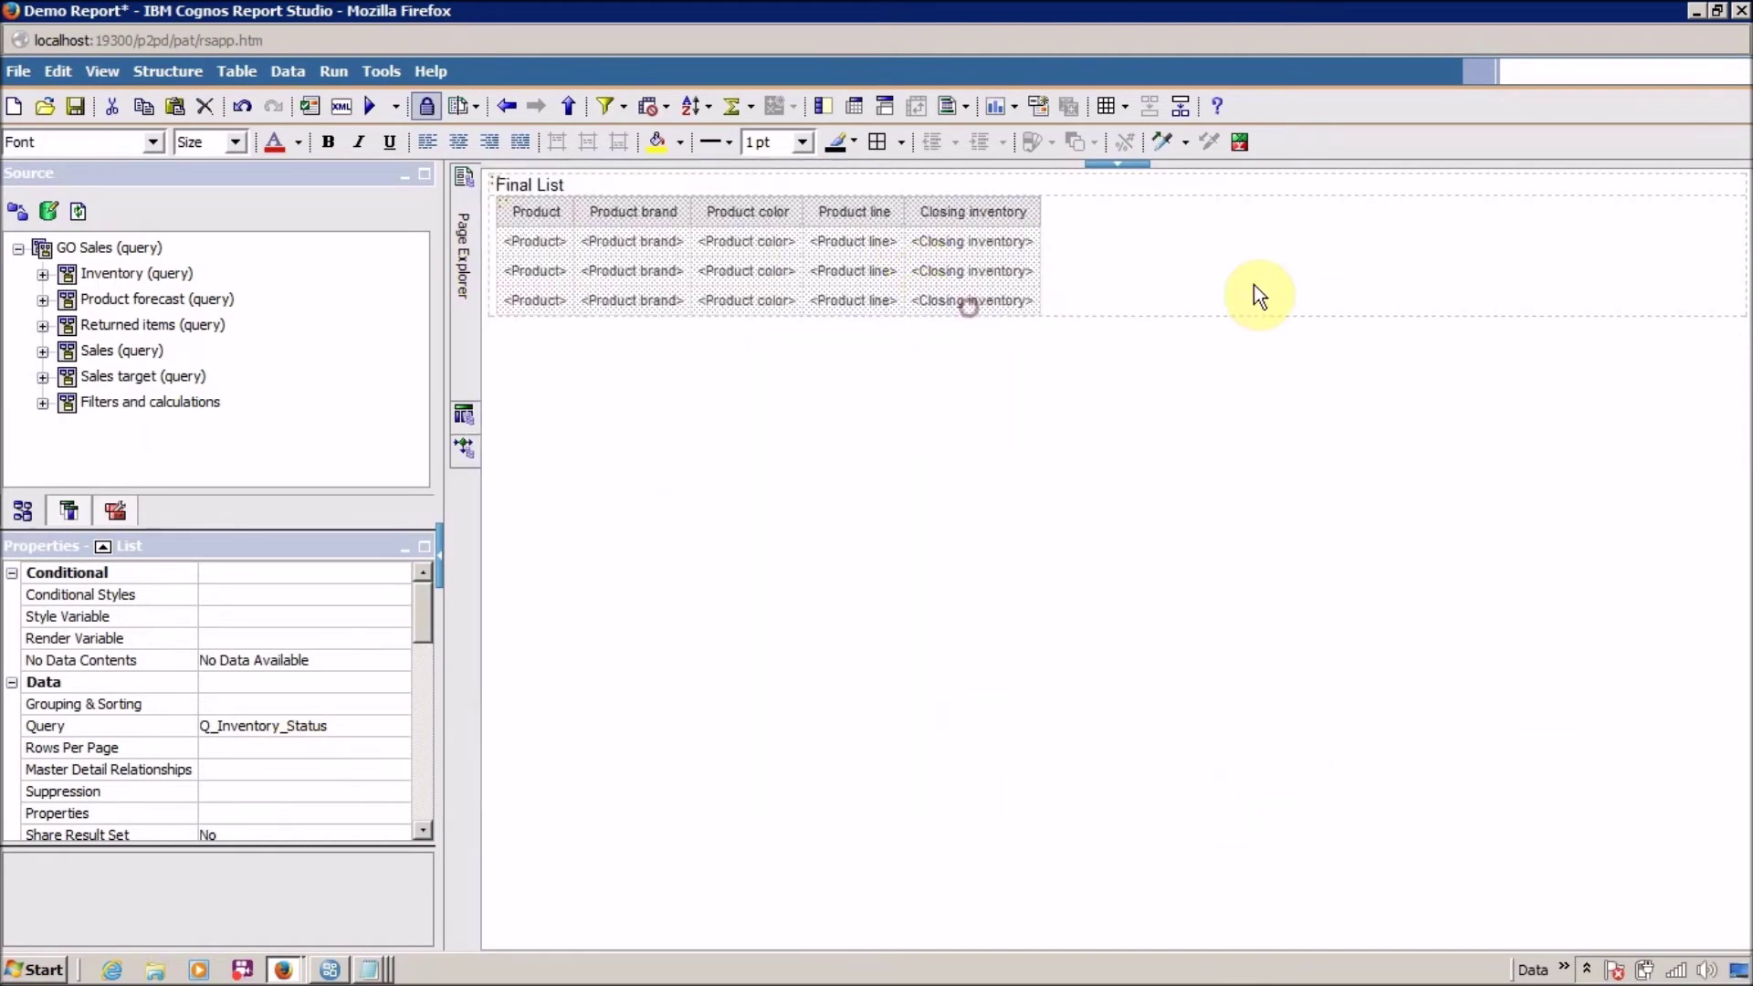
left_click(1257, 221)
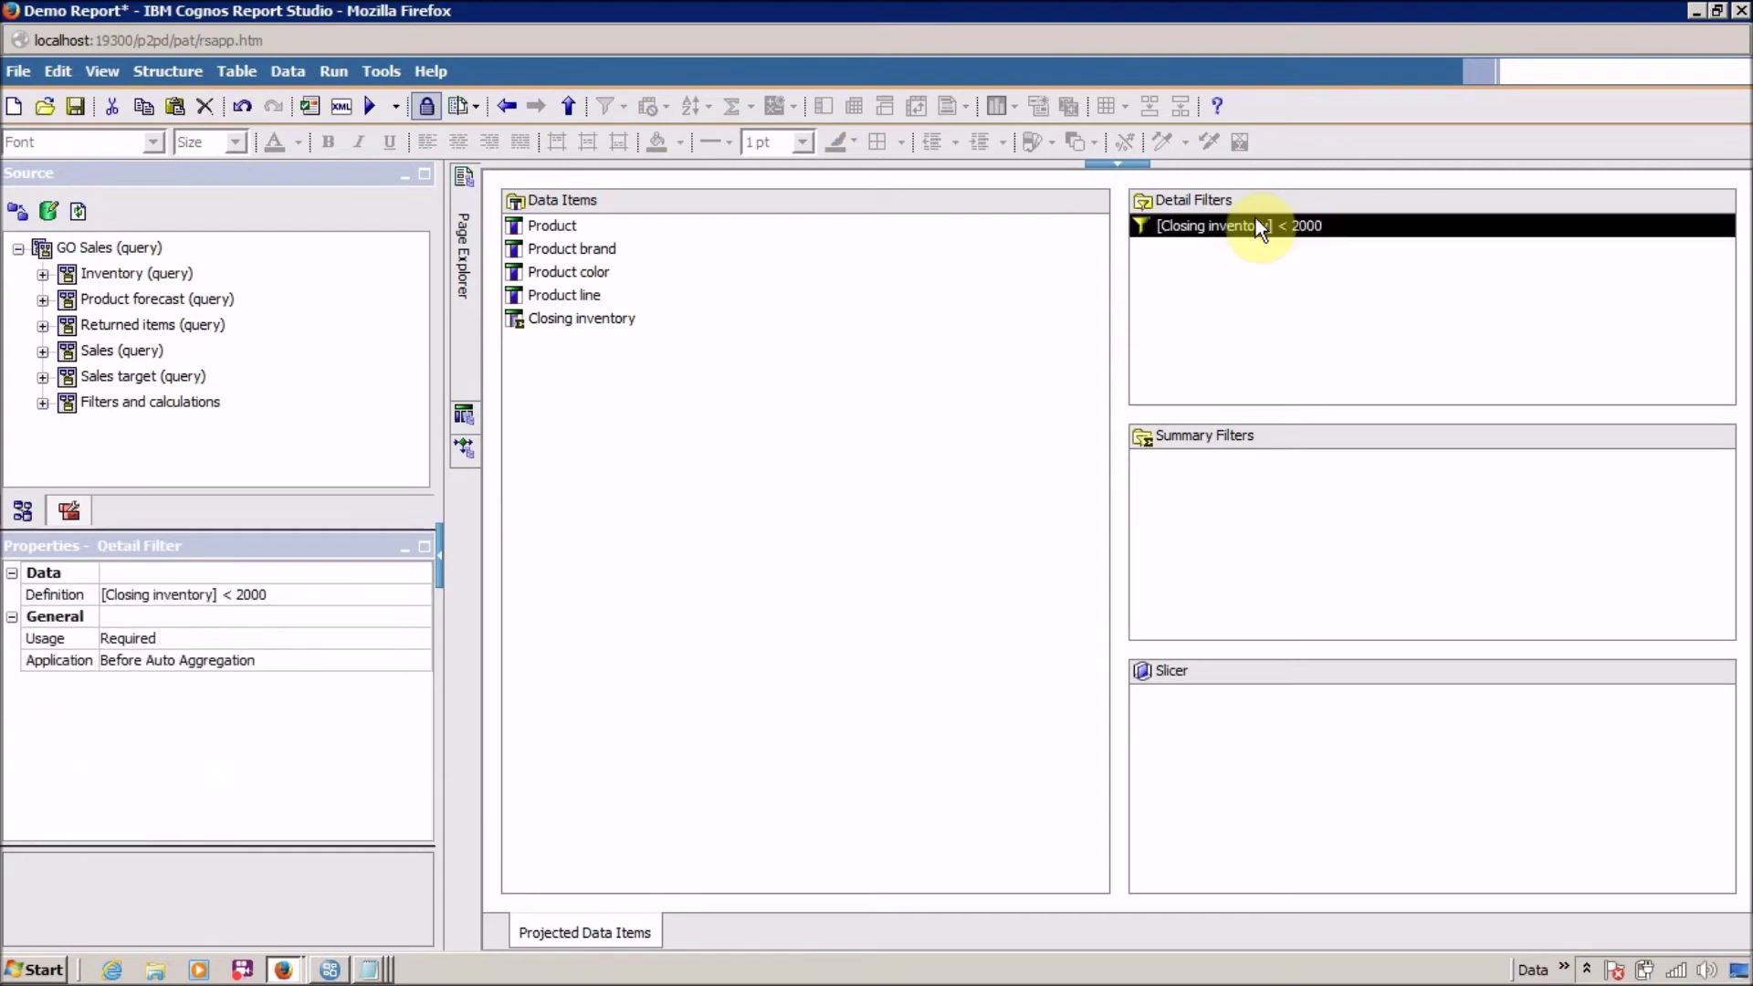
key("Delete")
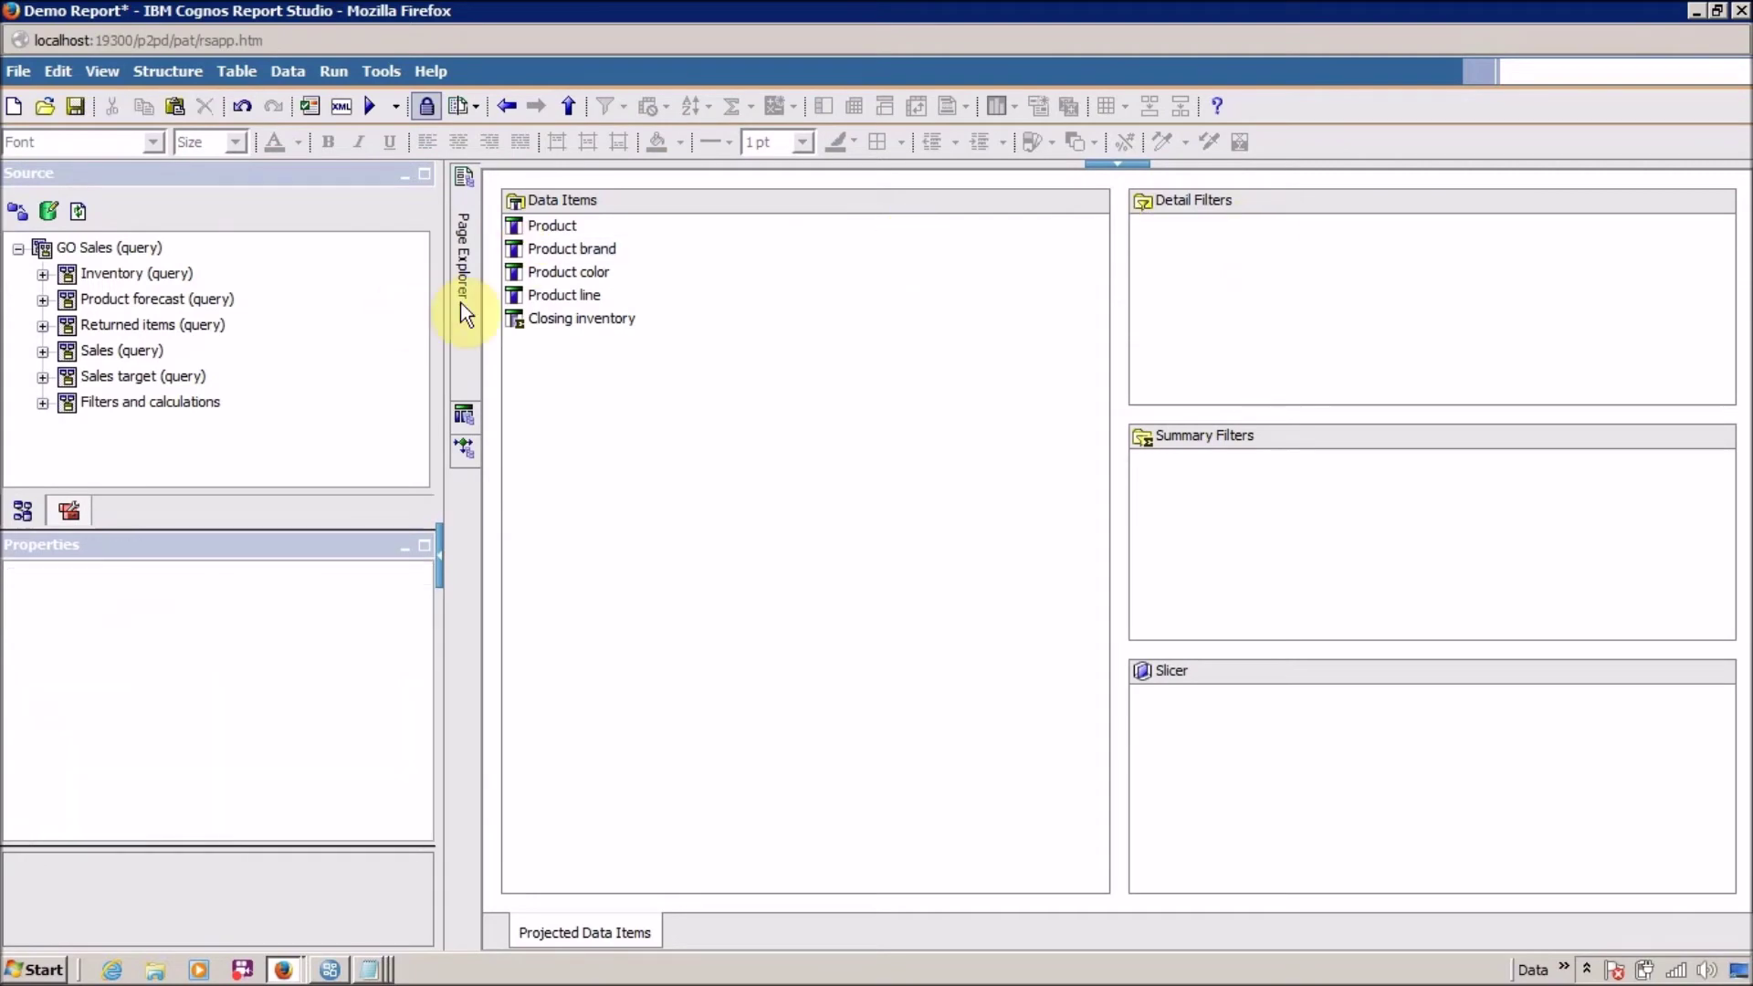
mouse_move(460, 303)
left_click(562, 231)
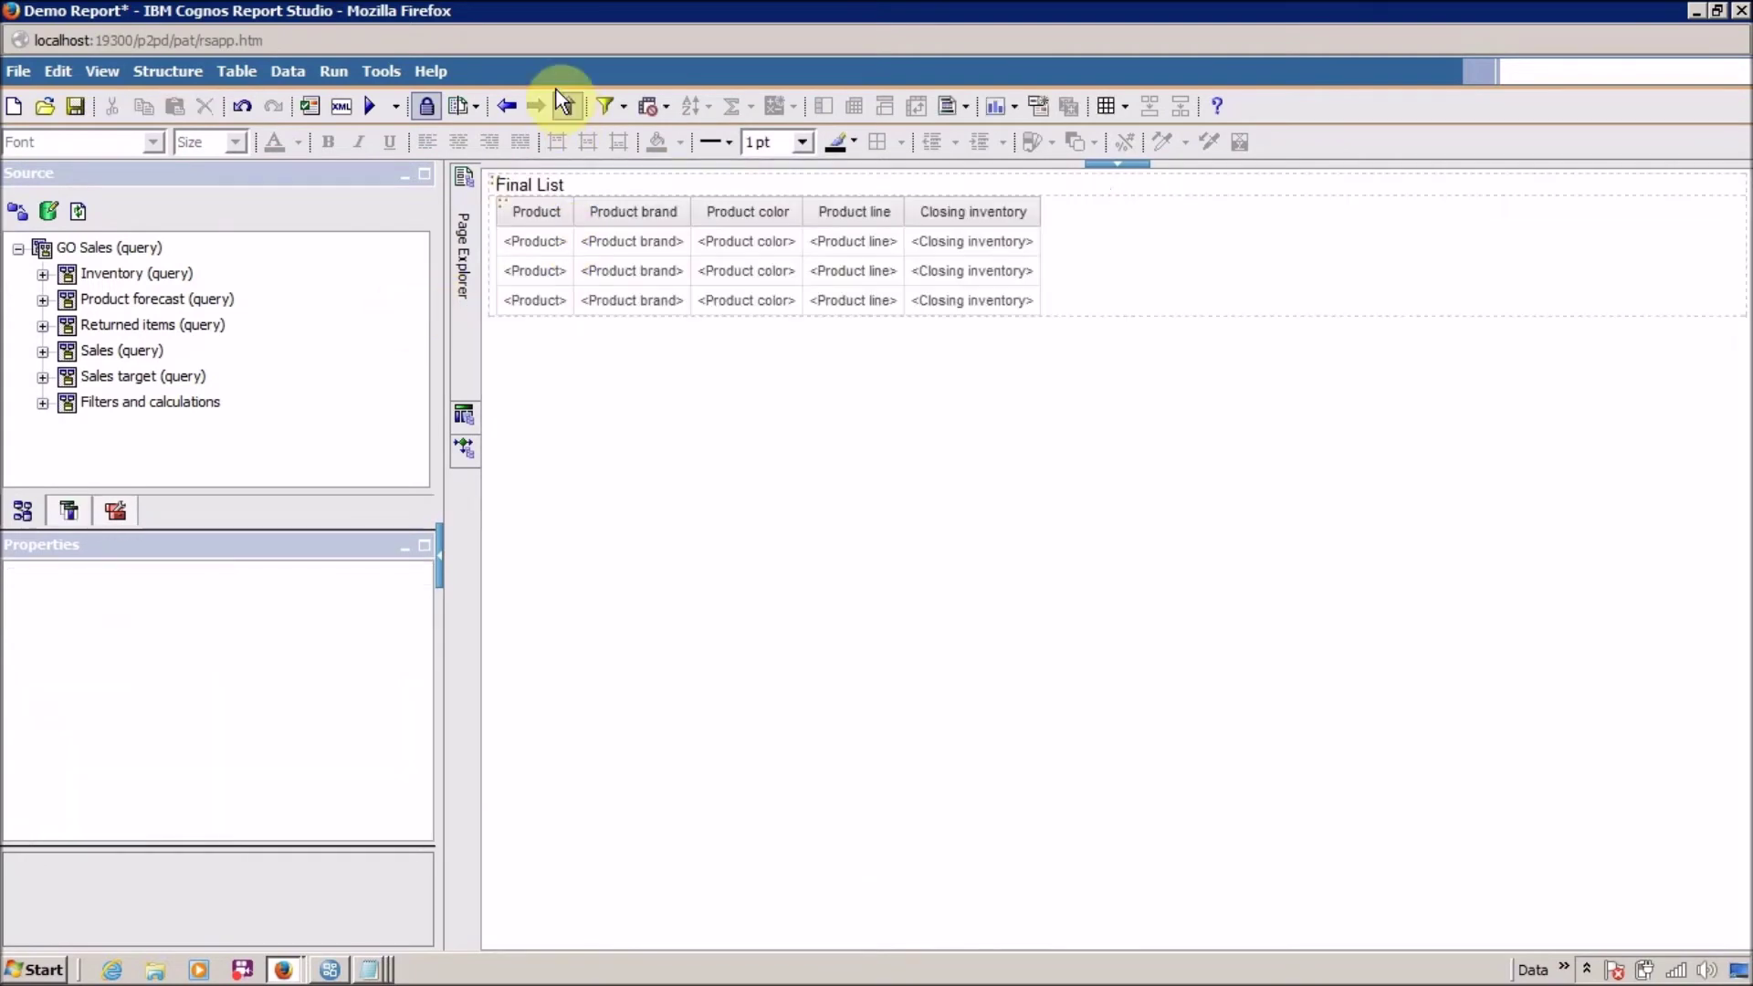
Add a Closing inventory < 1000 filter to the query's filters.
left_click(645, 108)
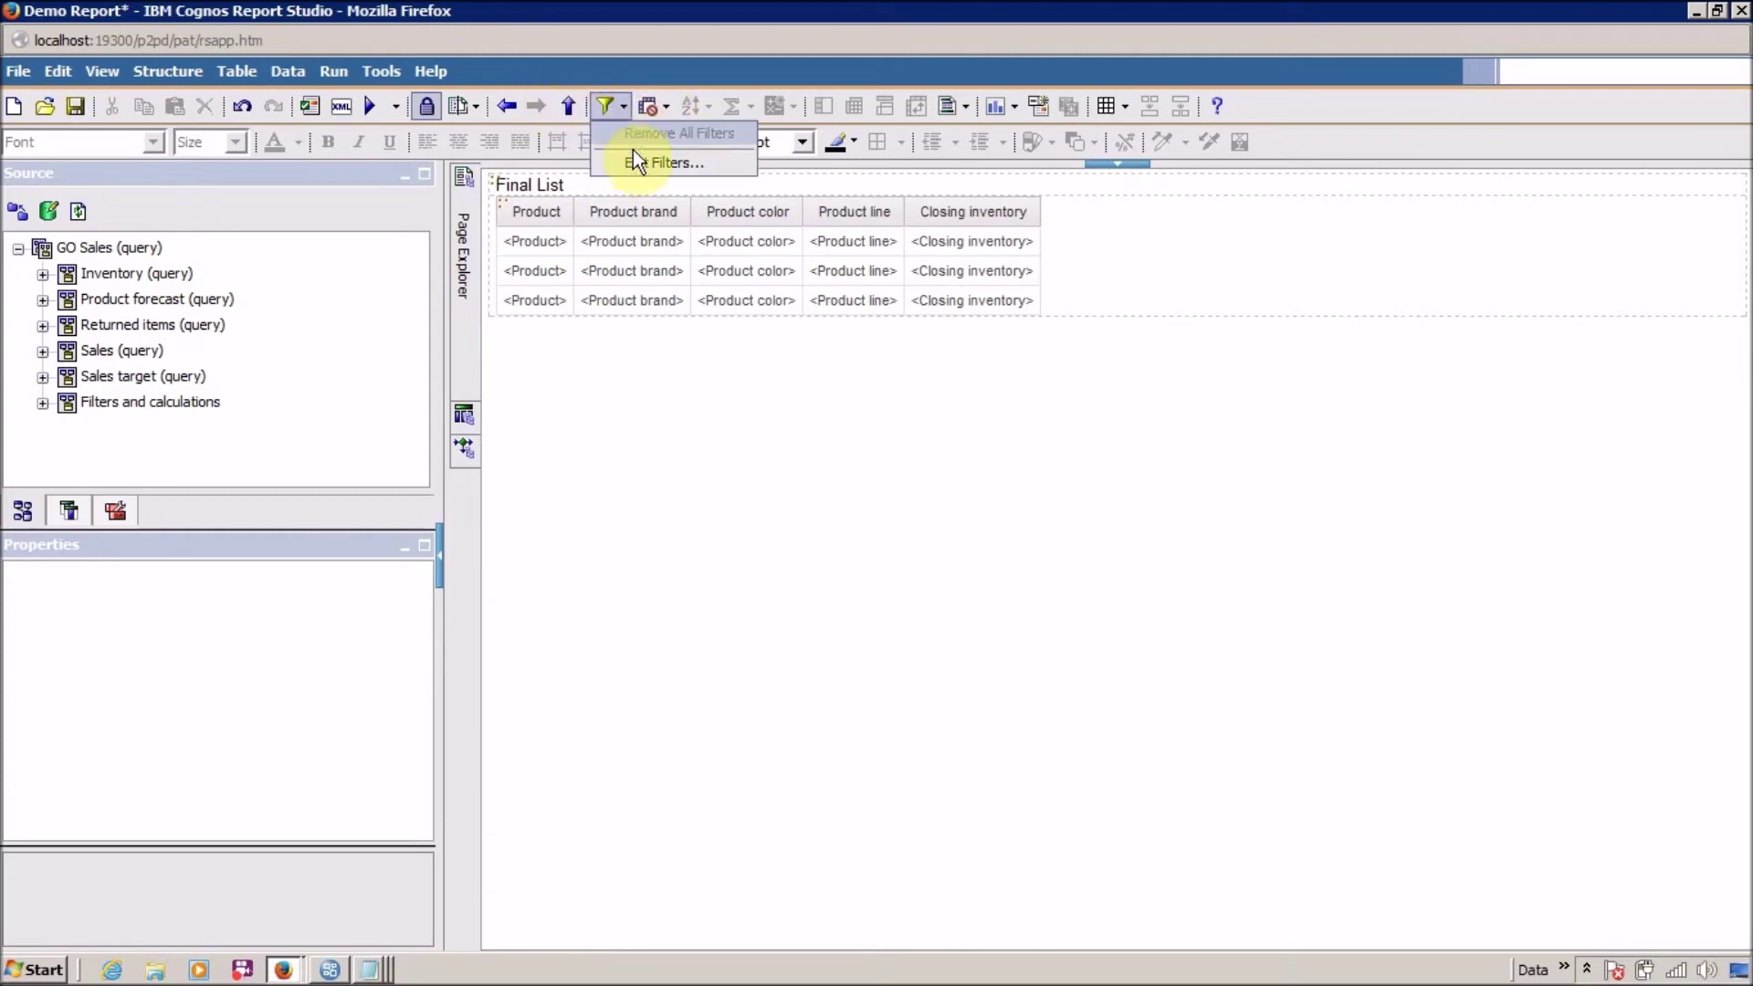
left_click(637, 157)
left_click(541, 617)
left_click(863, 484)
left_click(836, 595)
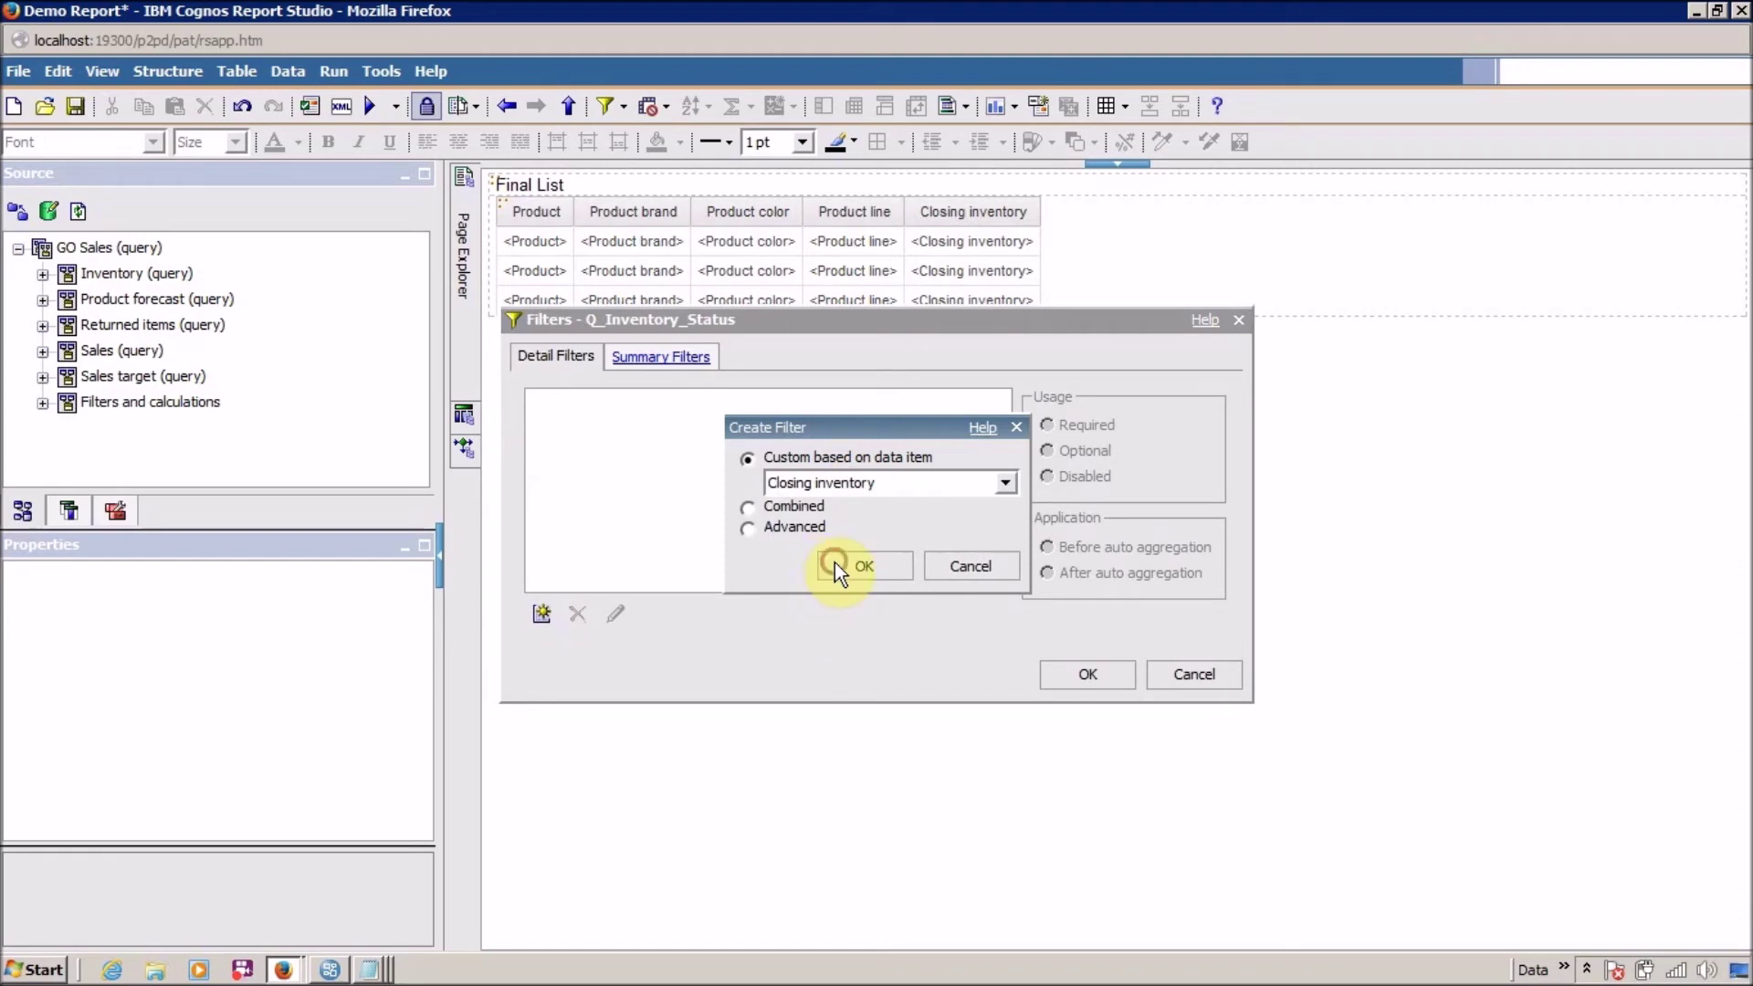
left_click(835, 564)
left_click(659, 381)
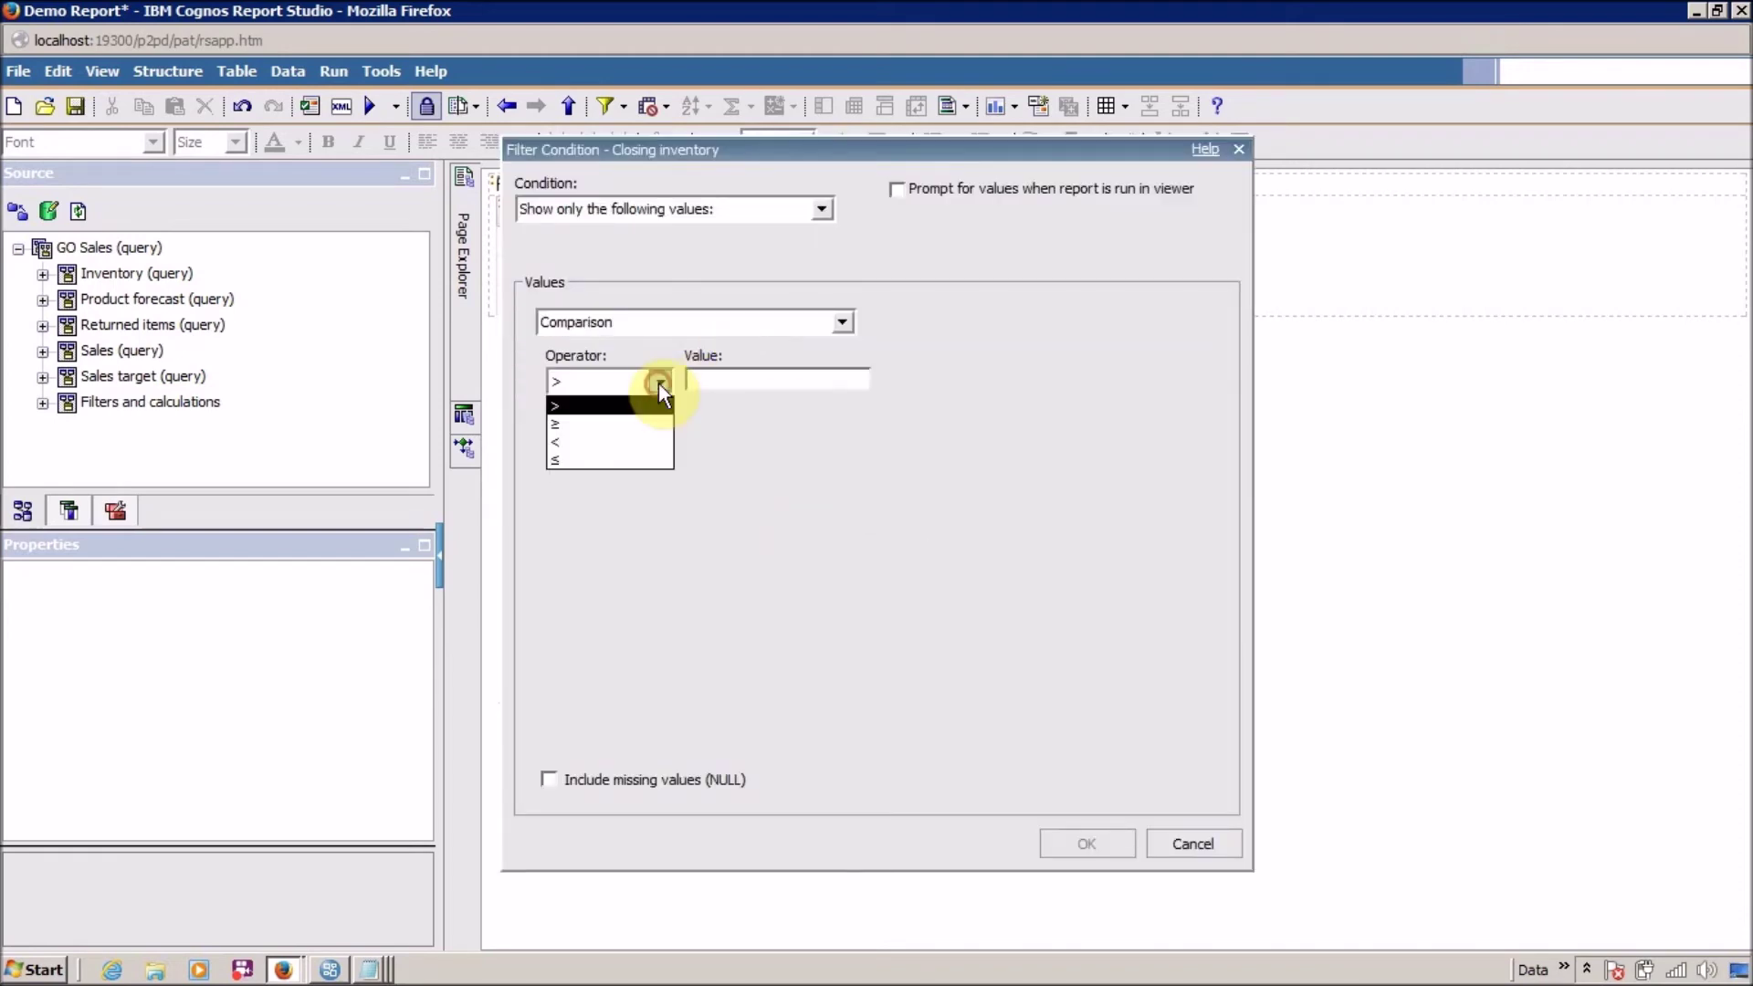
left_click(626, 441)
left_click(770, 365)
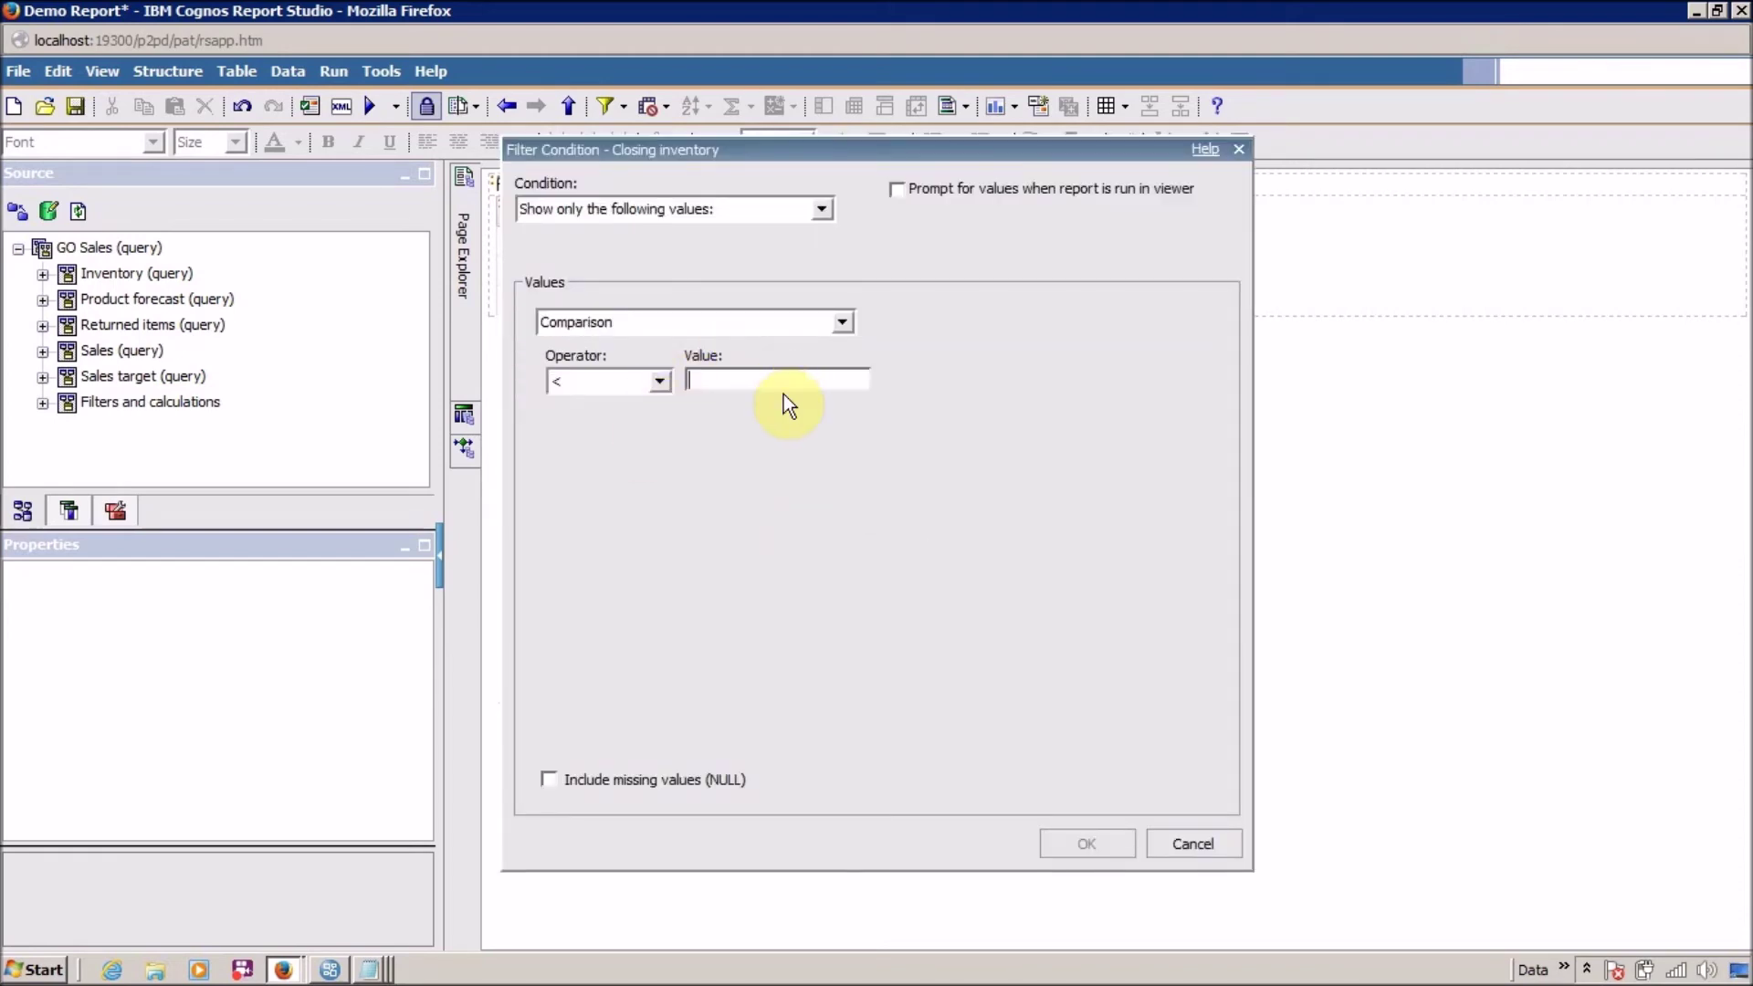
type("1000")
left_click(1069, 850)
left_click(1113, 673)
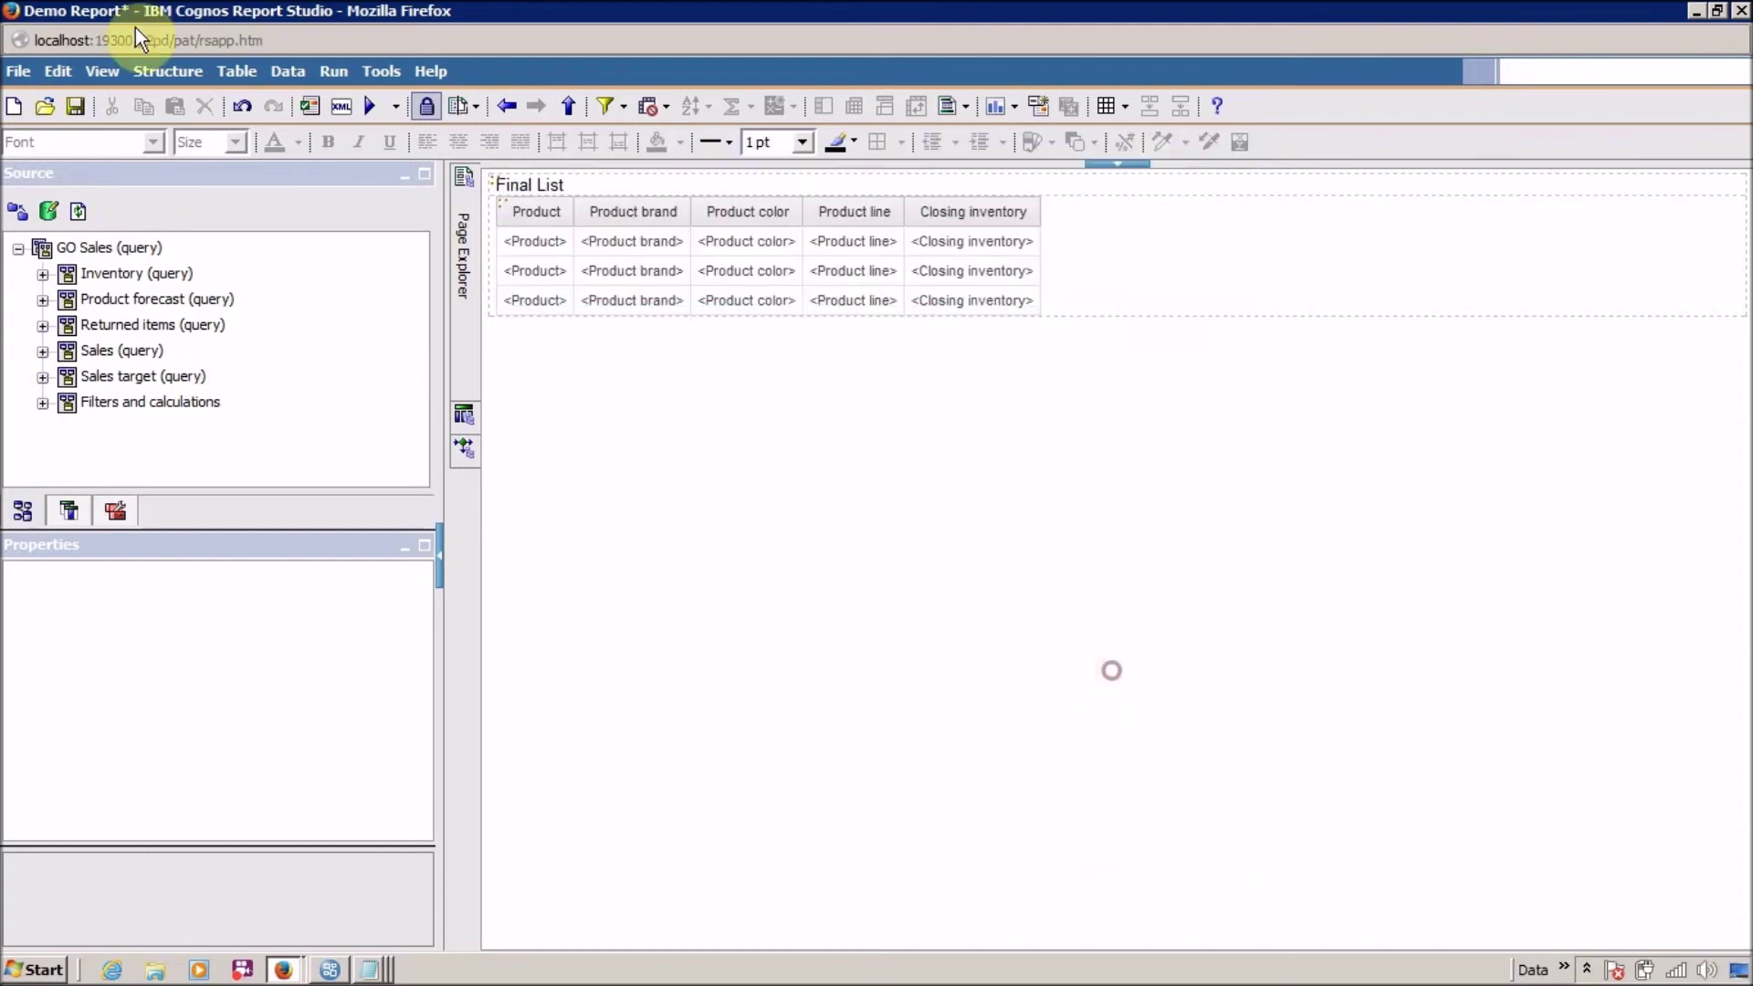
Run the report, which shows only Inferno at 127, and return to Report Studio.
left_click(368, 108)
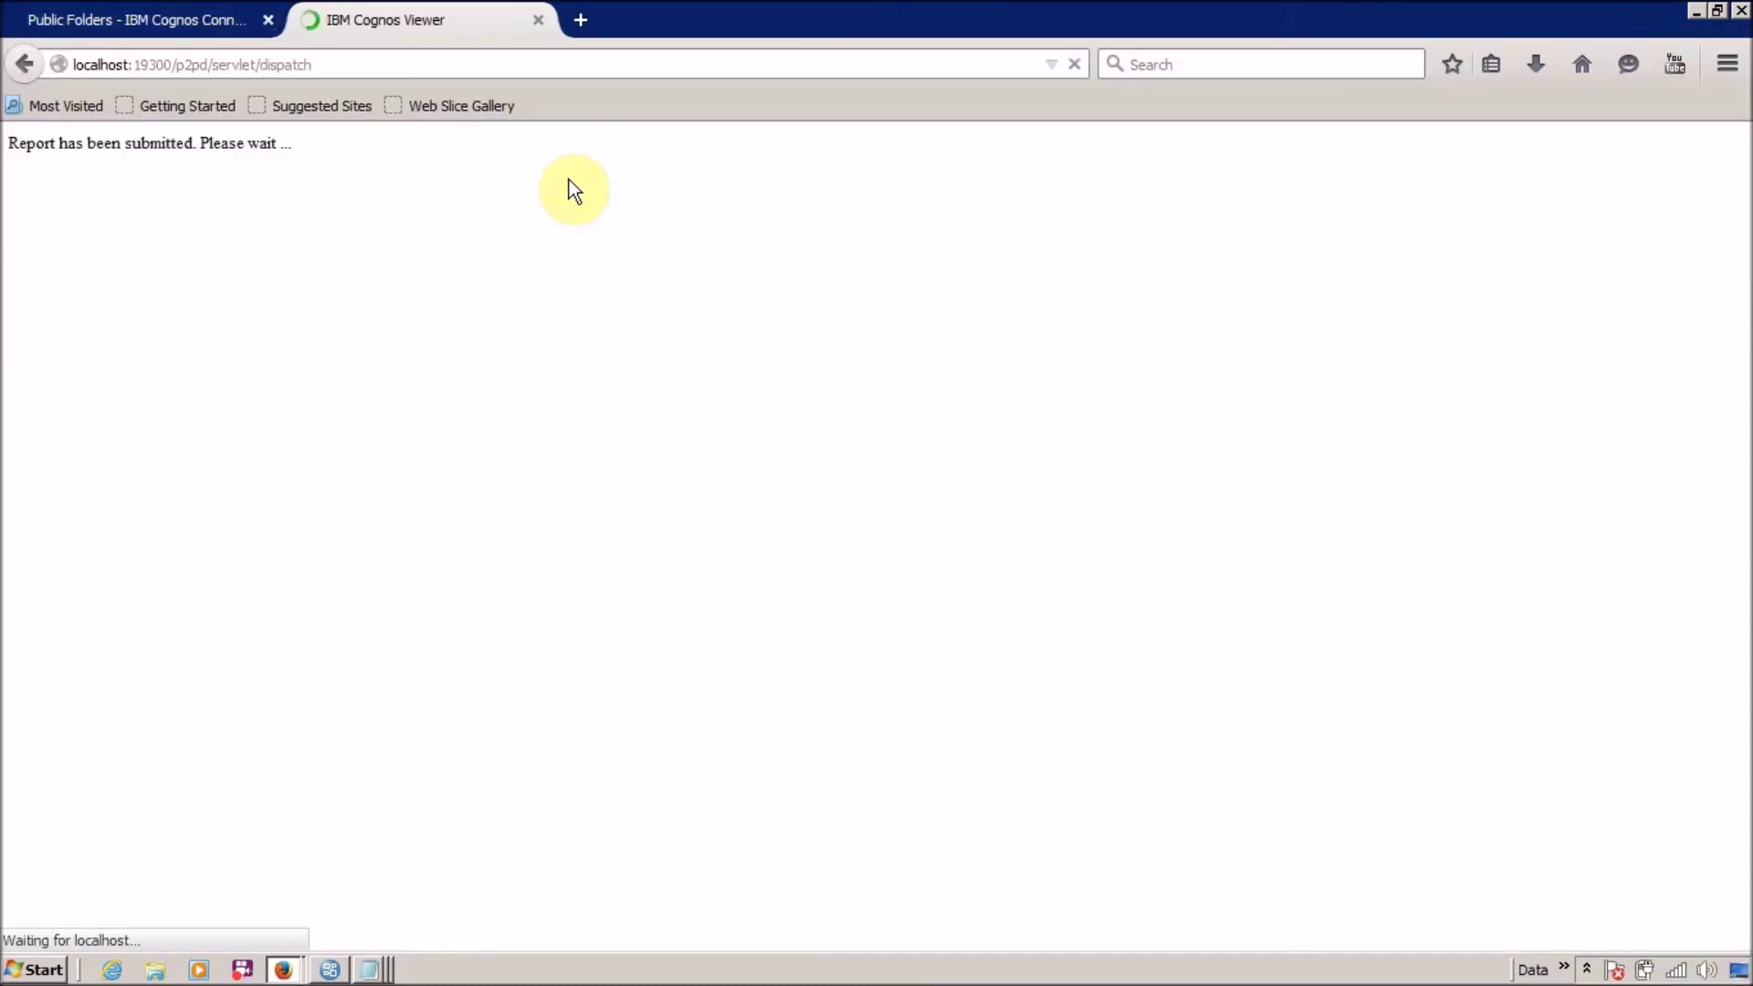
left_click(546, 27)
key("alt+Tab")
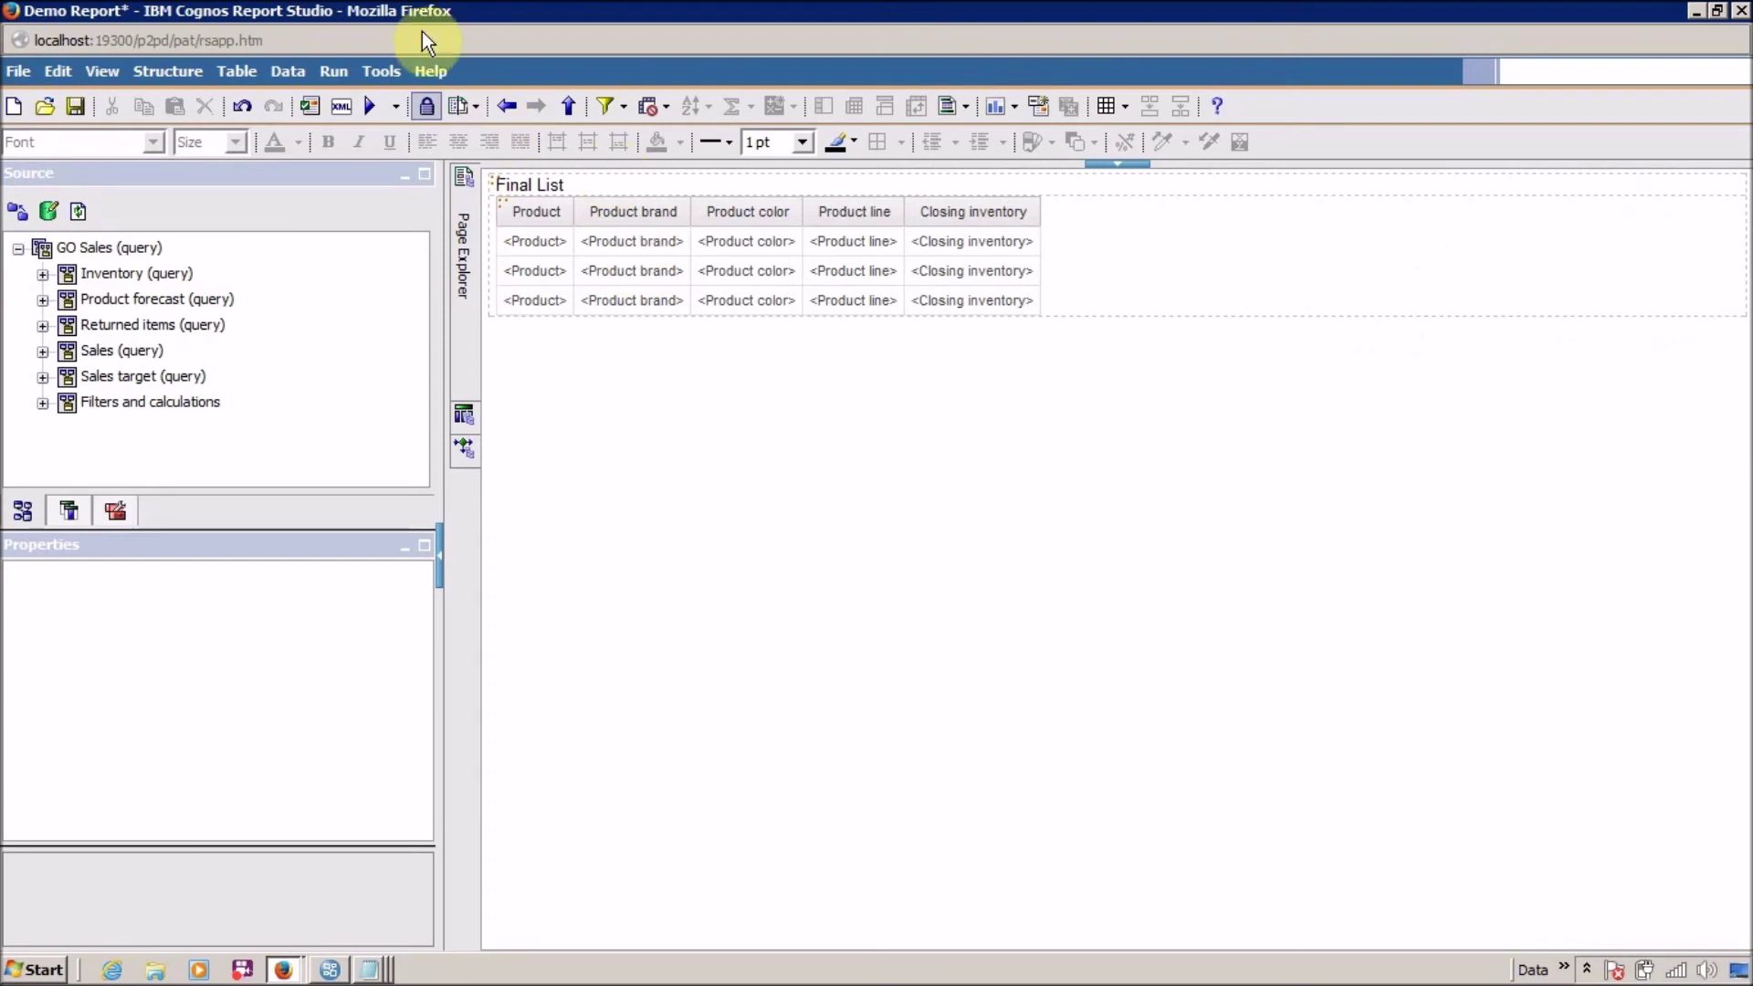
Copy Q_Inventory_Status's IBM Cognos SQL from Show Generated SQL/MDX into a new Notepad.
left_click(380, 71)
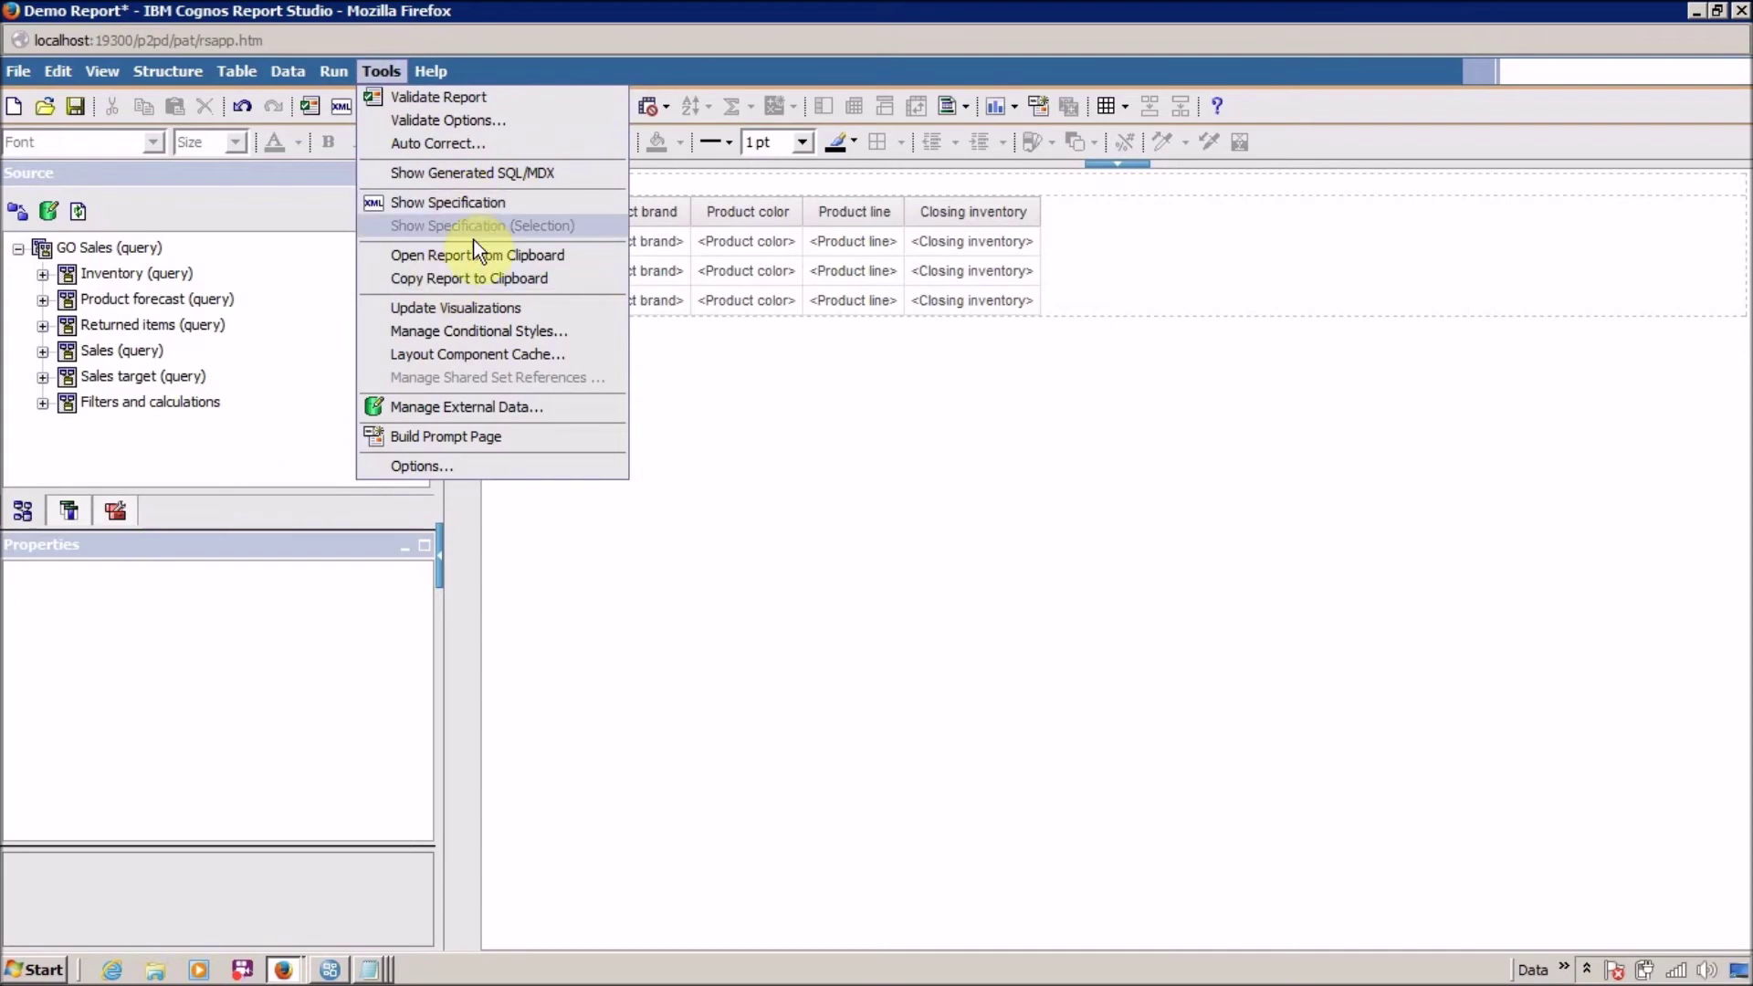
left_click(469, 175)
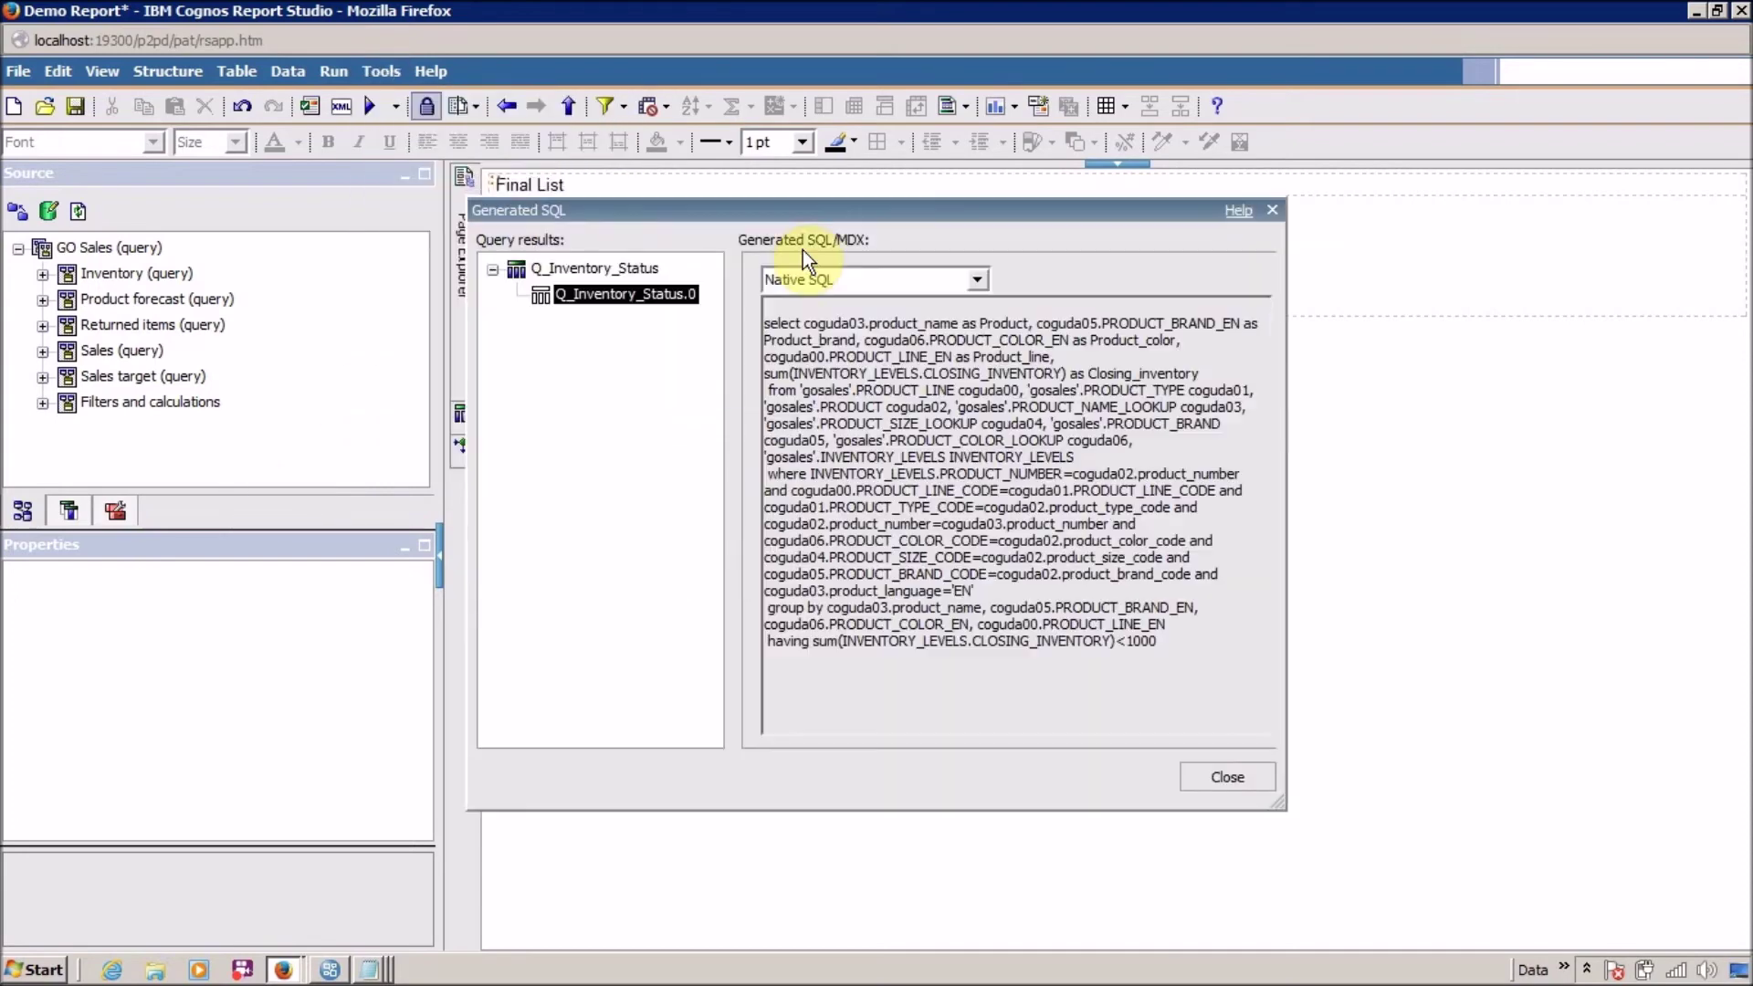
left_click(974, 281)
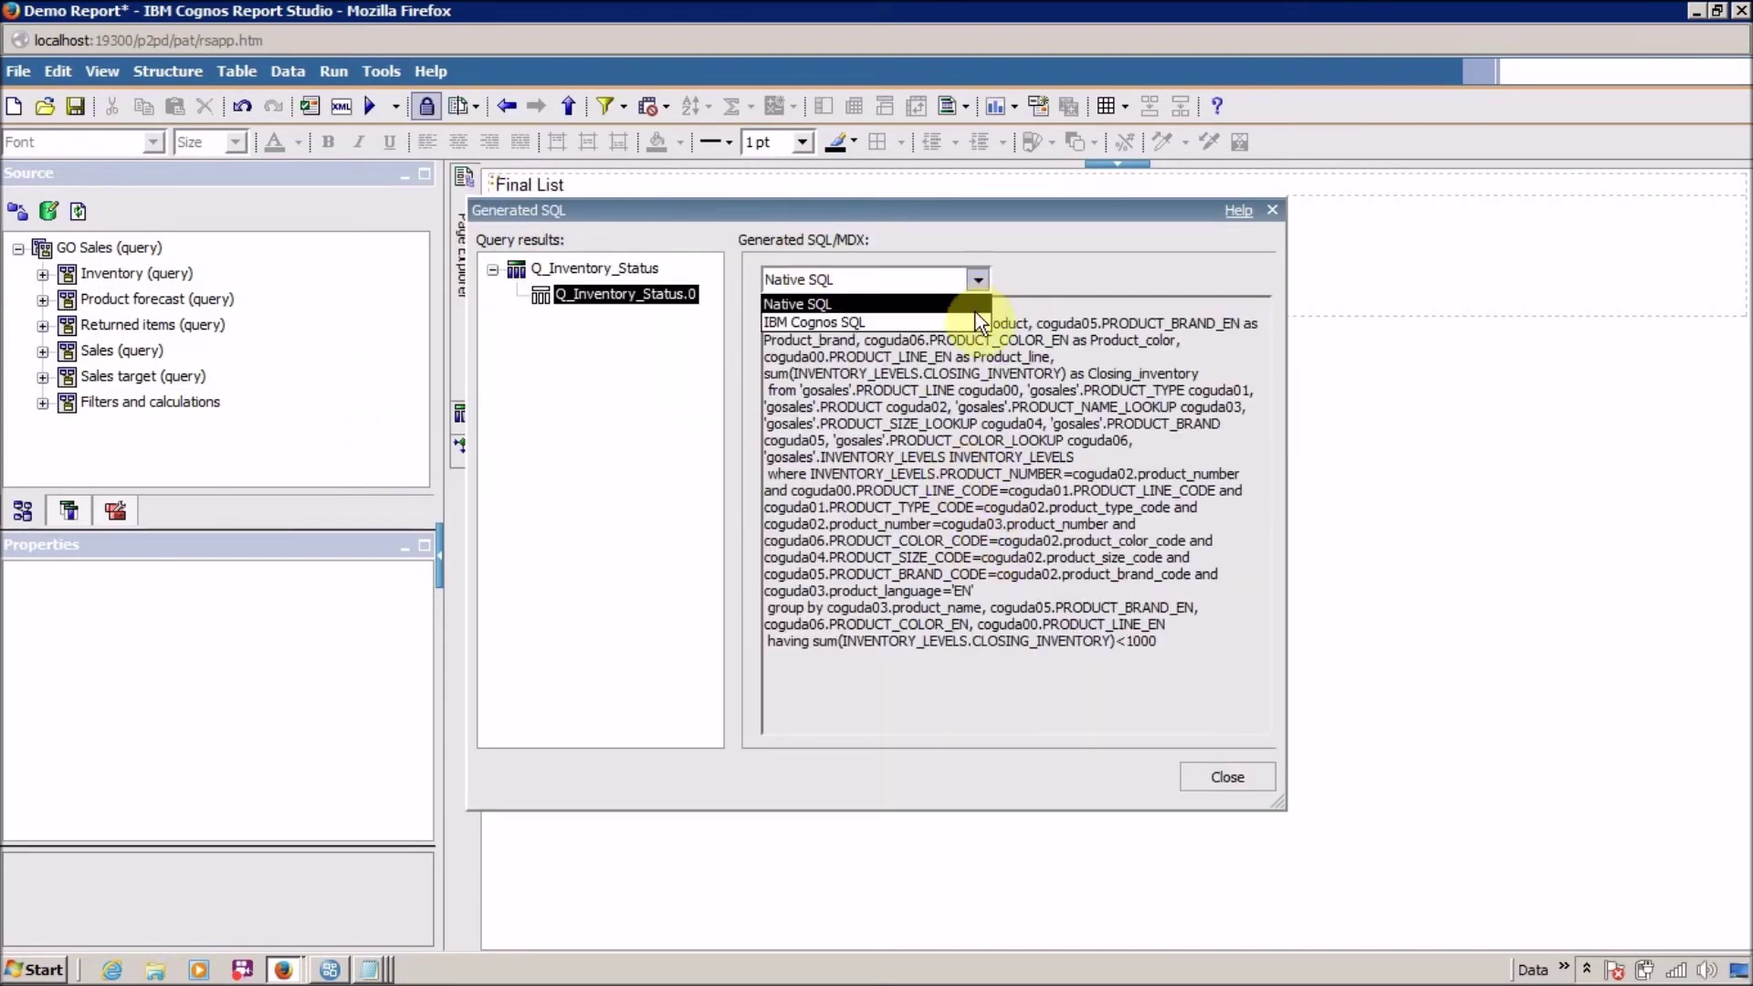
left_click(975, 311)
key("ctrl+a")
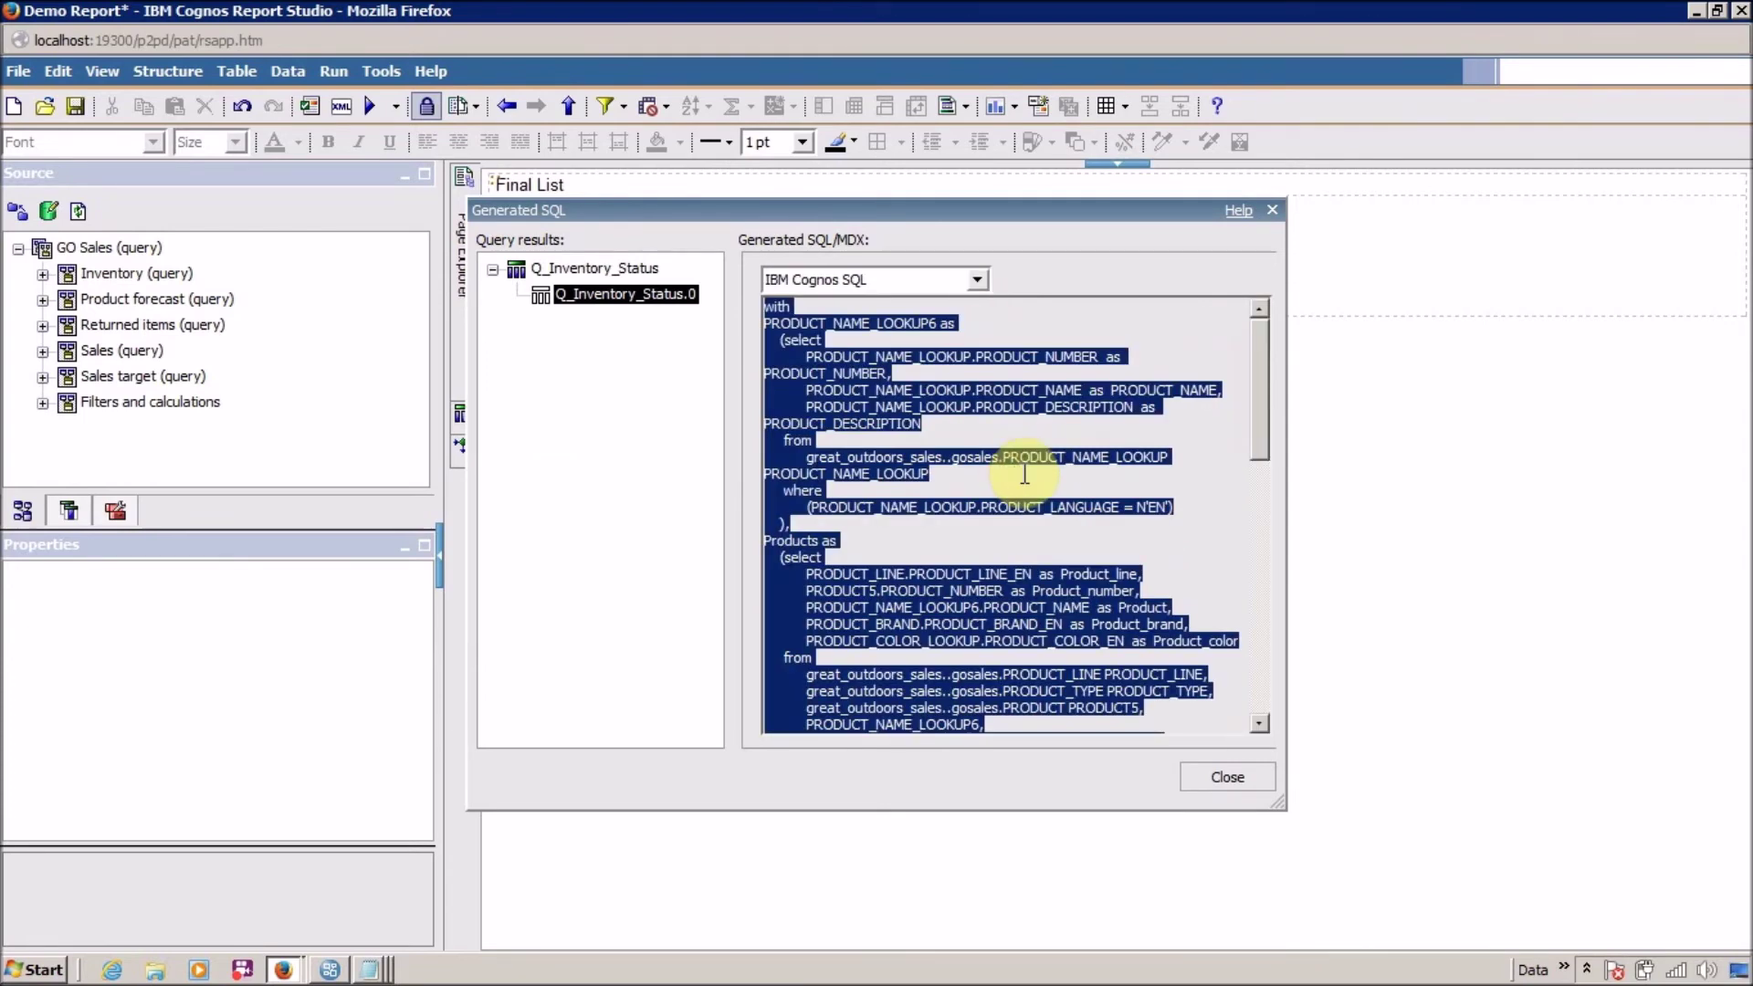
key("super+r")
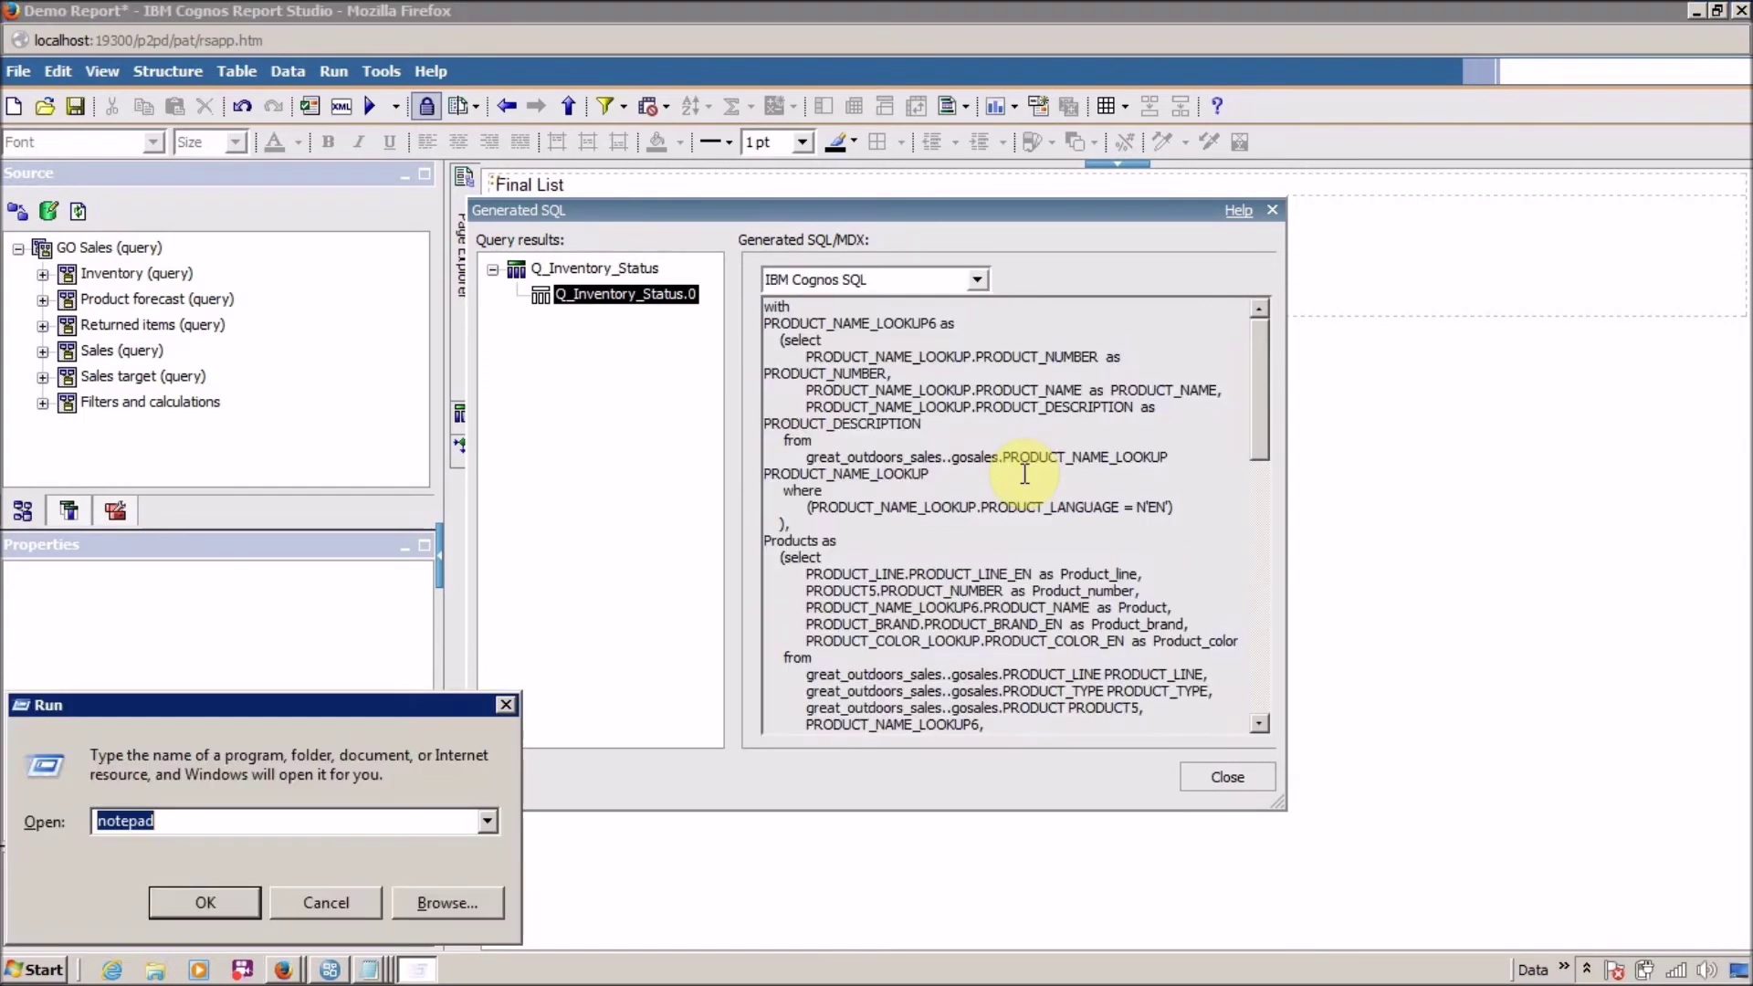
key("Return")
key("ctrl+v")
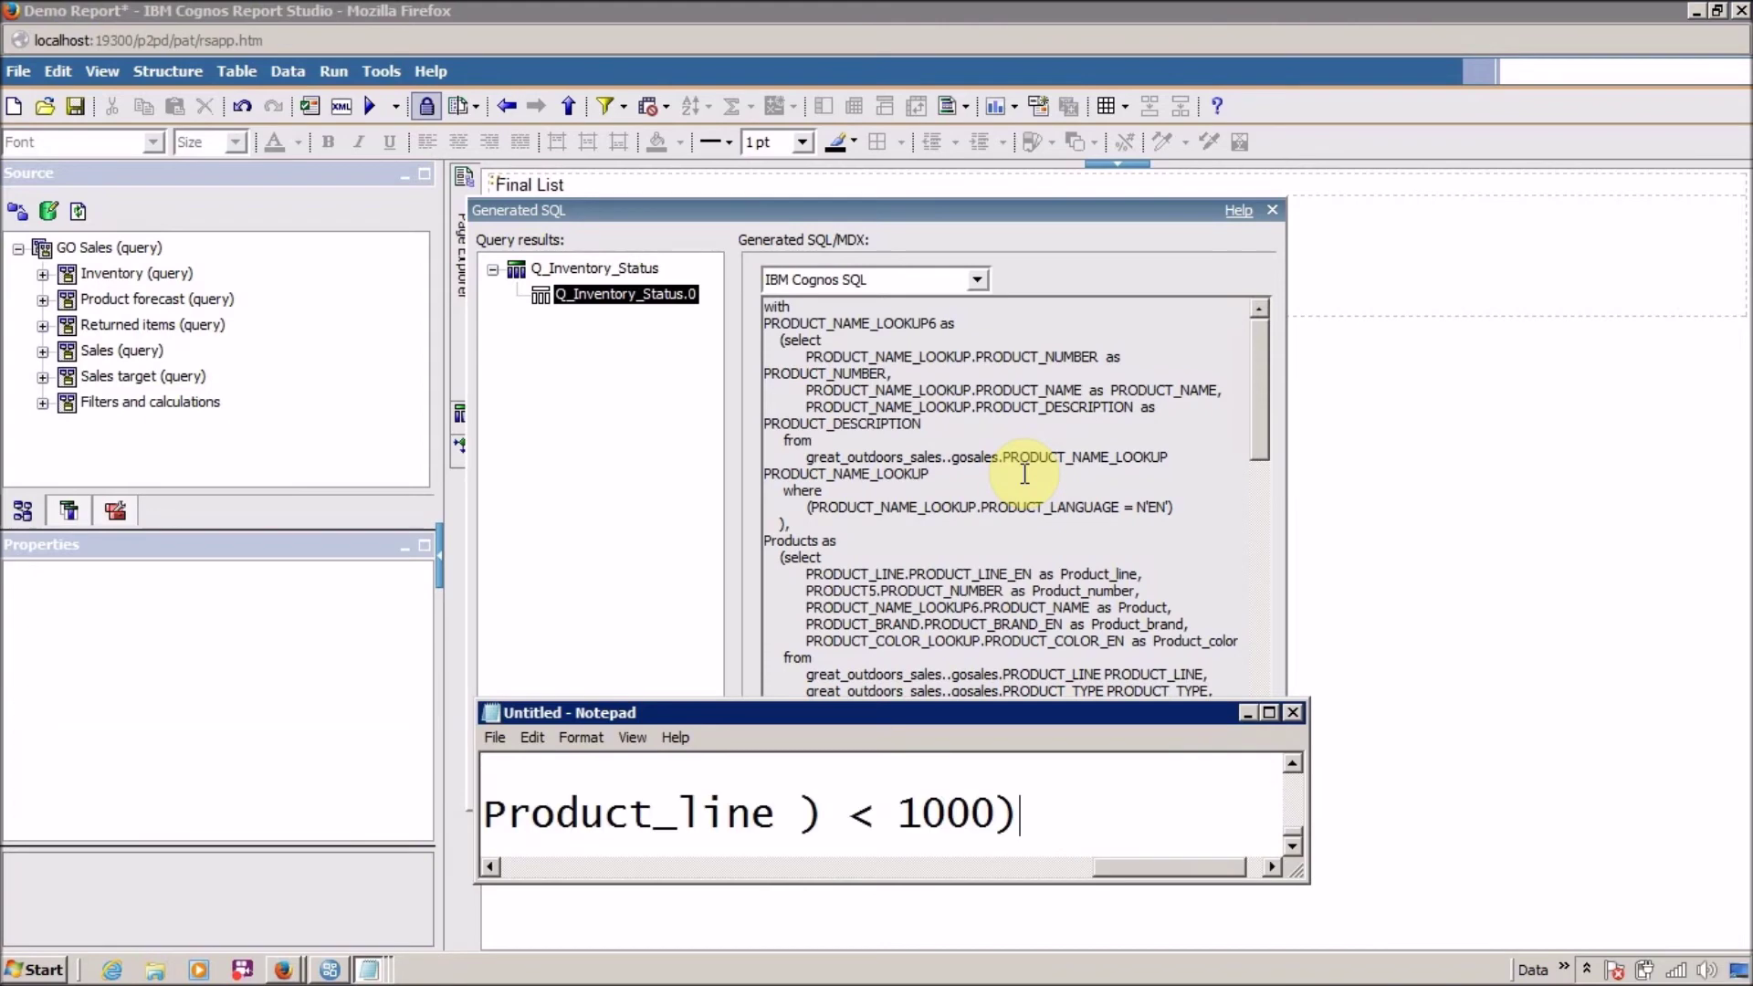
Maximize Notepad with the new SQL, abandoning a Start menu search for 'code comp'.
double_click(1021, 724)
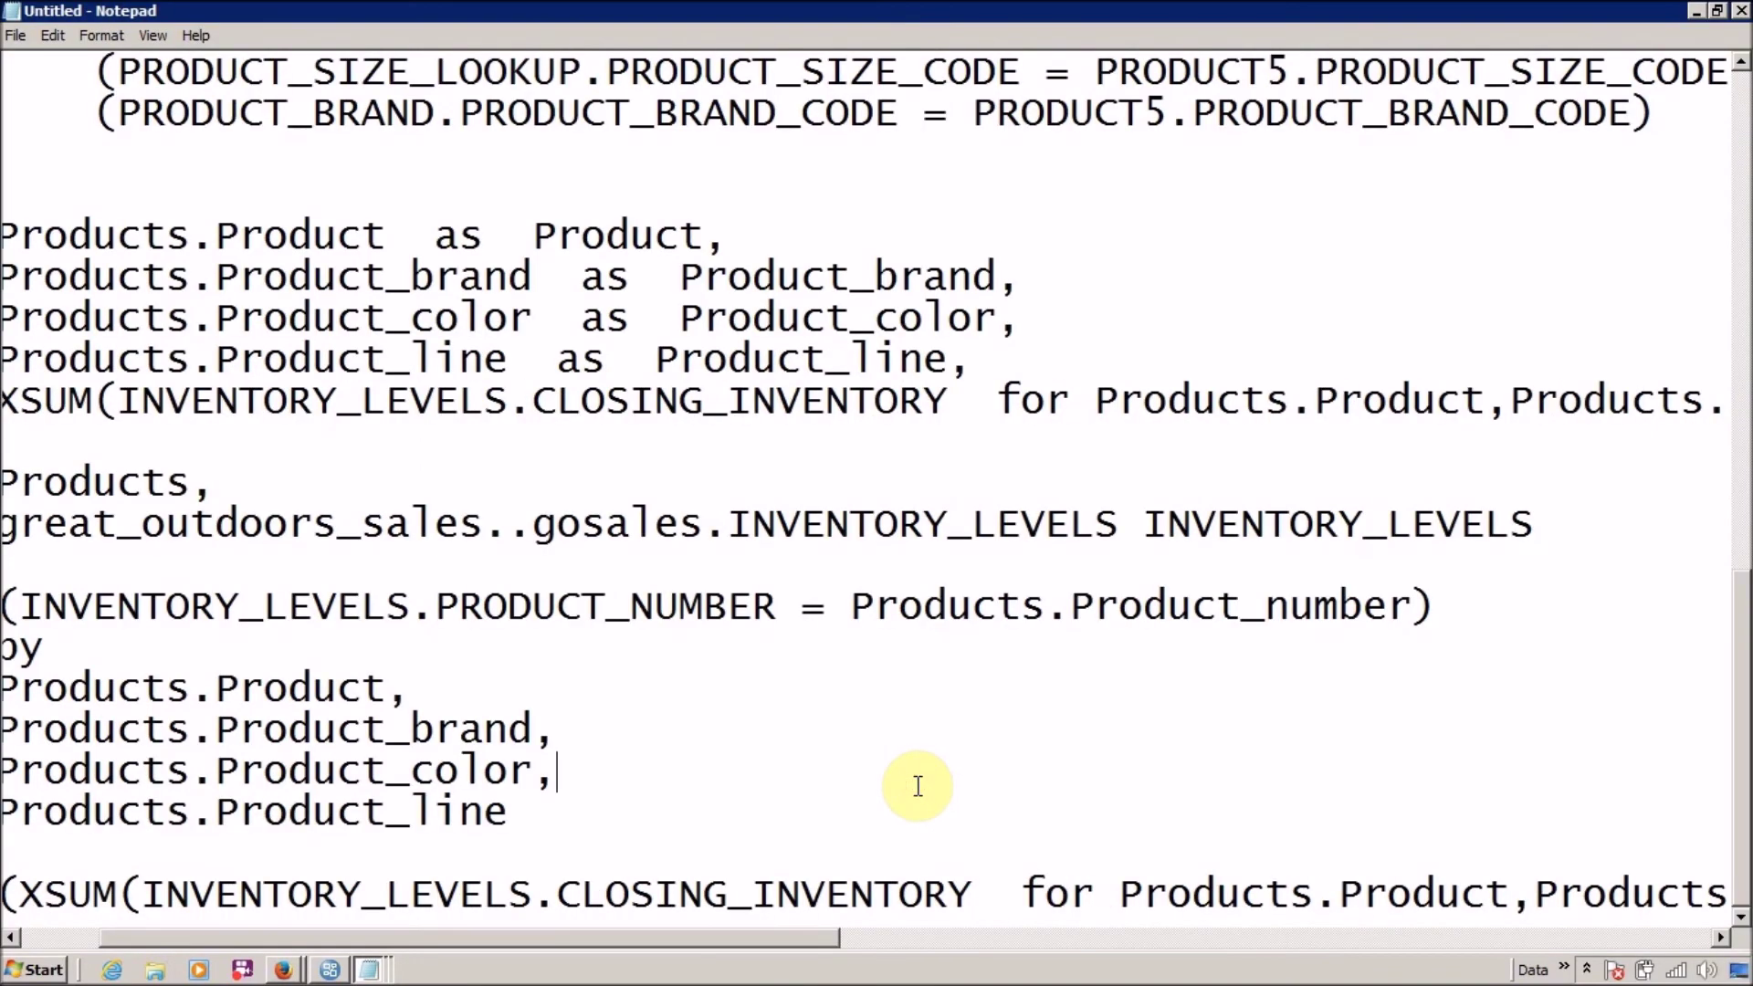
key("super")
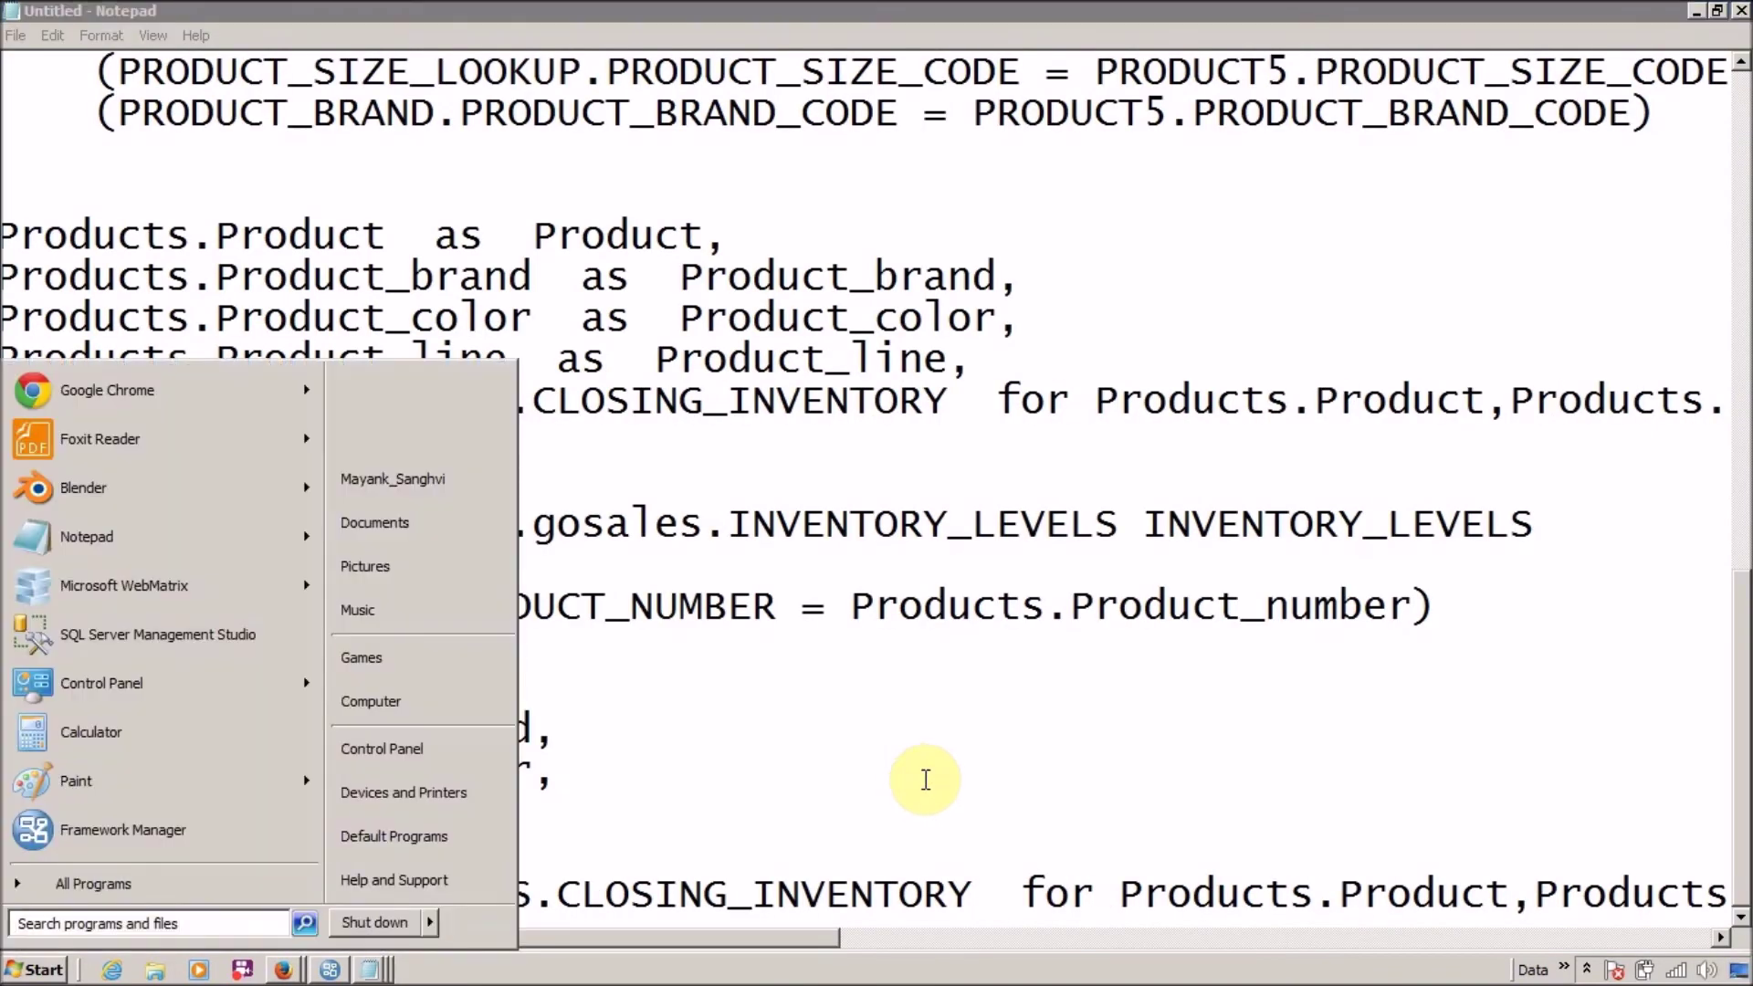
type("code")
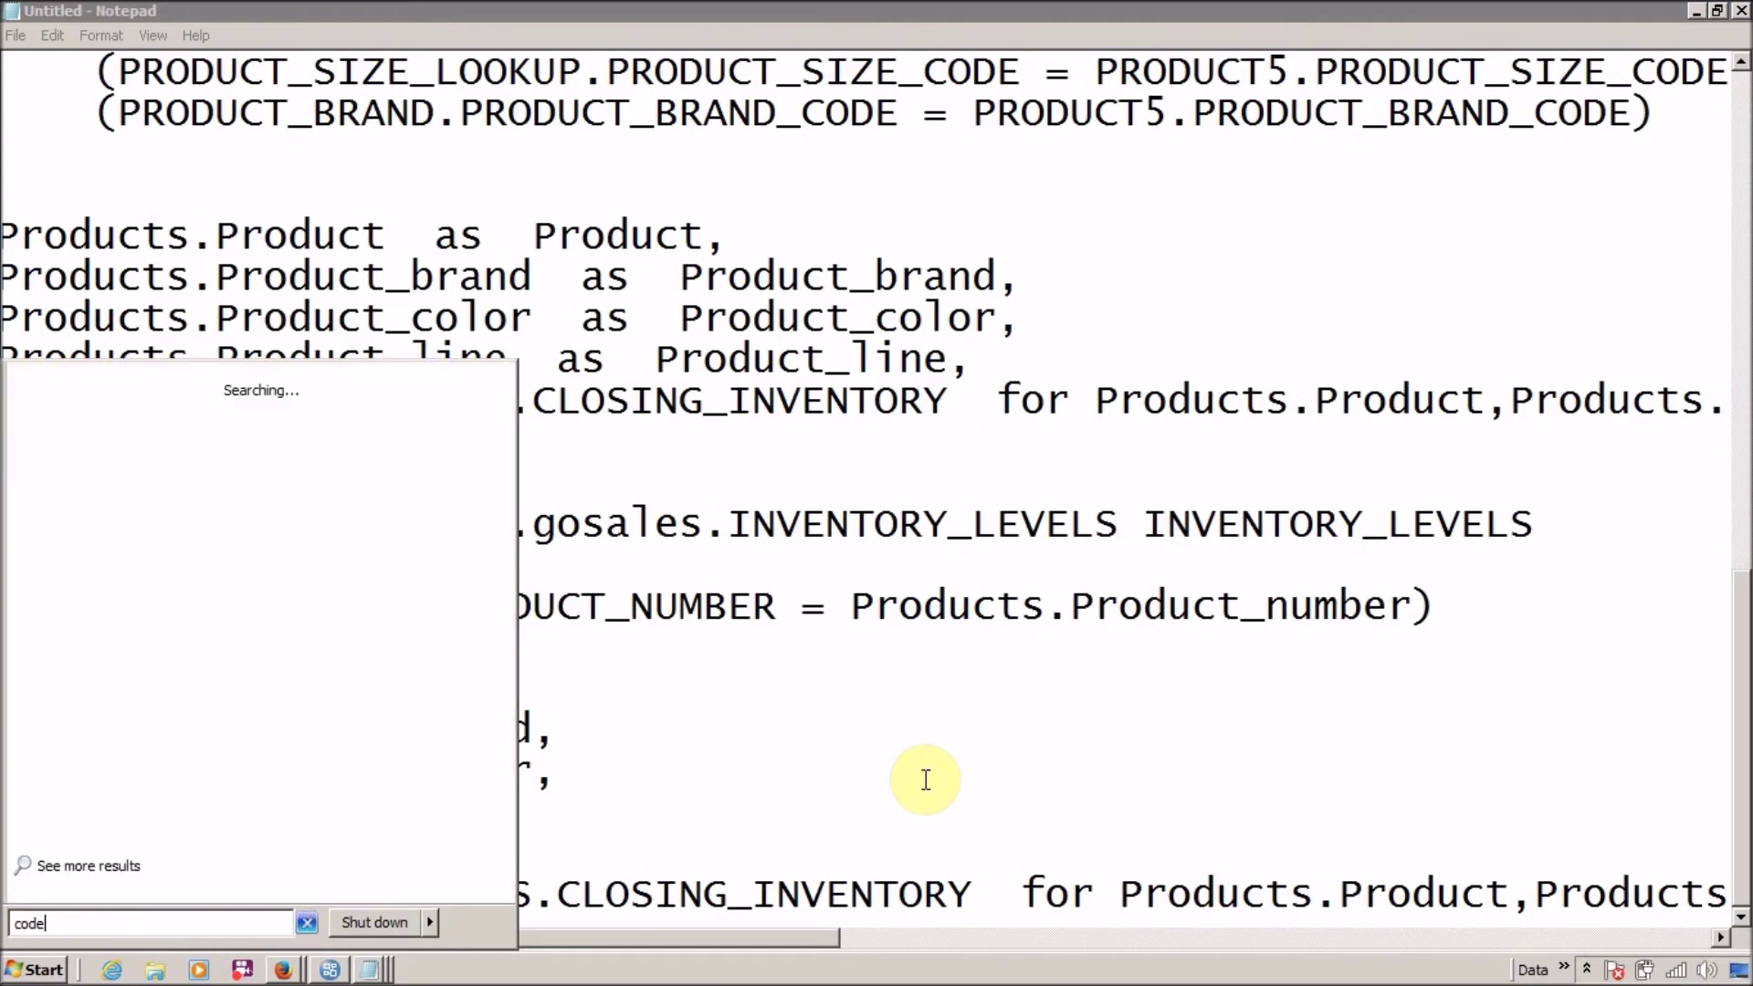
type(" comp")
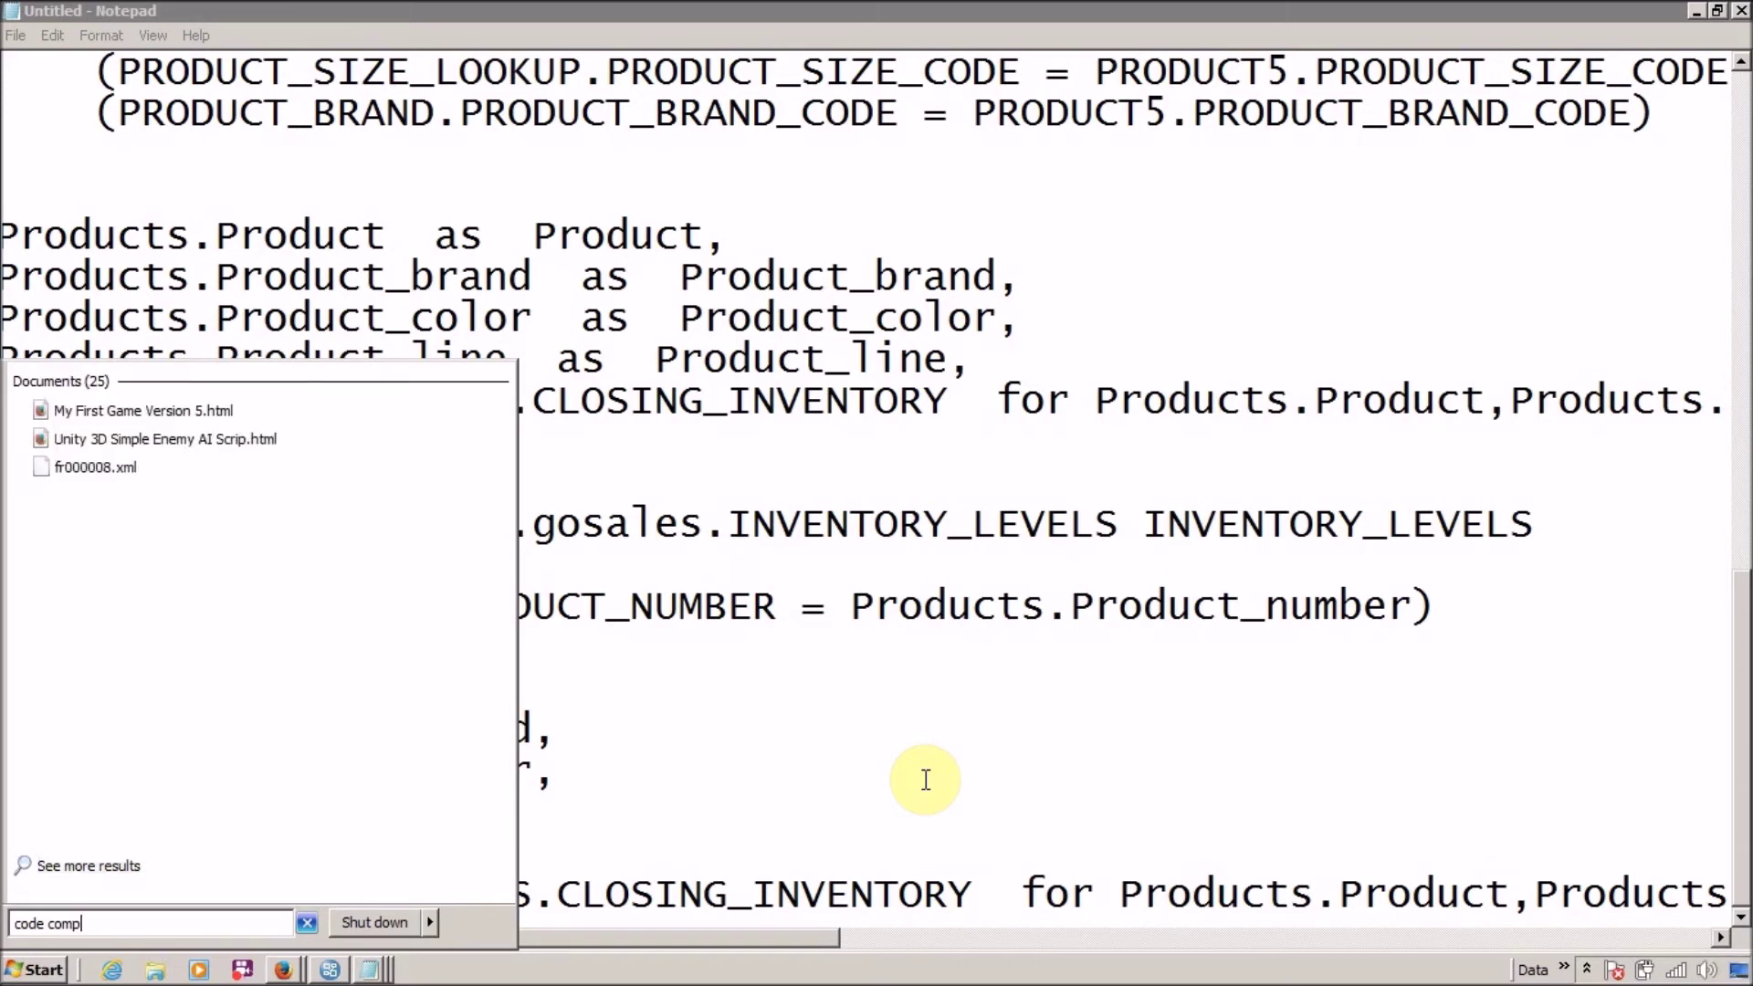
key("ctrl+a")
key("BackSpace")
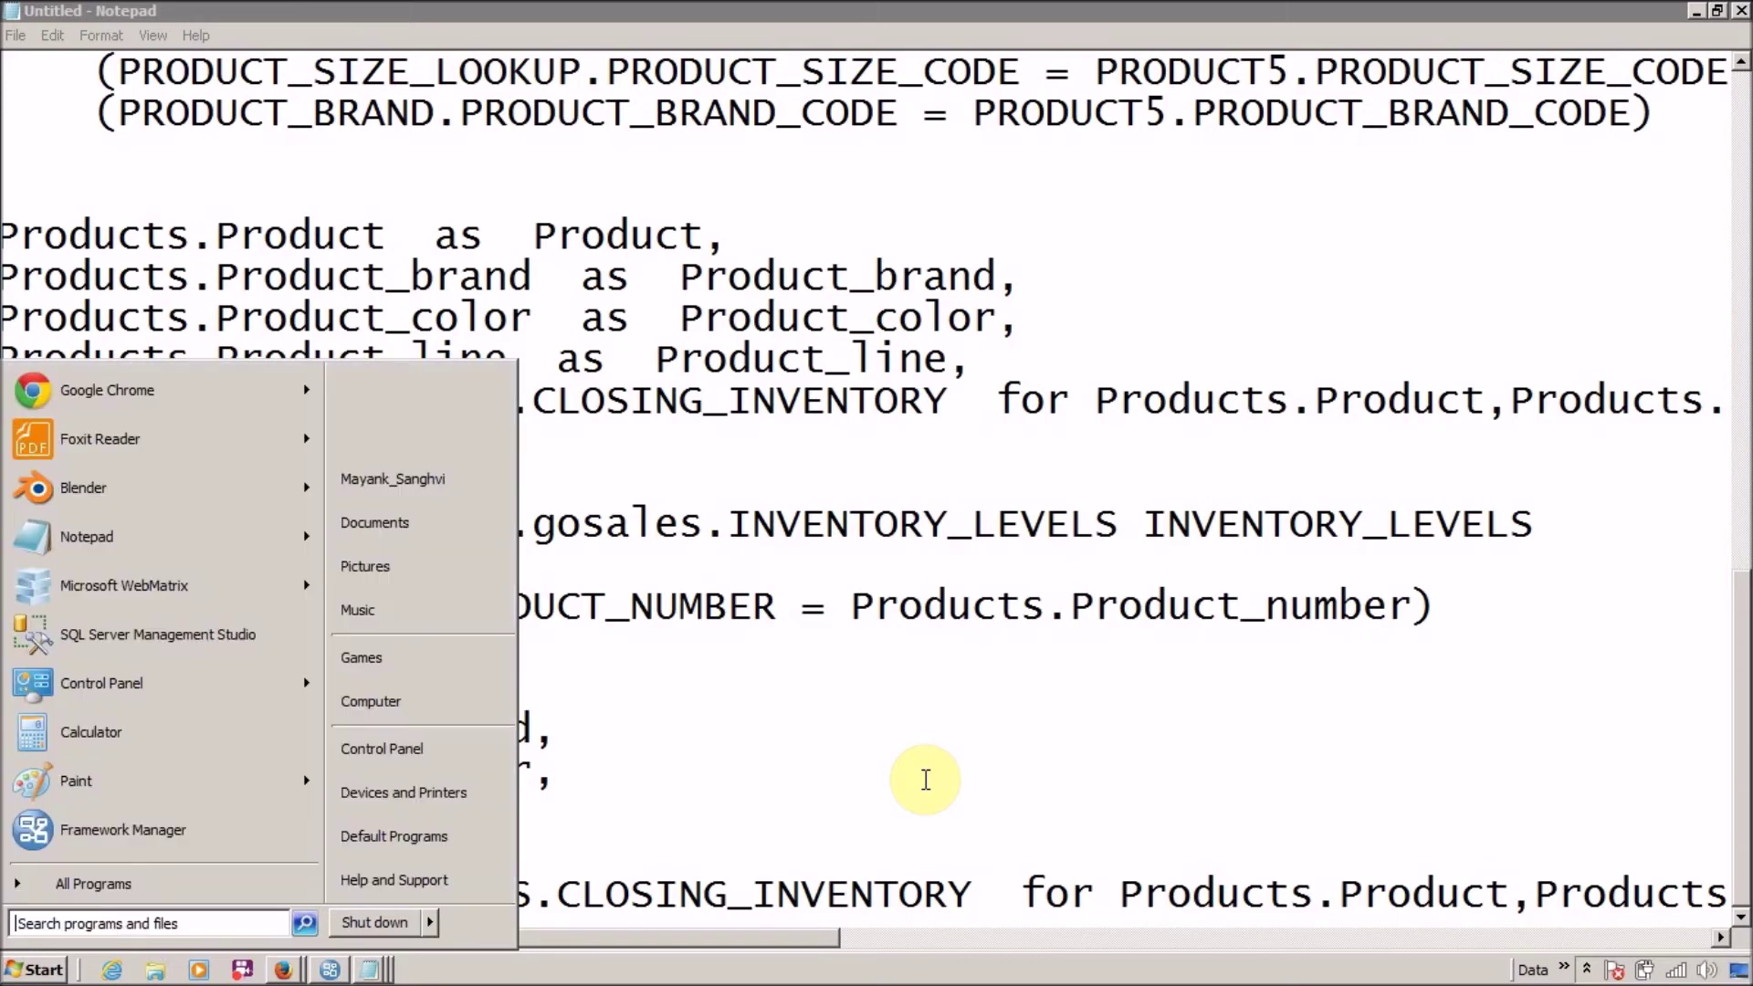
key("Escape")
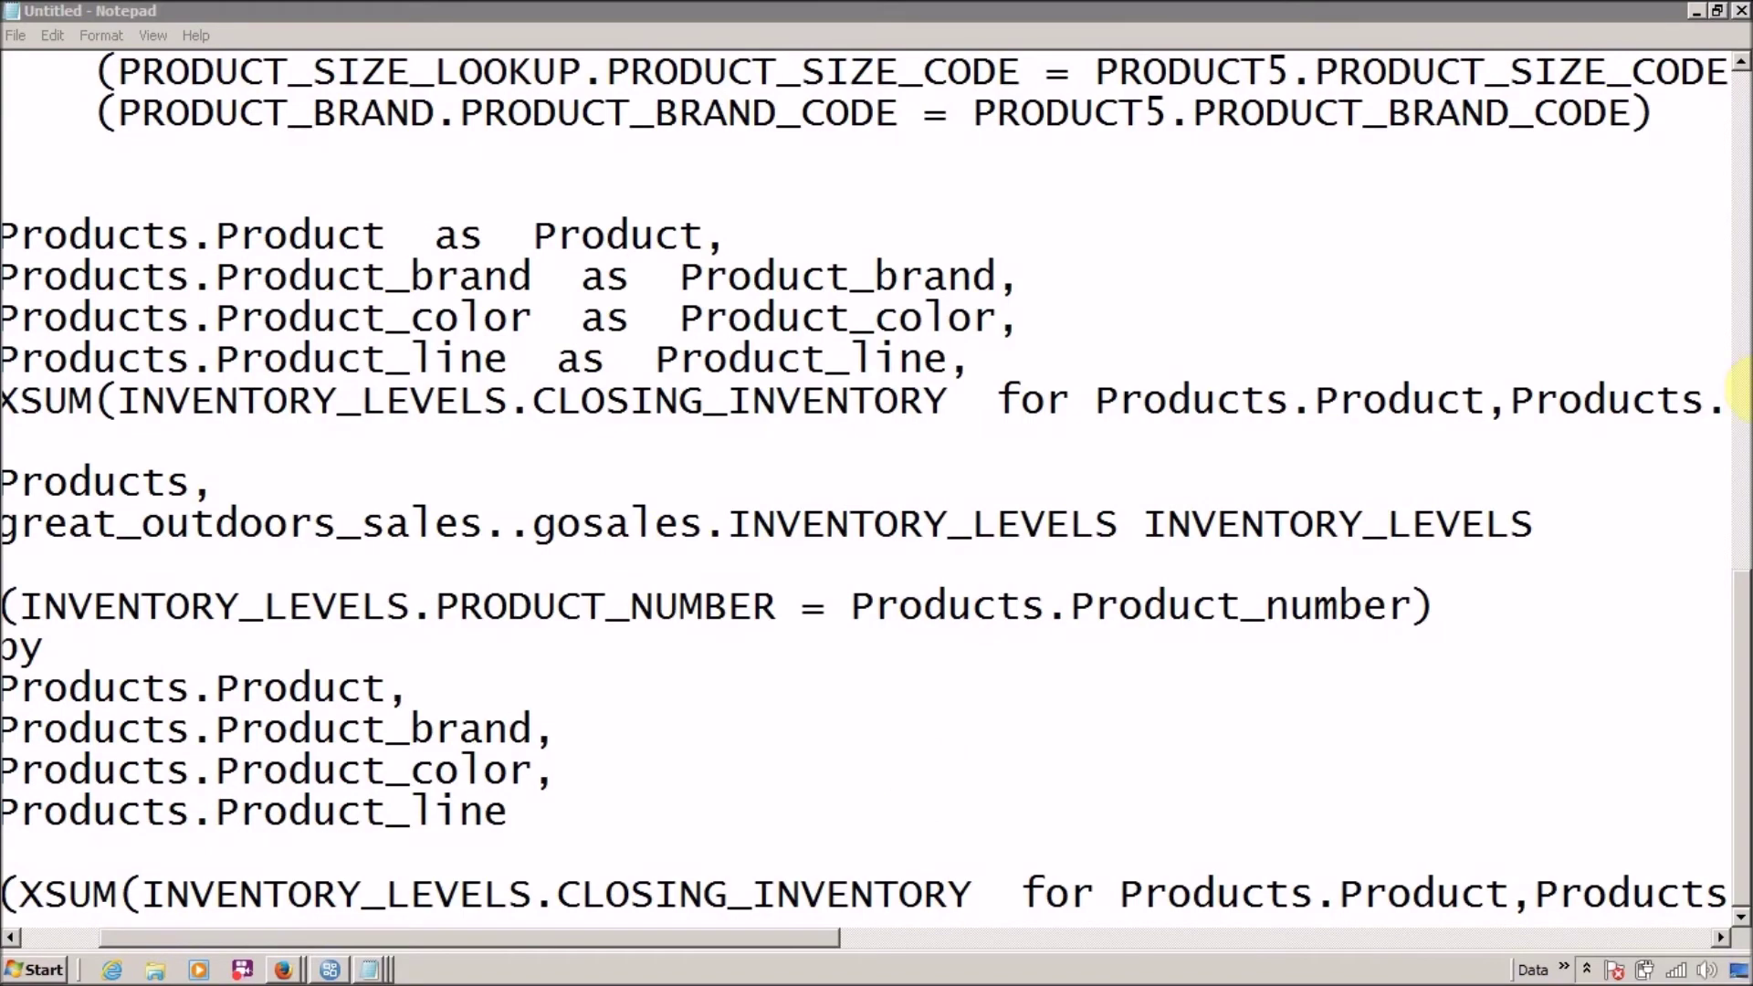
Bring the new SQL's Notepad window to the front and scroll to its top.
left_click(1740, 109)
left_click(1740, 110)
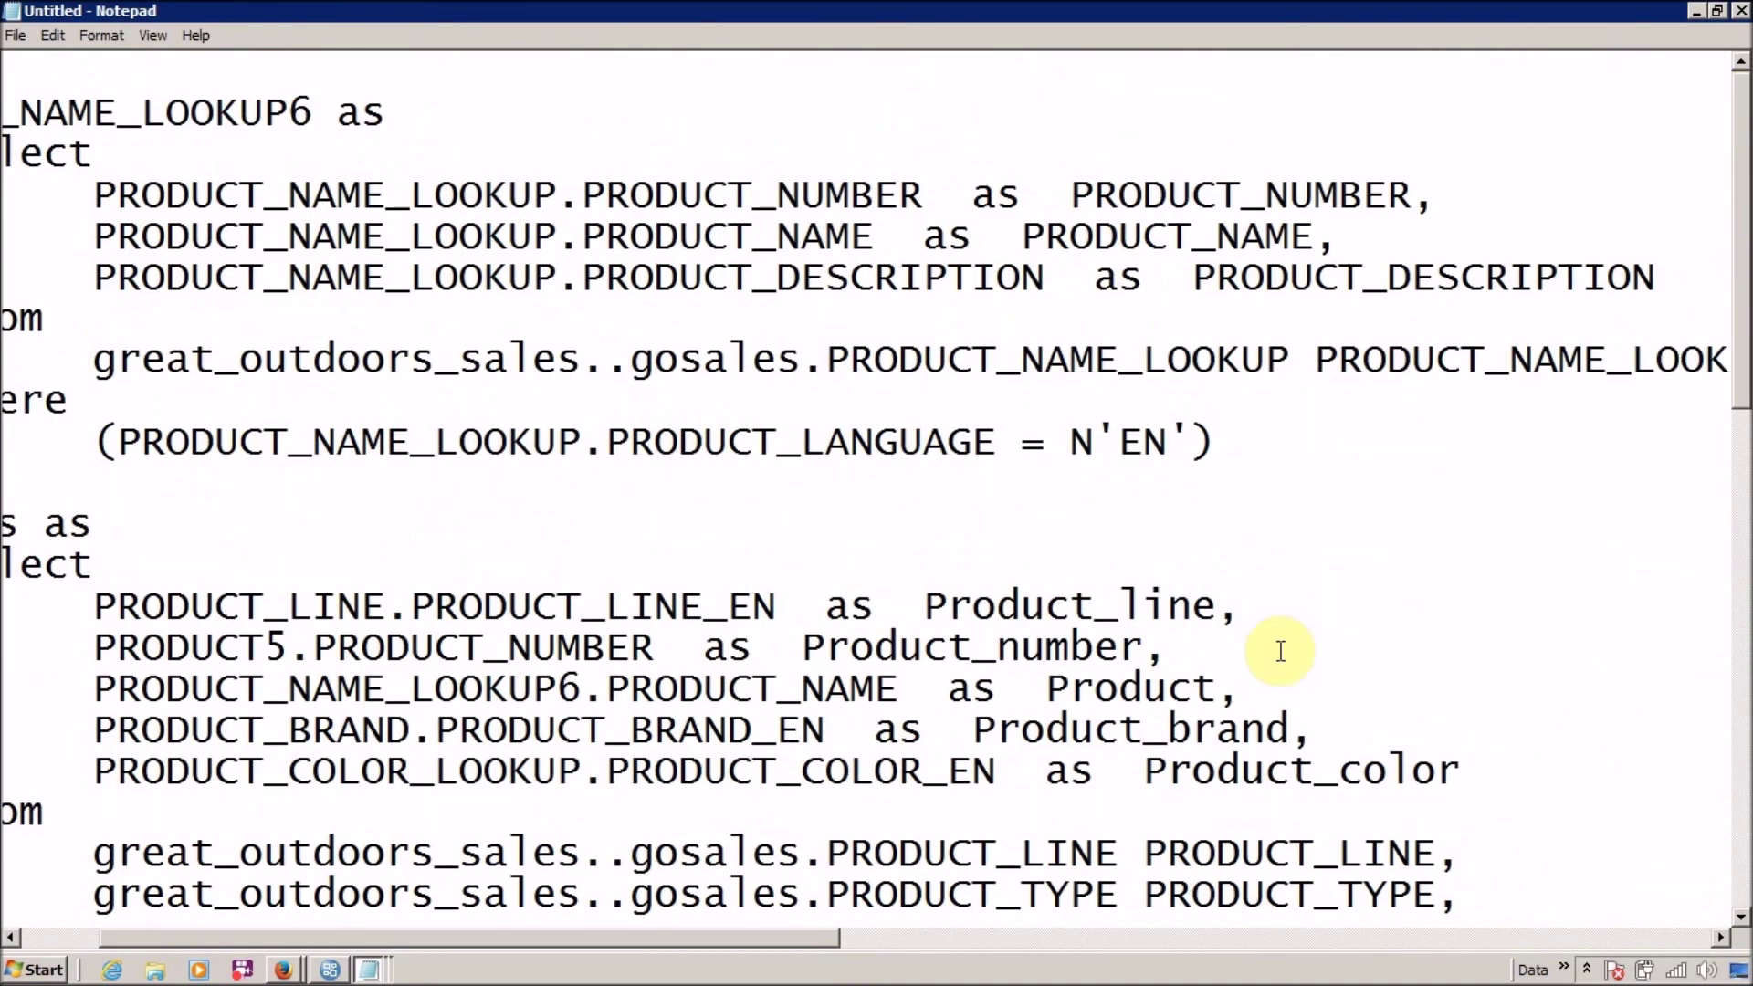
key("alt+Tab")
key("Tab")
key("Tab")
scroll(624, 863, "up", 1)
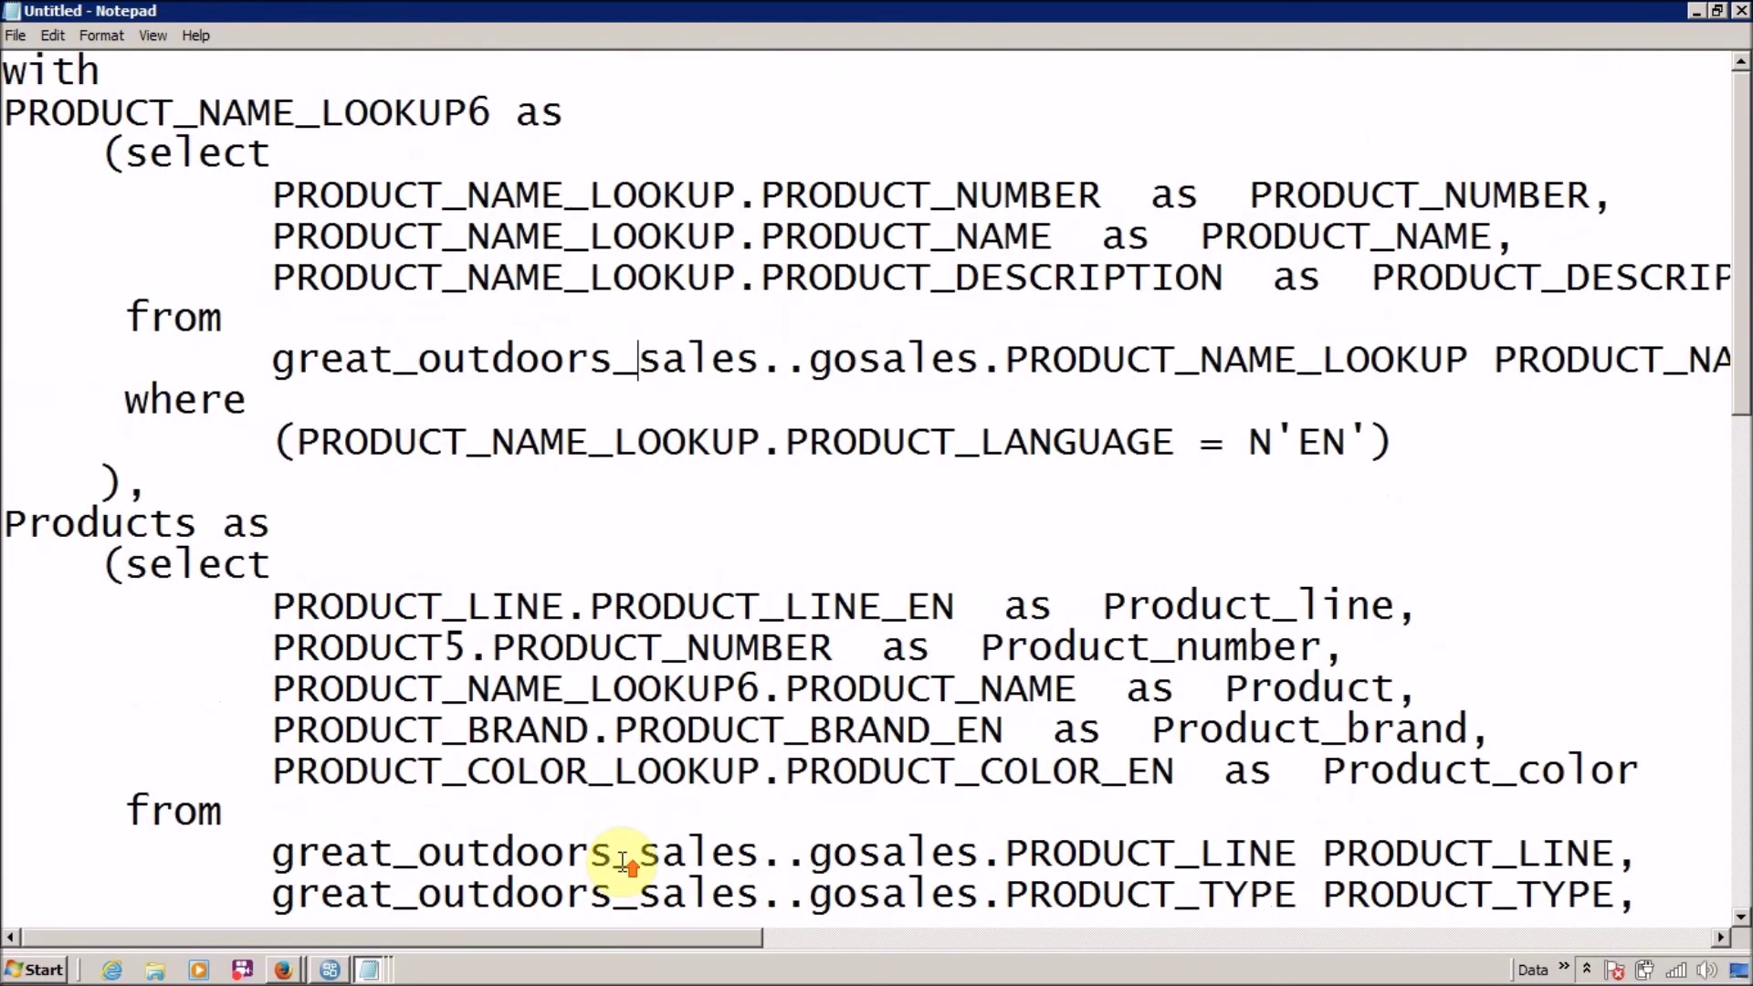
Highlight the earlier SQL's CLOSING_INVENTORY < 2000 where condition for comparison, then return to Report Studio.
key("alt+Tab")
key("alt+Tab")
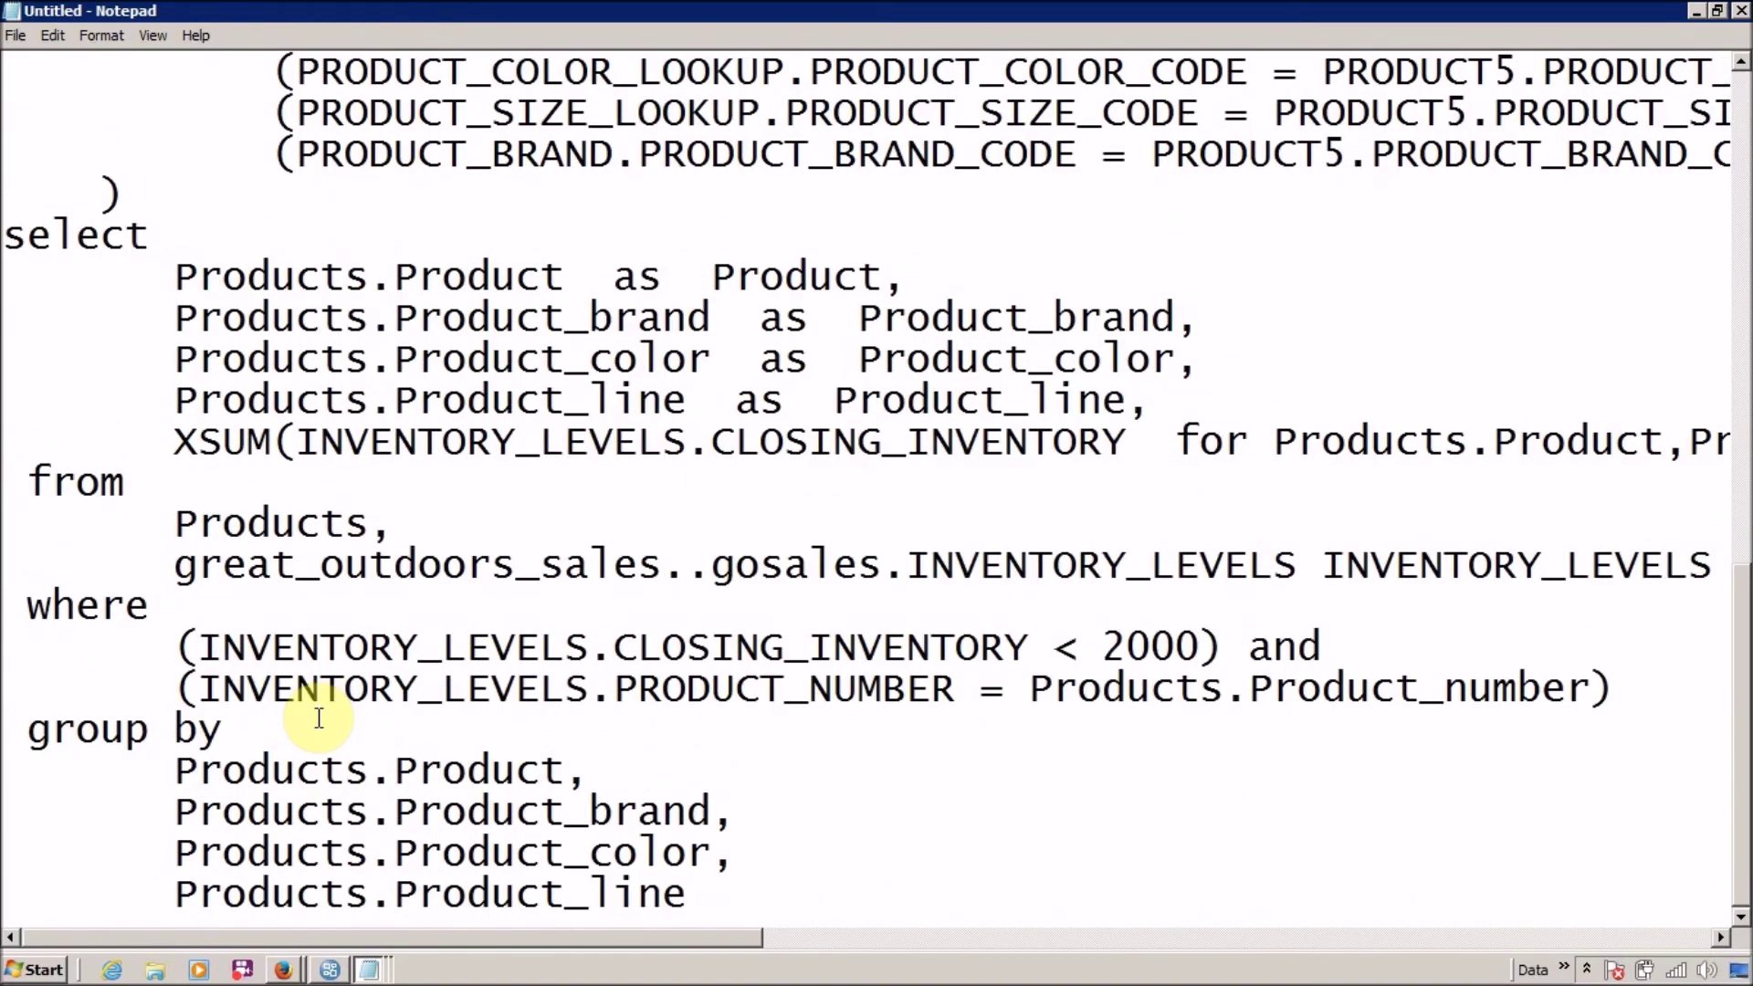
scroll(321, 716, "up", 2)
scroll(321, 717, "down", 2)
left_click_drag(198, 694, 1596, 696)
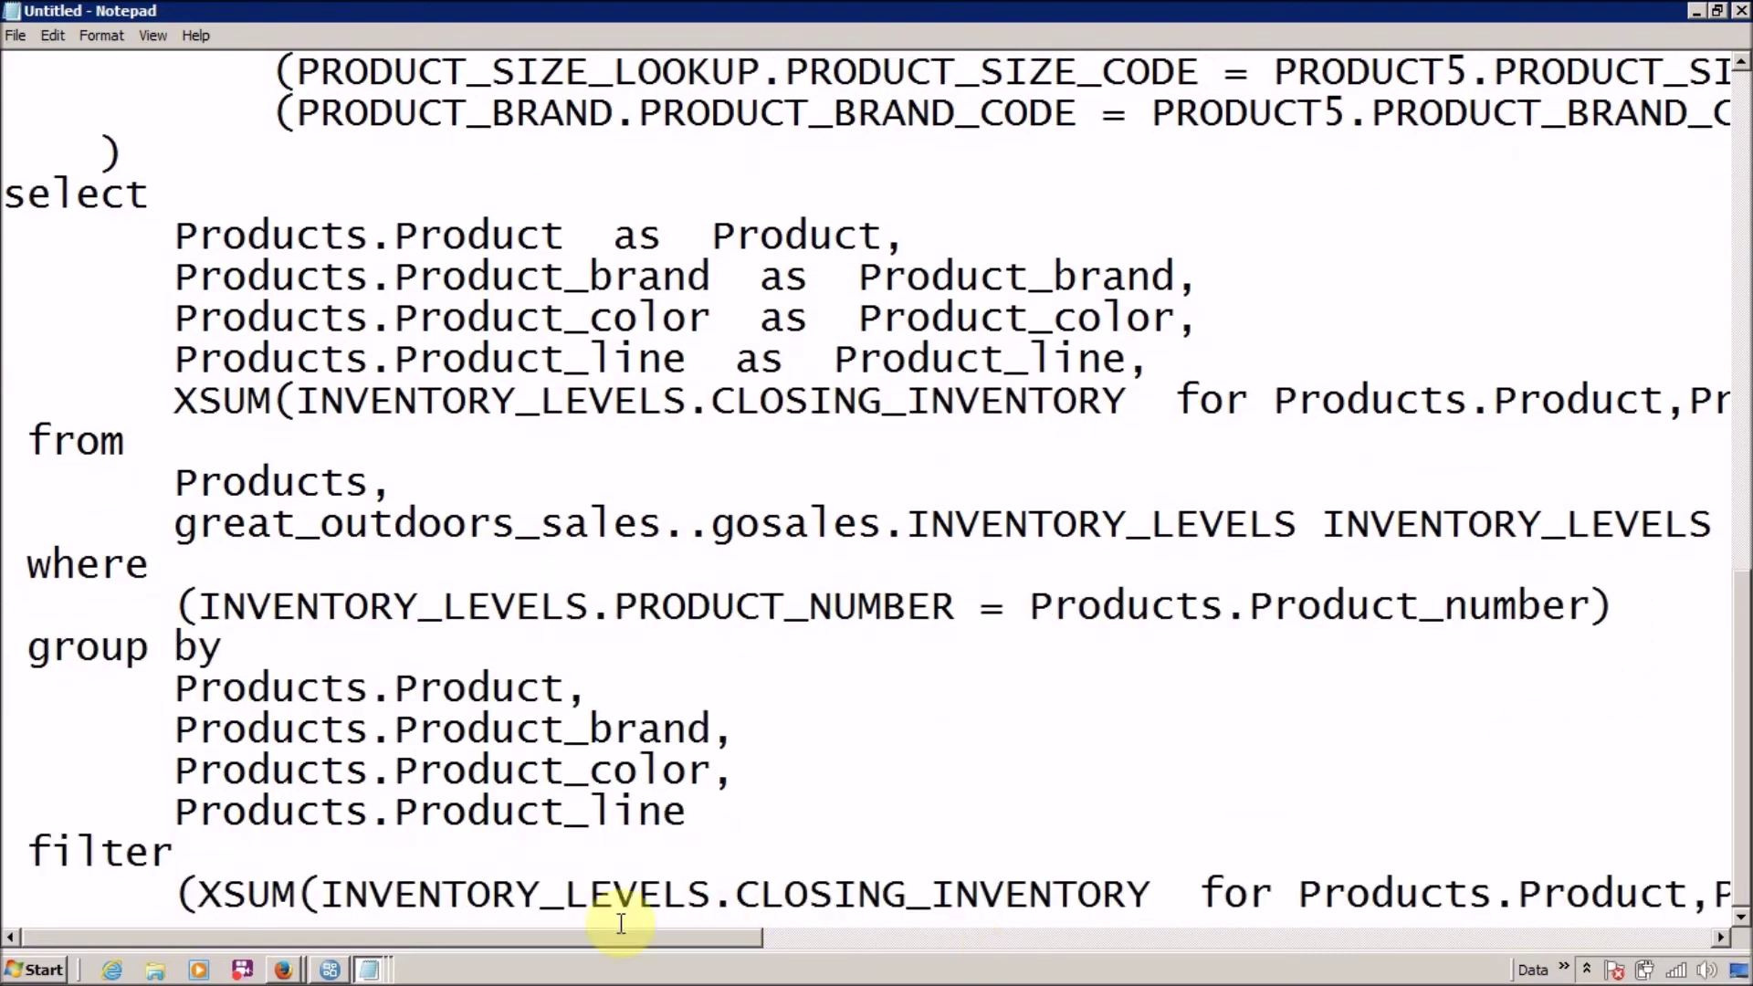
left_click_drag(520, 938, 1663, 849)
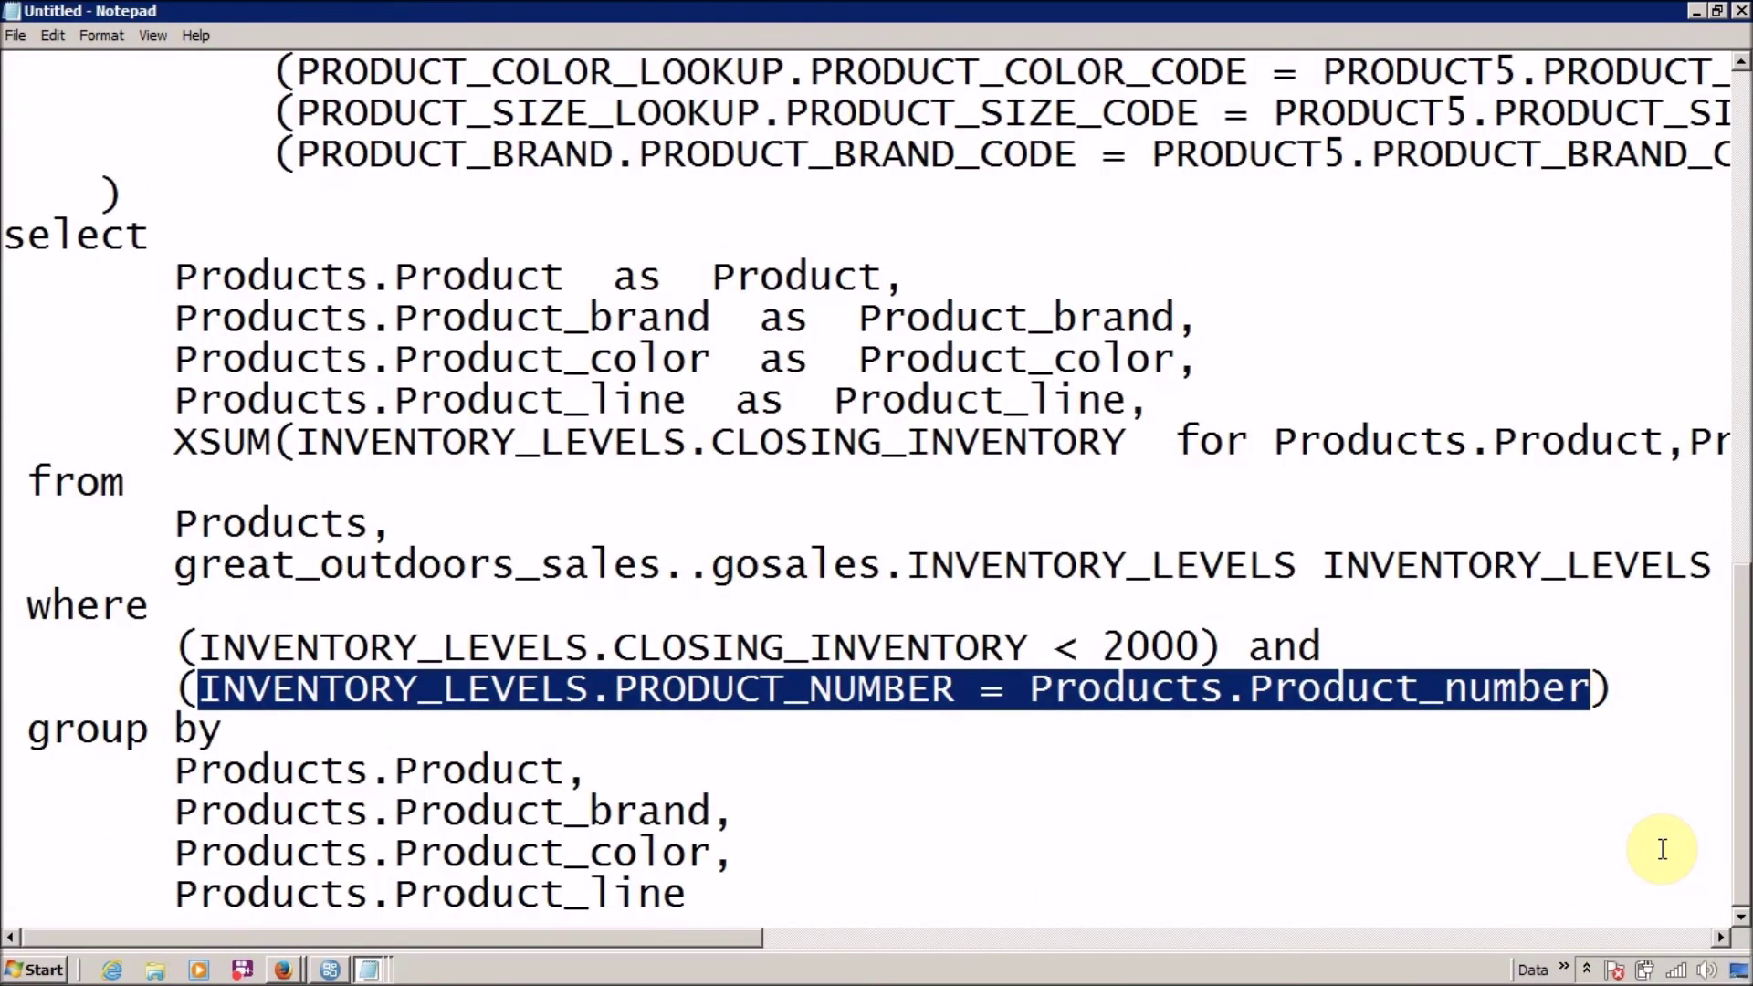
left_click(267, 648)
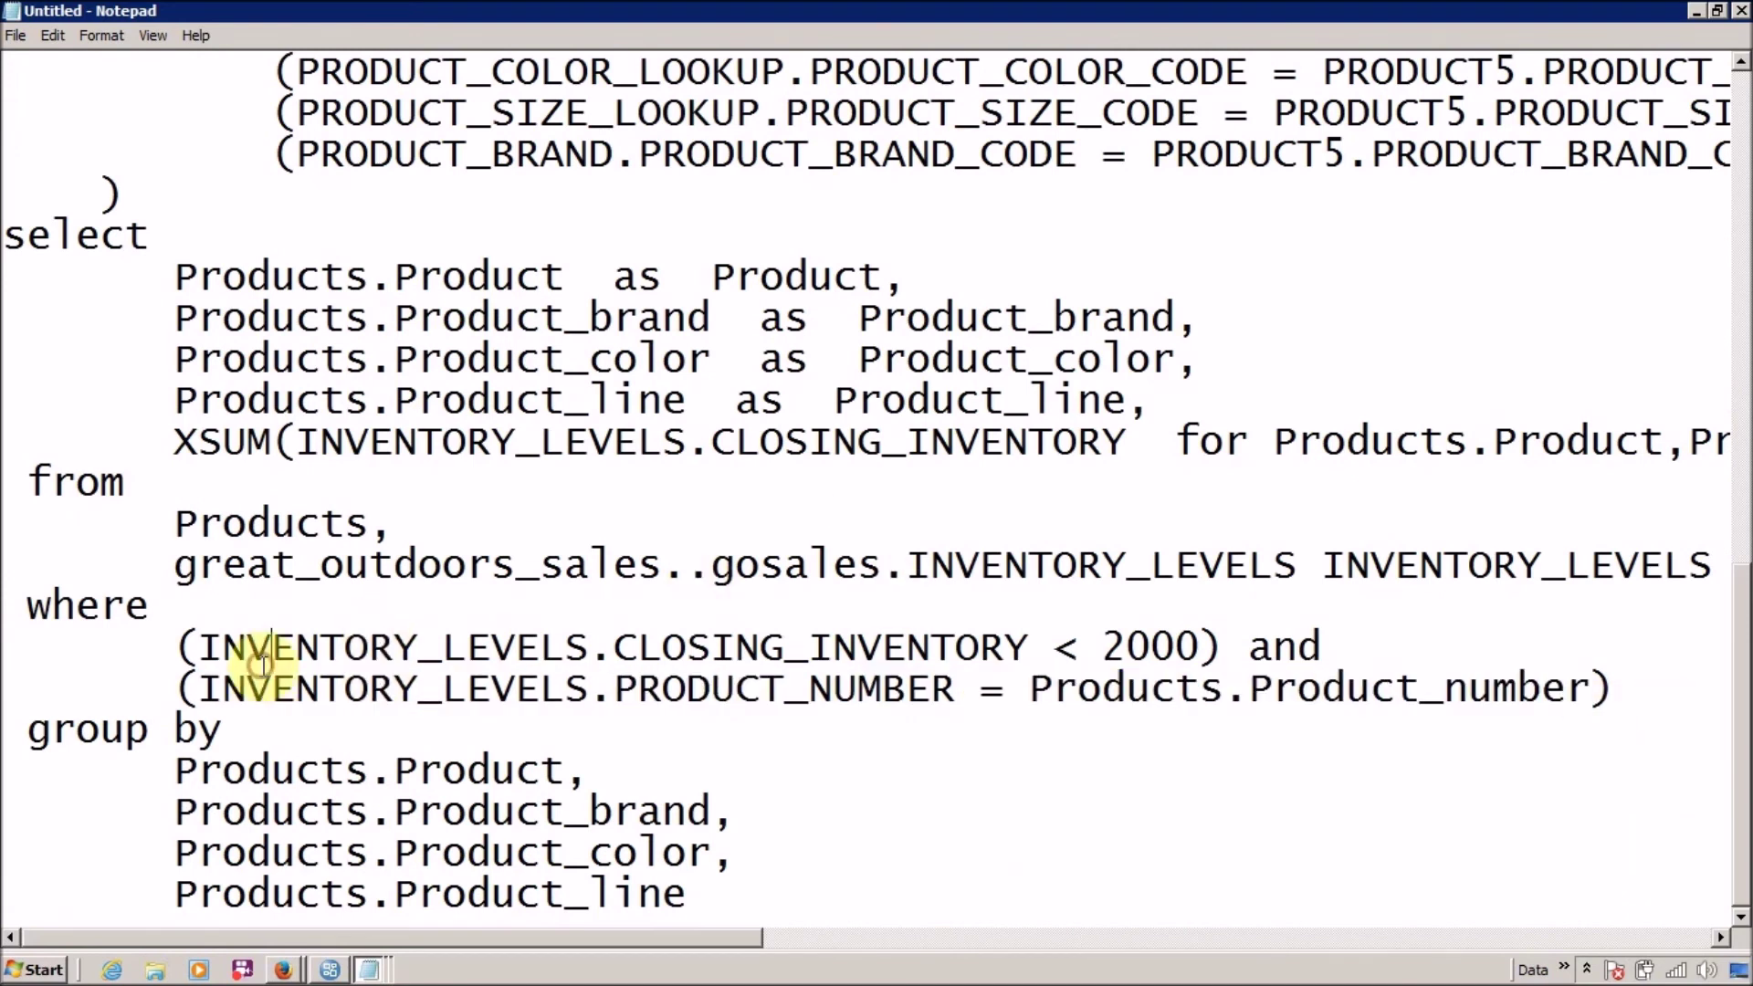
left_click_drag(199, 646, 1212, 645)
key("alt+Tab")
key("alt+Tab")
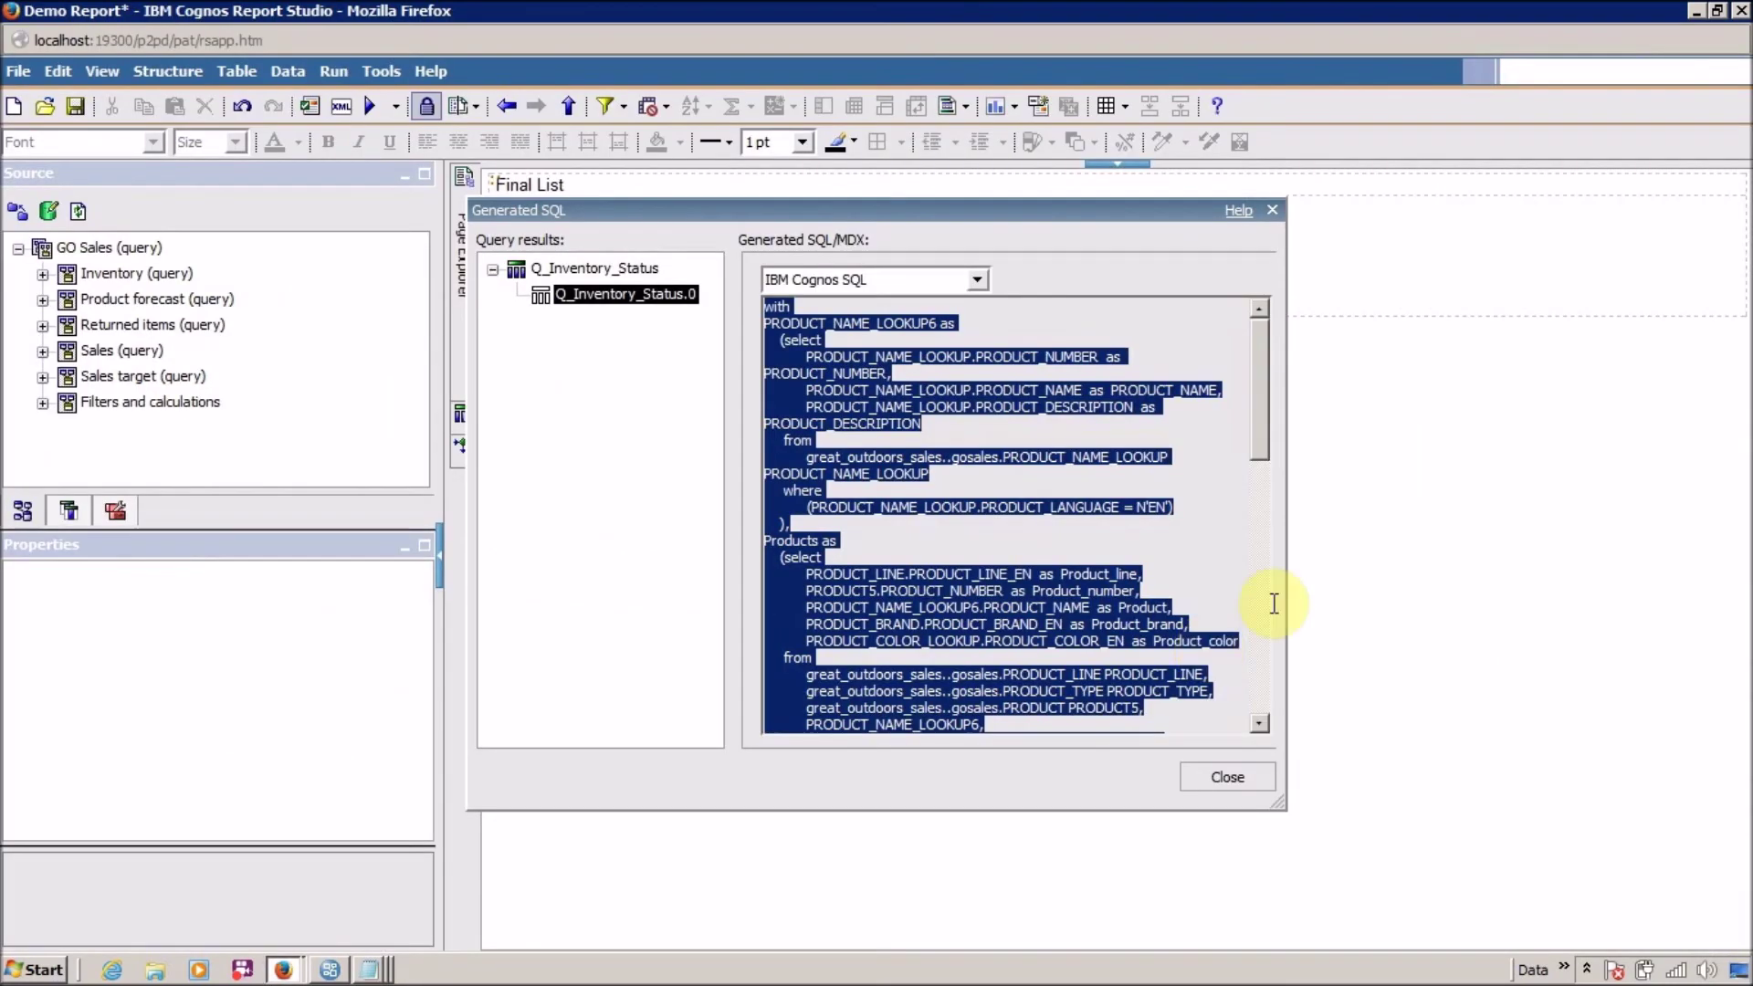
Close the generated SQL and open Edit Filters to inspect the Closing inventory < 1000 filter.
left_click(1192, 779)
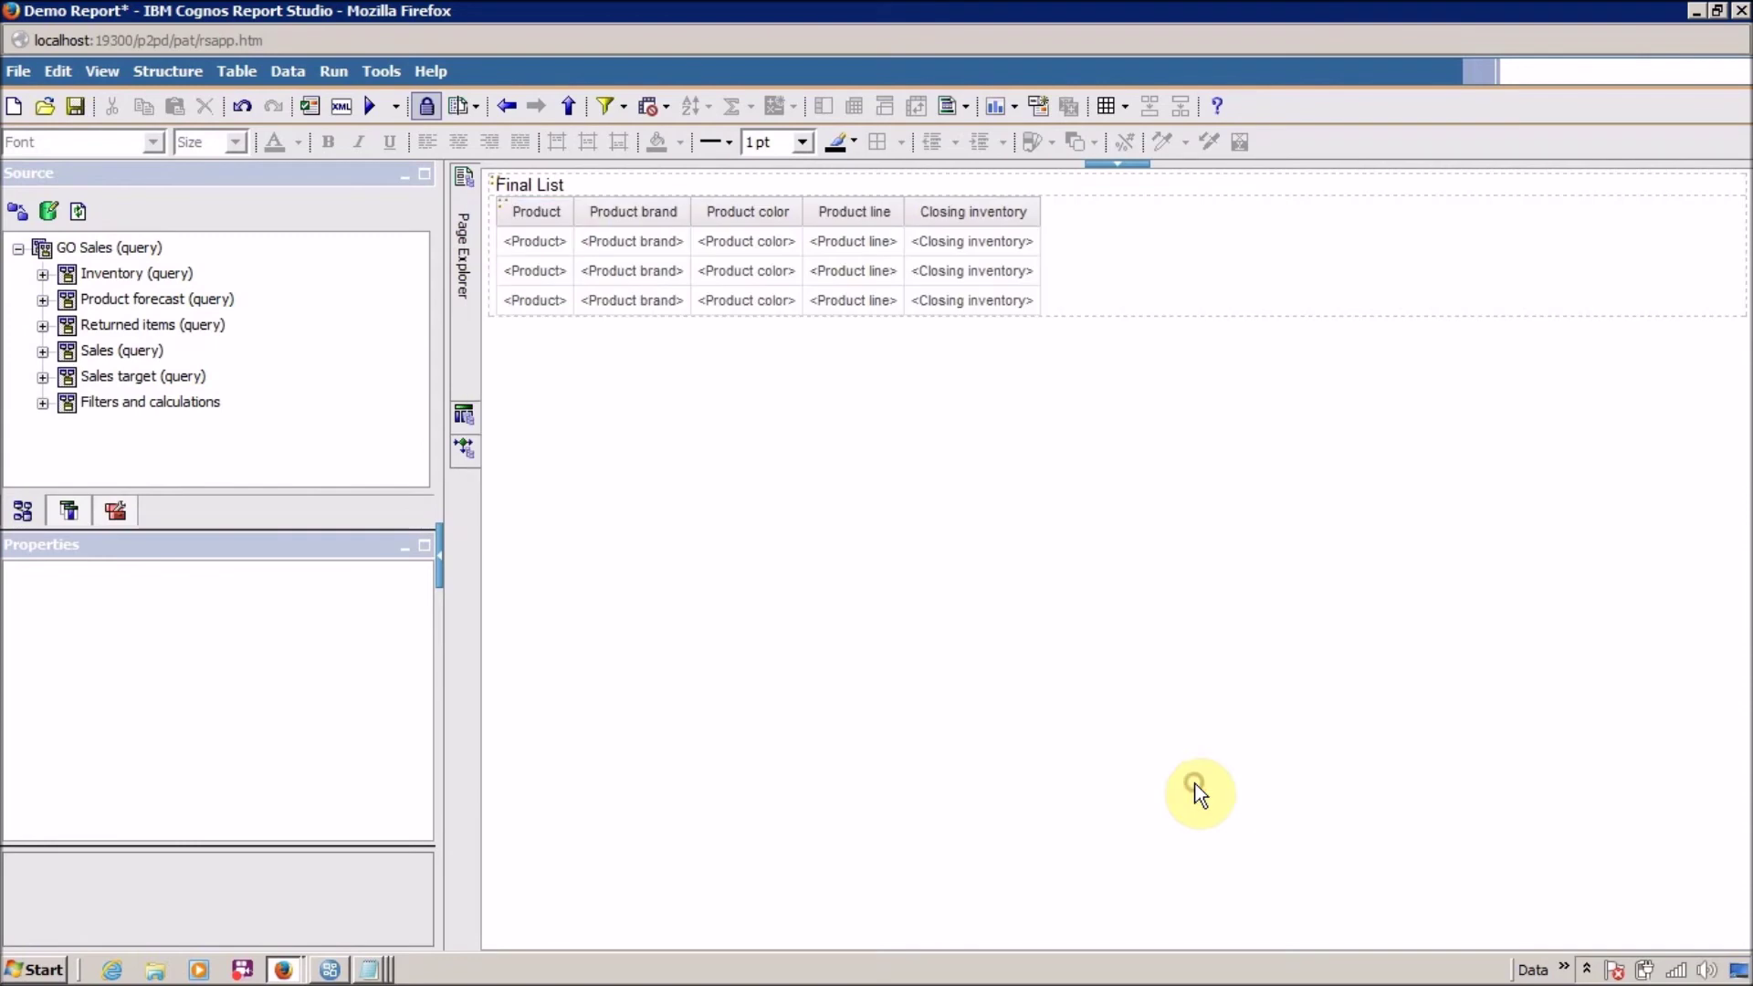
left_click(503, 223)
left_click(622, 107)
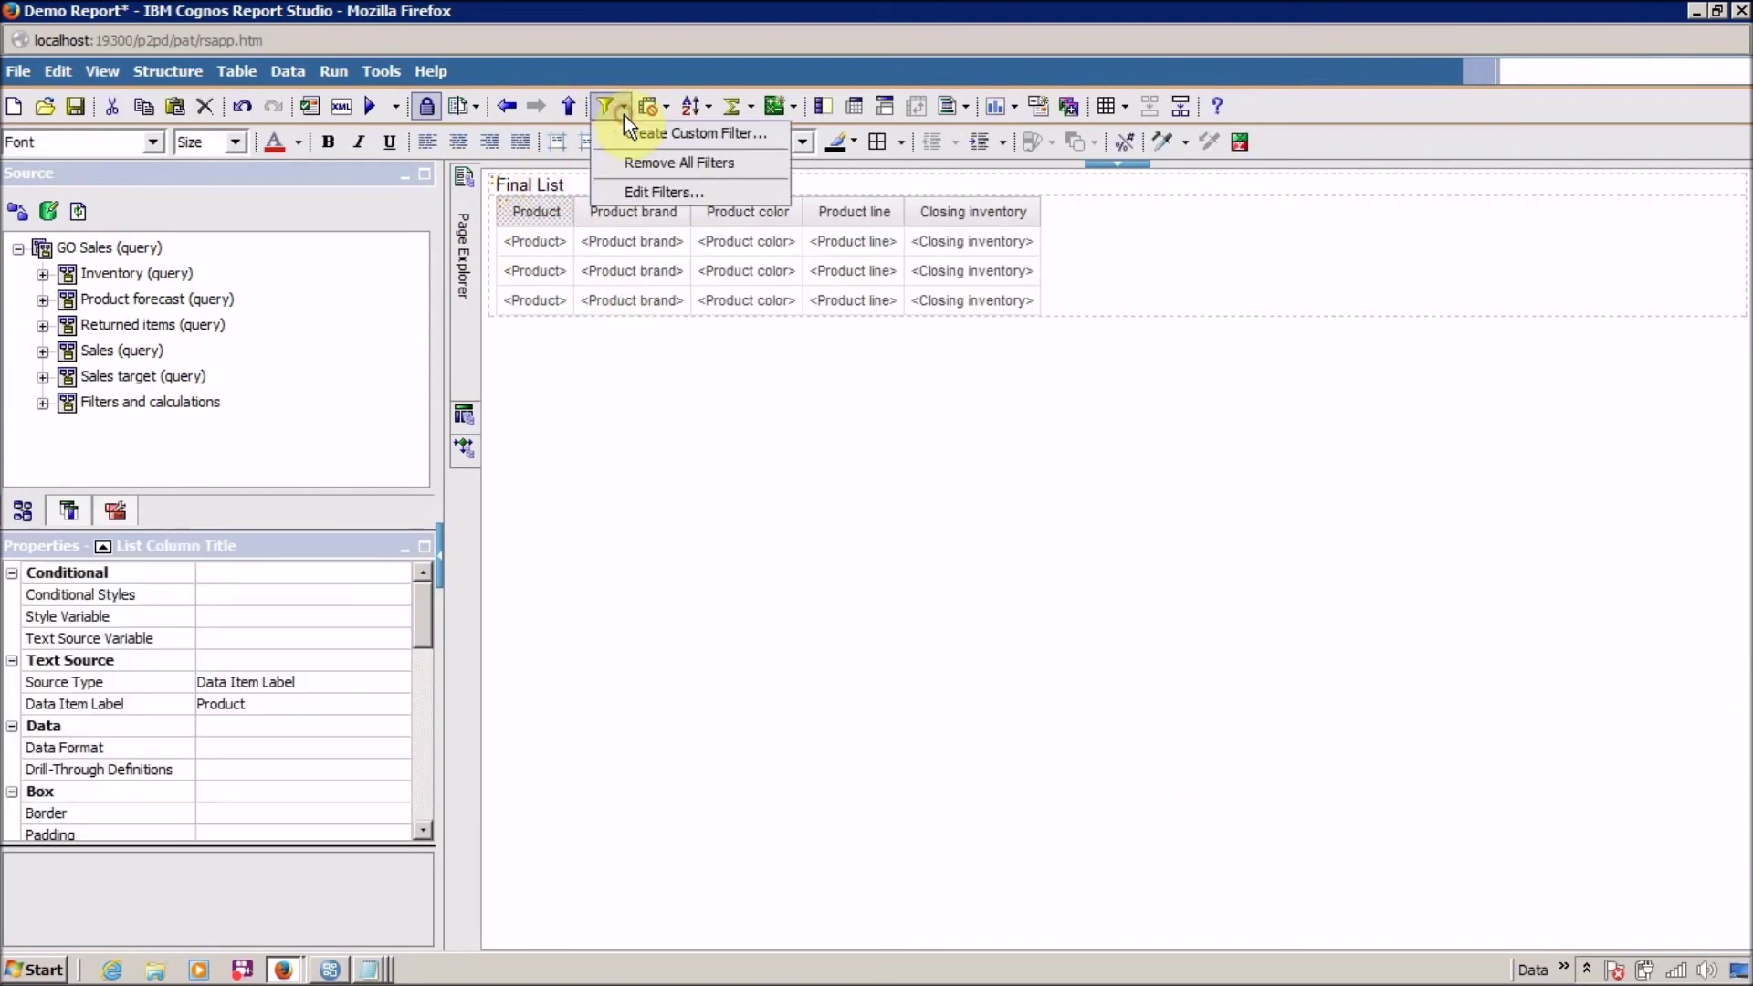
left_click(708, 190)
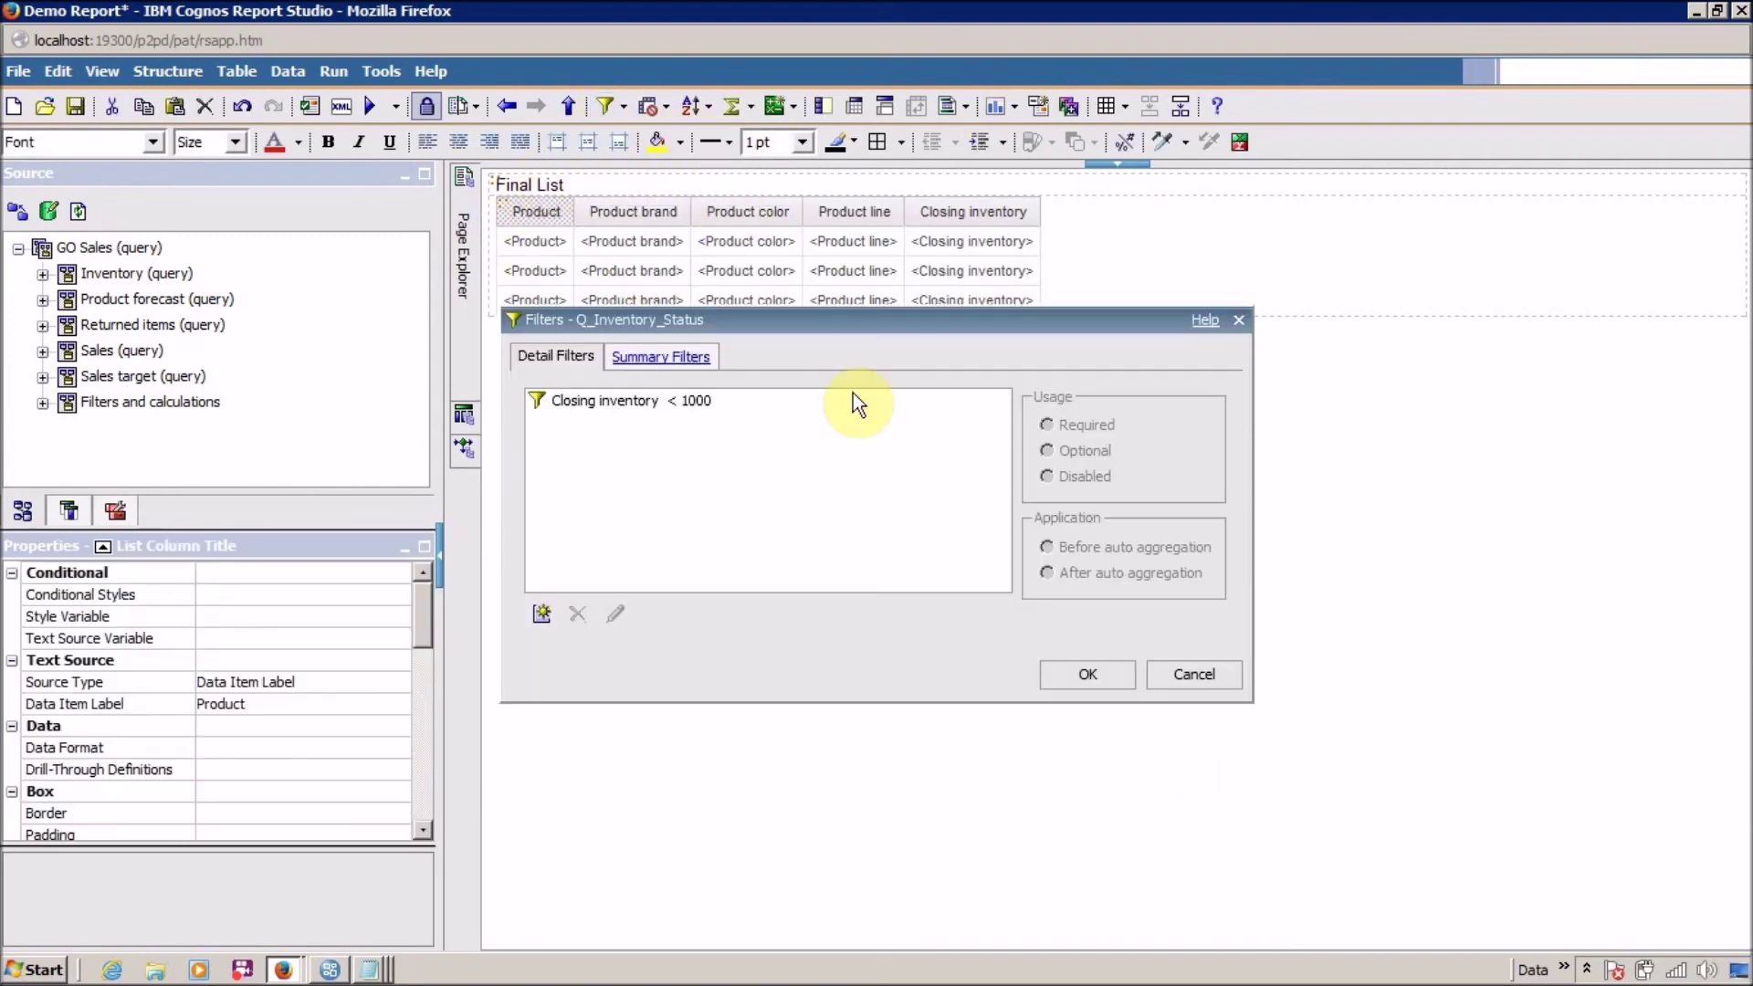
left_click(659, 408)
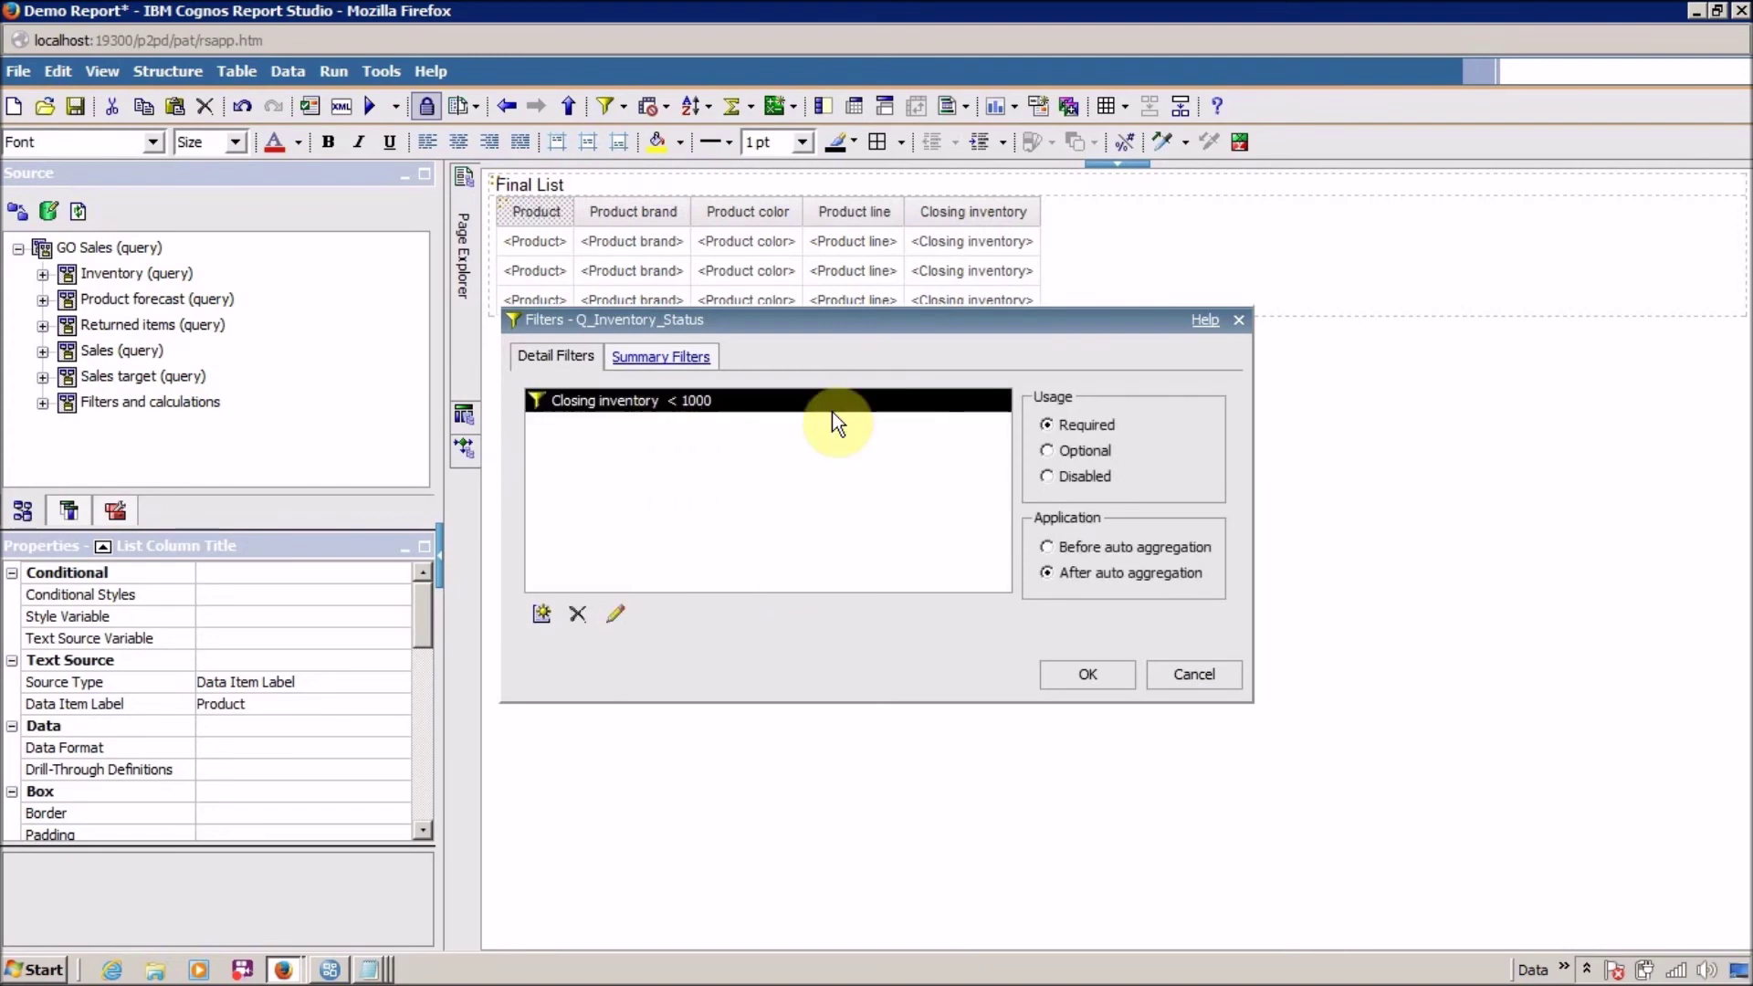